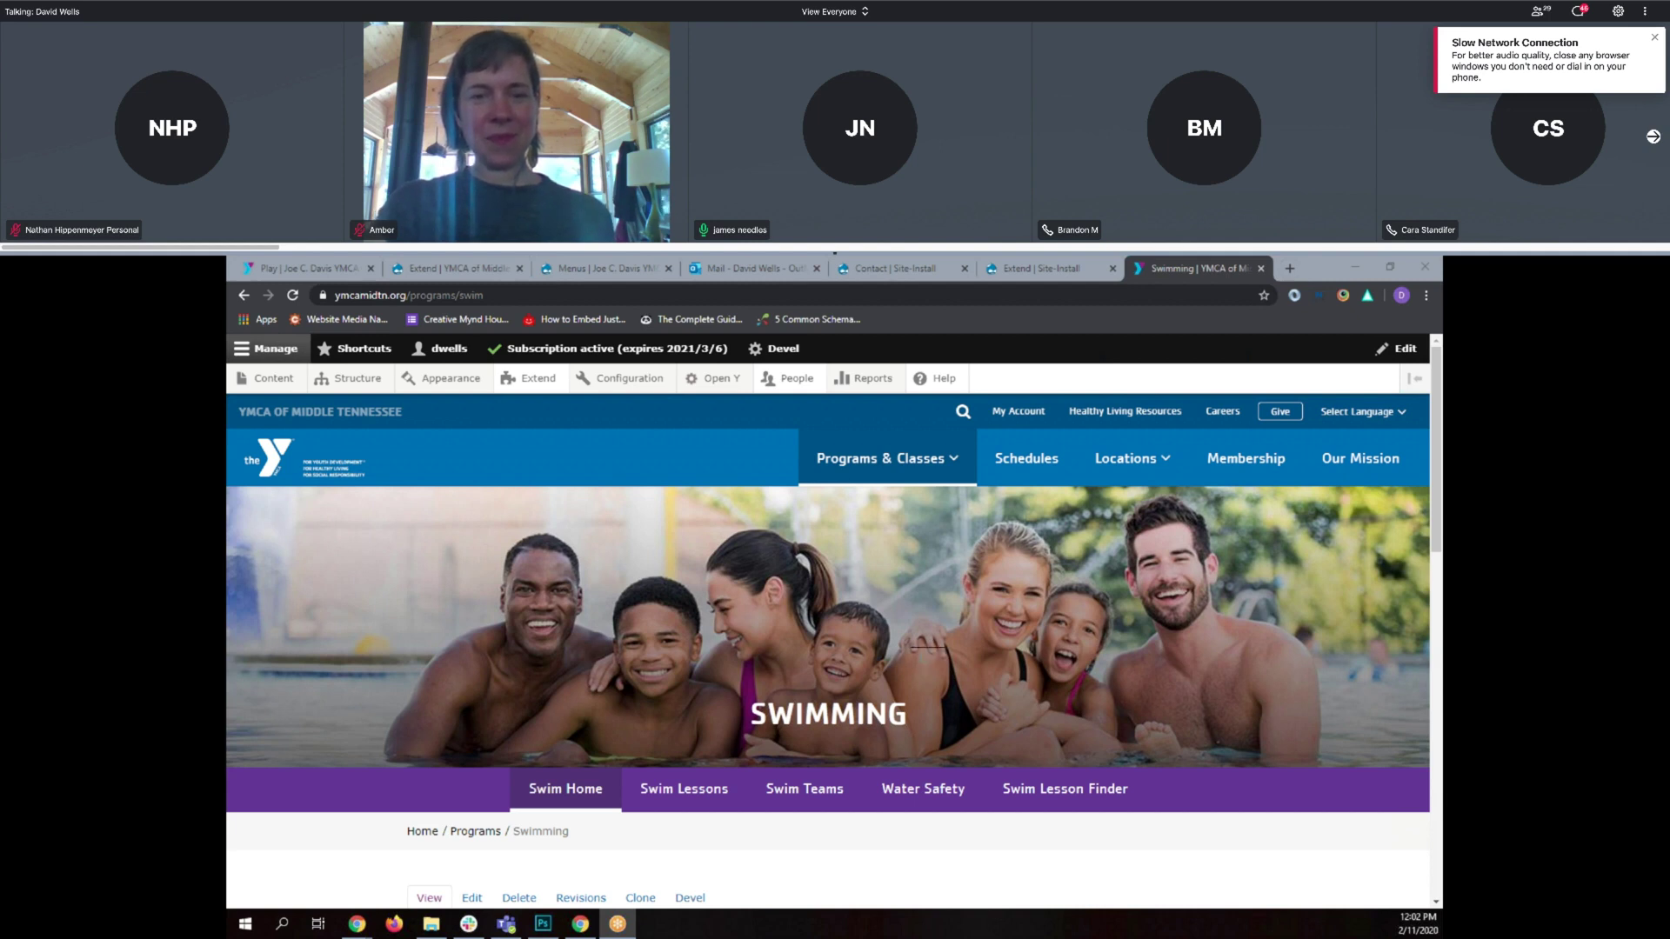
Go from Swim Lessons to Youth Swim Lessons and choose to register for a youth class level.
{"action": "scroll", "coordinate": [838, 788], "scroll_direction": "down", "scroll_amount": 2}
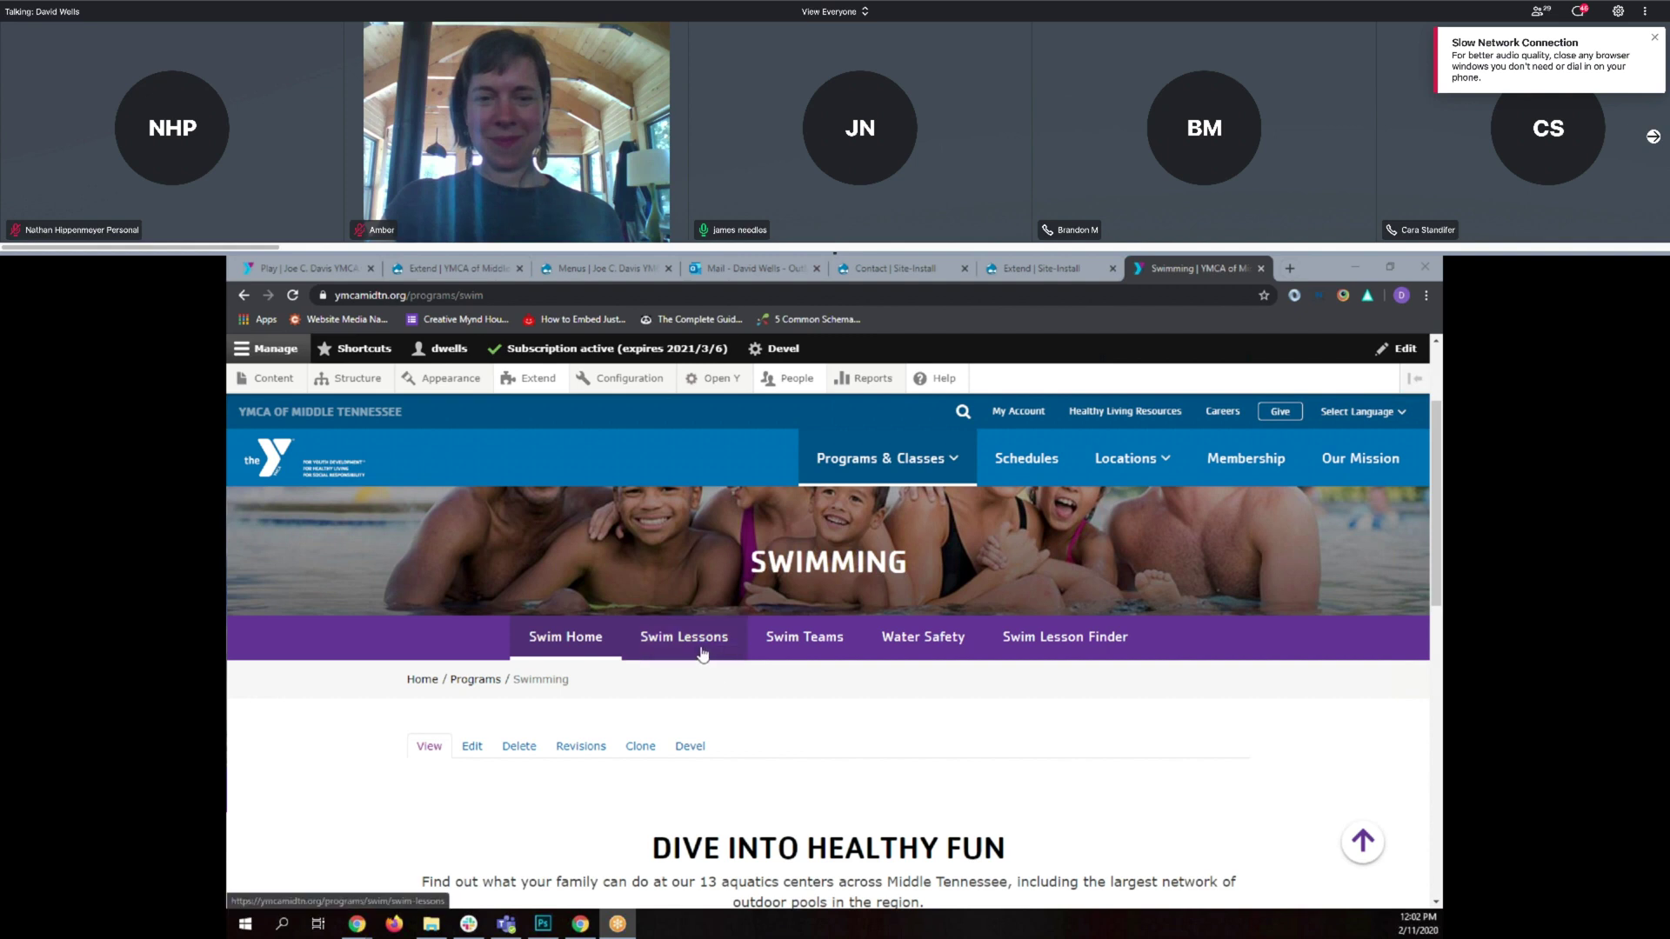
{"action": "left_click", "coordinate": [703, 653]}
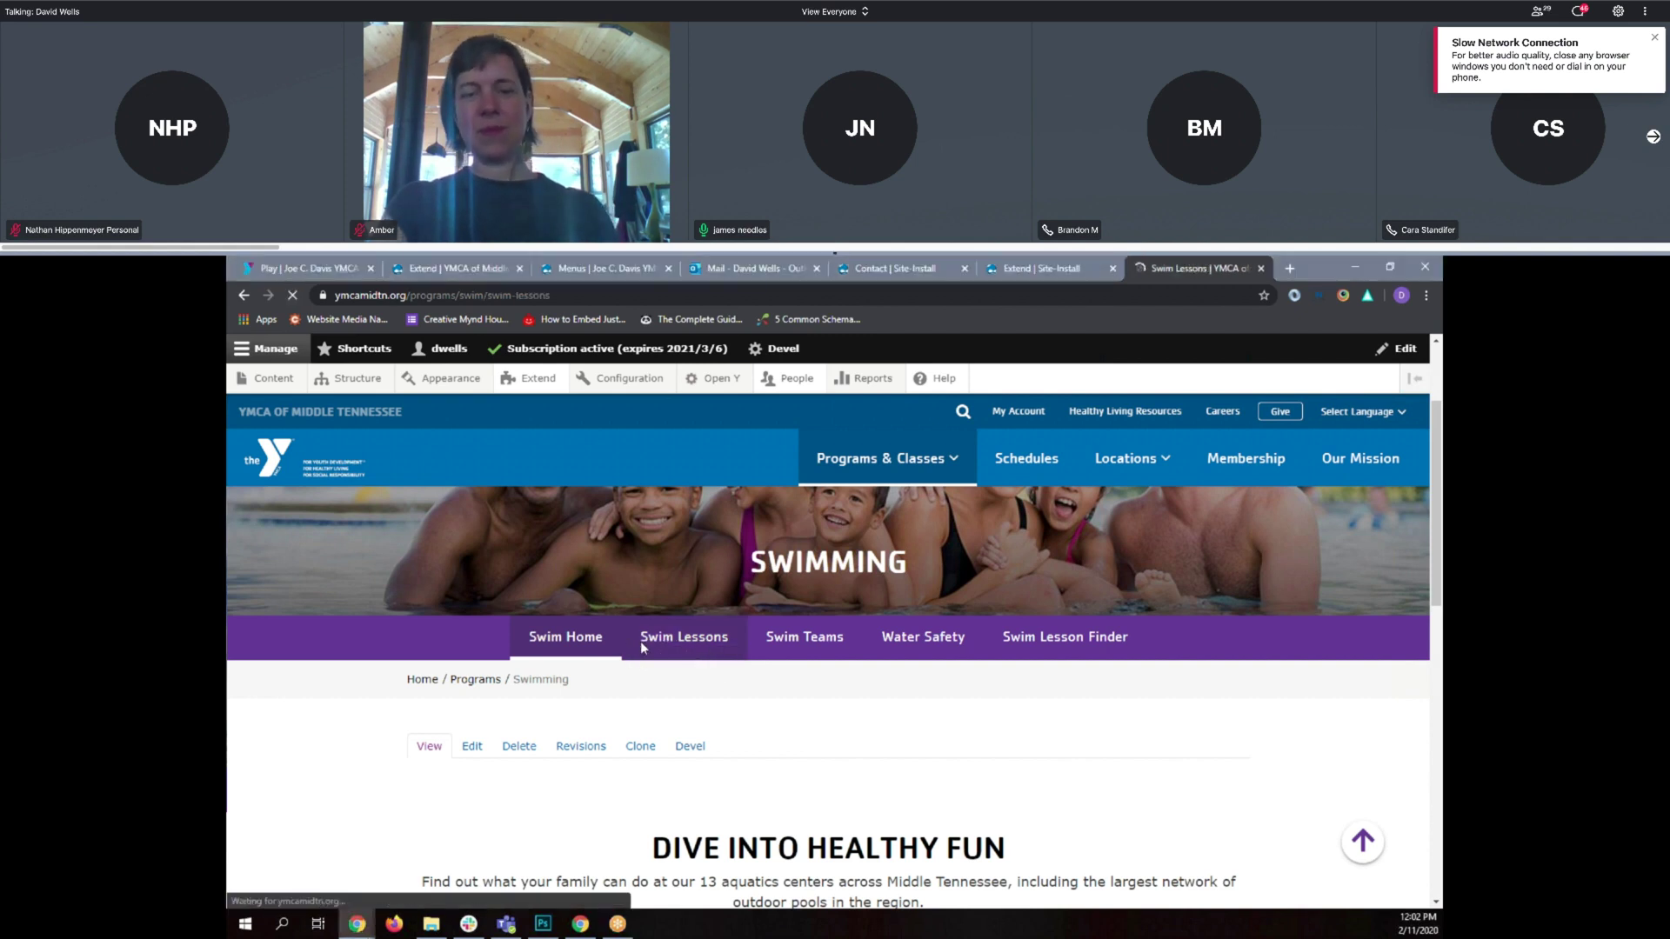
{"action": "scroll", "coordinate": [644, 648], "scroll_direction": "down", "scroll_amount": 10}
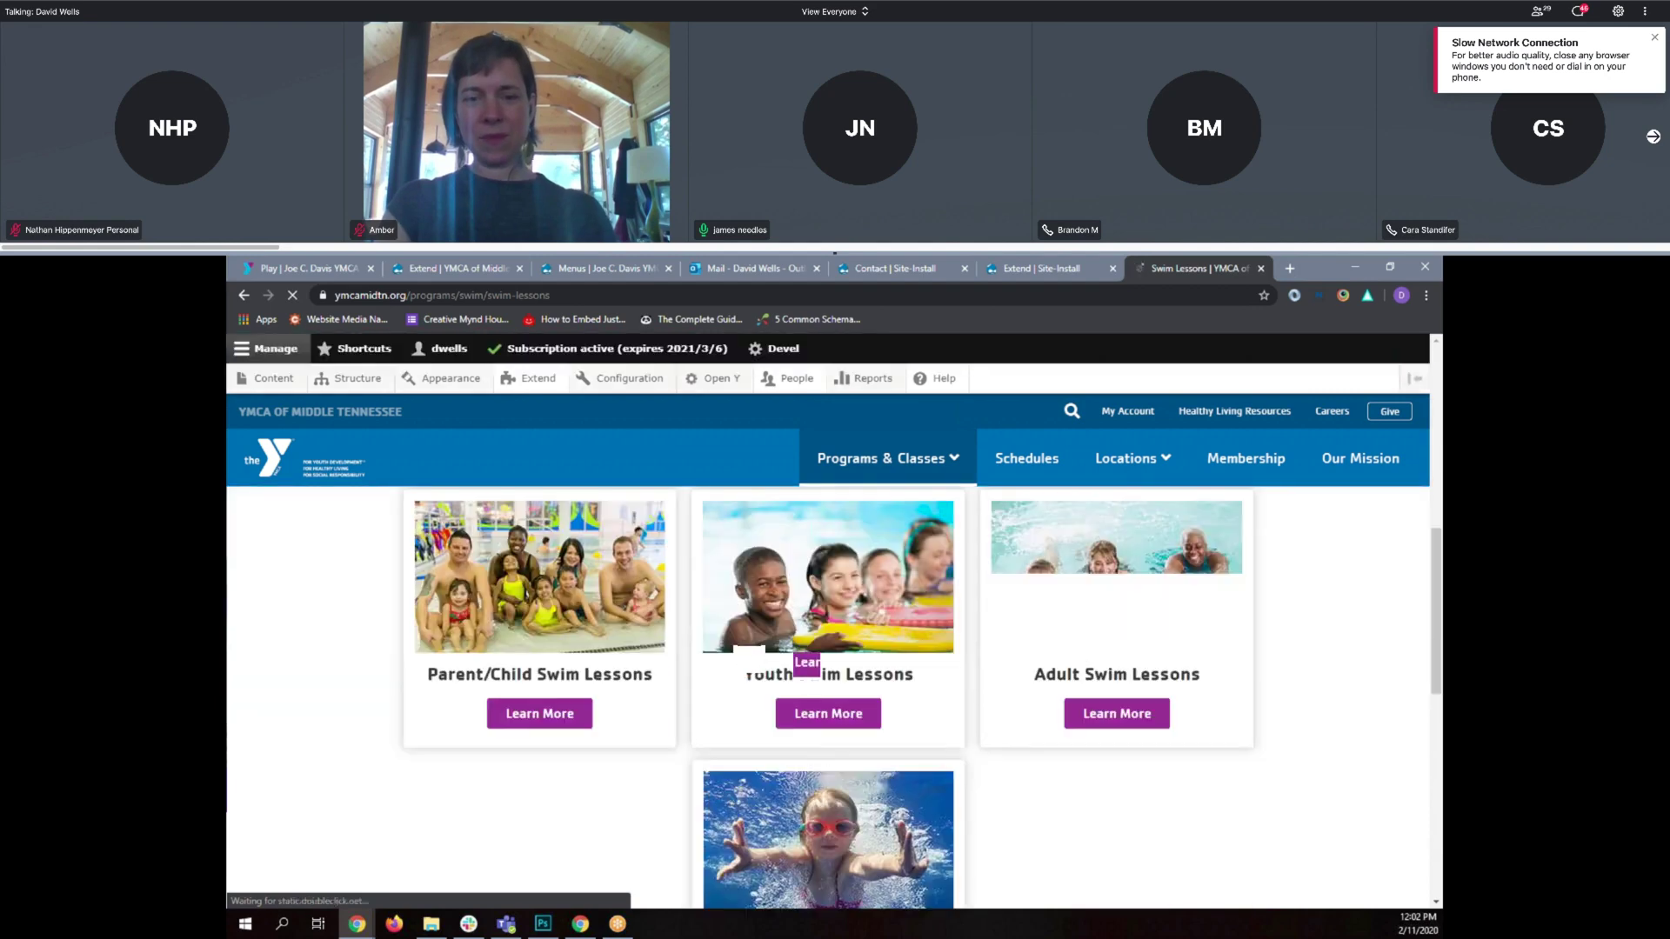
{"action": "left_click", "coordinate": [828, 666]}
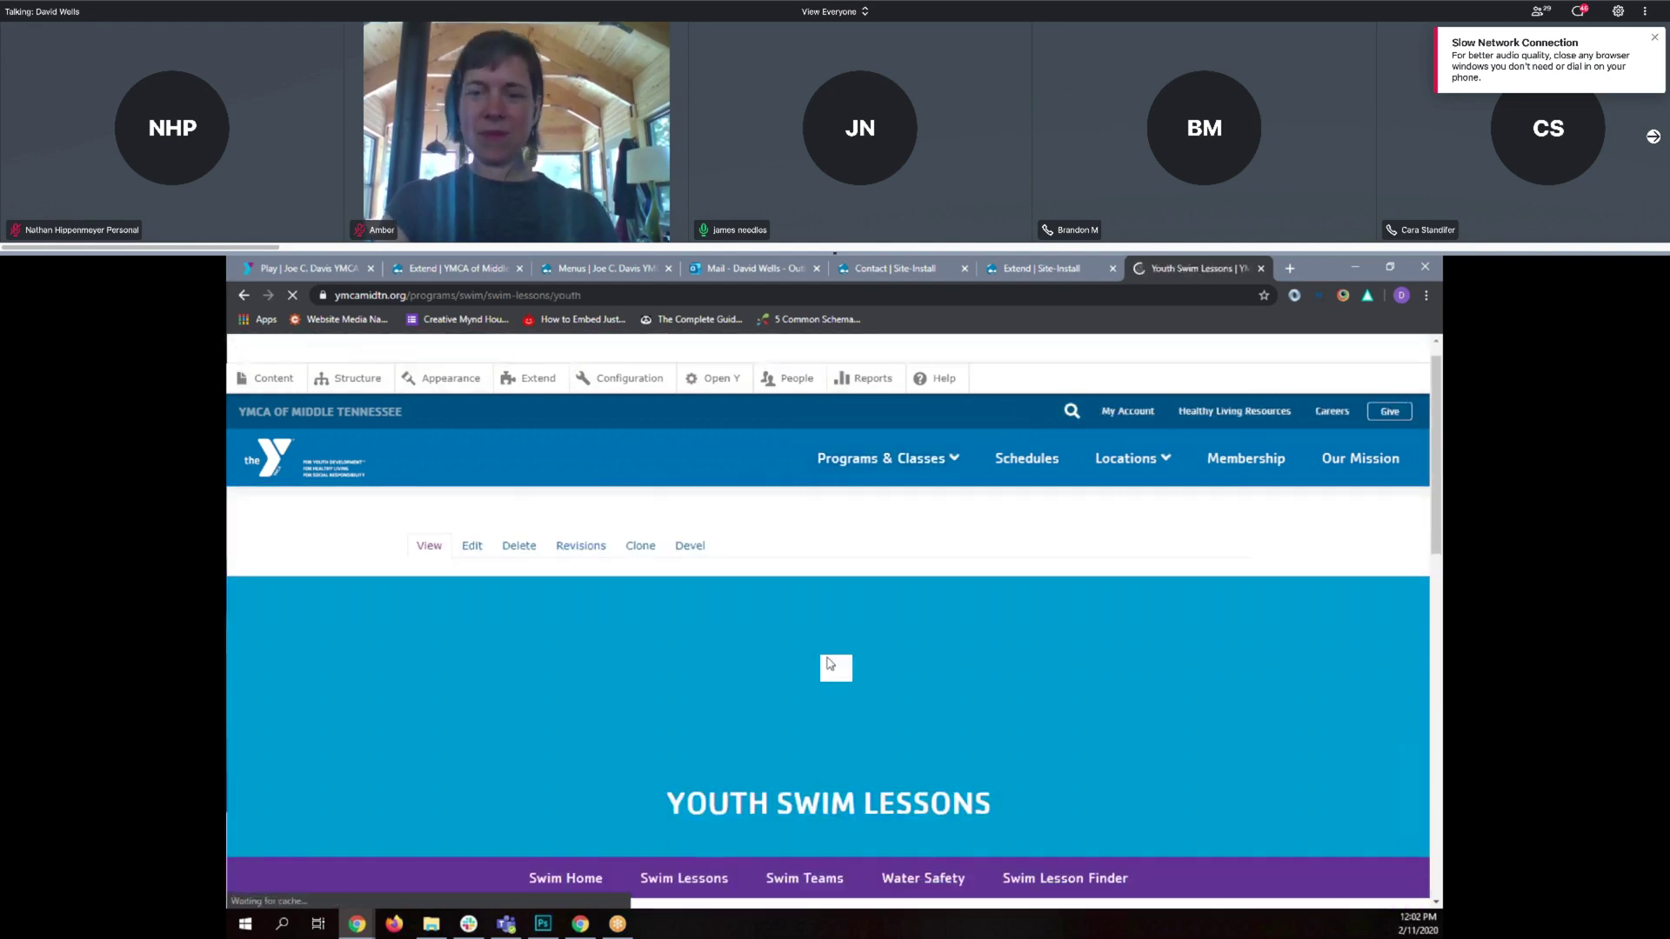
{"action": "scroll", "coordinate": [822, 687], "scroll_direction": "down", "scroll_amount": 2}
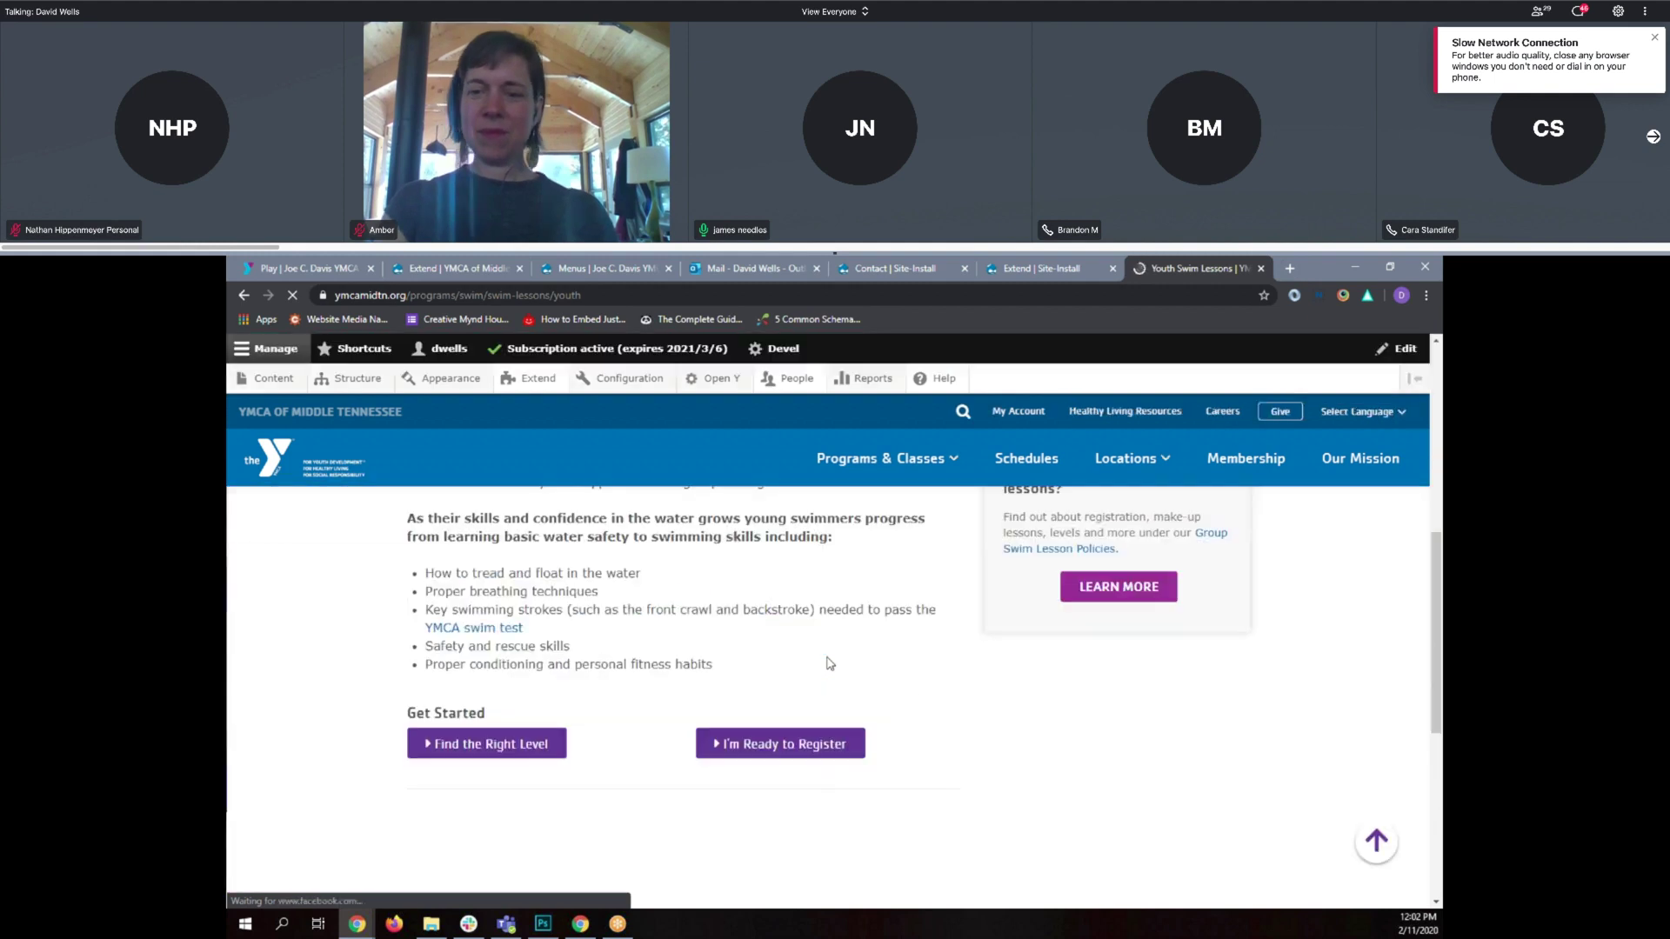
{"action": "left_click", "coordinate": [813, 735]}
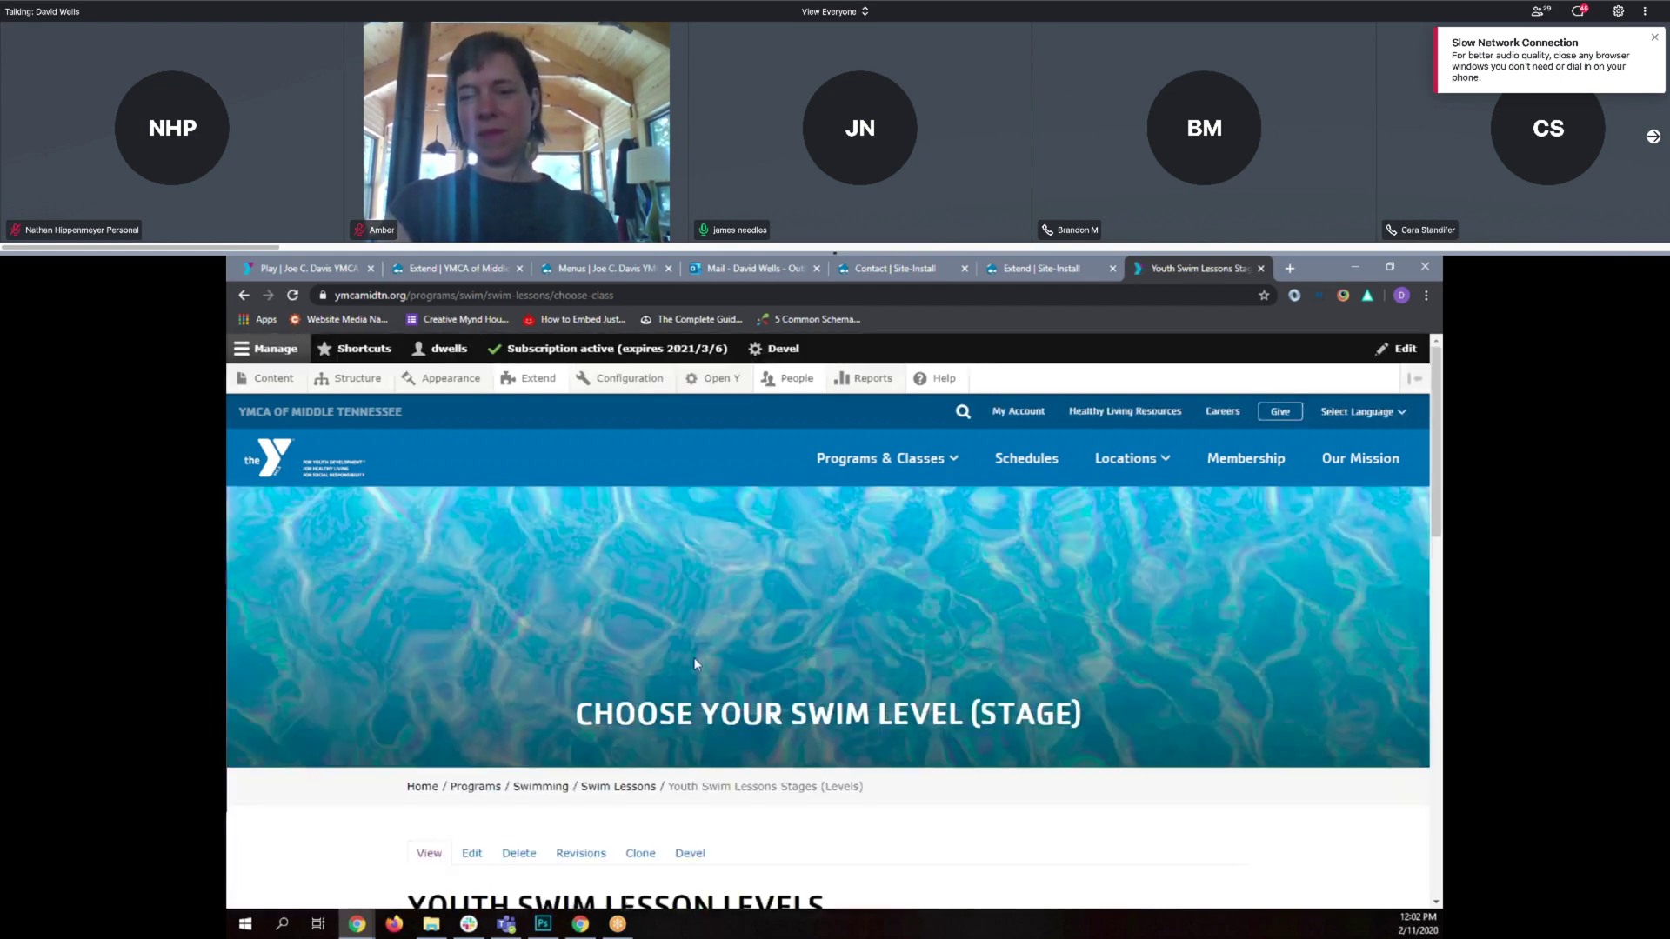
Register for Stage 2 and search its classes at the Green Hills location.
{"action": "scroll", "coordinate": [804, 699], "scroll_direction": "down", "scroll_amount": 5}
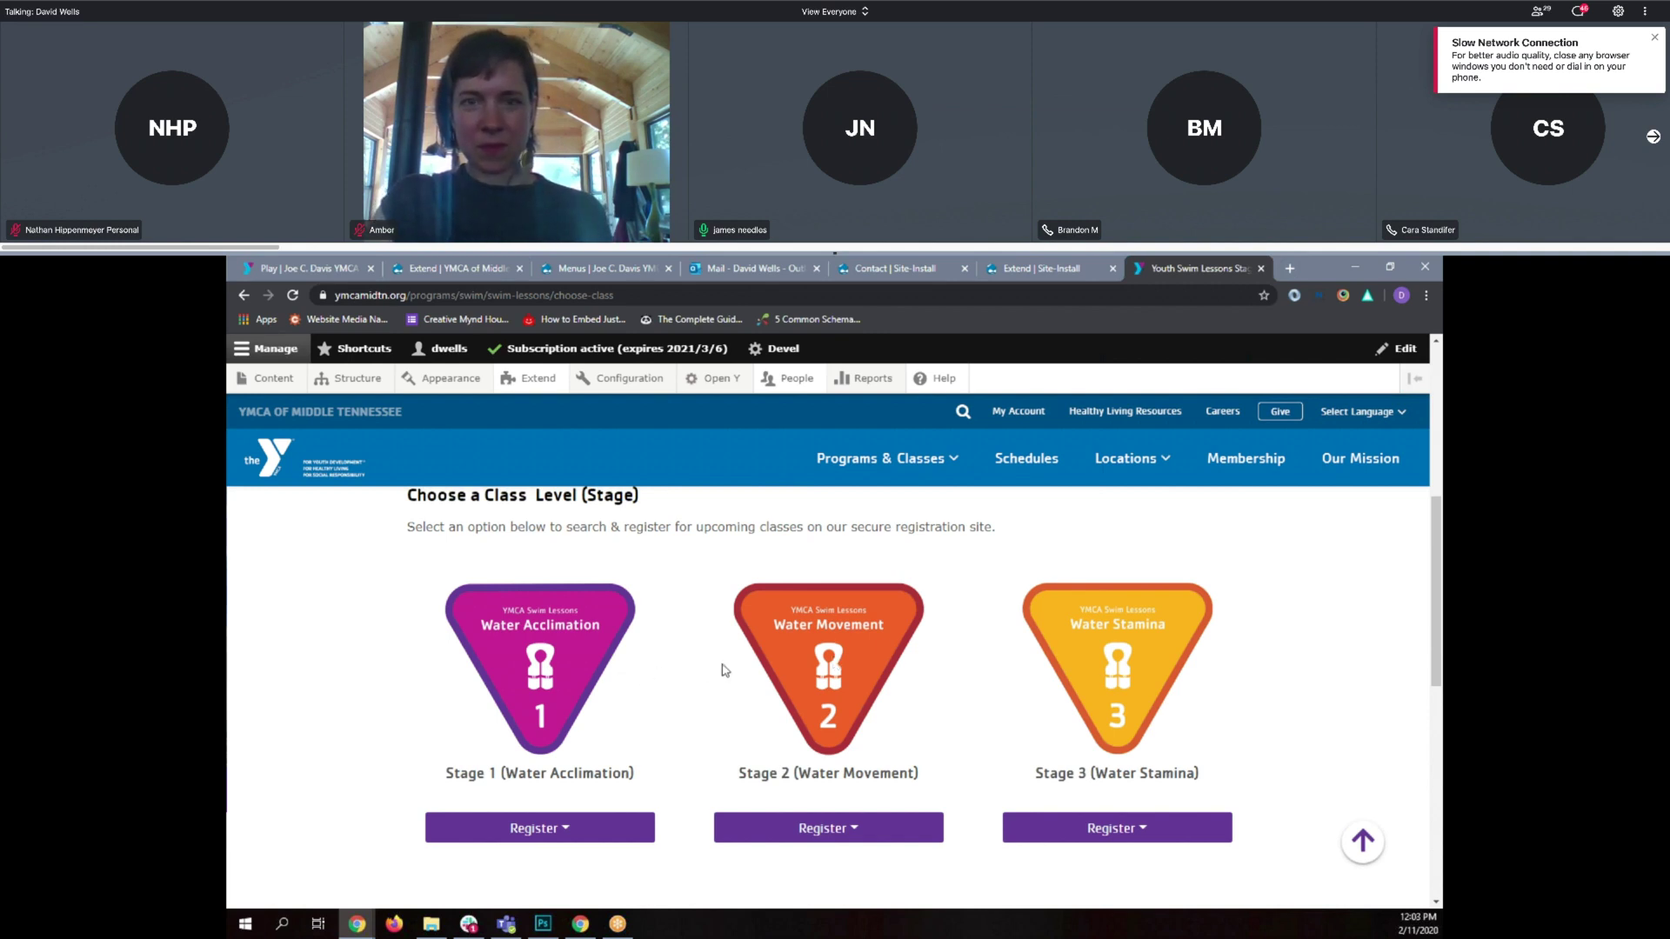
{"action": "scroll", "coordinate": [727, 670], "scroll_direction": "down", "scroll_amount": 2}
{"action": "left_click", "coordinate": [813, 703]}
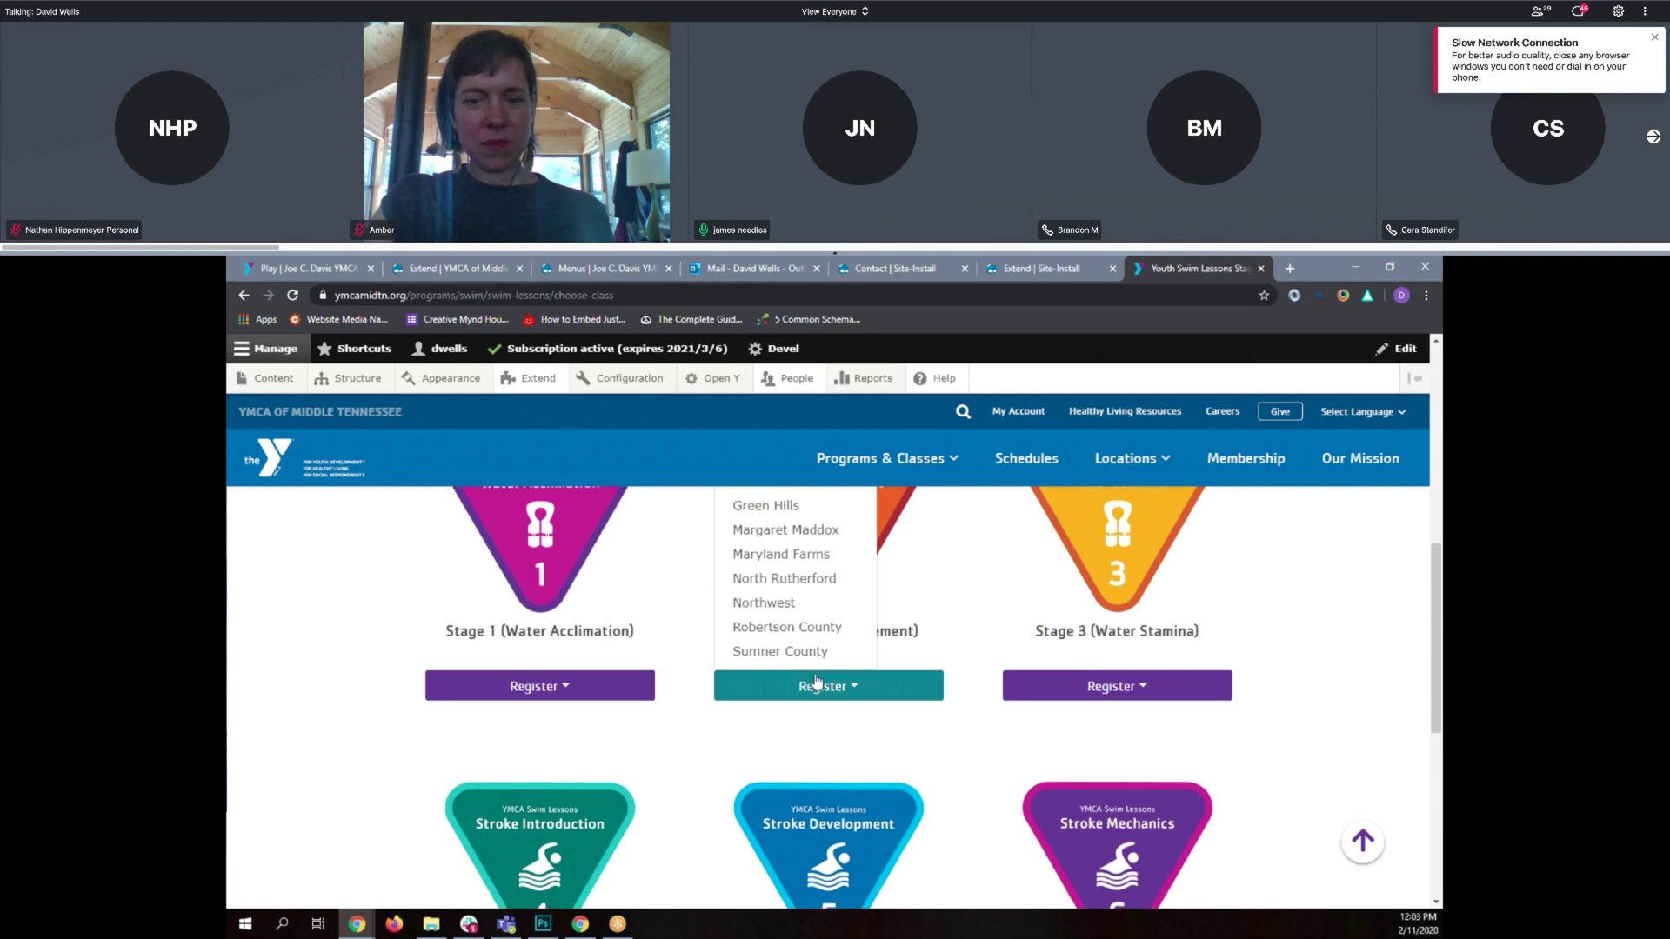
{"action": "left_click", "coordinate": [786, 644]}
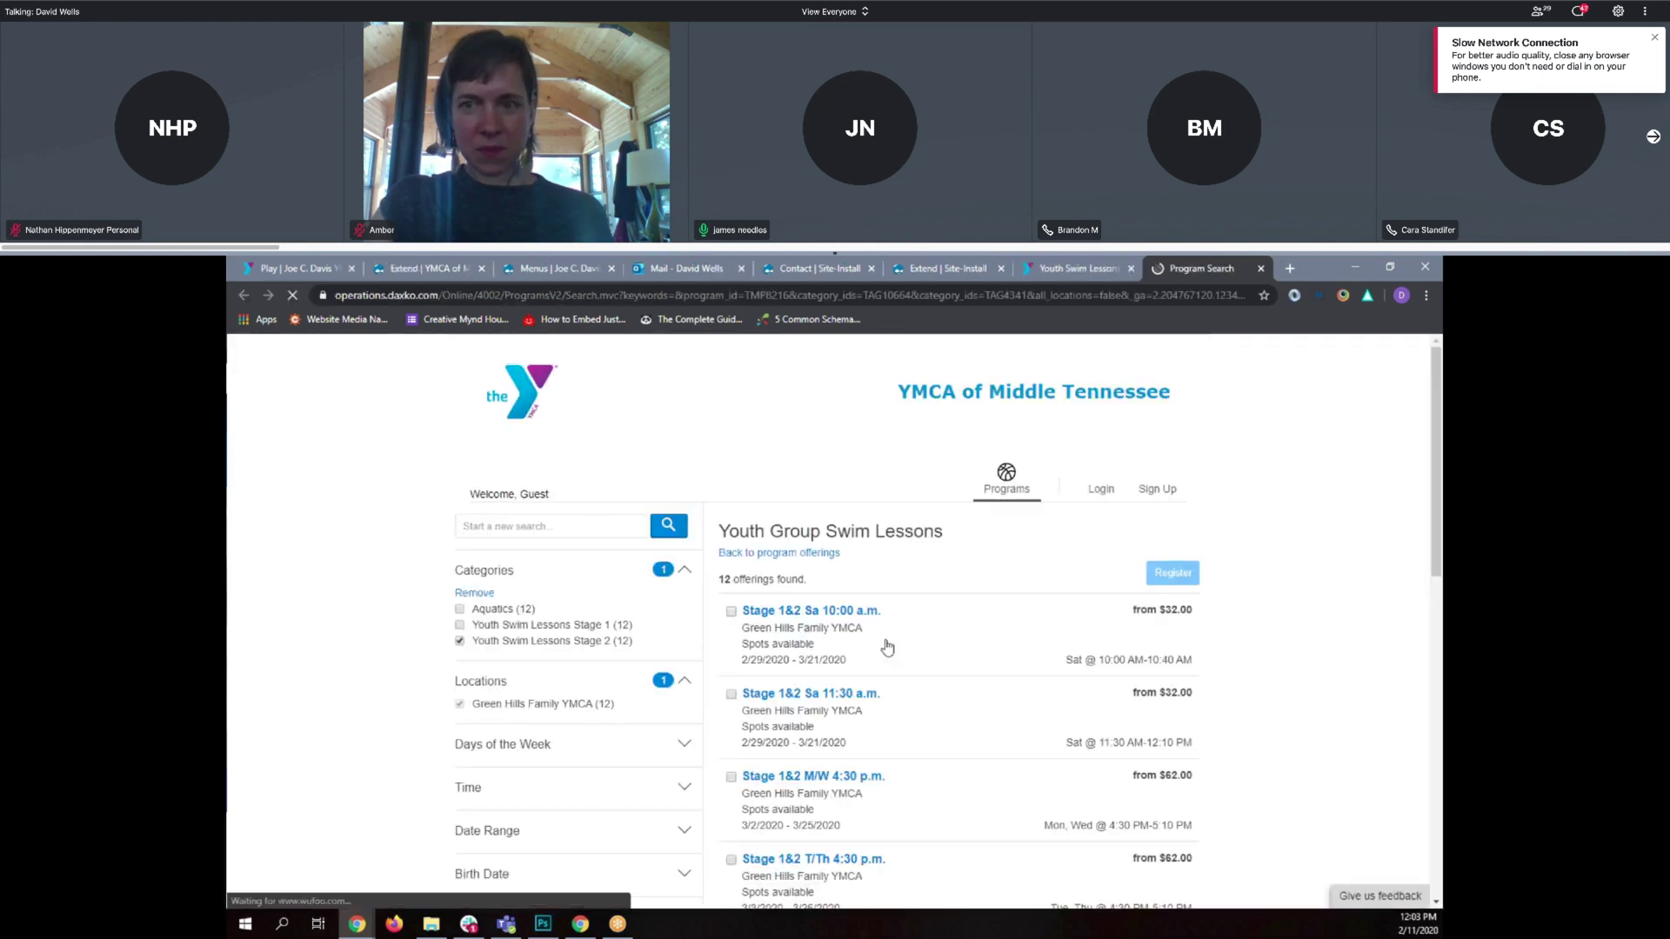
Scroll through the Green Hills youth swim lesson offerings down to the Register button.
{"action": "scroll", "coordinate": [850, 546], "scroll_direction": "down", "scroll_amount": 3}
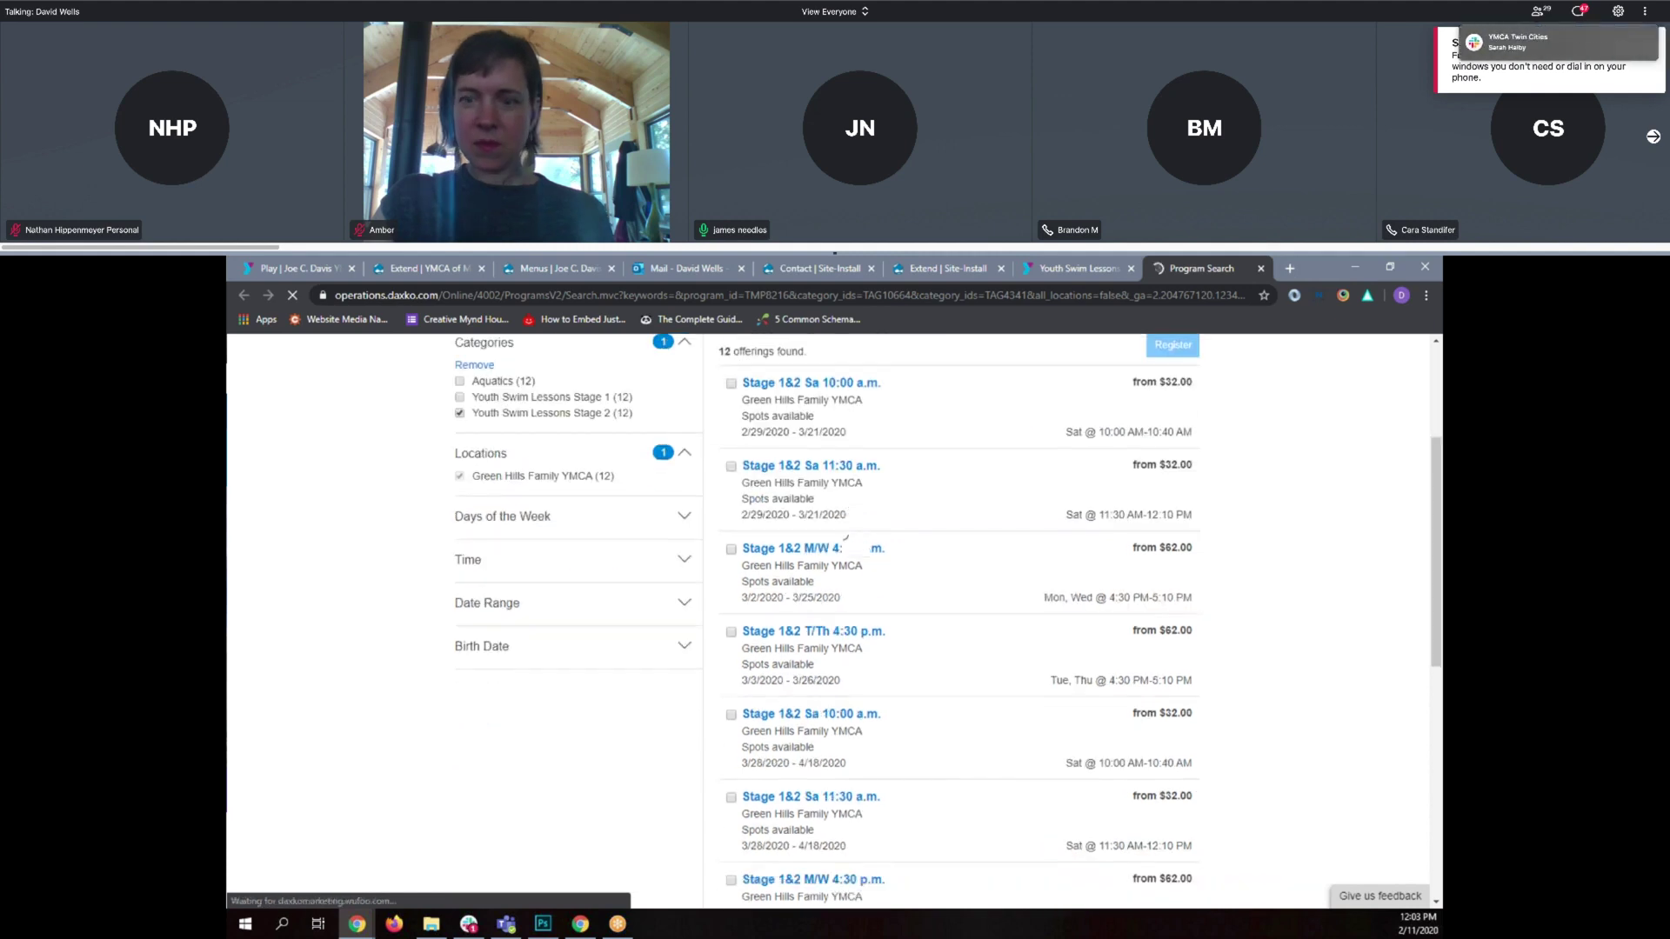
{"action": "scroll", "coordinate": [844, 538], "scroll_direction": "down", "scroll_amount": 5}
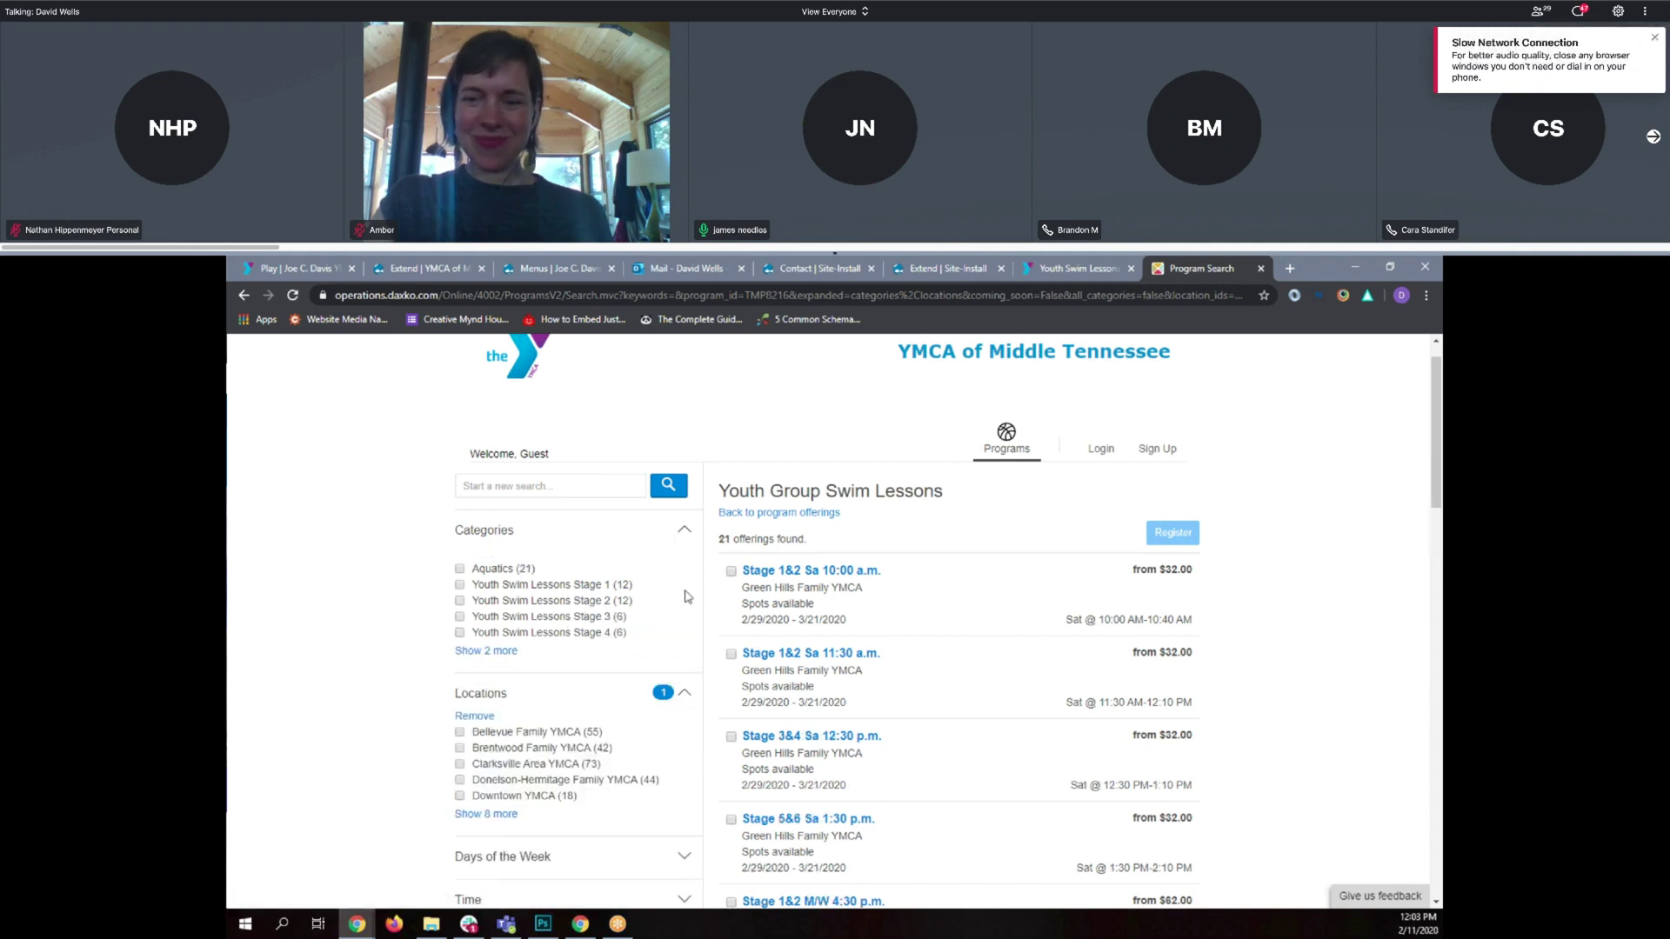
{"action": "scroll", "coordinate": [855, 627], "scroll_direction": "down", "scroll_amount": 15}
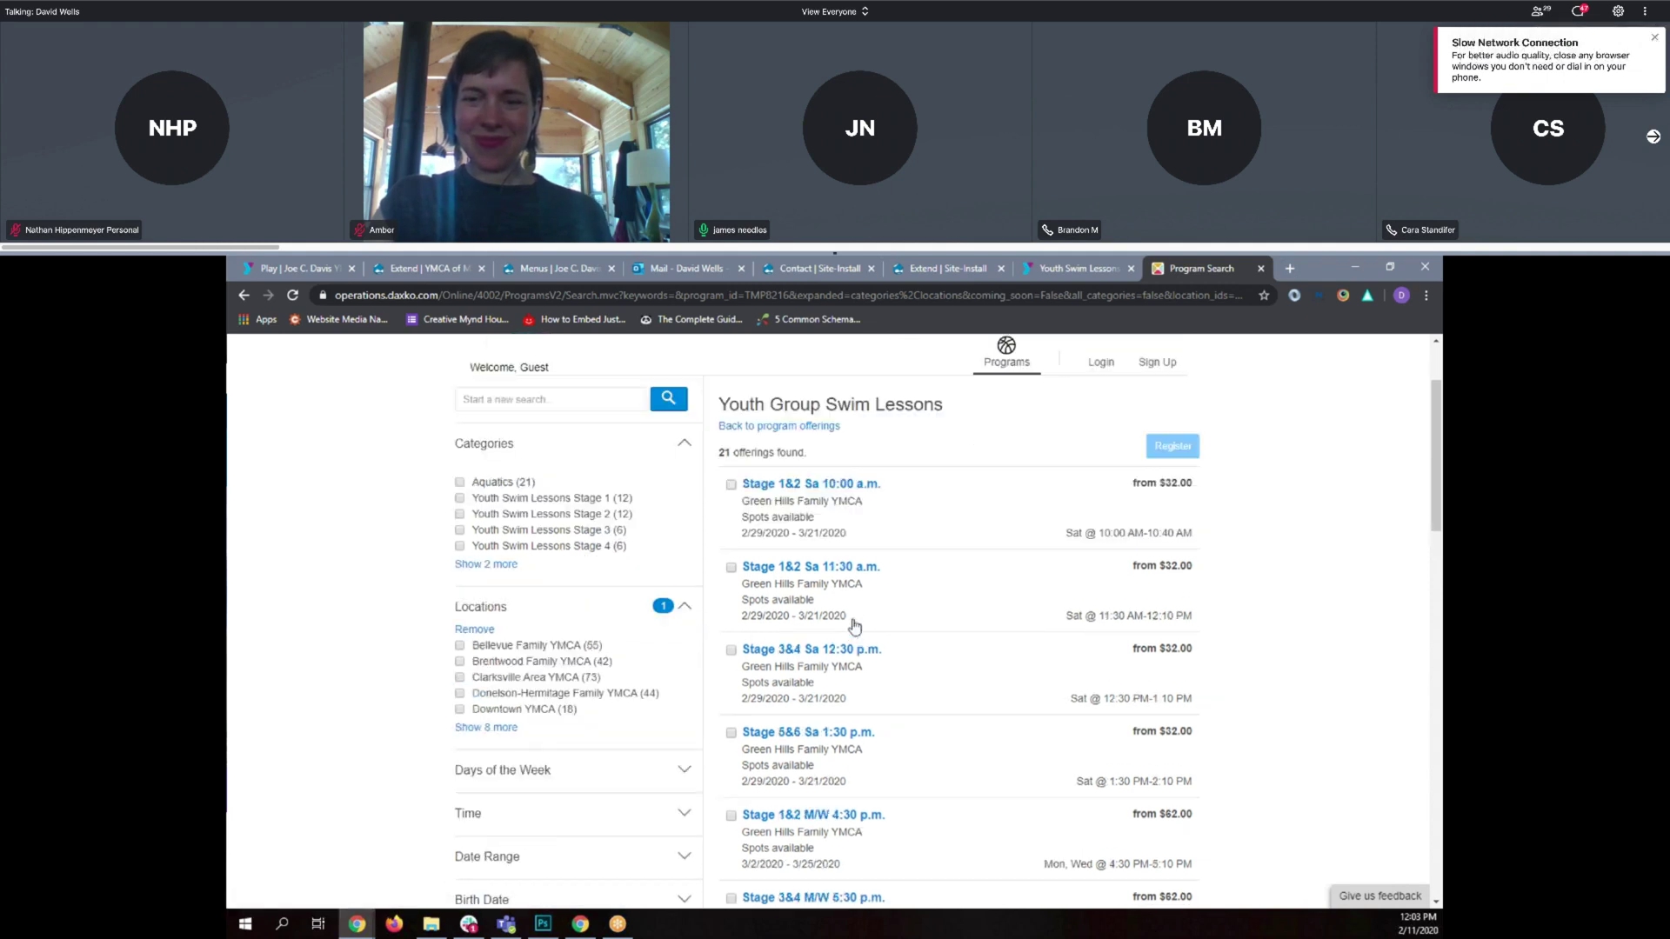
{"action": "scroll", "coordinate": [896, 739], "scroll_direction": "down", "scroll_amount": 10}
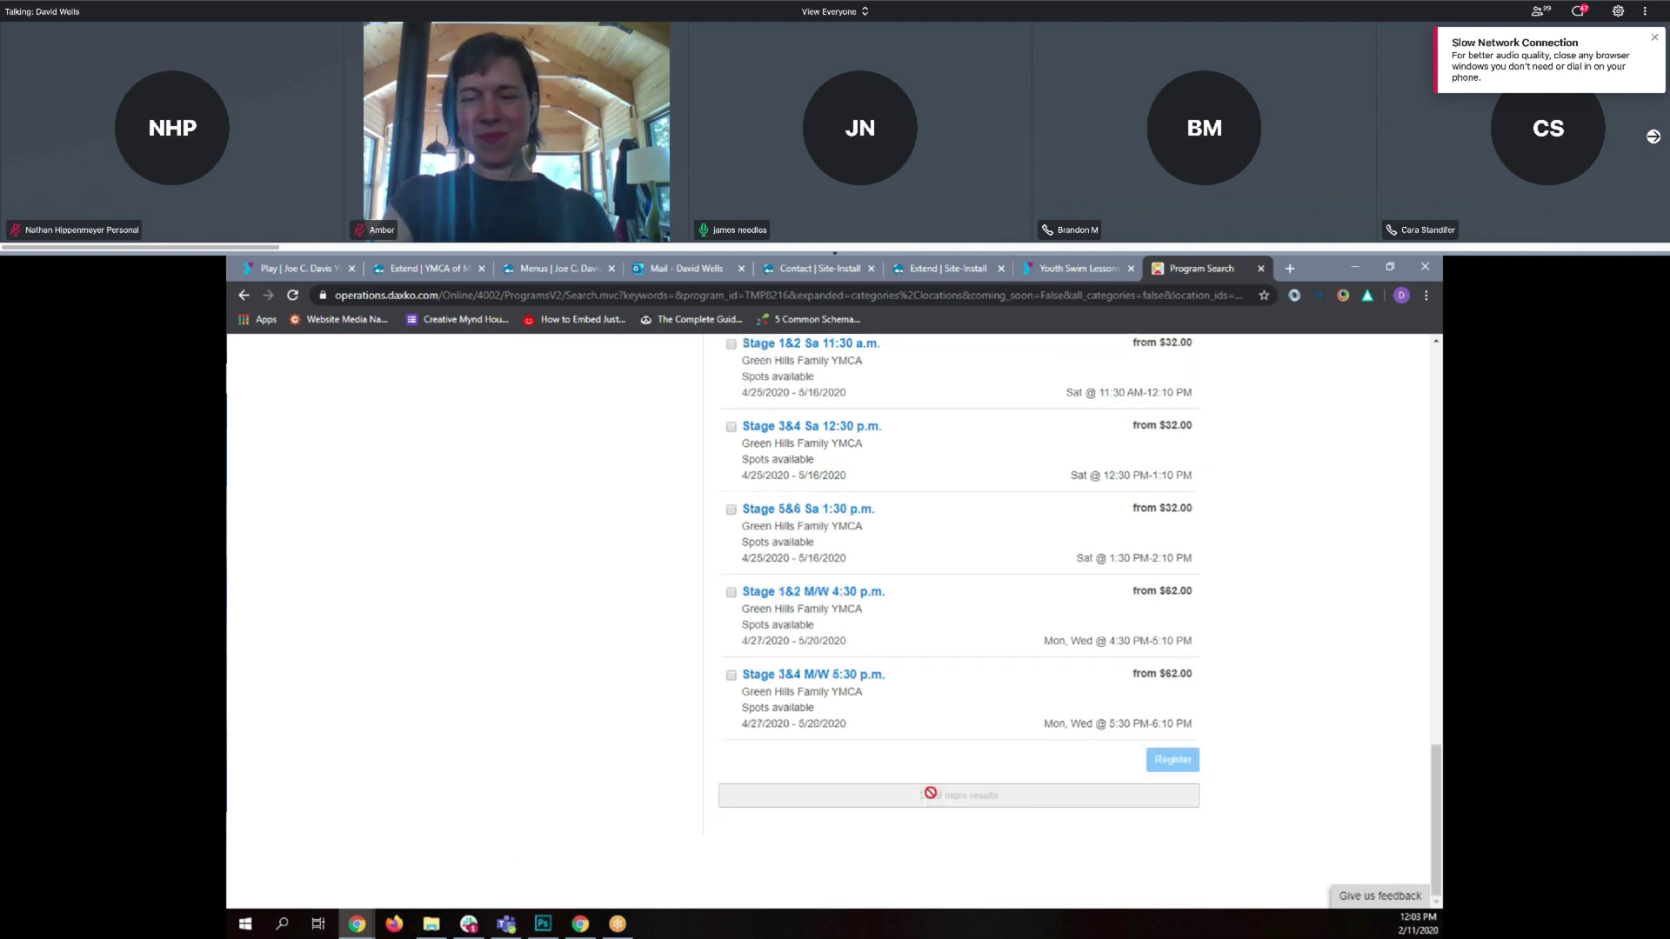
{"action": "scroll", "coordinate": [943, 674], "scroll_direction": "down", "scroll_amount": 1}
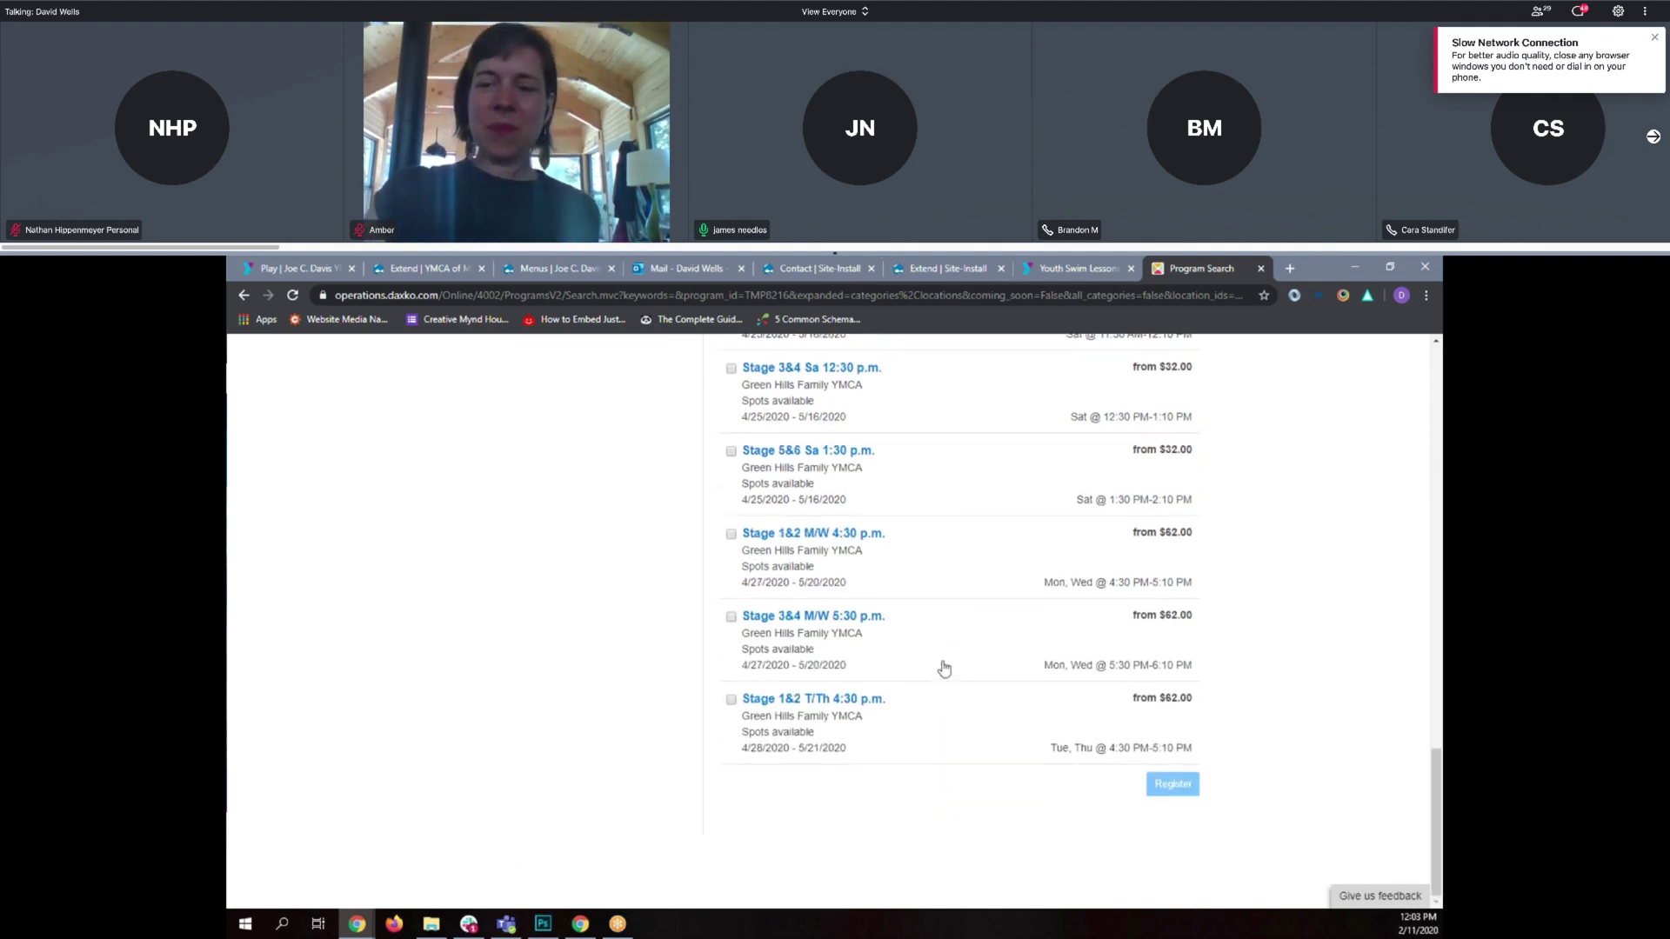
Close the program search, return to Youth Swim Lessons, and open the Swim Lesson Finder form.
{"action": "left_click", "coordinate": [1261, 268]}
{"action": "scroll", "coordinate": [994, 651], "scroll_direction": "up", "scroll_amount": 5}
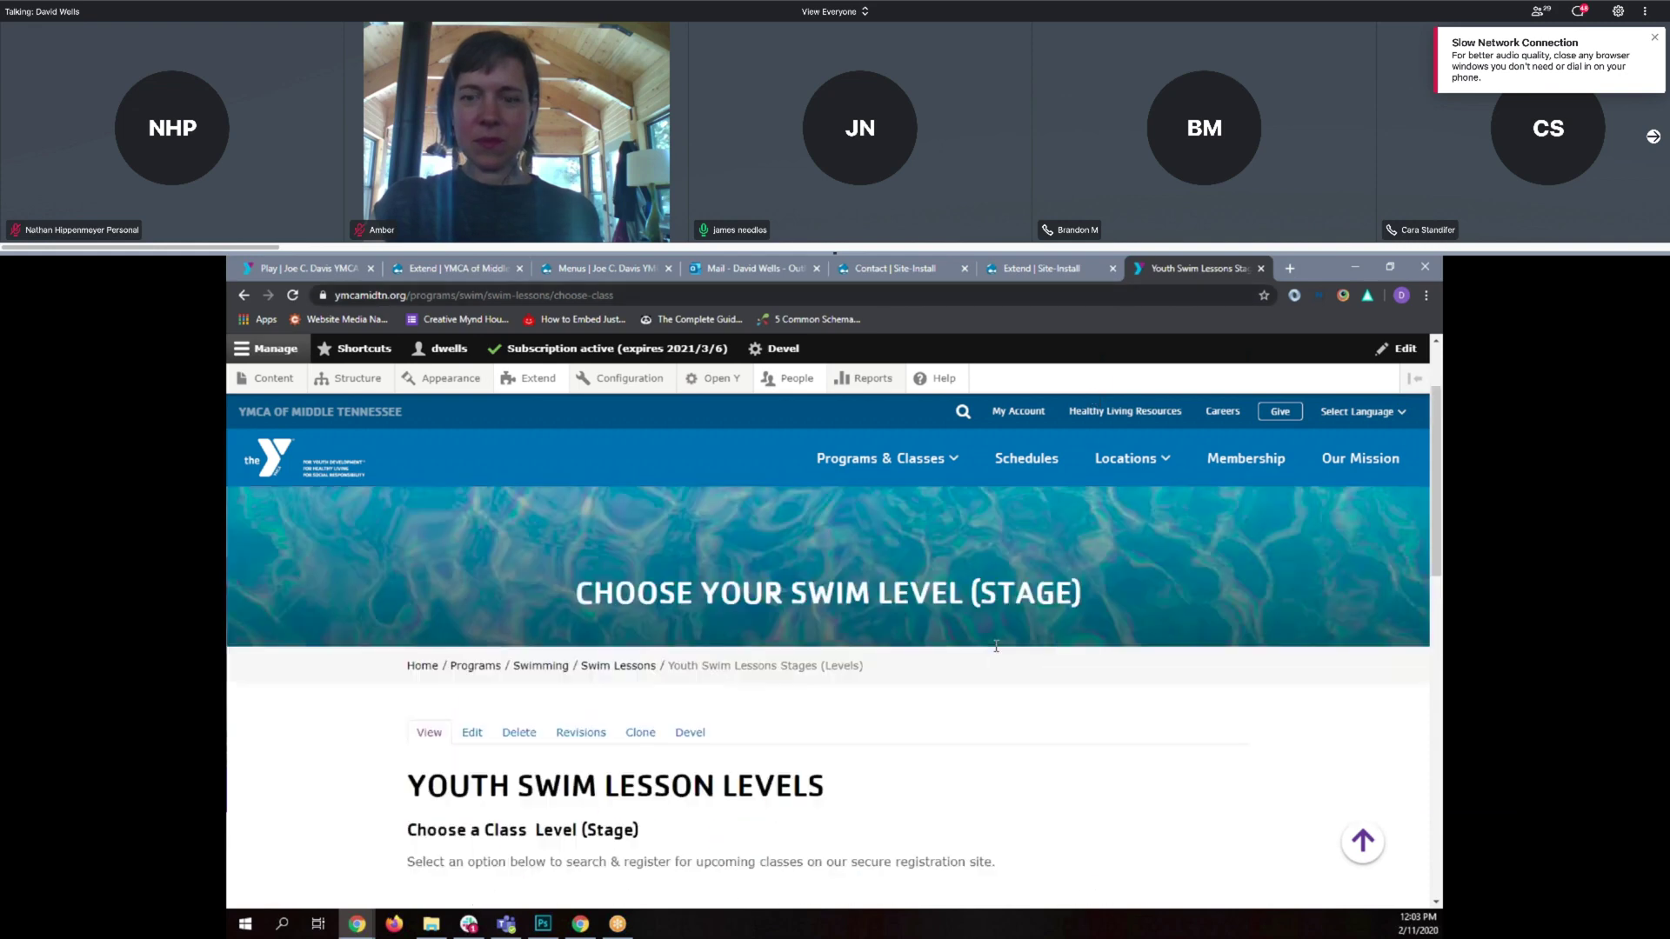
{"action": "key", "text": "alt+Left"}
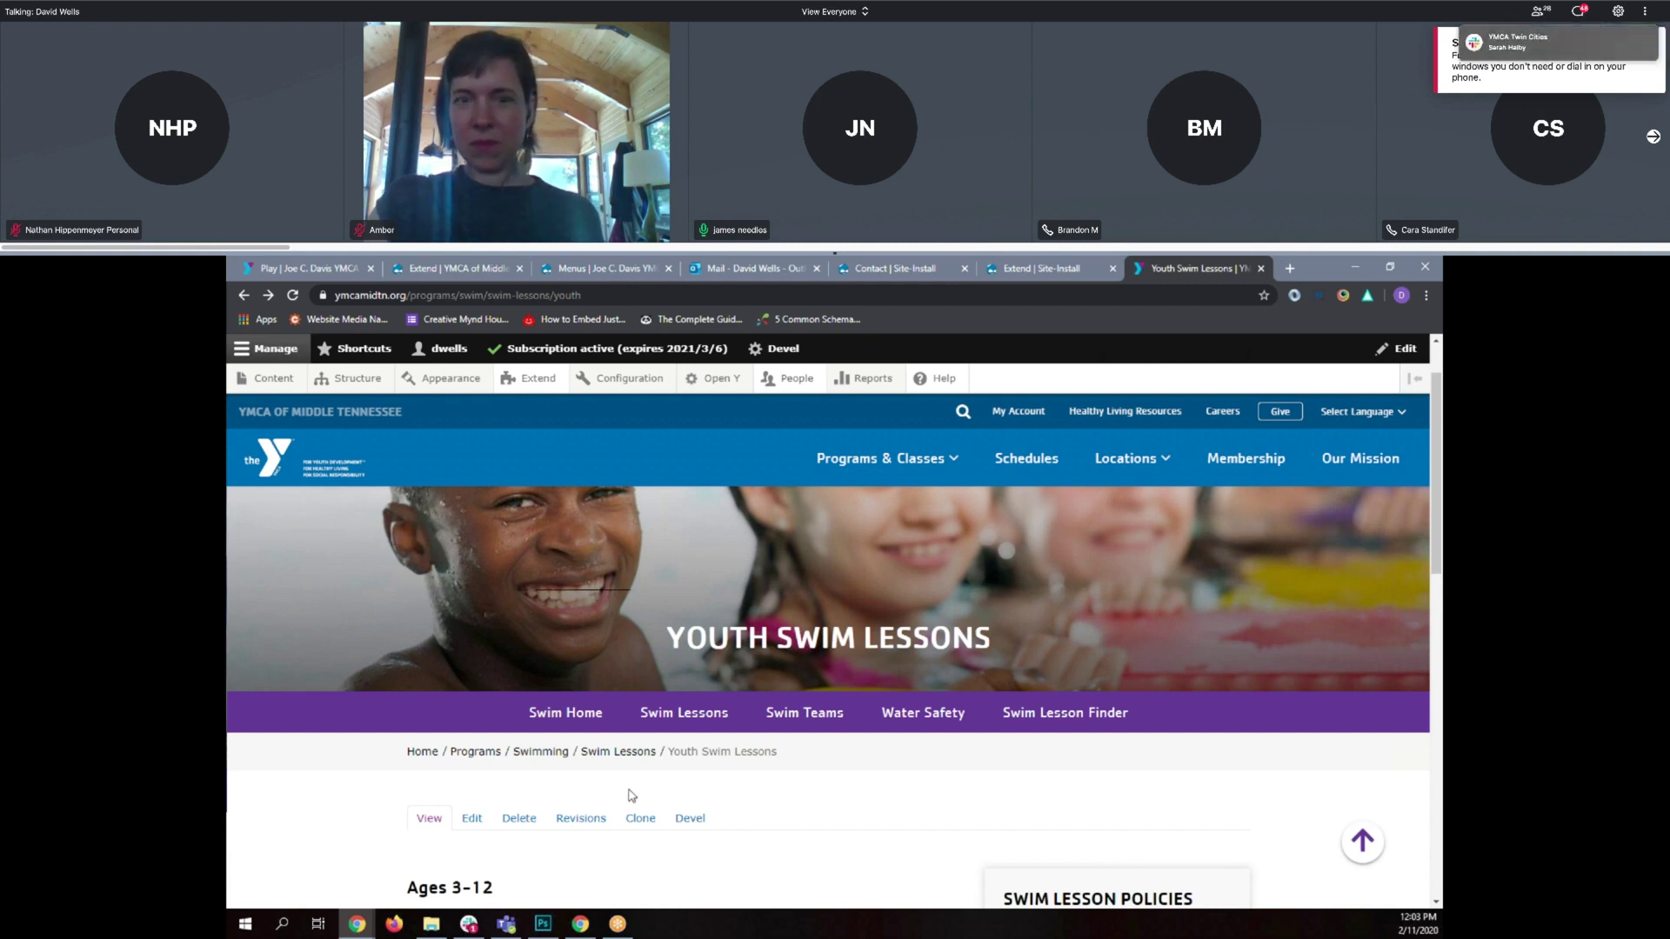
{"action": "left_click", "coordinate": [1033, 715]}
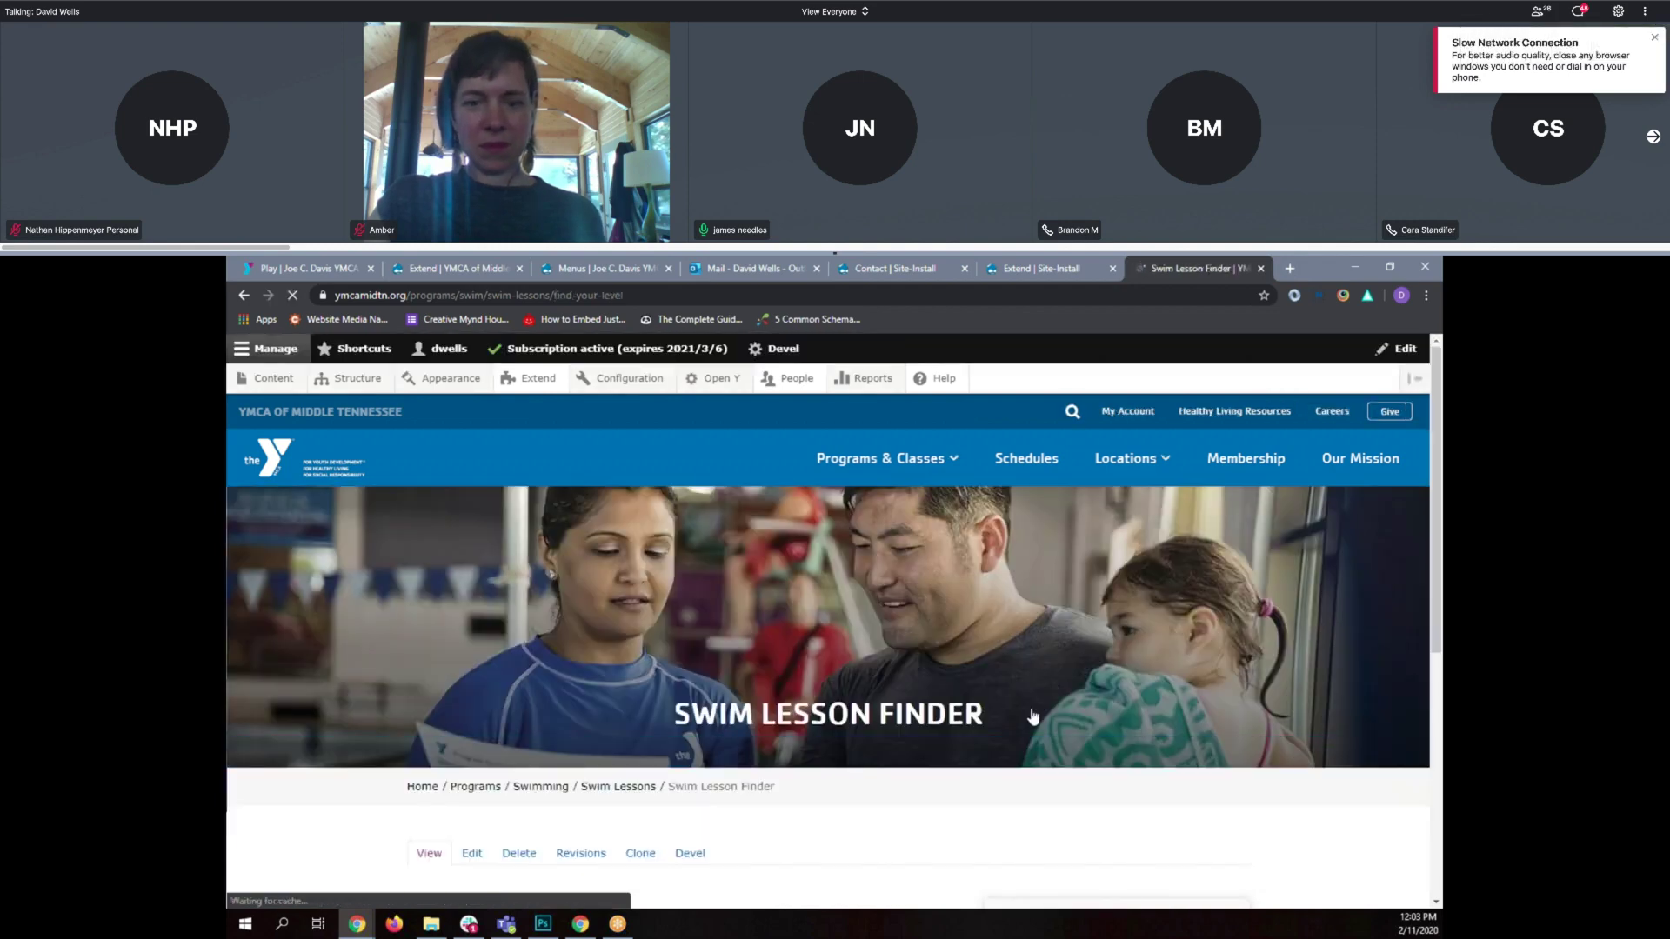
{"action": "scroll", "coordinate": [416, 621], "scroll_direction": "down", "scroll_amount": 5}
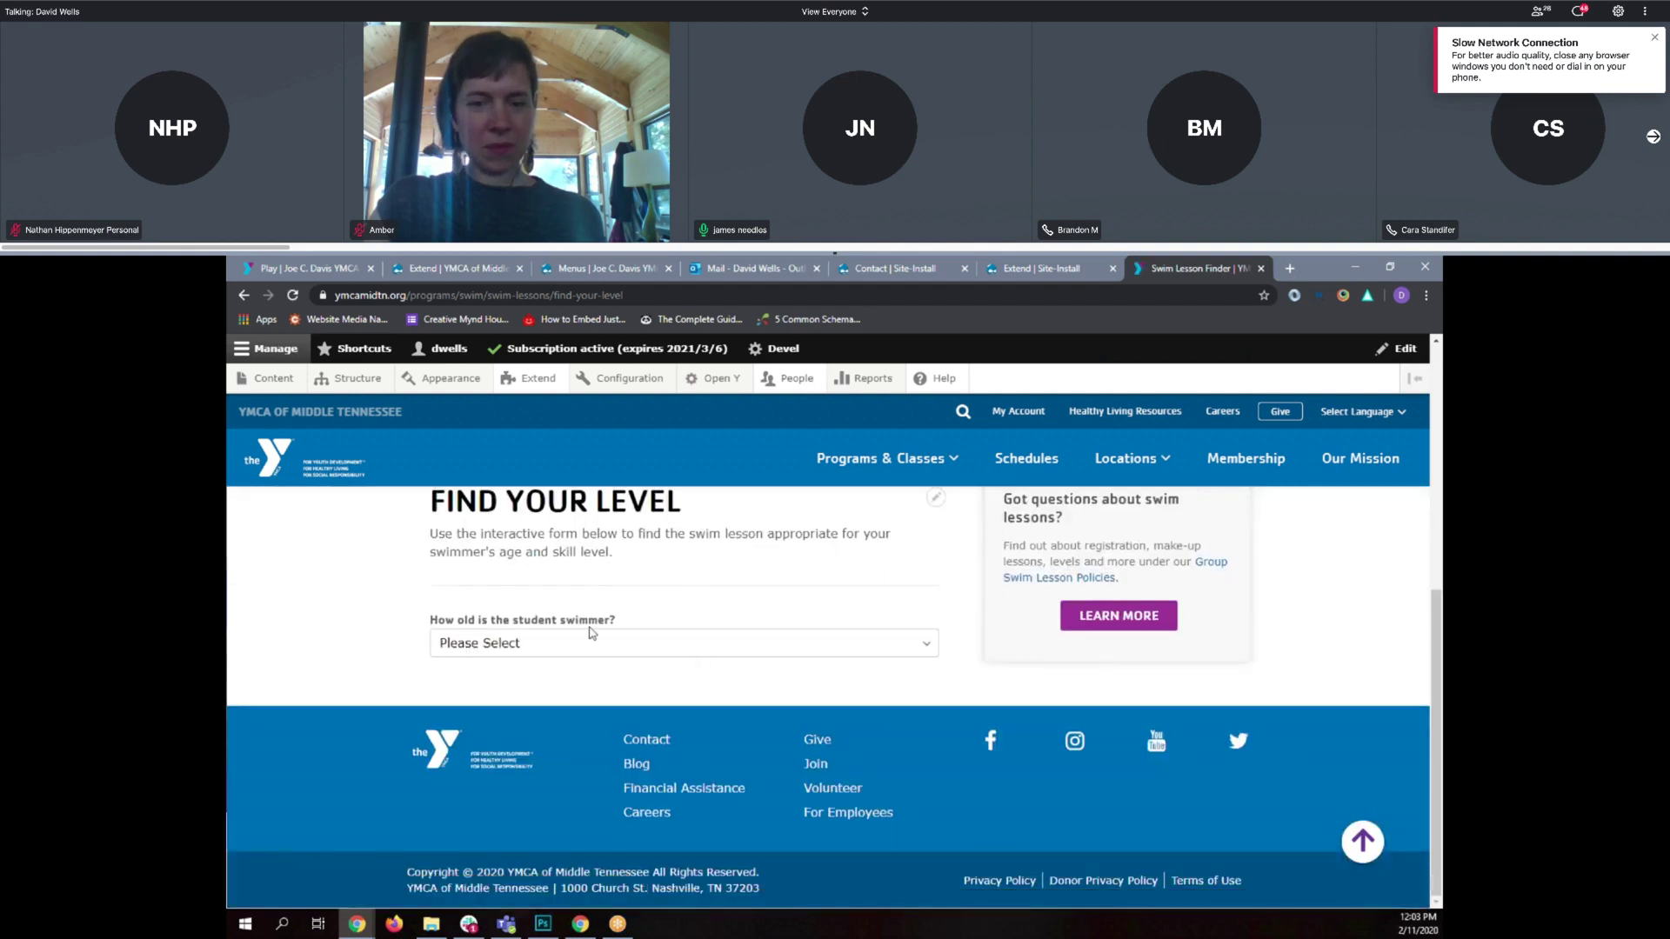
Set the student's age to 3-12 years and answer 'Not Yet' to going underwater.
{"action": "left_click", "coordinate": [617, 641]}
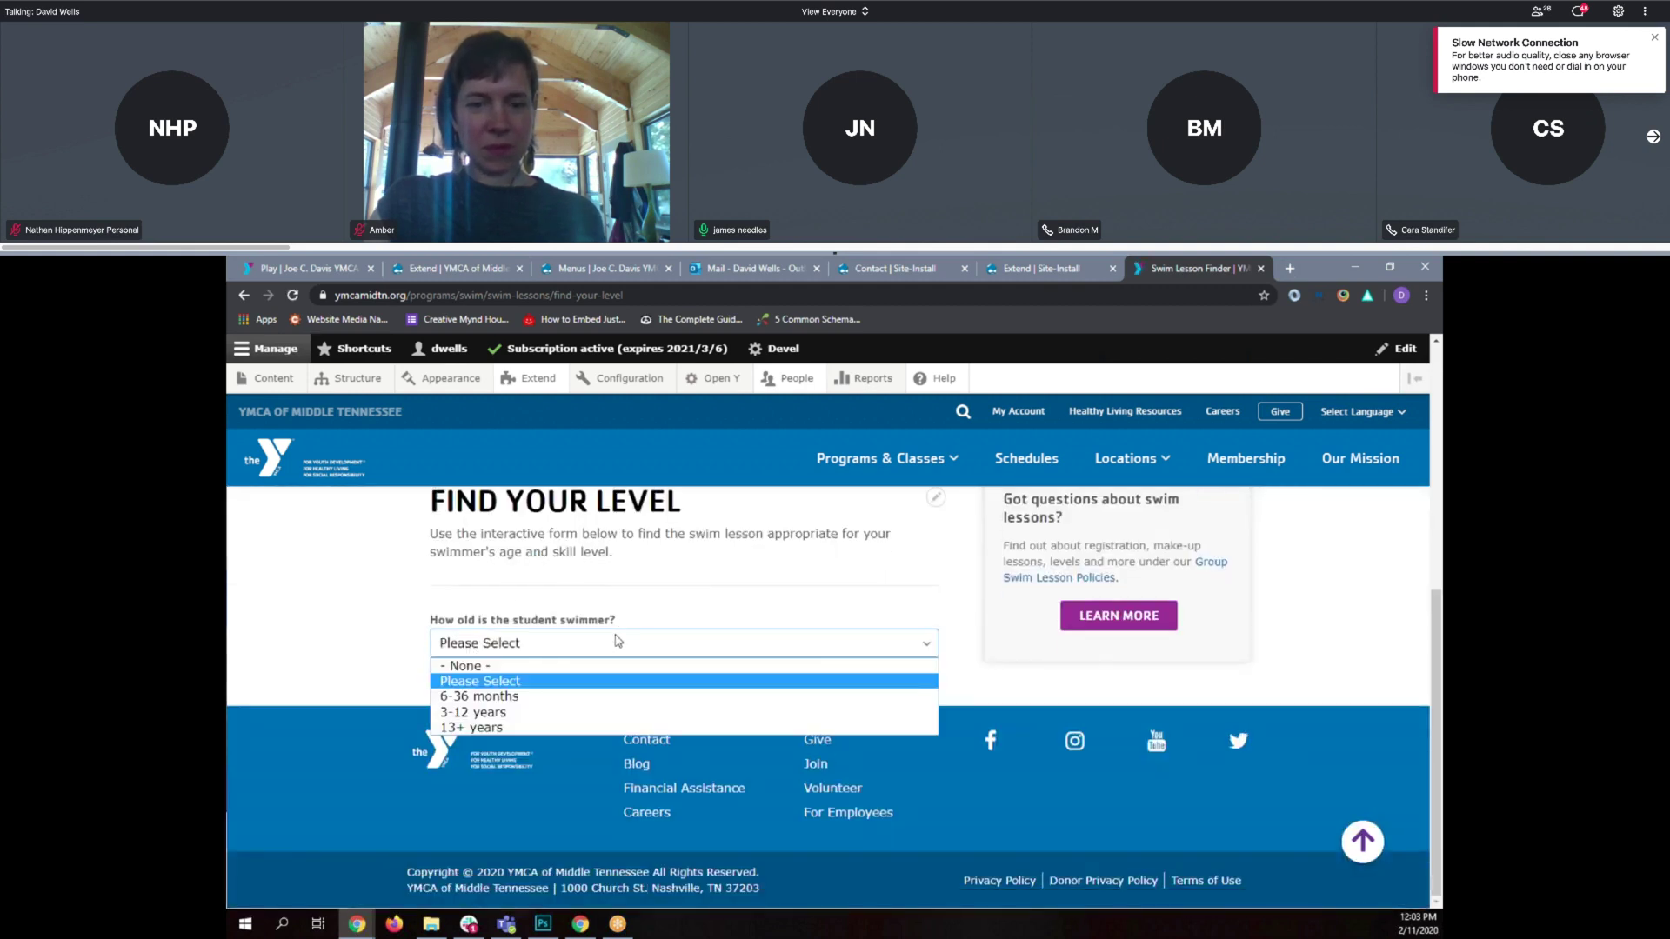
{"action": "left_click", "coordinate": [489, 712]}
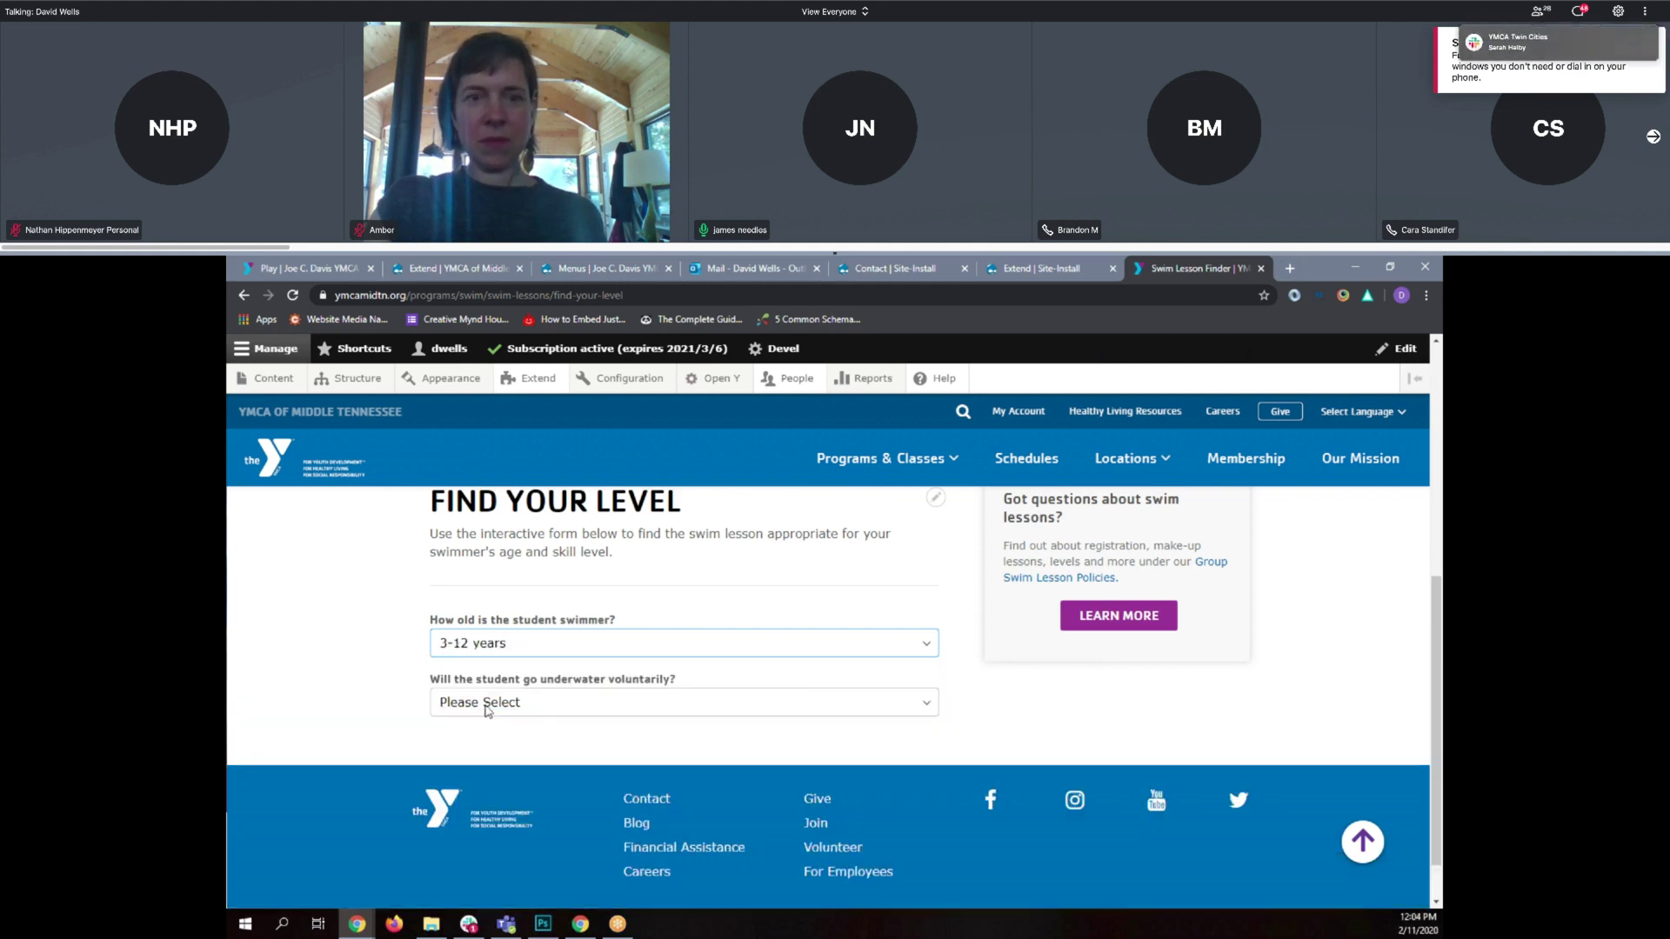
{"action": "left_click", "coordinate": [485, 710]}
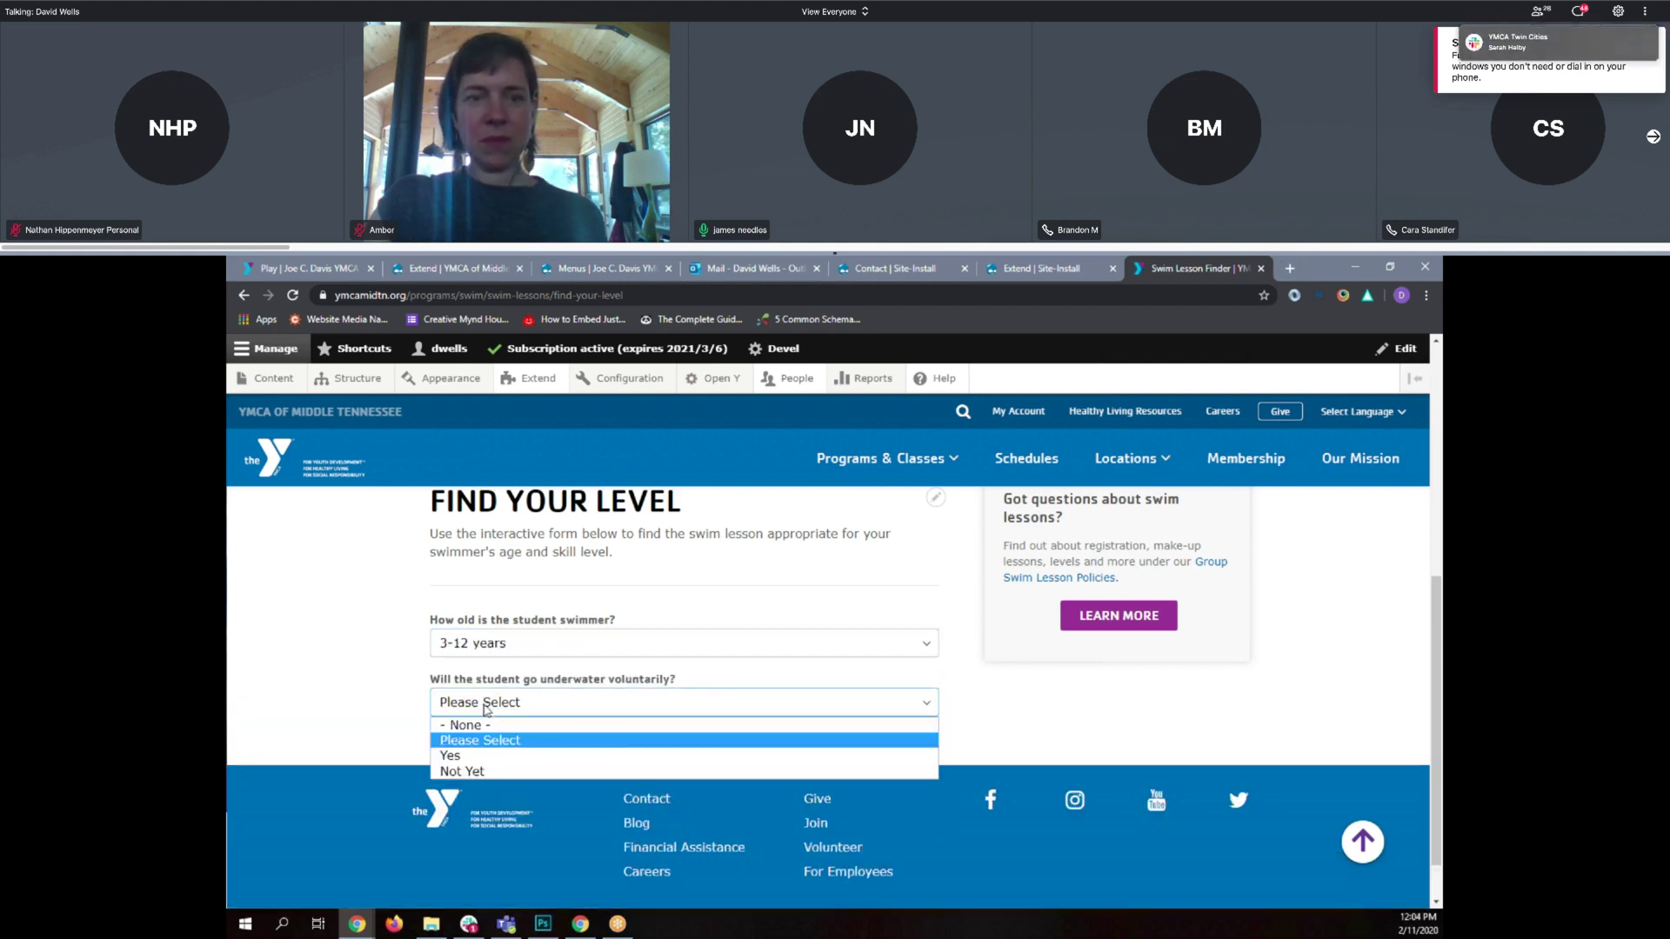
{"action": "left_click", "coordinate": [459, 771]}
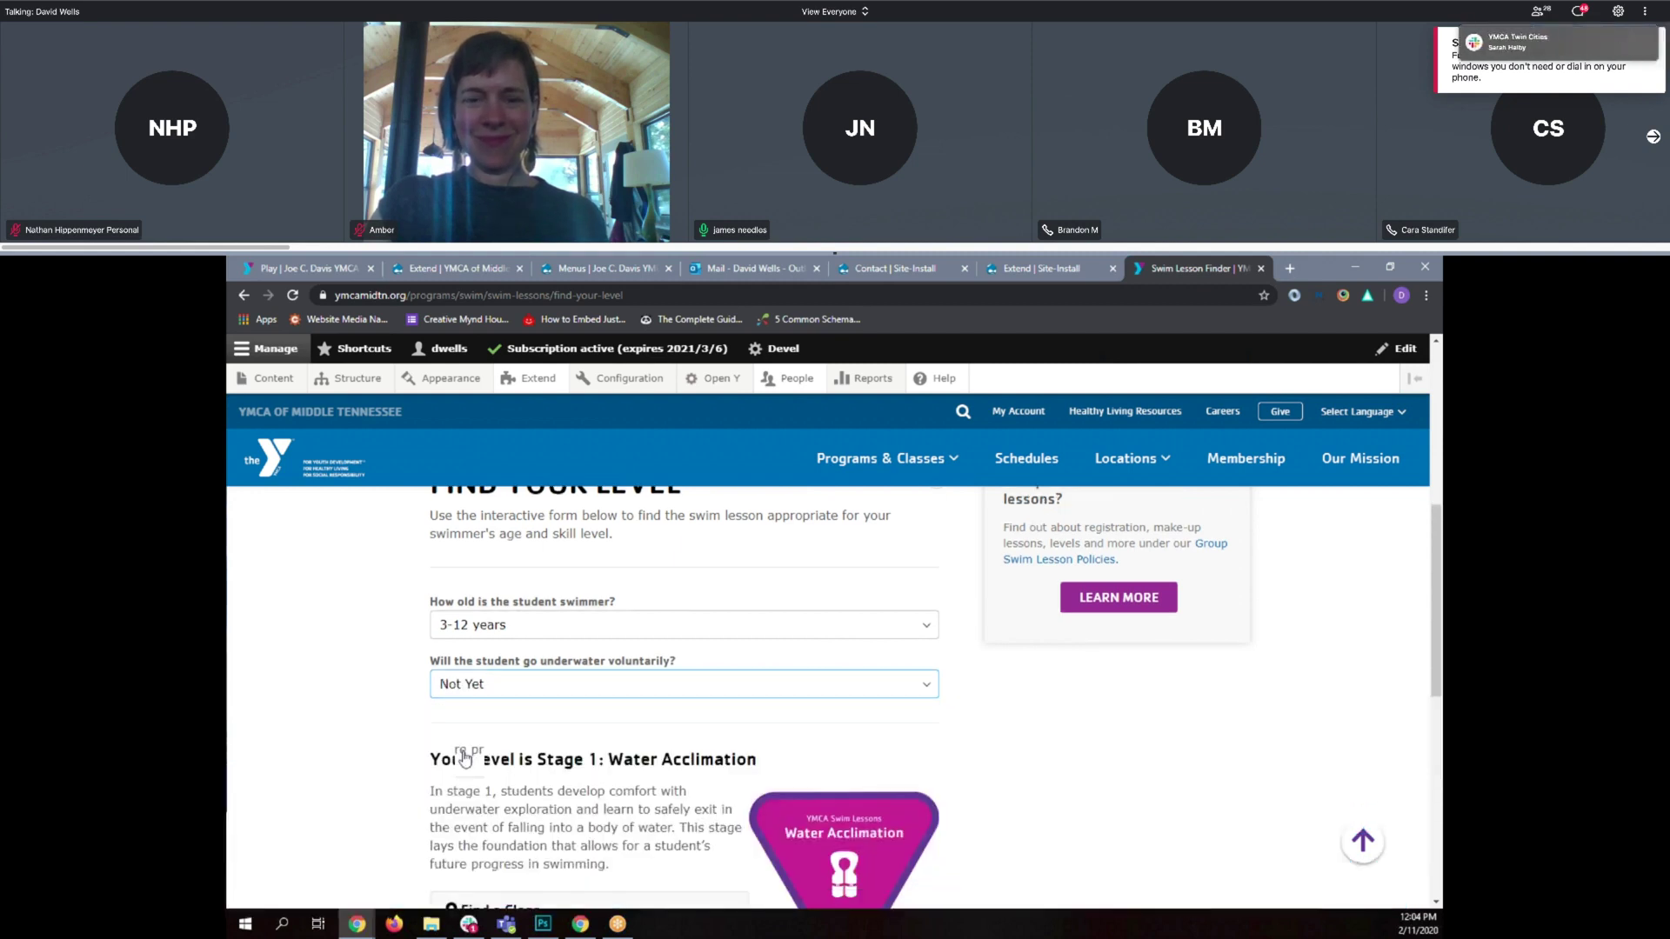
Review the Stage 1: Water Acclimation result and its Find a Class location list.
{"action": "scroll", "coordinate": [465, 760], "scroll_direction": "down", "scroll_amount": 3}
{"action": "scroll", "coordinate": [581, 696], "scroll_direction": "up", "scroll_amount": 1}
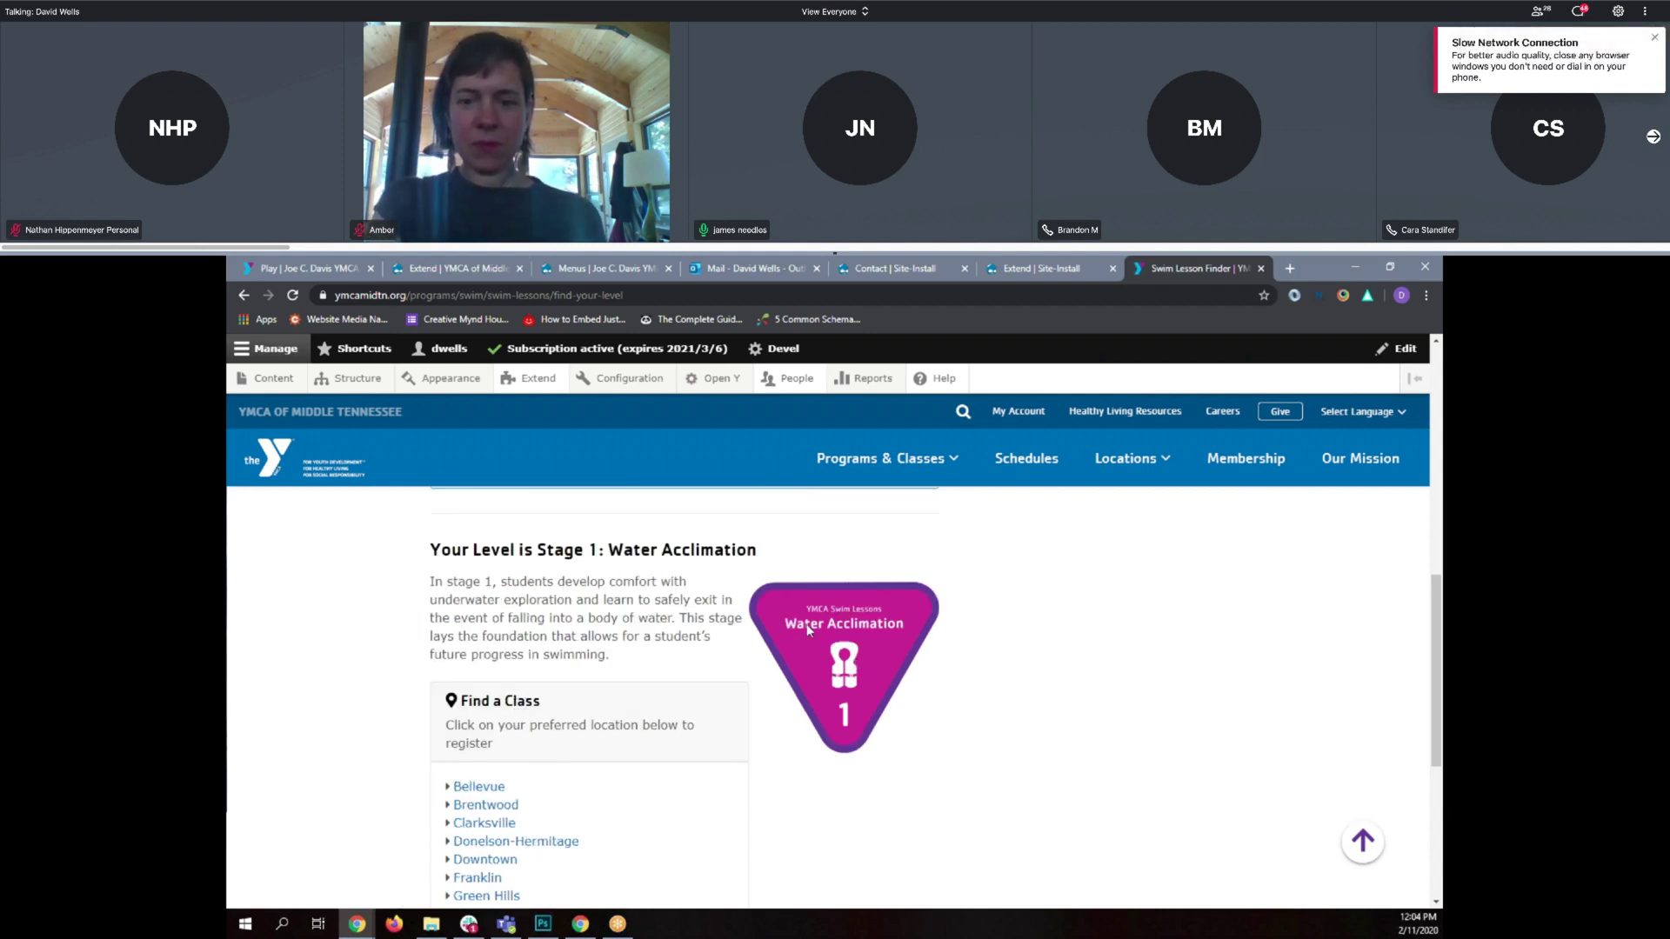
{"action": "scroll", "coordinate": [806, 627], "scroll_direction": "down", "scroll_amount": 3}
{"action": "scroll", "coordinate": [806, 626], "scroll_direction": "up", "scroll_amount": 1}
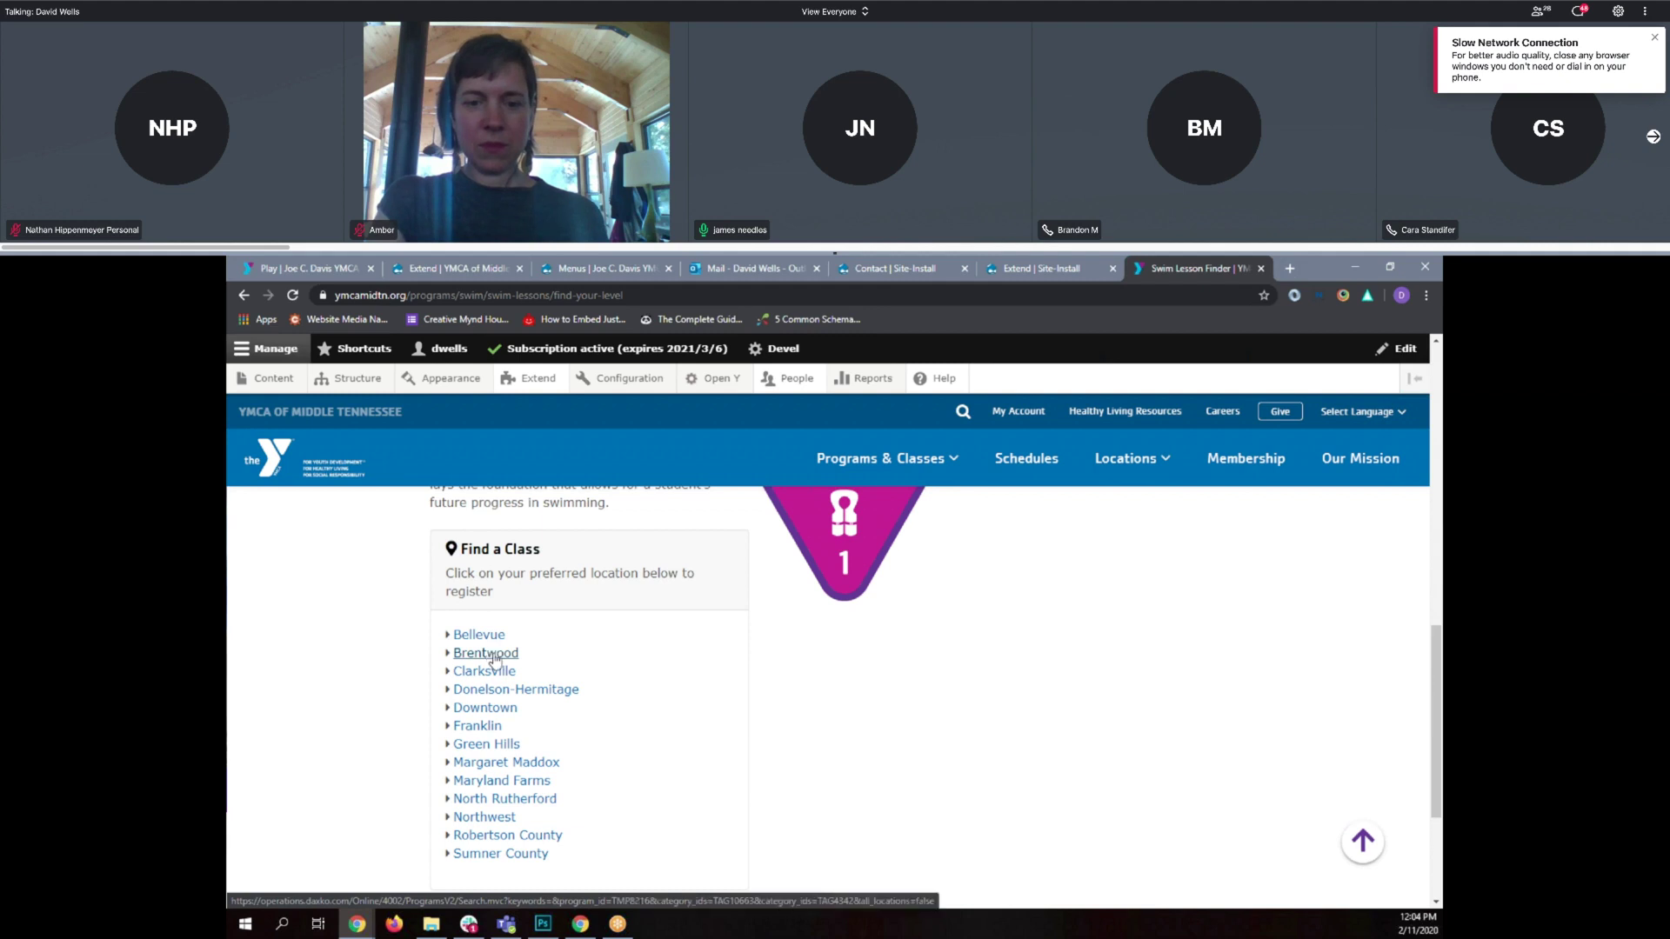
{"action": "scroll", "coordinate": [493, 654], "scroll_direction": "up", "scroll_amount": 1}
{"action": "scroll", "coordinate": [493, 654], "scroll_direction": "up", "scroll_amount": 1}
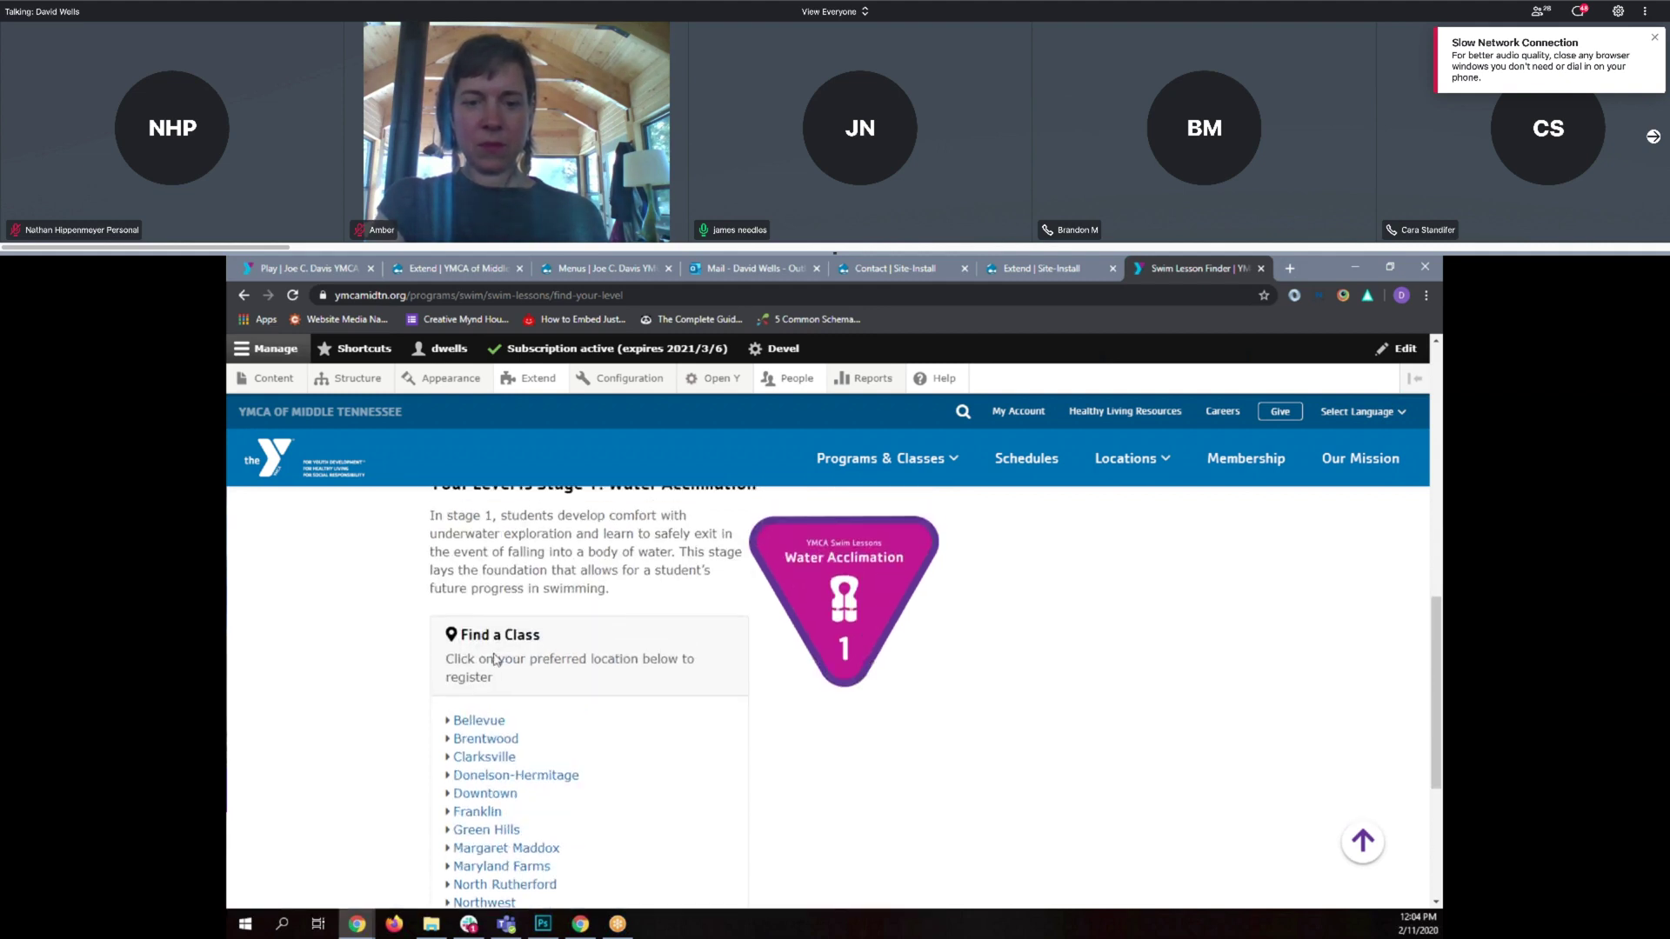
{"action": "scroll", "coordinate": [493, 659], "scroll_direction": "up", "scroll_amount": 1}
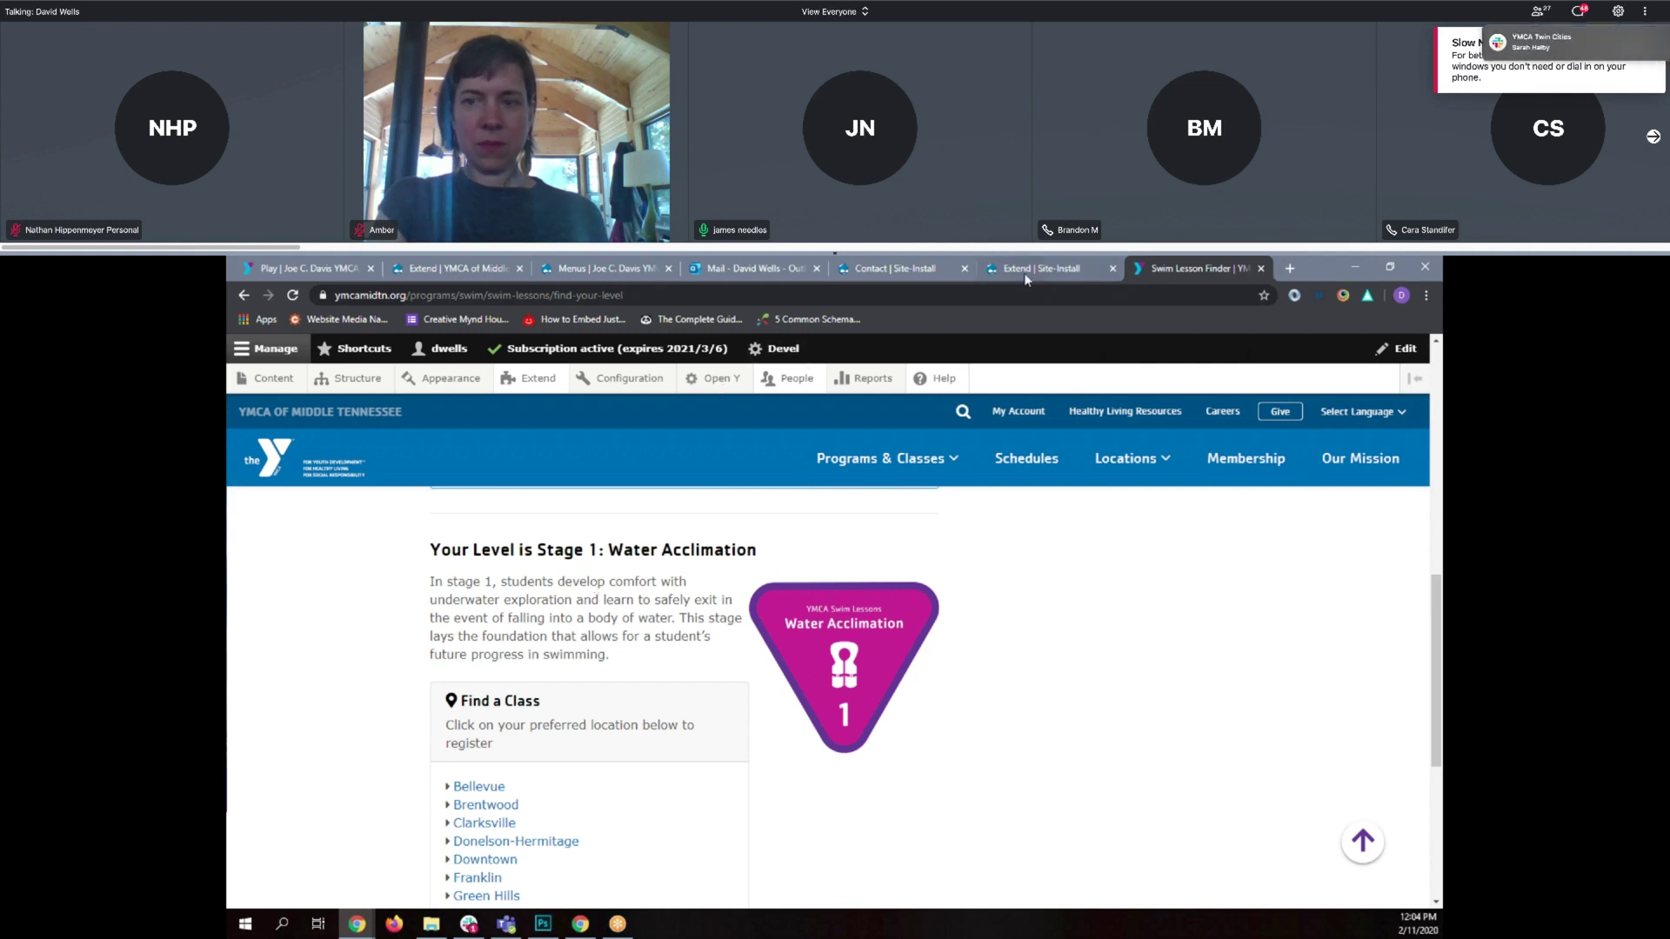
Open Structure > Webforms from the admin toolbar and view the list of 19 webforms.
{"action": "left_click", "coordinate": [611, 273]}
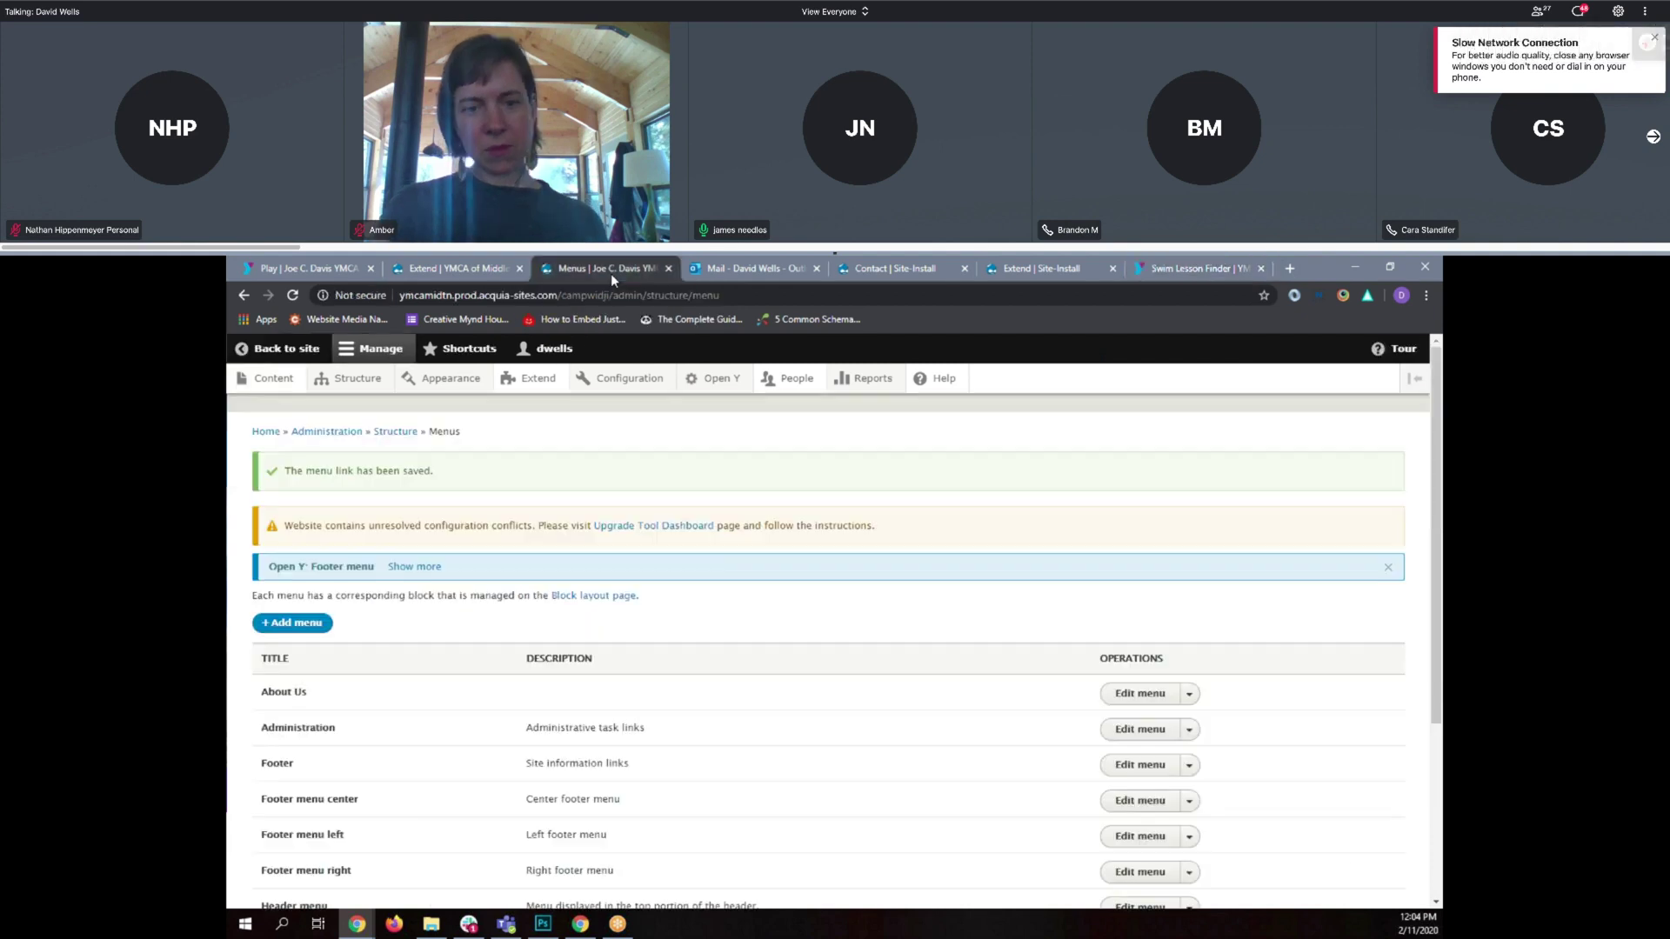
{"action": "left_click", "coordinate": [494, 268]}
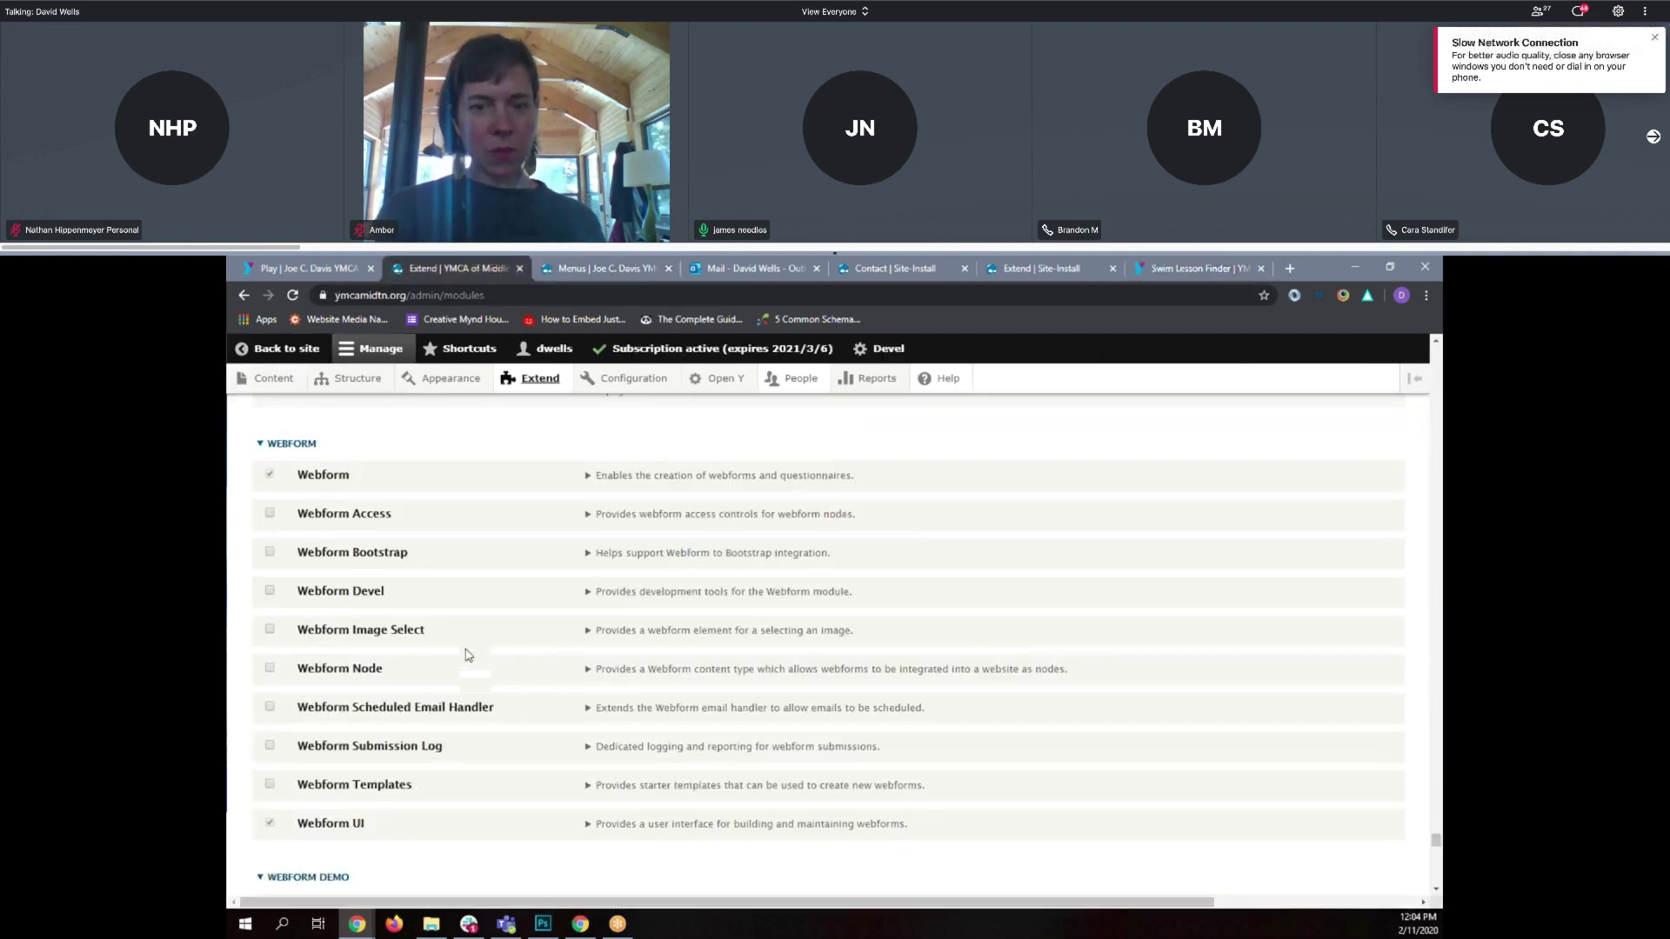
{"action": "scroll", "coordinate": [468, 655], "scroll_direction": "up", "scroll_amount": 2}
{"action": "mouse_move", "coordinate": [365, 387]}
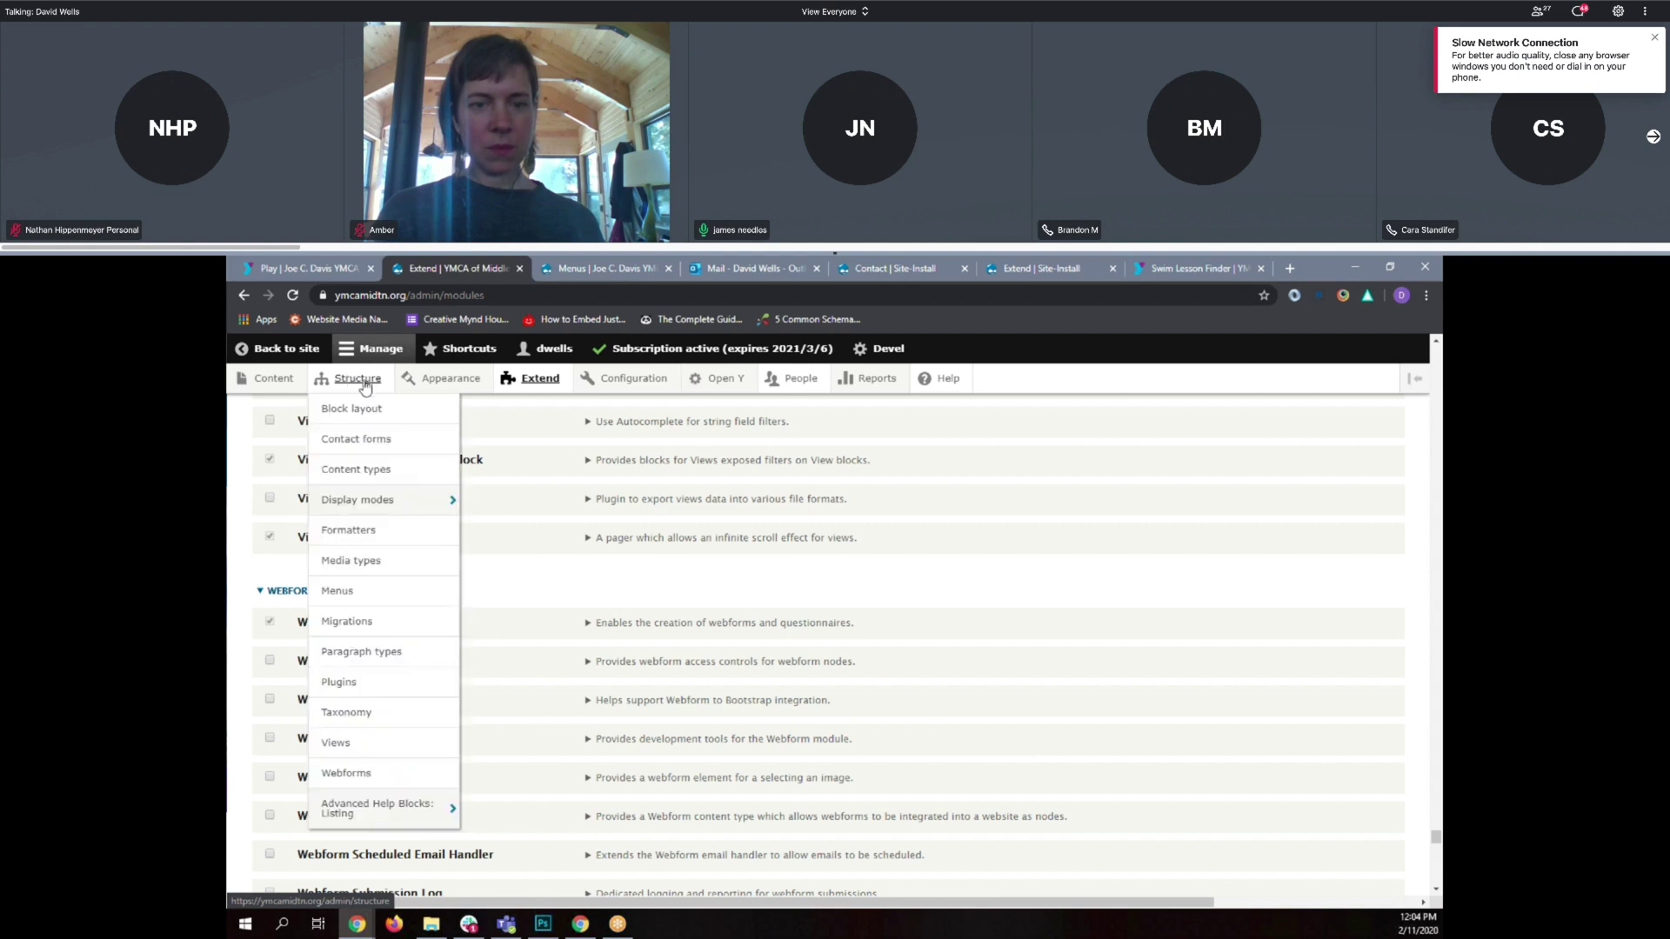
{"action": "left_click", "coordinate": [353, 774]}
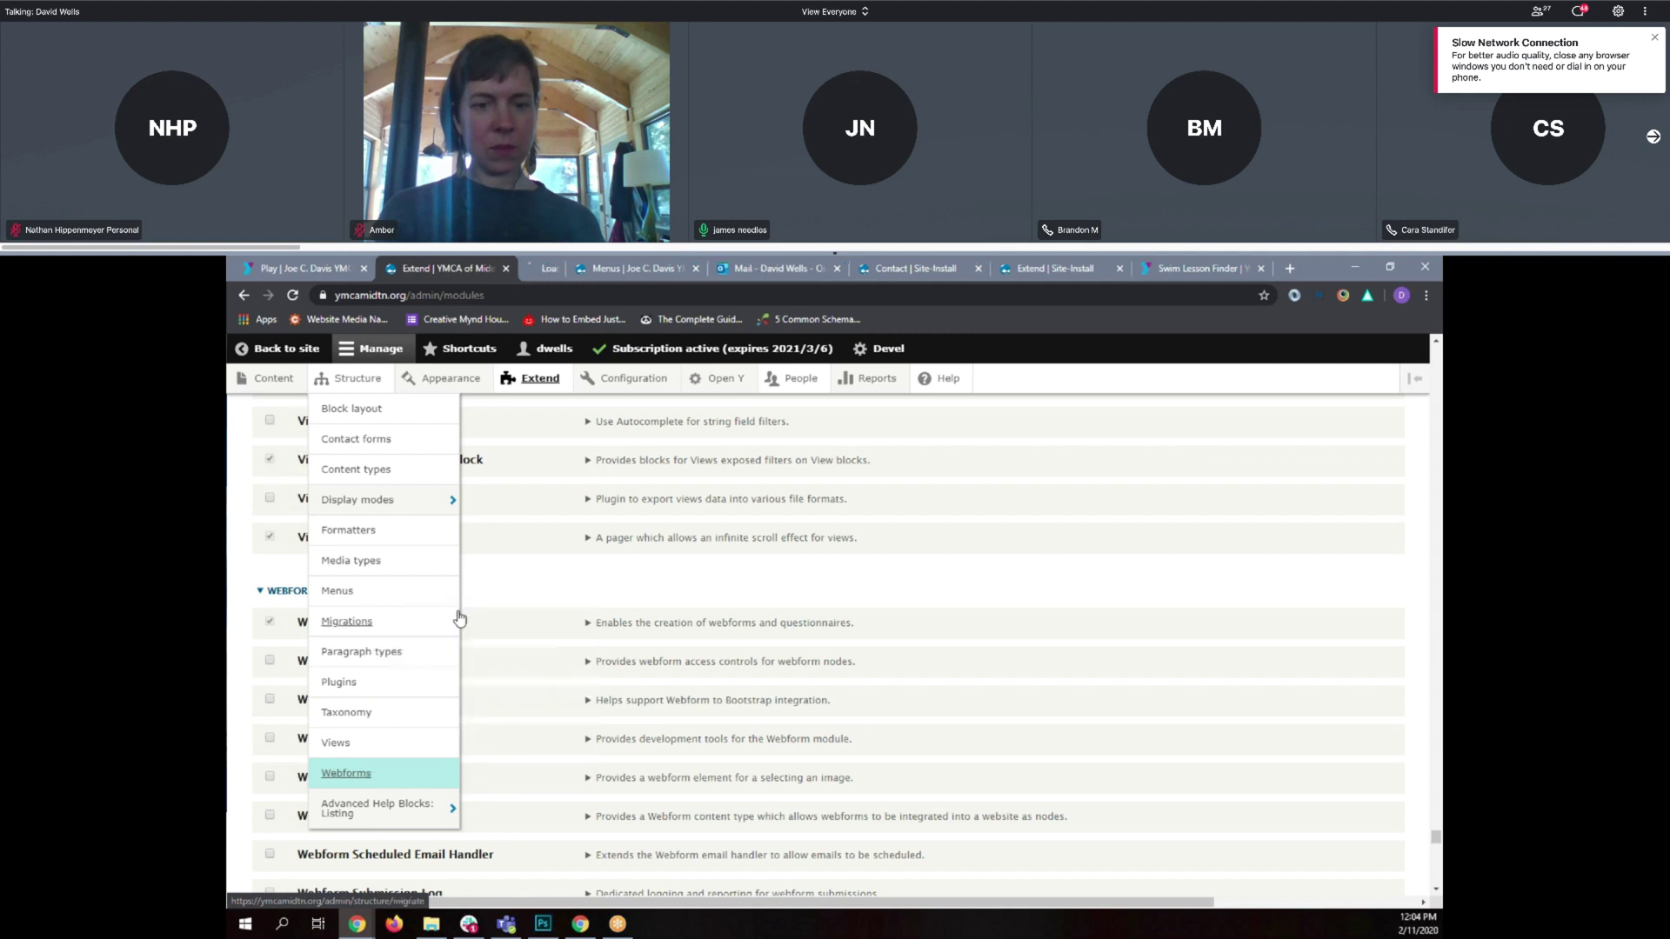
{"action": "left_click", "coordinate": [553, 270]}
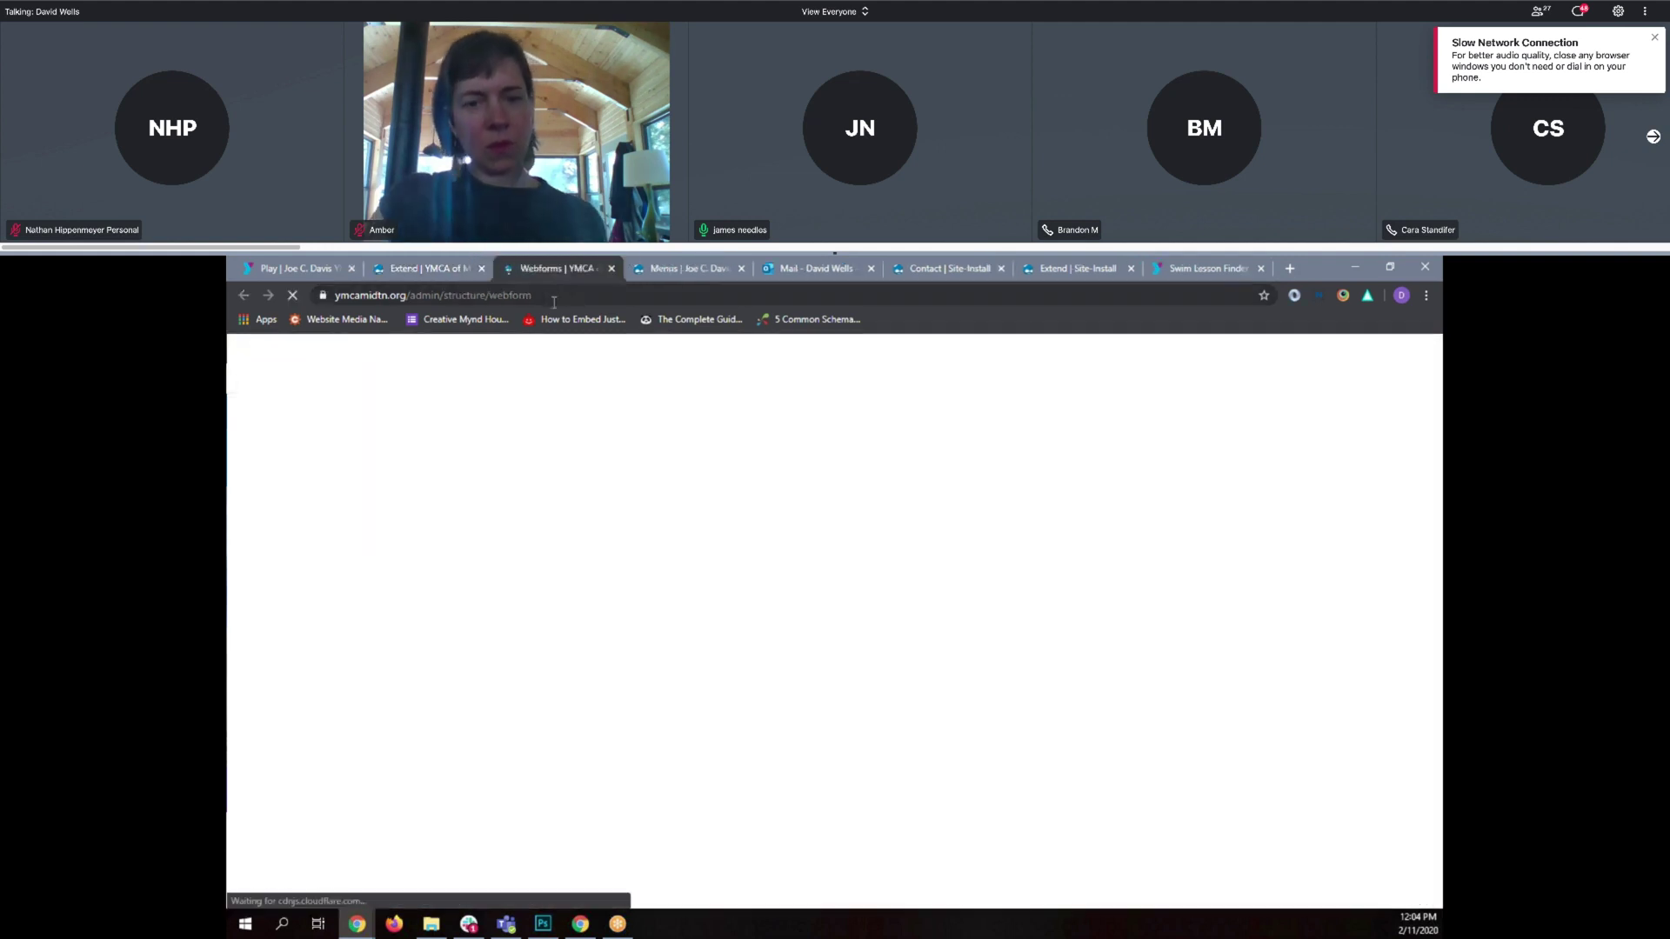
{"action": "scroll", "coordinate": [585, 447], "scroll_direction": "down", "scroll_amount": 4}
{"action": "scroll", "coordinate": [586, 447], "scroll_direction": "down", "scroll_amount": 2}
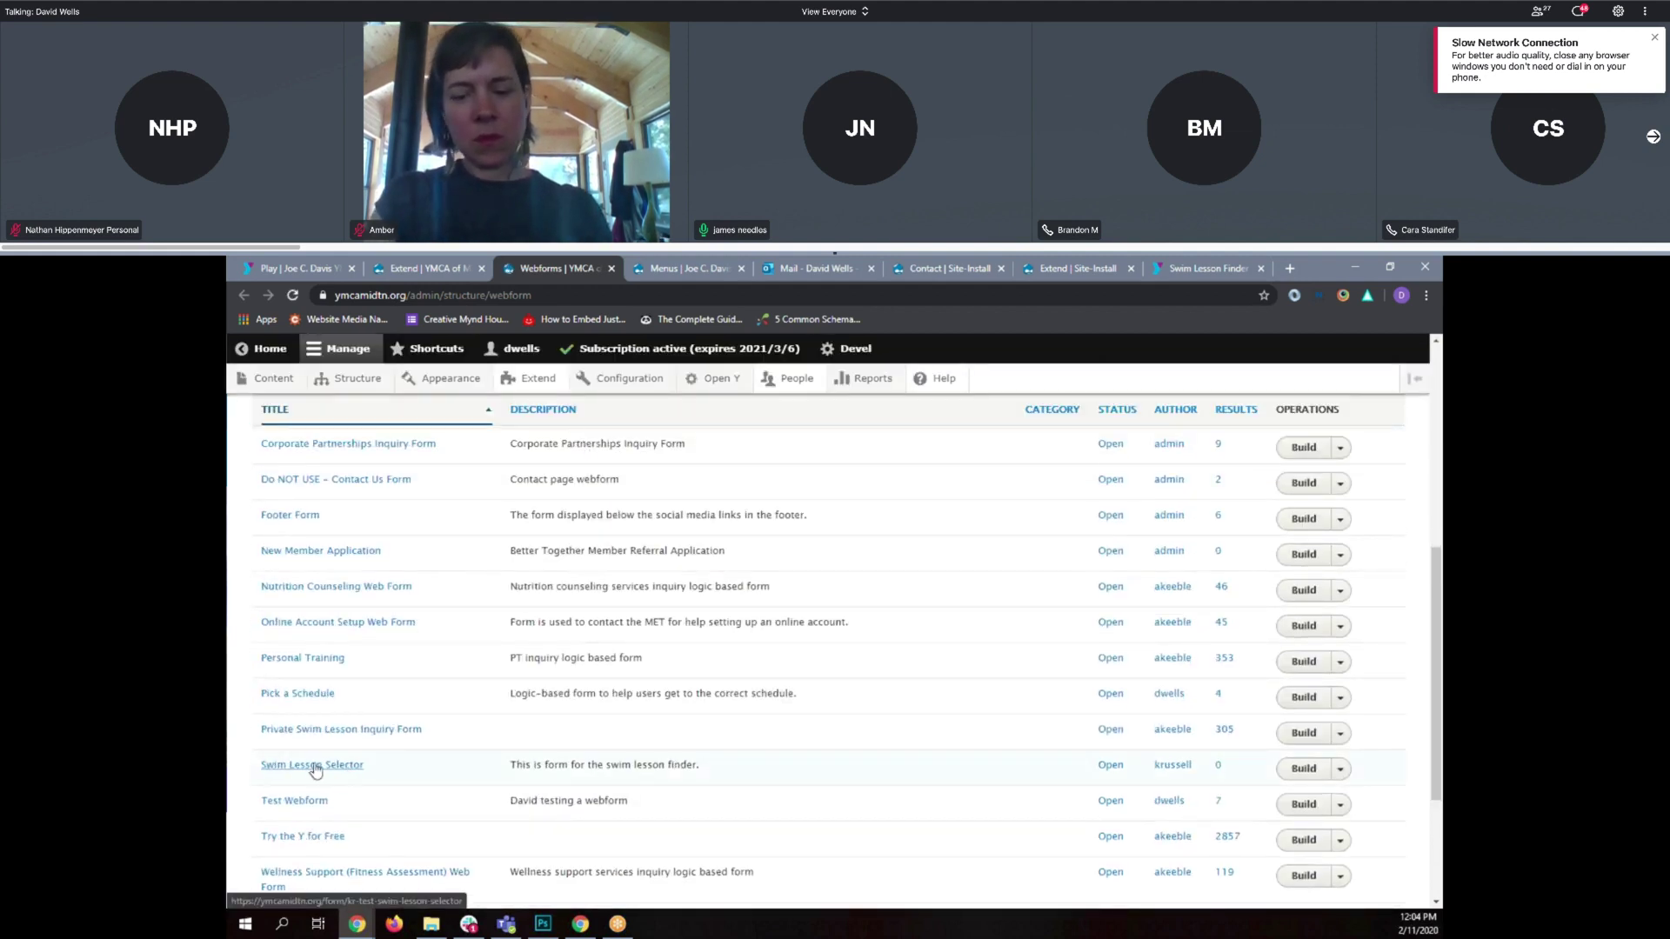
Open the Swim Lesson Selector's Build page and review its elements and Conditional column.
{"action": "left_click", "coordinate": [1291, 772]}
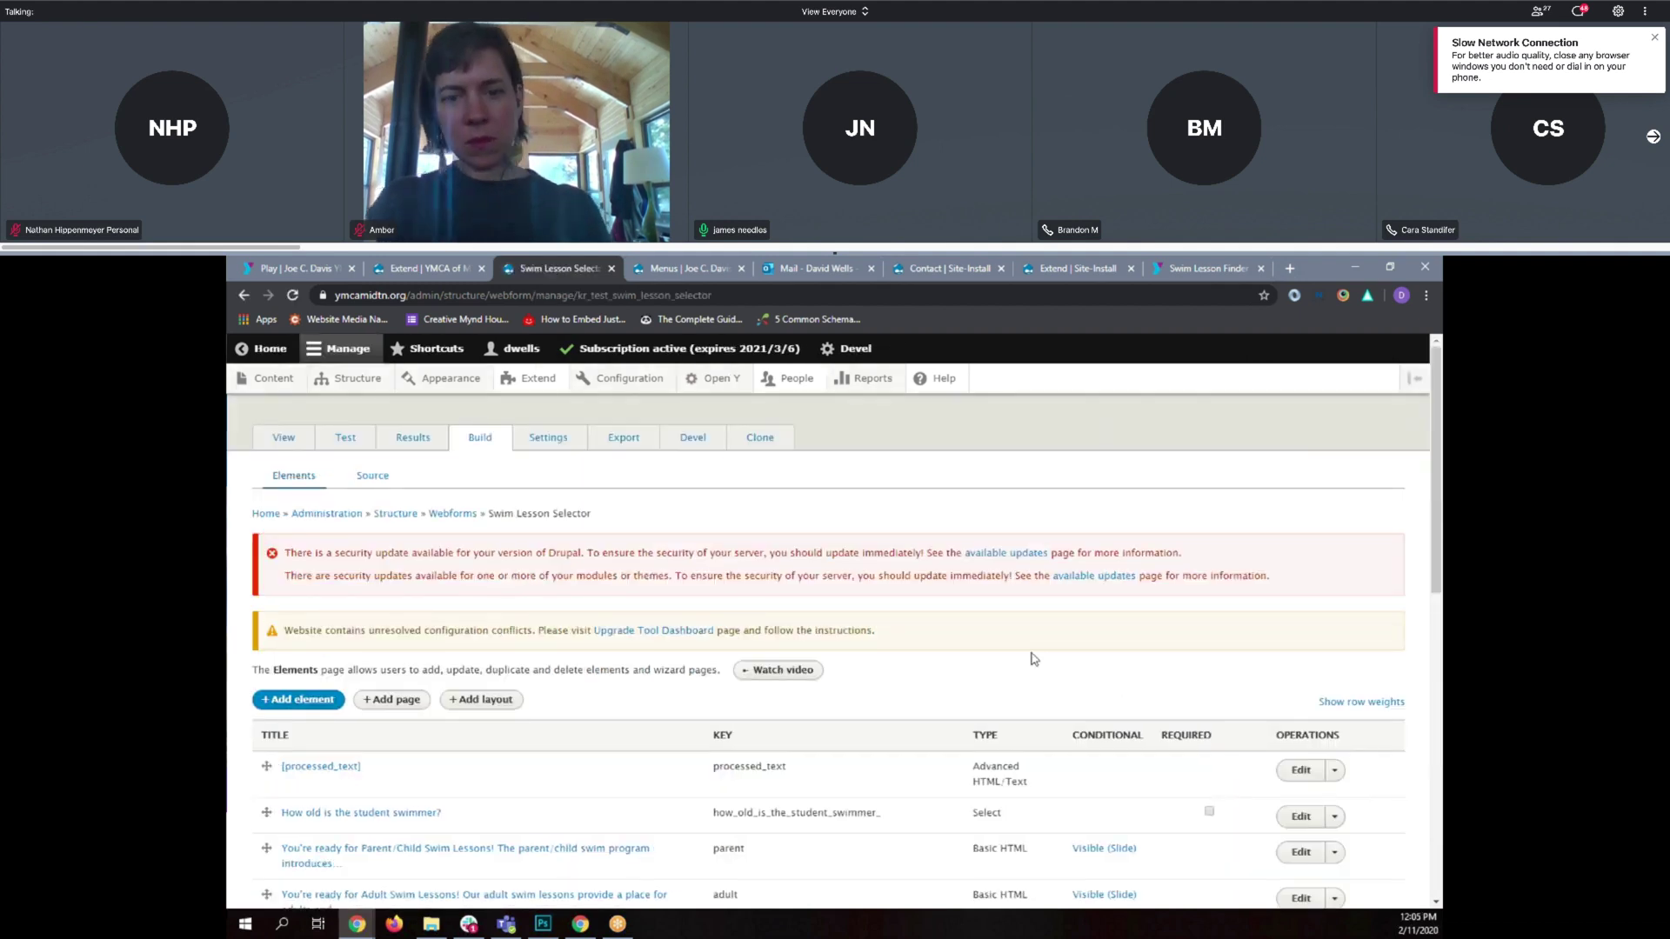
{"action": "scroll", "coordinate": [1033, 658], "scroll_direction": "down", "scroll_amount": 3}
{"action": "scroll", "coordinate": [1034, 658], "scroll_direction": "down", "scroll_amount": 3}
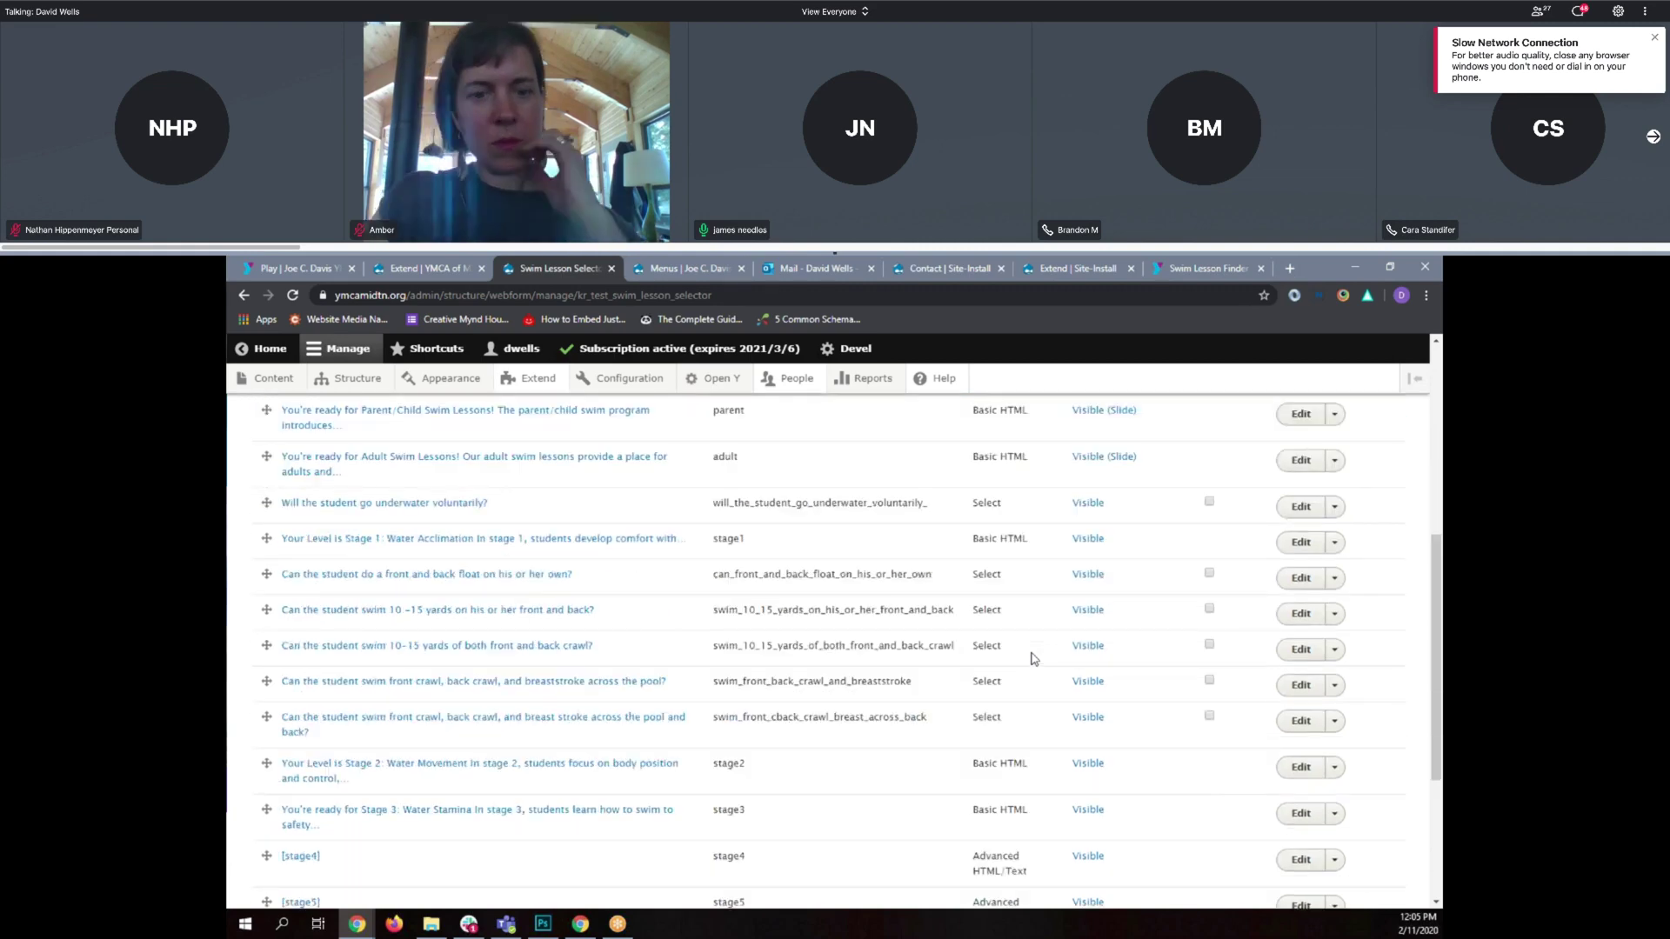
{"action": "scroll", "coordinate": [1034, 659], "scroll_direction": "up", "scroll_amount": 2}
{"action": "scroll", "coordinate": [1033, 659], "scroll_direction": "up", "scroll_amount": 2}
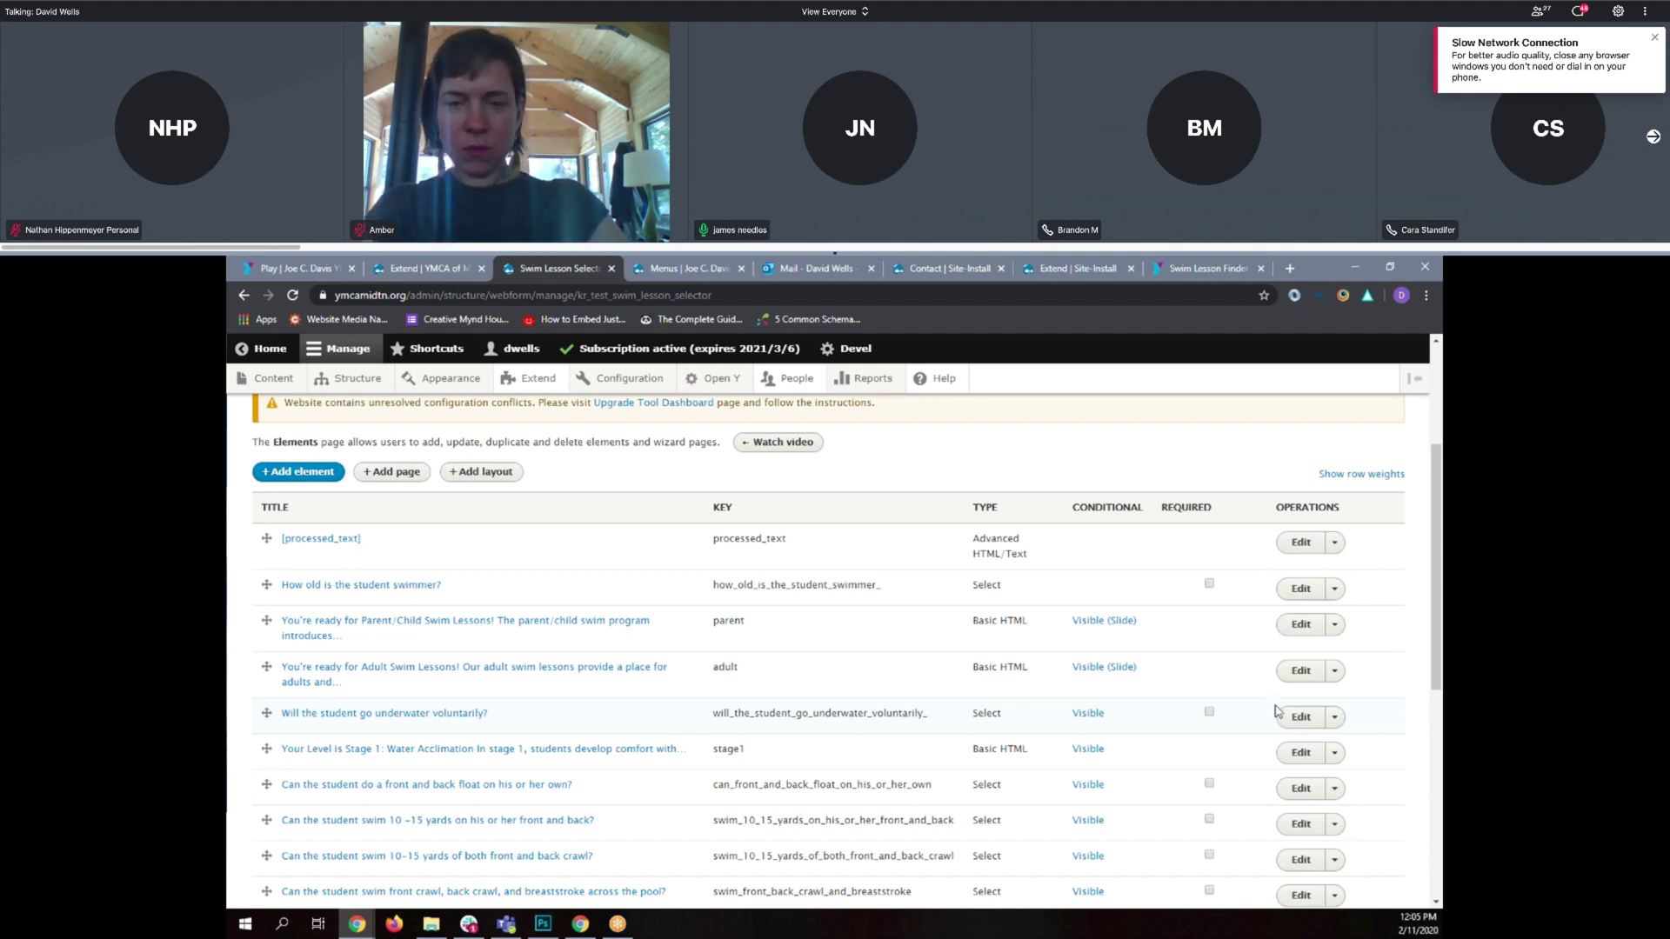
{"action": "scroll", "coordinate": [1275, 711], "scroll_direction": "up", "scroll_amount": 2}
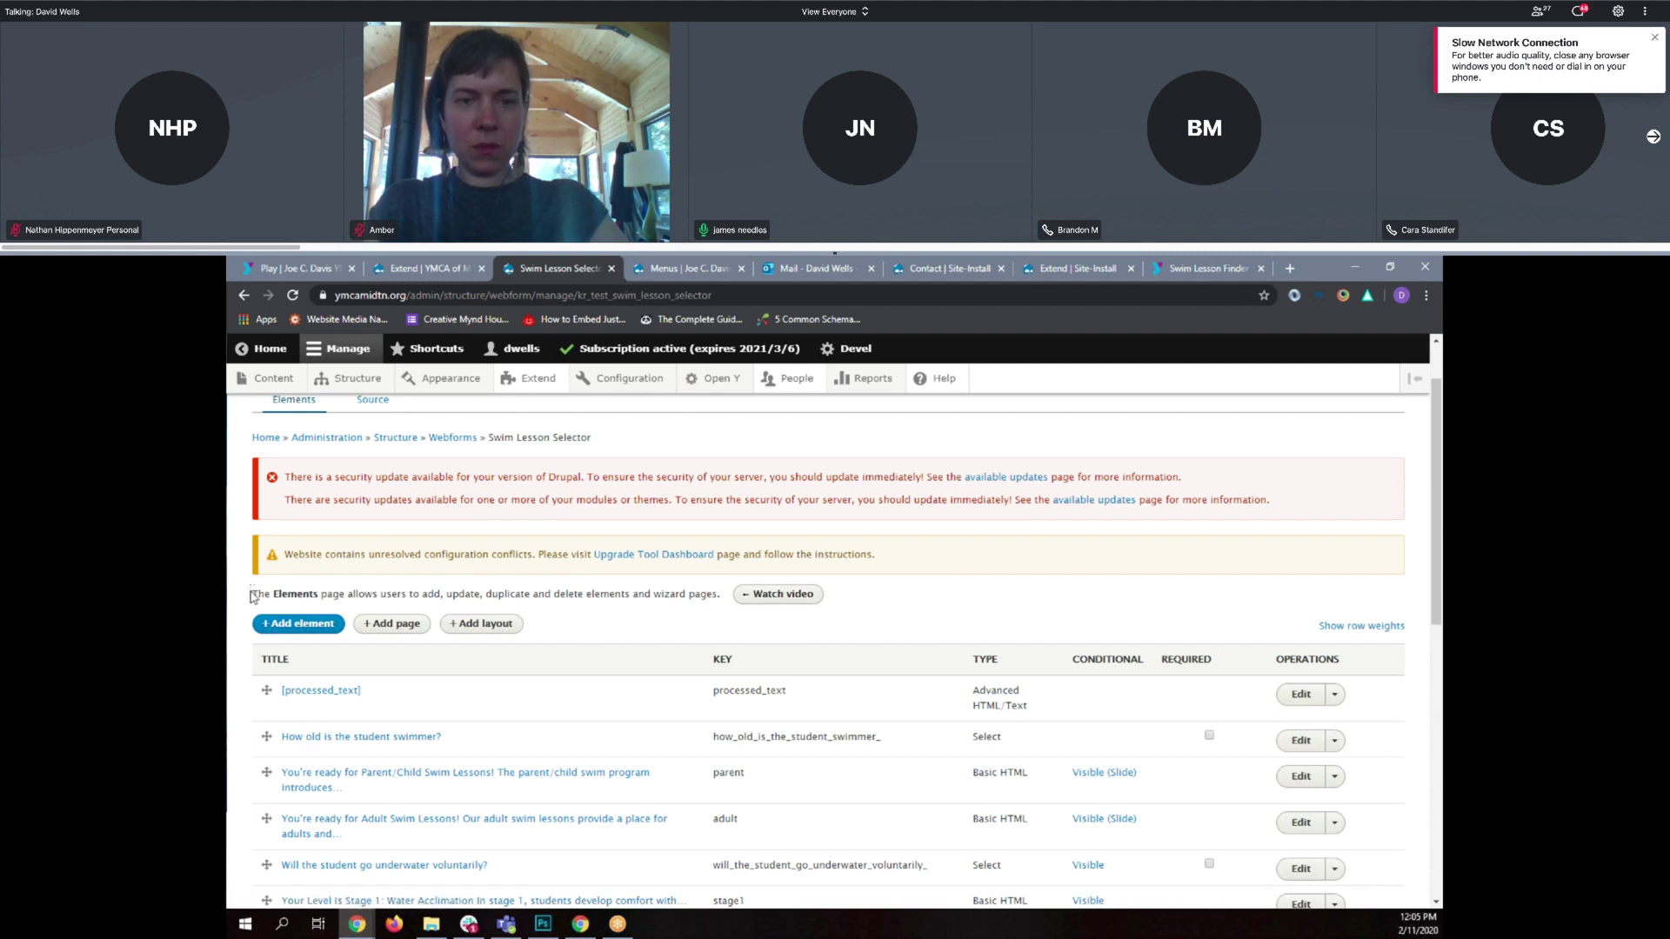
{"action": "left_click_drag", "start_coordinate": [251, 592], "coordinate": [714, 590]}
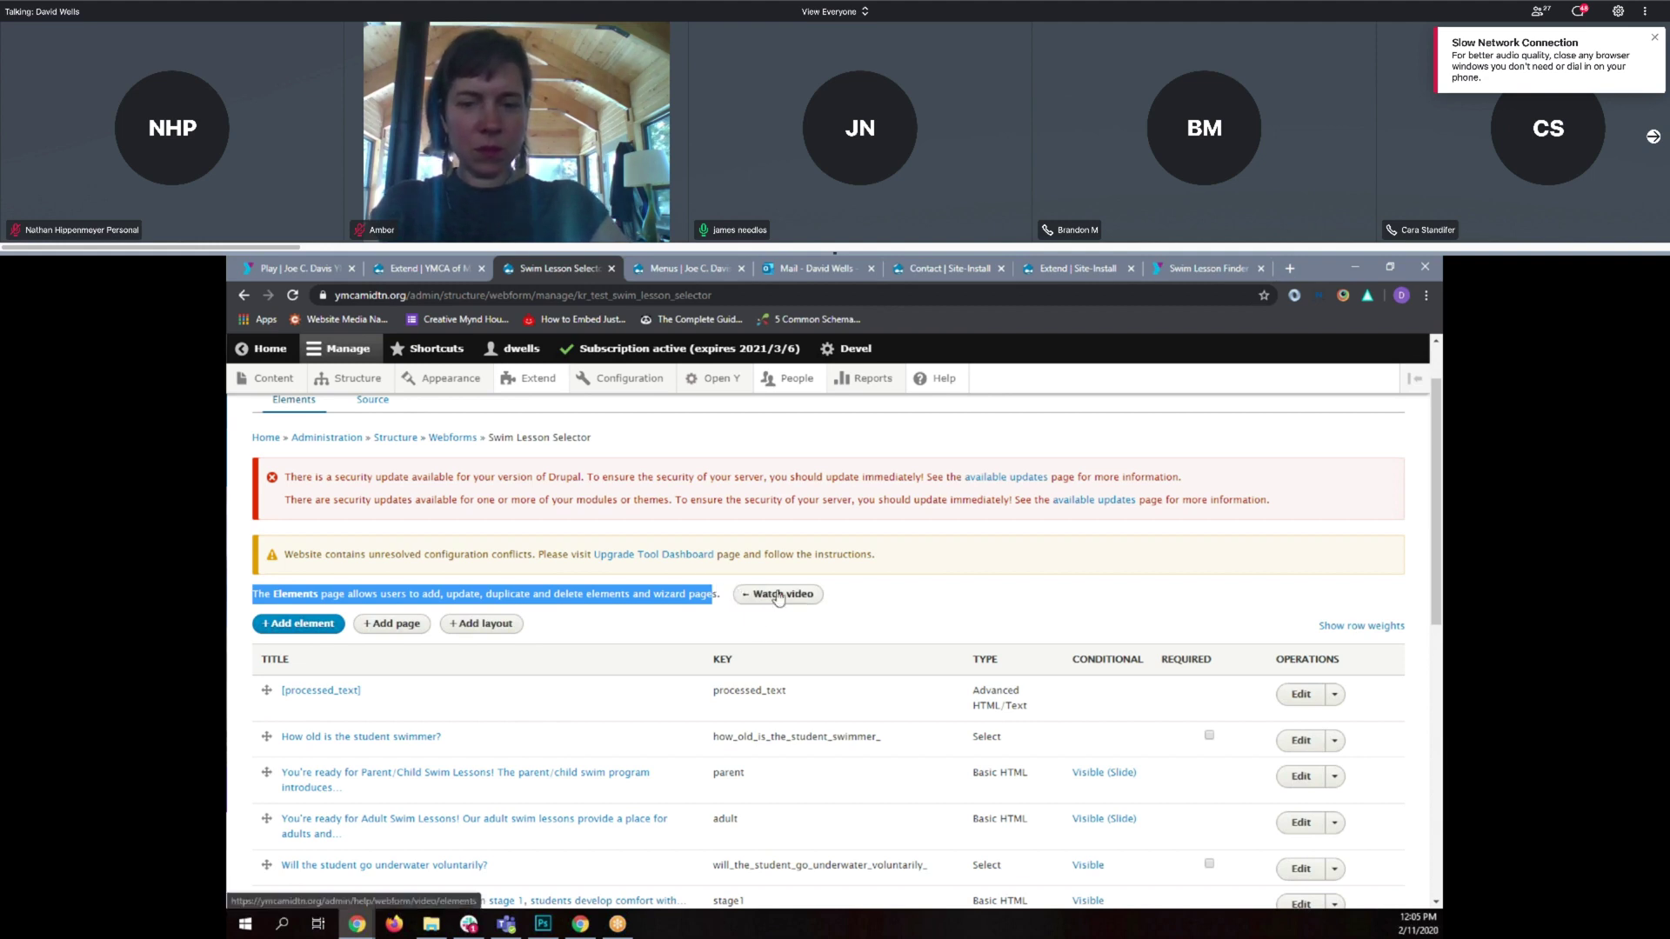
{"action": "left_click", "coordinate": [816, 598]}
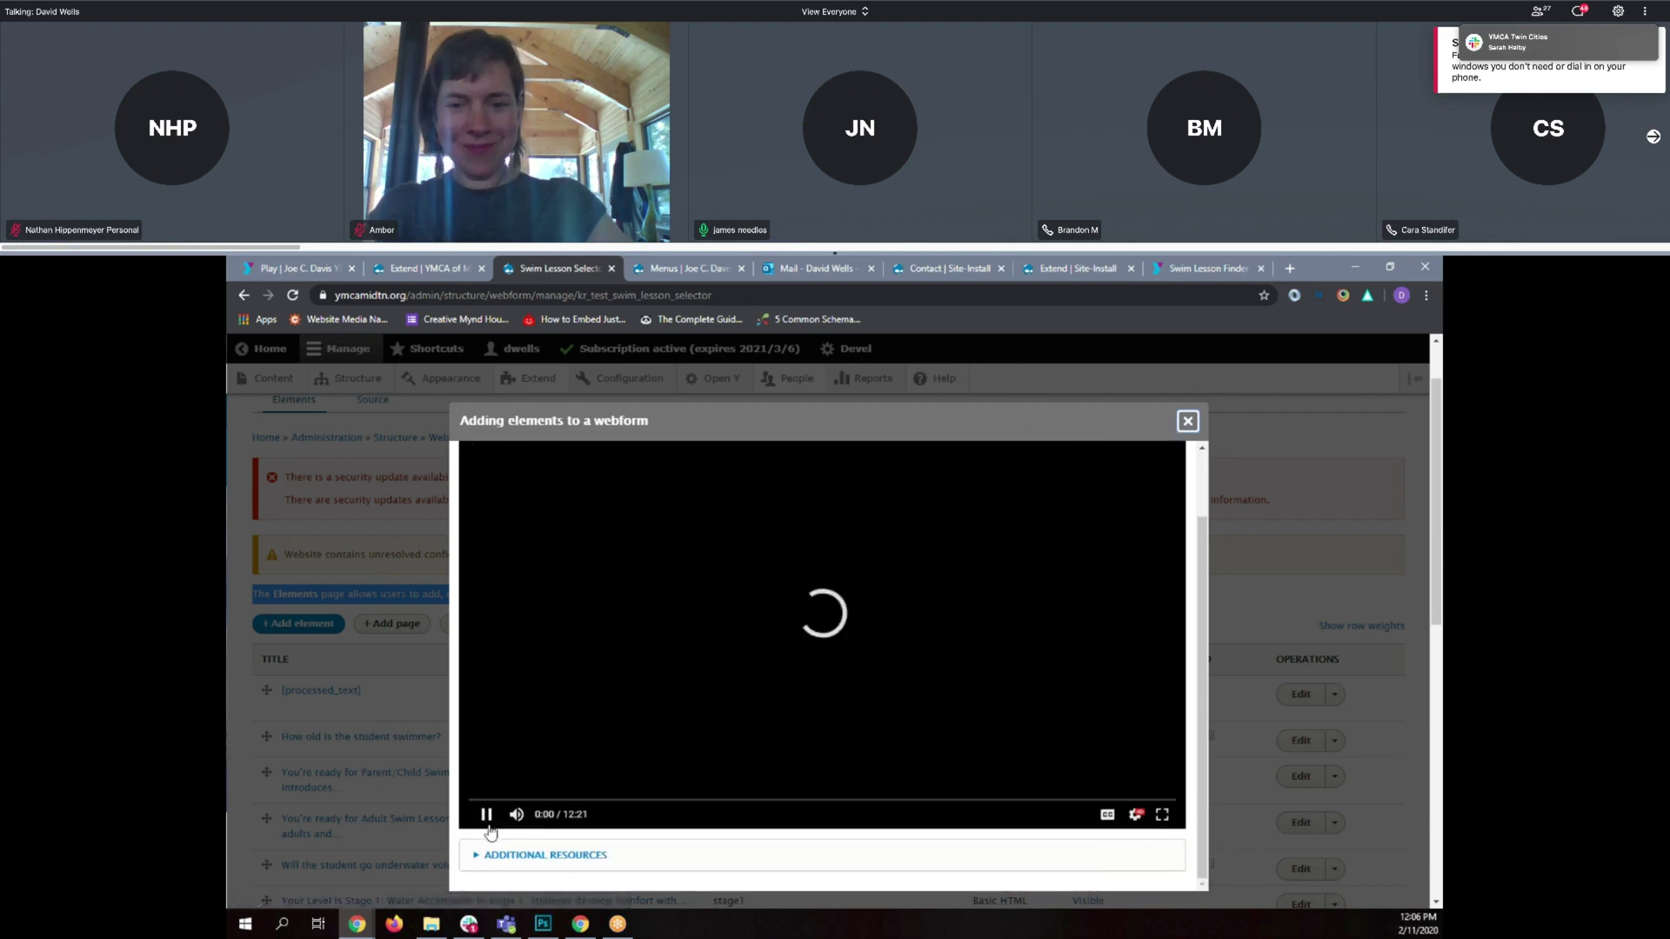
{"action": "left_click", "coordinate": [485, 814]}
{"action": "scroll", "coordinate": [567, 799], "scroll_direction": "down", "scroll_amount": 1}
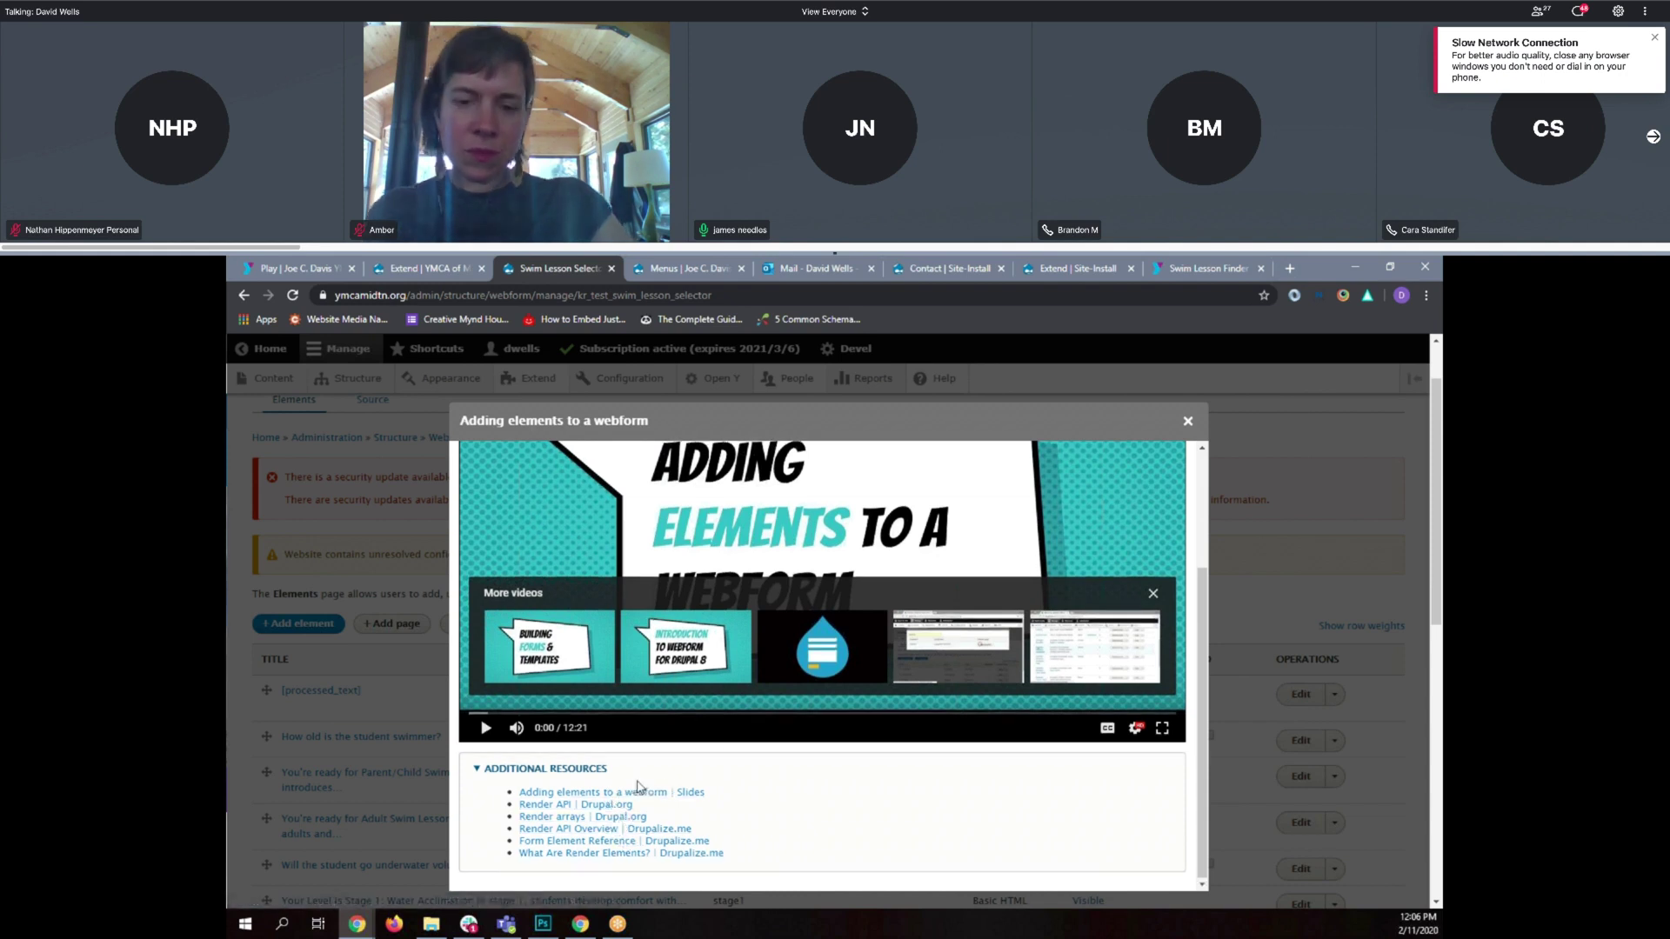
{"action": "scroll", "coordinate": [638, 785], "scroll_direction": "up", "scroll_amount": 1}
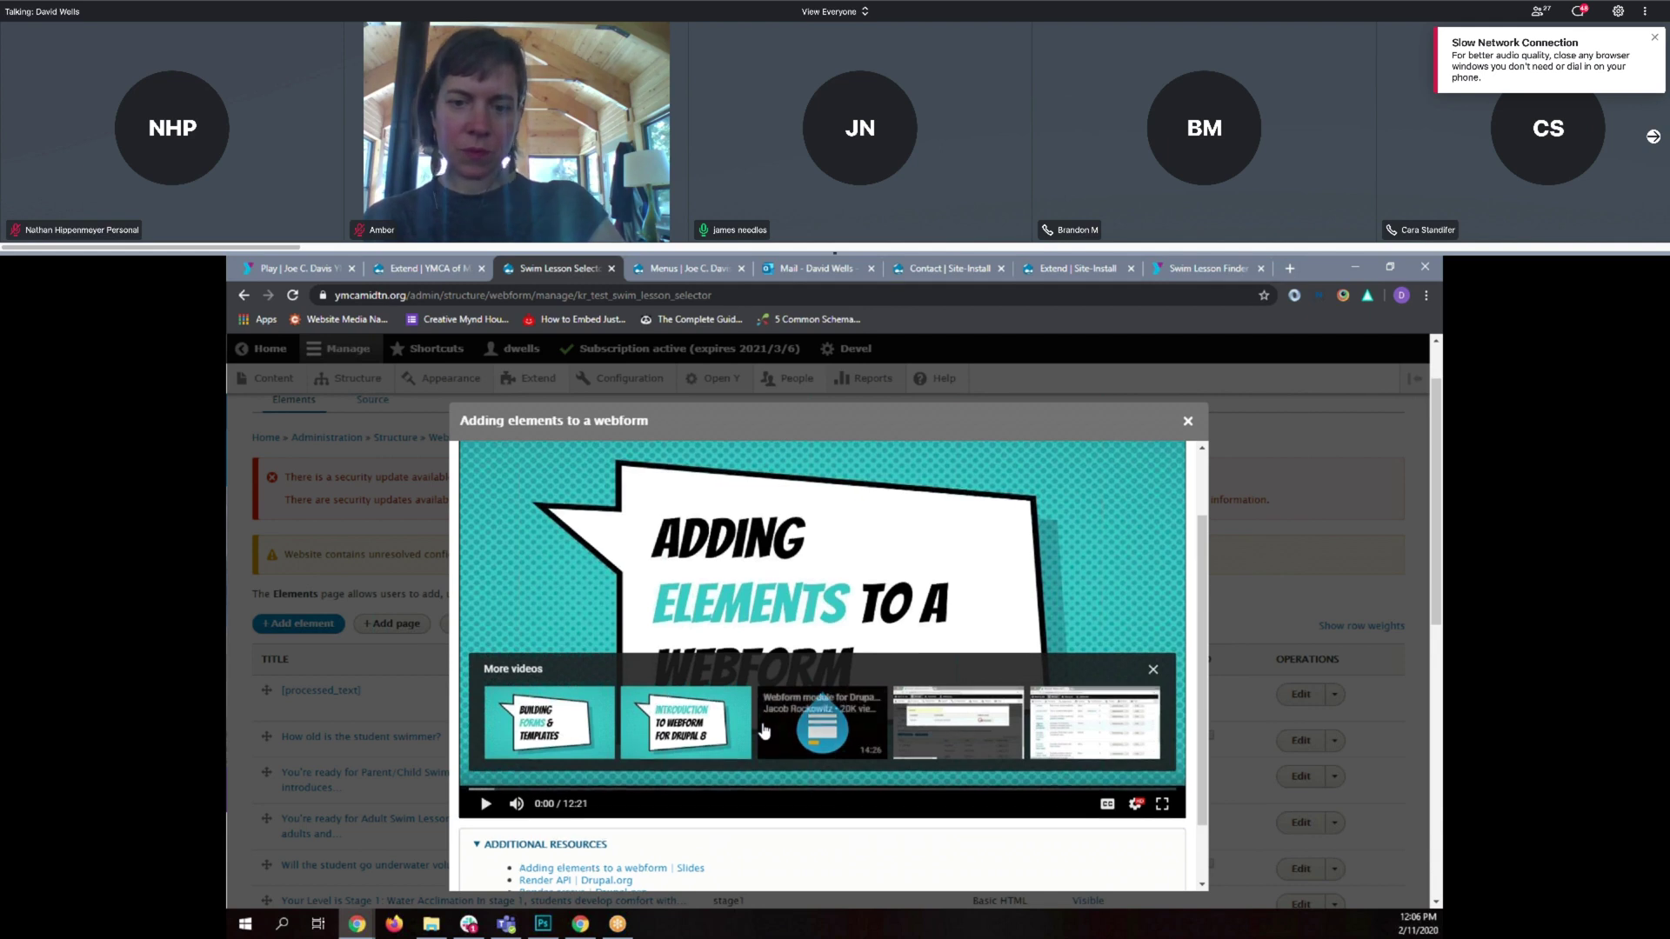
{"action": "scroll", "coordinate": [763, 730], "scroll_direction": "up", "scroll_amount": 1}
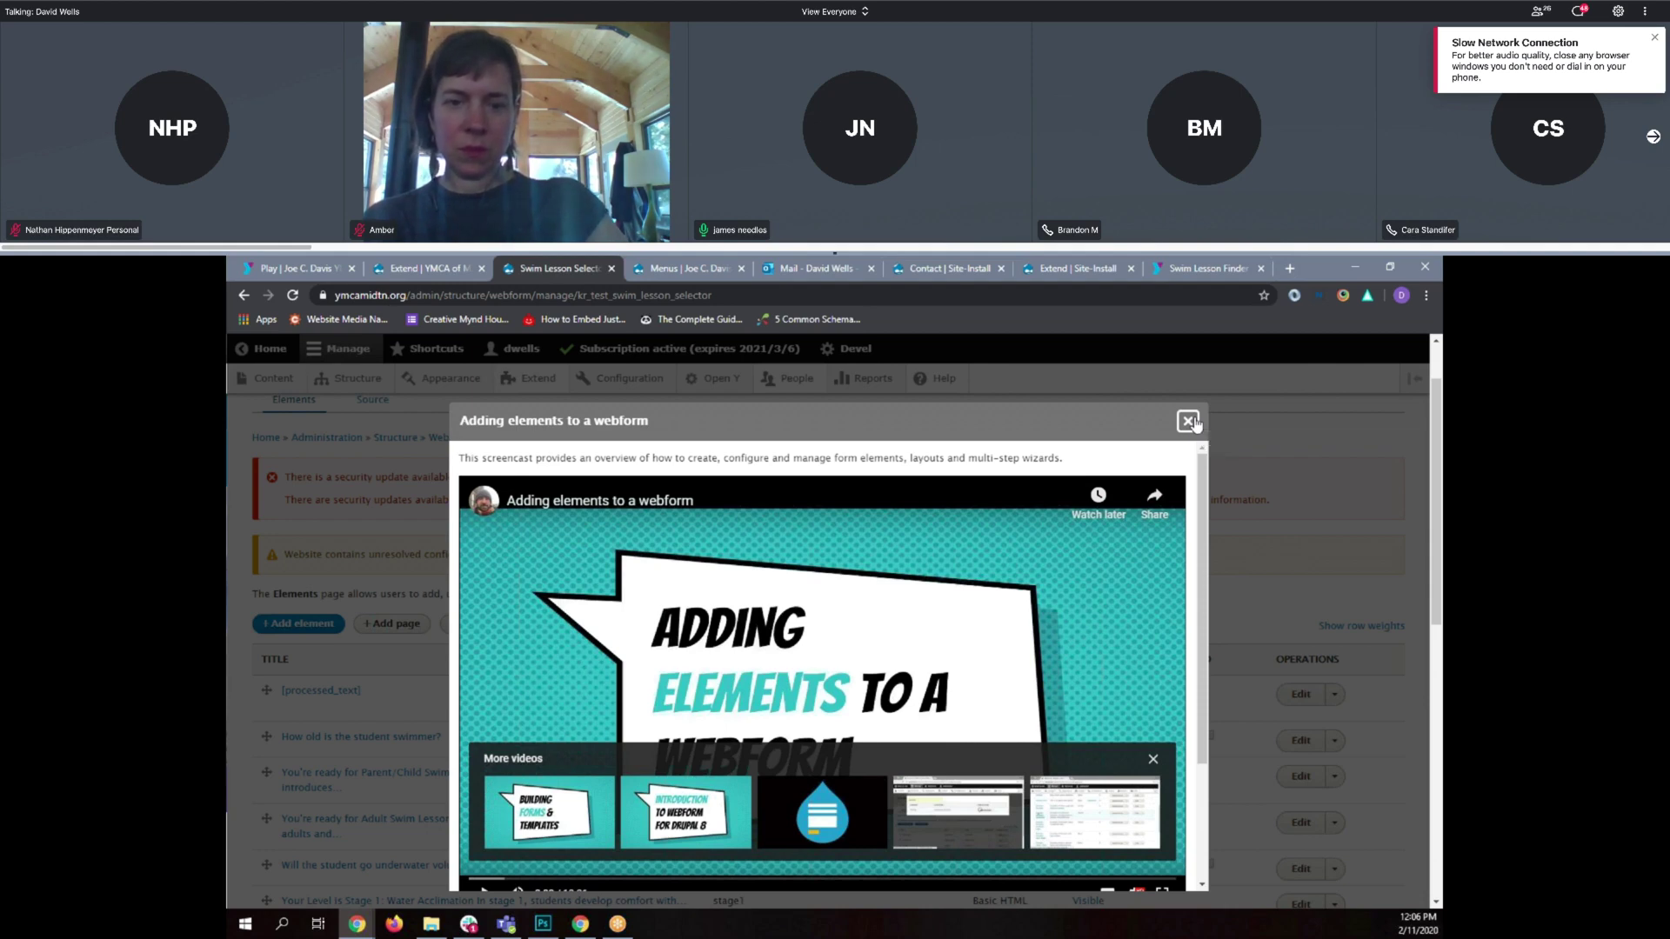
{"action": "left_click", "coordinate": [1188, 420]}
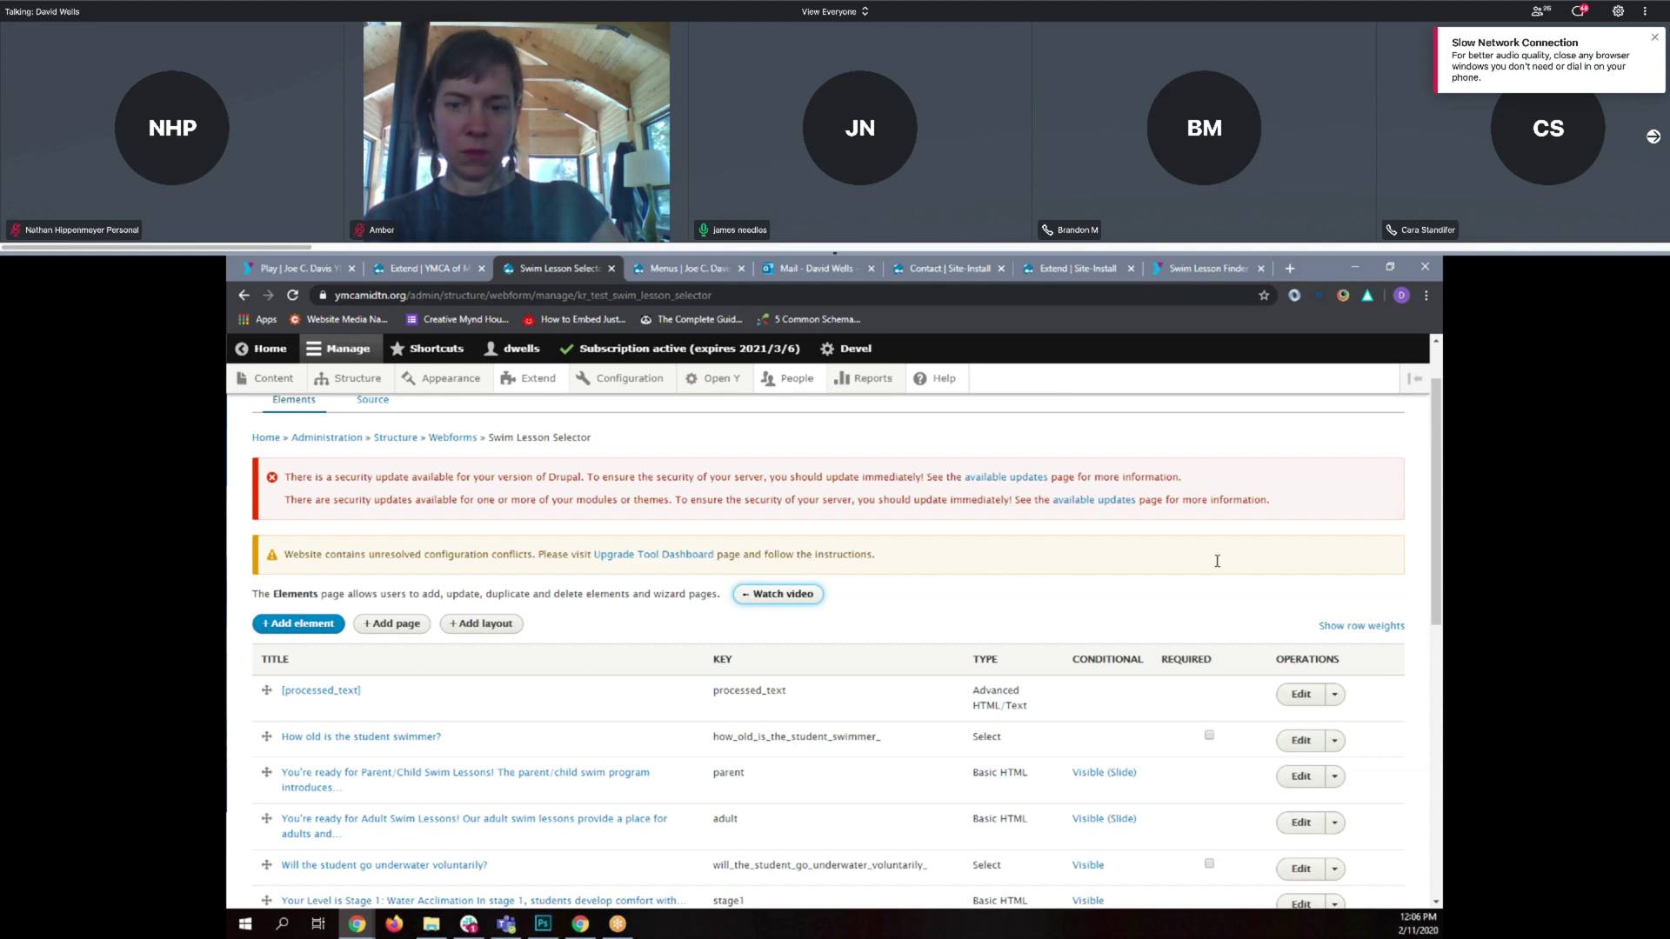
Tick Webform UI in the sandbox Extend page's Webform group and scroll to Install.
{"action": "left_click", "coordinate": [1078, 268]}
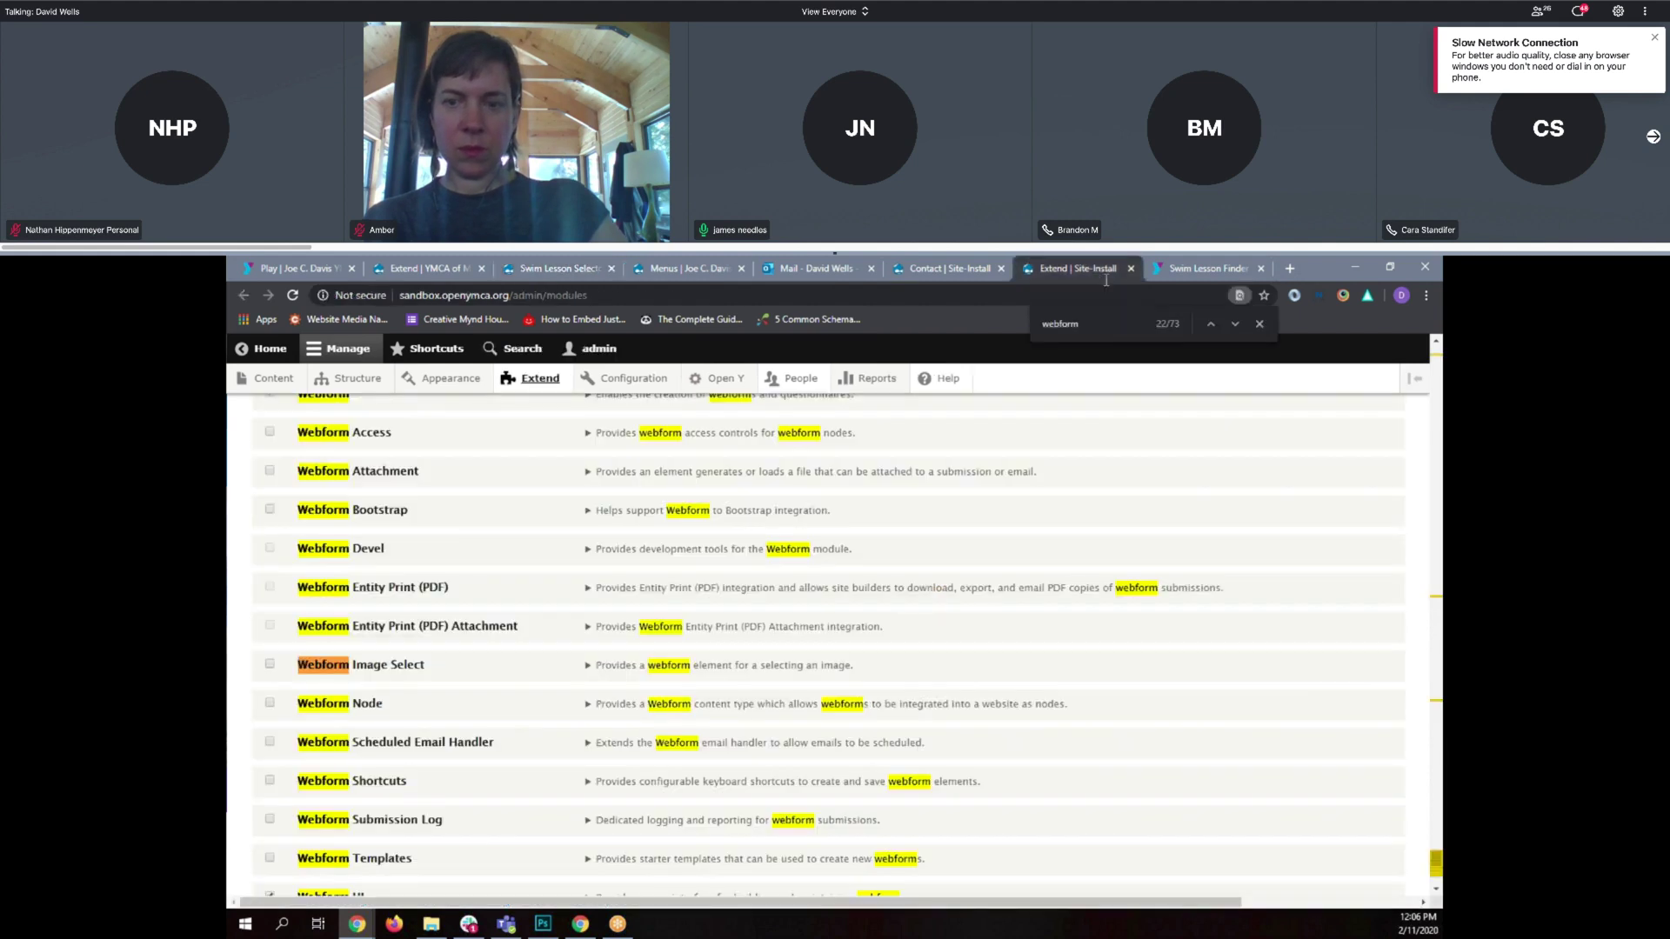
{"action": "scroll", "coordinate": [1128, 531], "scroll_direction": "down", "scroll_amount": 1}
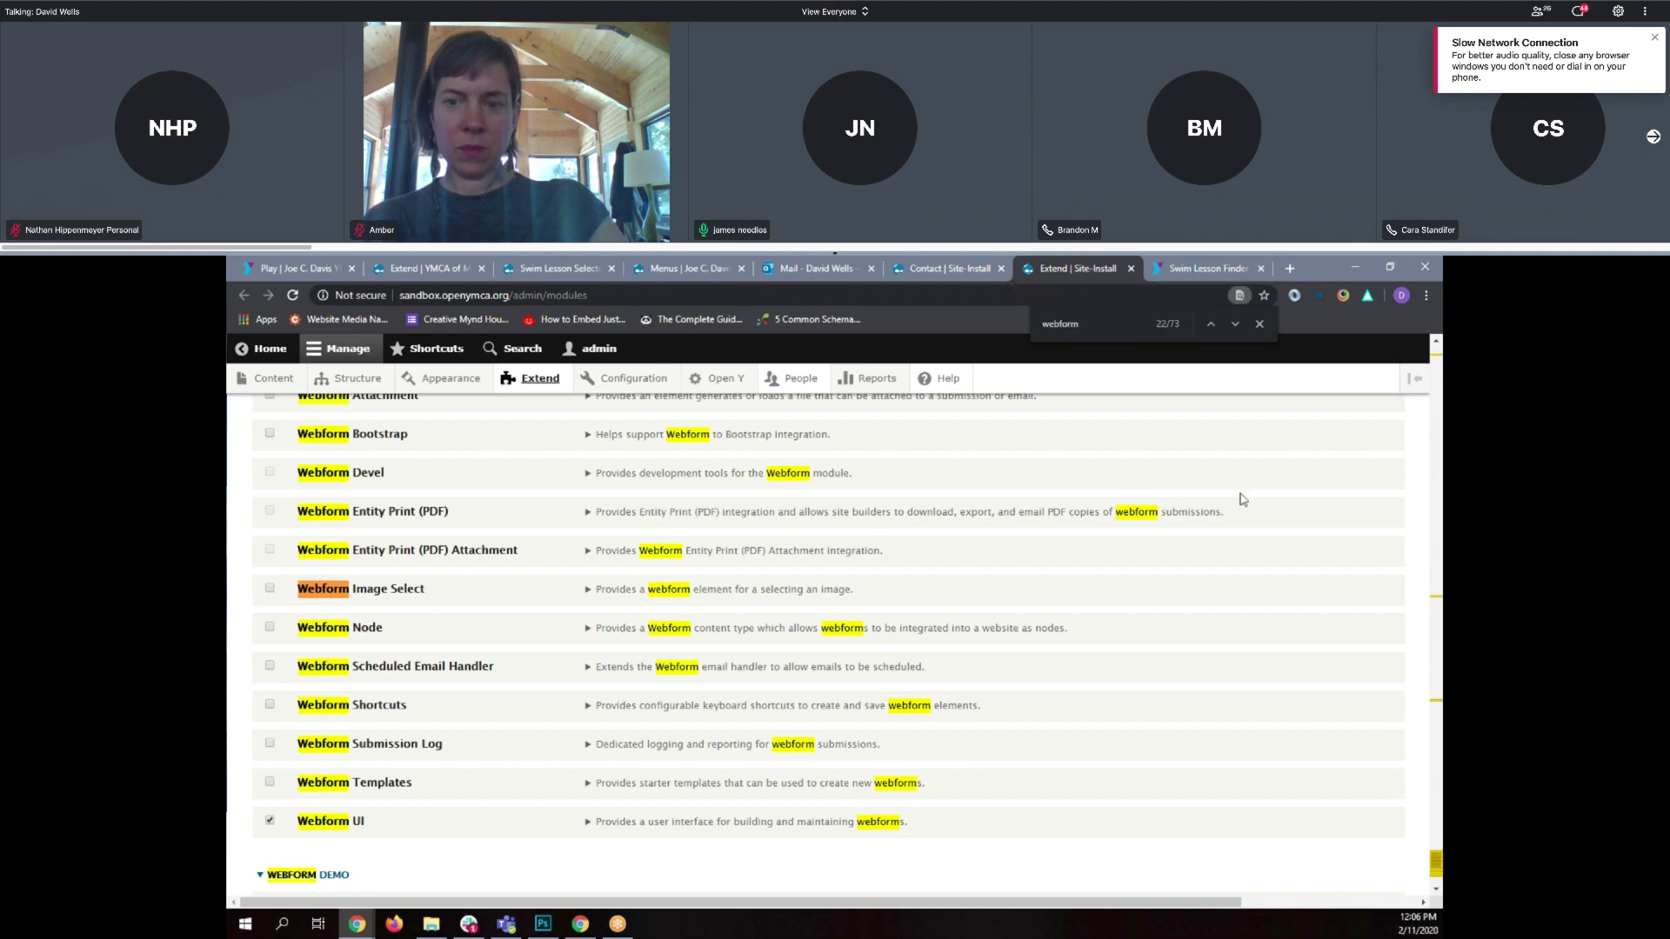
{"action": "scroll", "coordinate": [1234, 517], "scroll_direction": "up", "scroll_amount": 20}
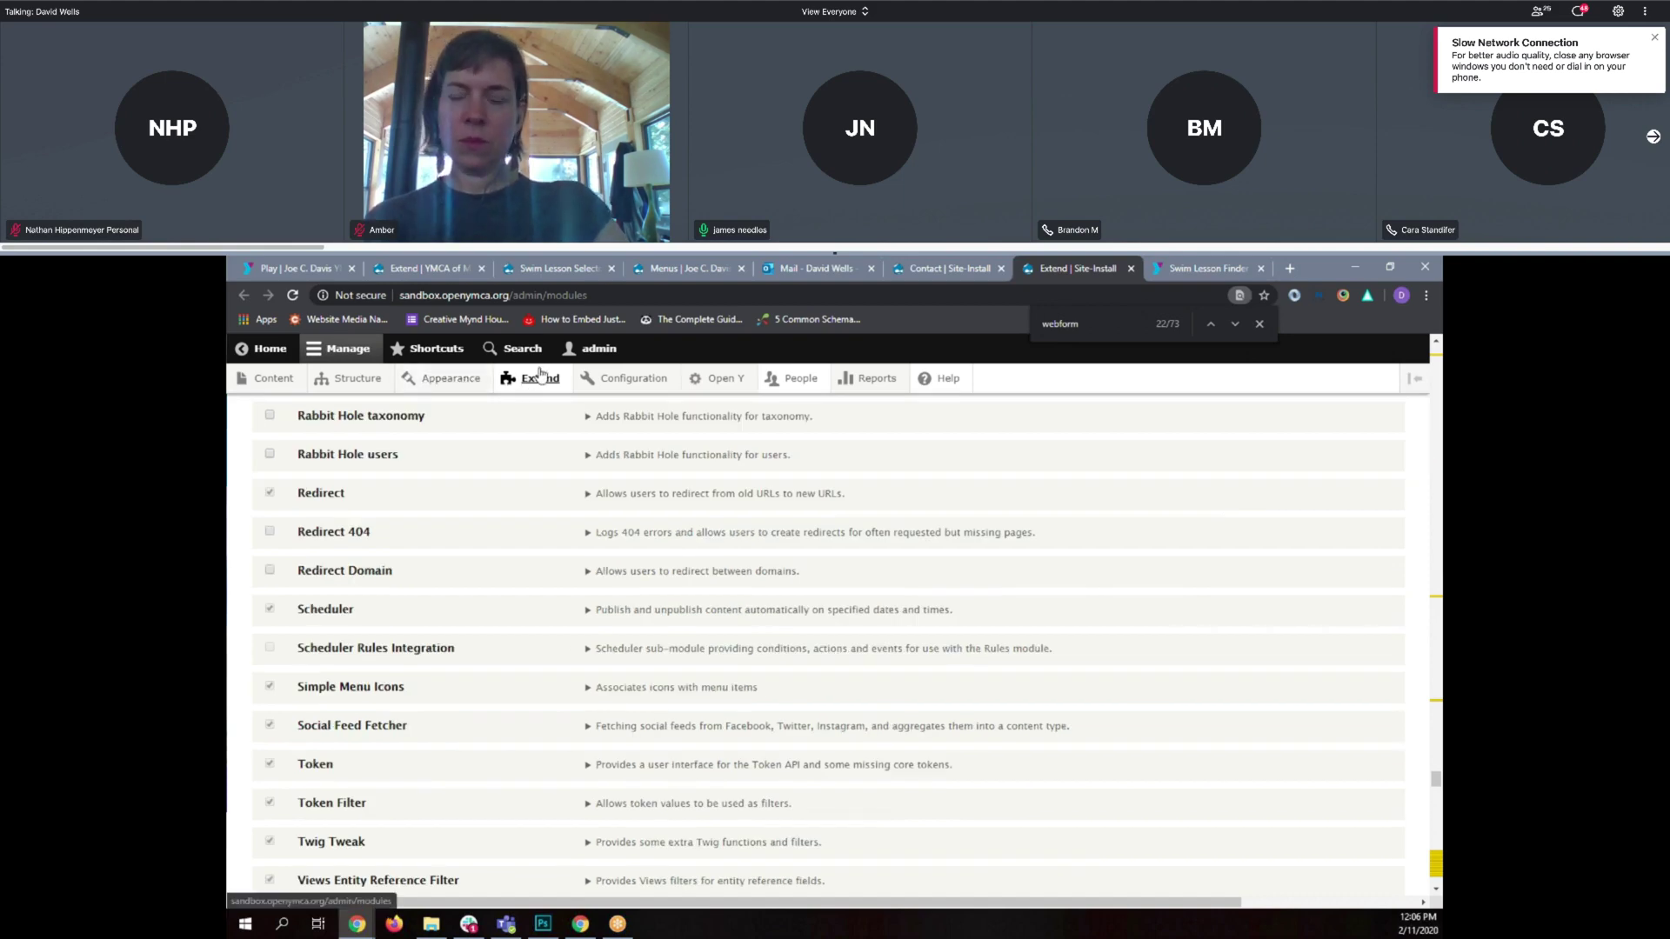
{"action": "scroll", "coordinate": [545, 393], "scroll_direction": "down", "scroll_amount": 10}
{"action": "scroll", "coordinate": [544, 393], "scroll_direction": "down", "scroll_amount": 15}
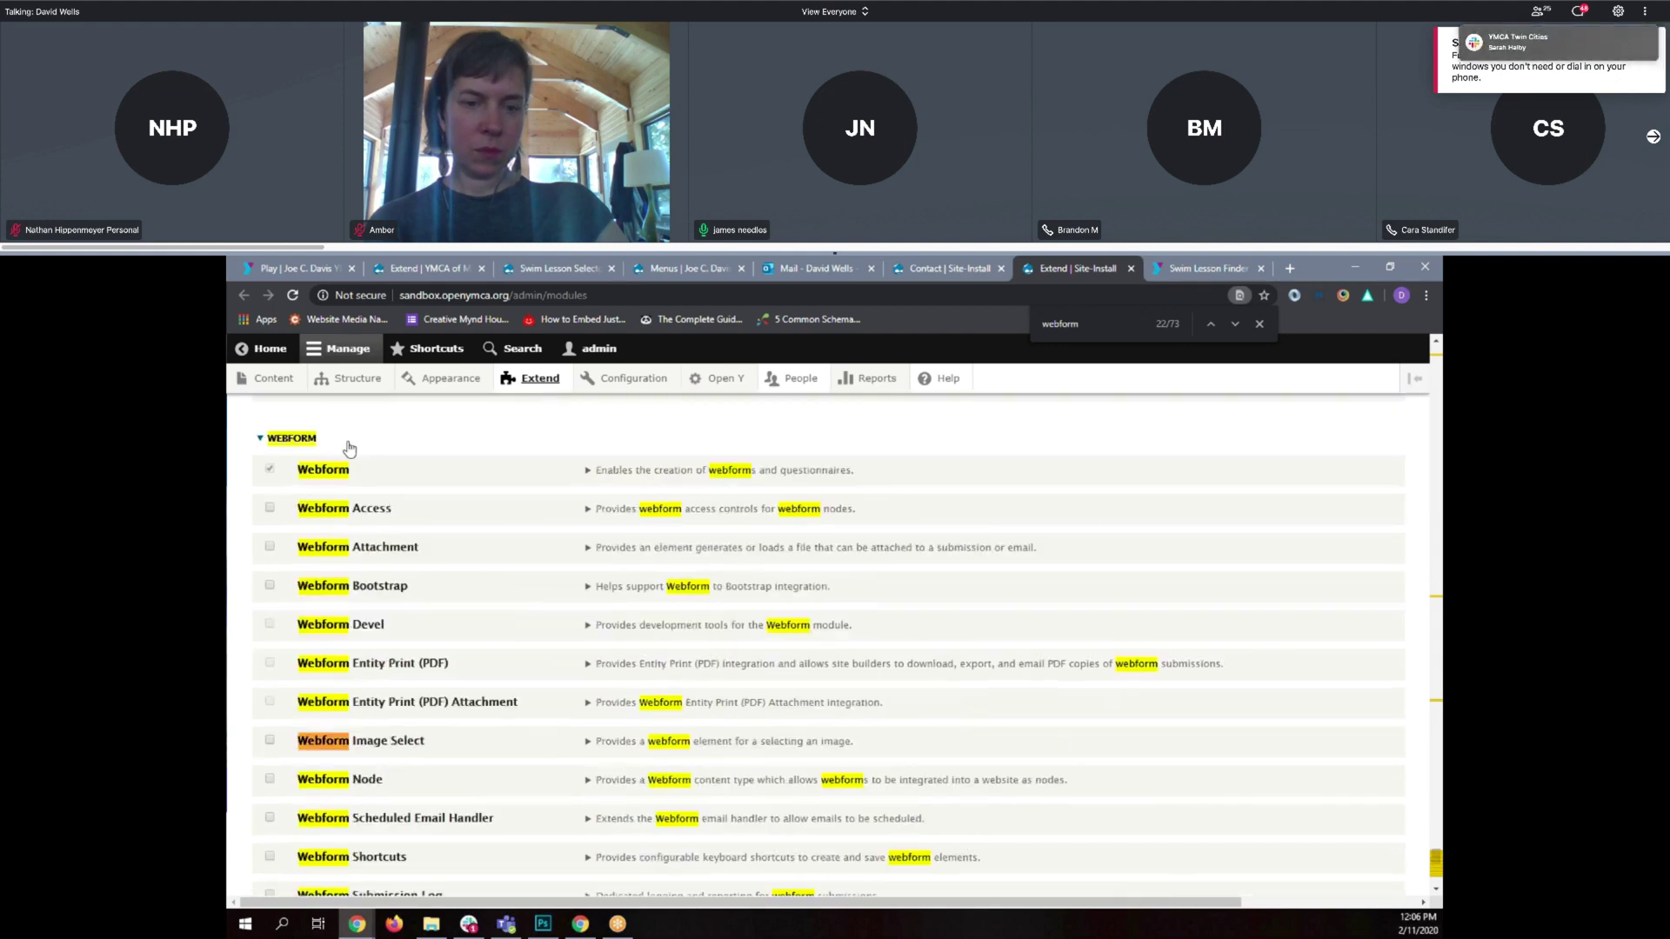
{"action": "scroll", "coordinate": [279, 818], "scroll_direction": "down", "scroll_amount": 2}
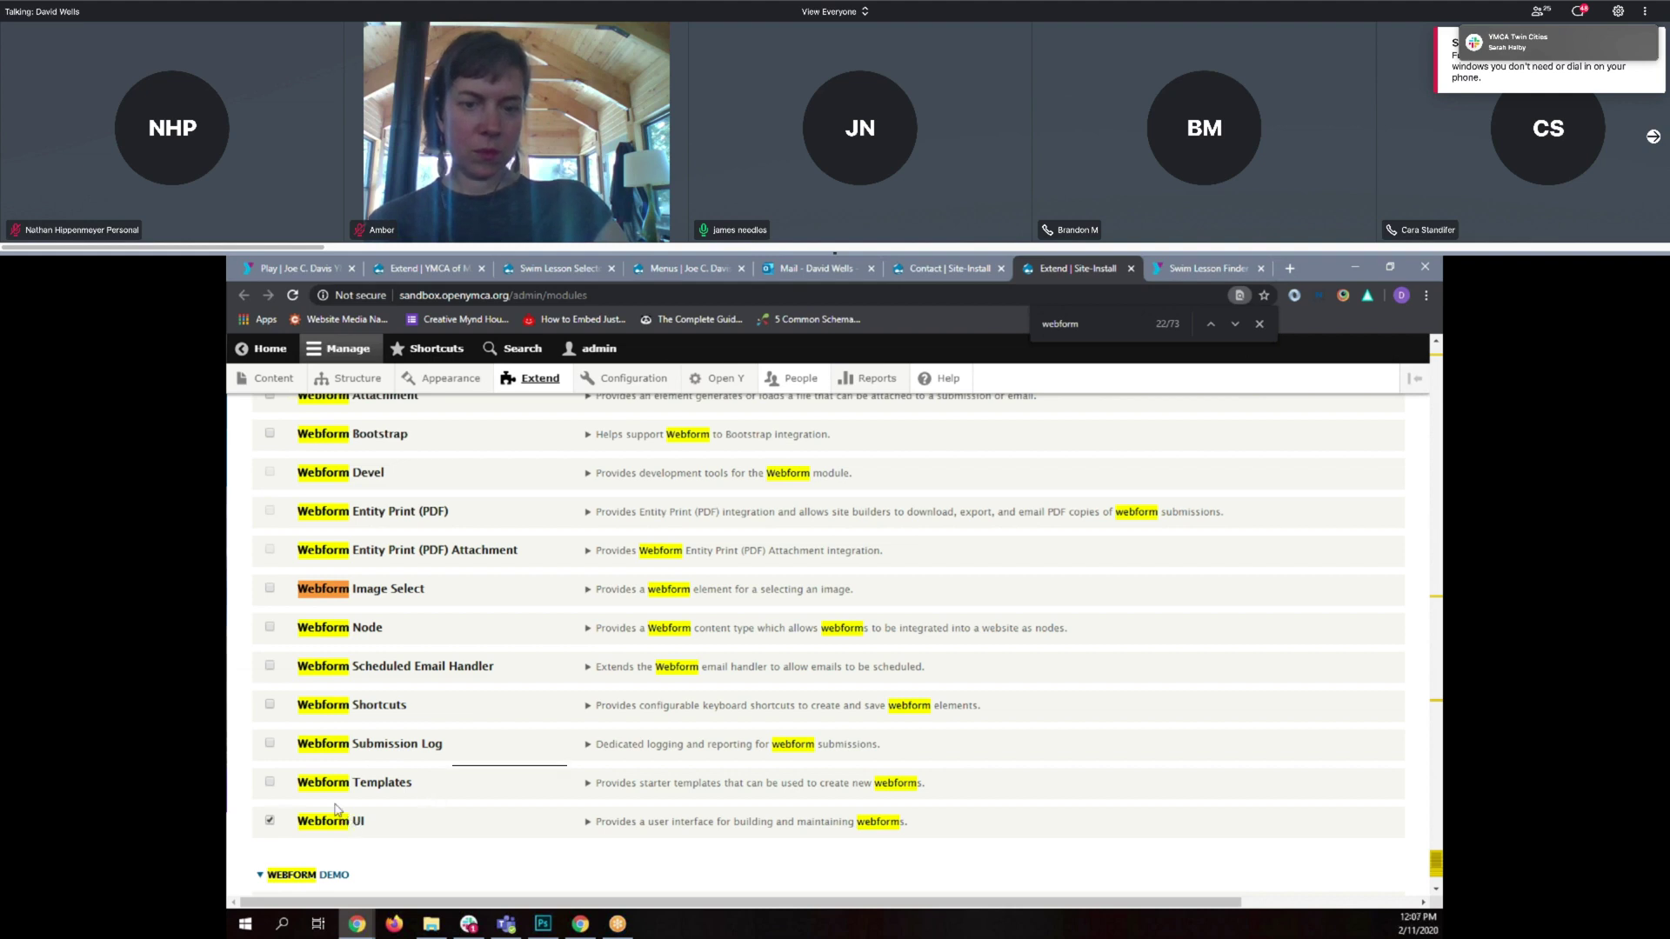
{"action": "scroll", "coordinate": [405, 774], "scroll_direction": "down", "scroll_amount": 6}
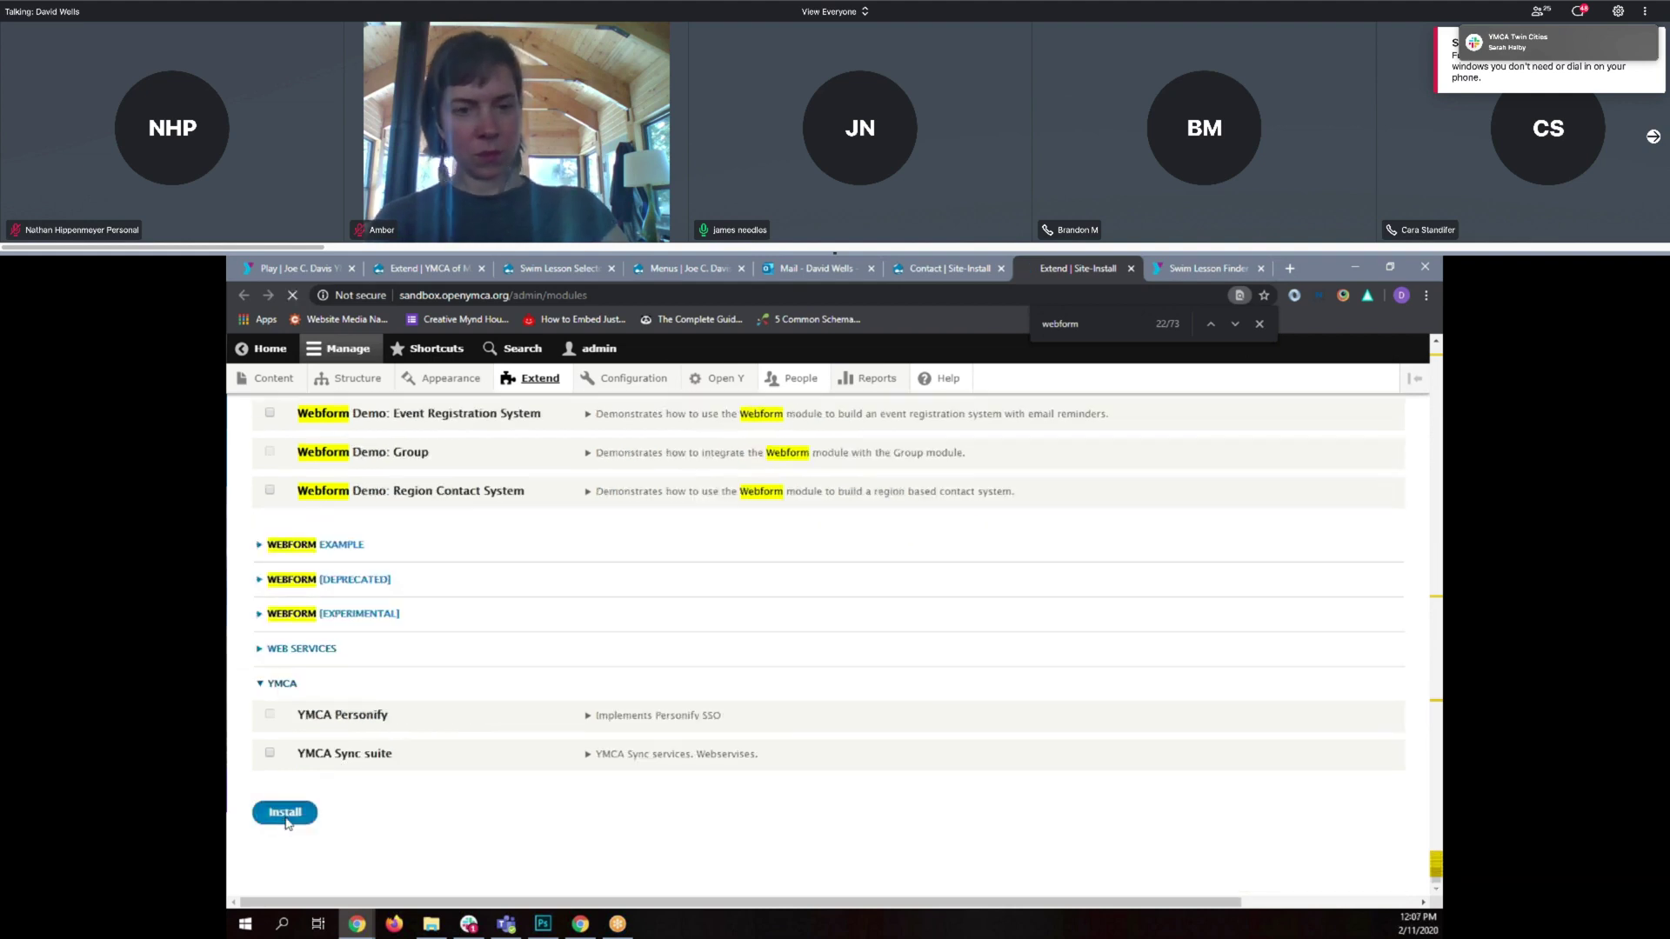
Install the ticked Webform UI module and wait for its enabled confirmation.
{"action": "left_click", "coordinate": [285, 814]}
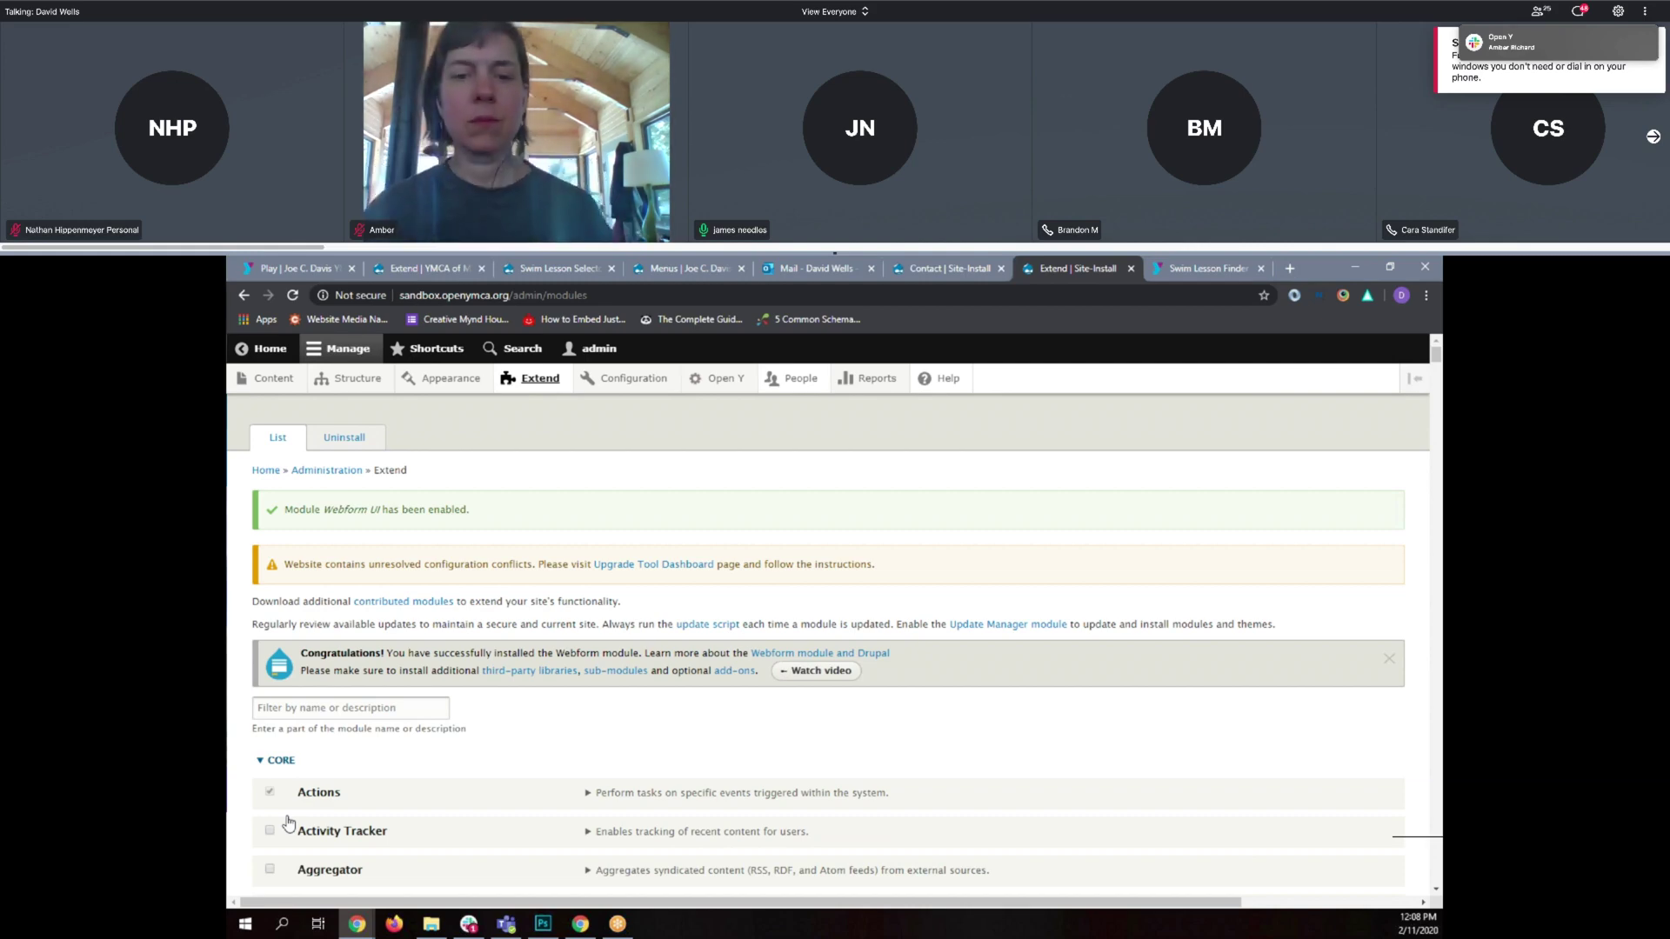
Exit and re-enter GoToMeeting full screen to show the sandbox's Webforms list.
{"action": "mouse_move", "coordinate": [356, 387]}
{"action": "key", "text": "Escape"}
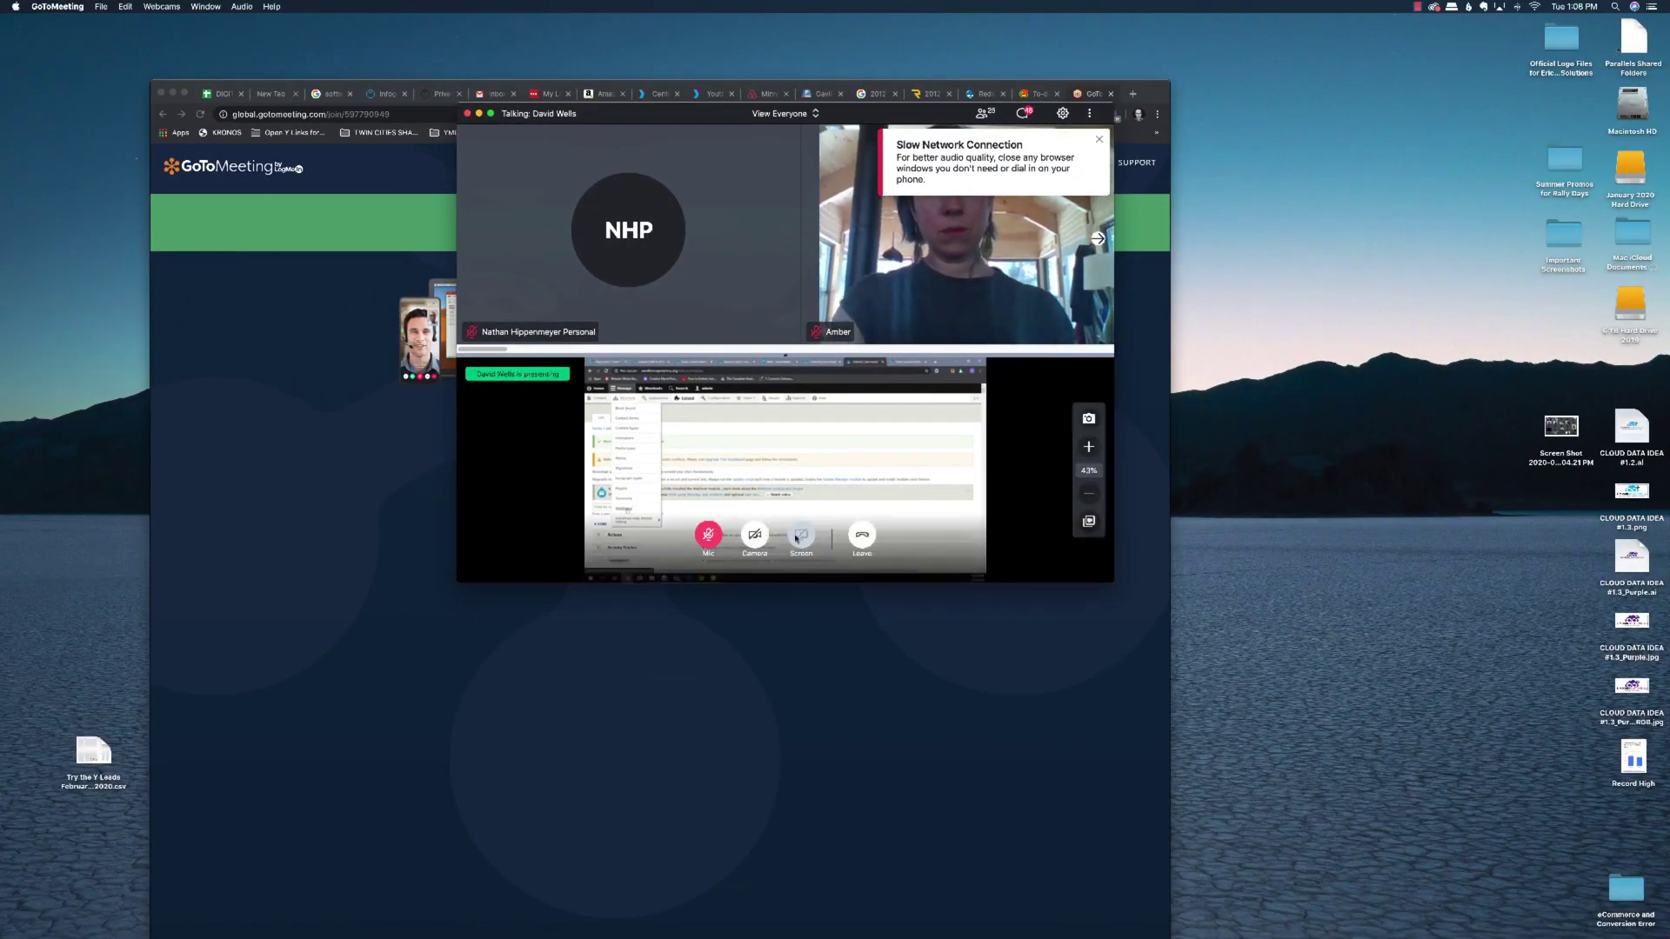
{"action": "left_click", "coordinate": [206, 6]}
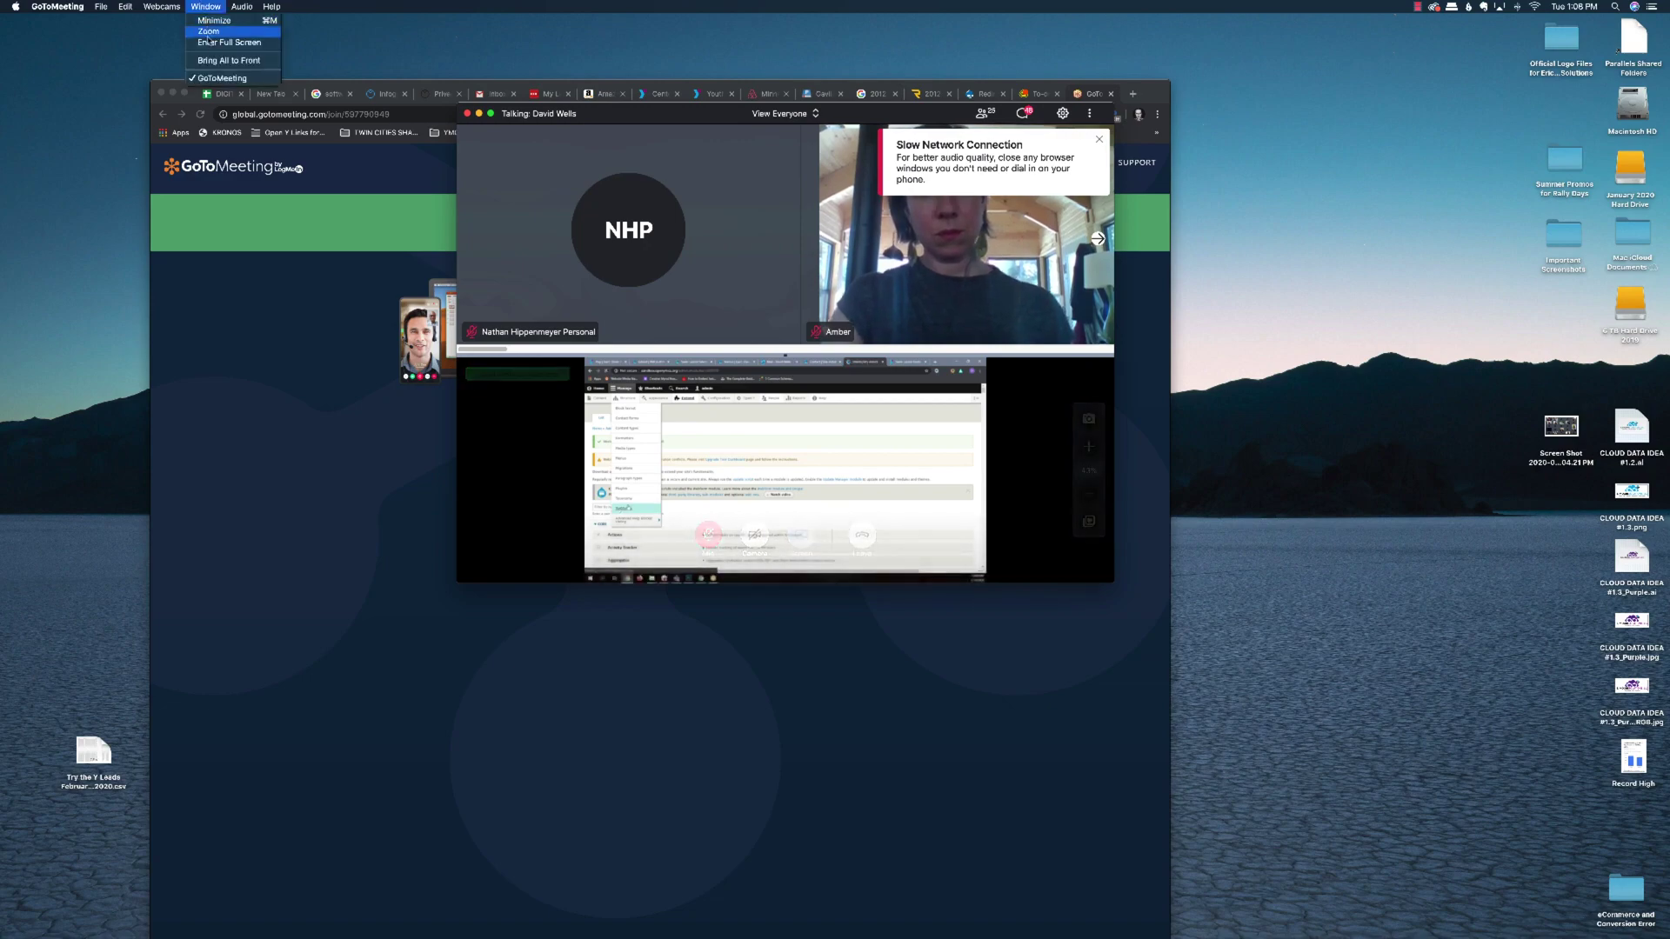
{"action": "left_click", "coordinate": [632, 614]}
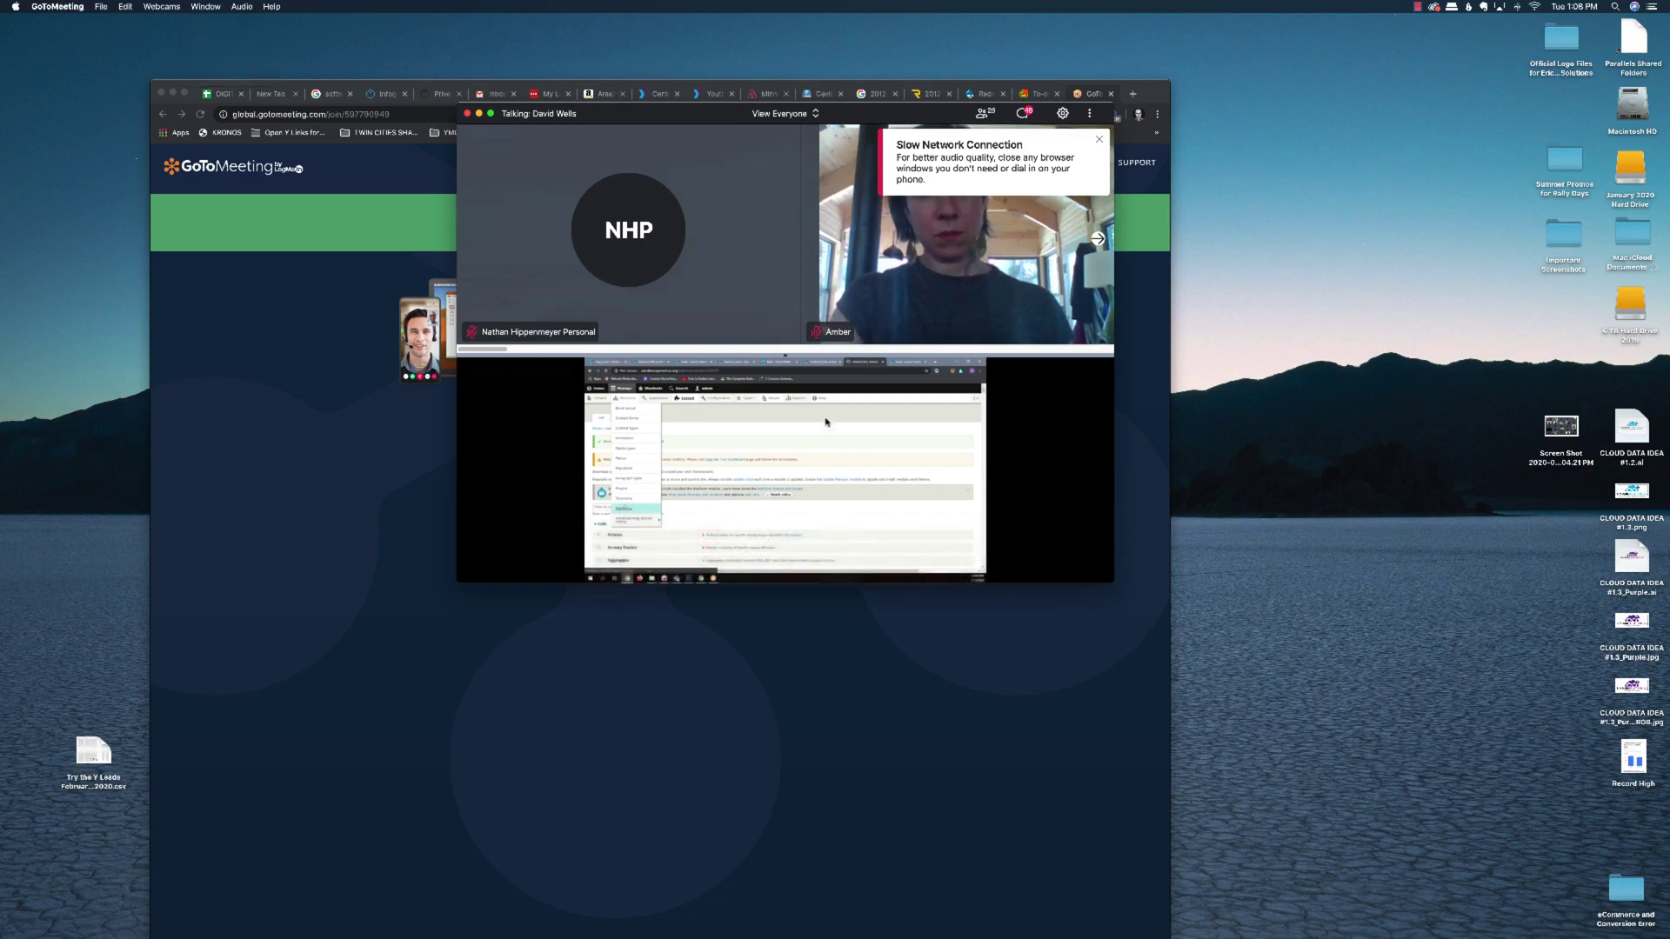
{"action": "double_click", "coordinate": [857, 405]}
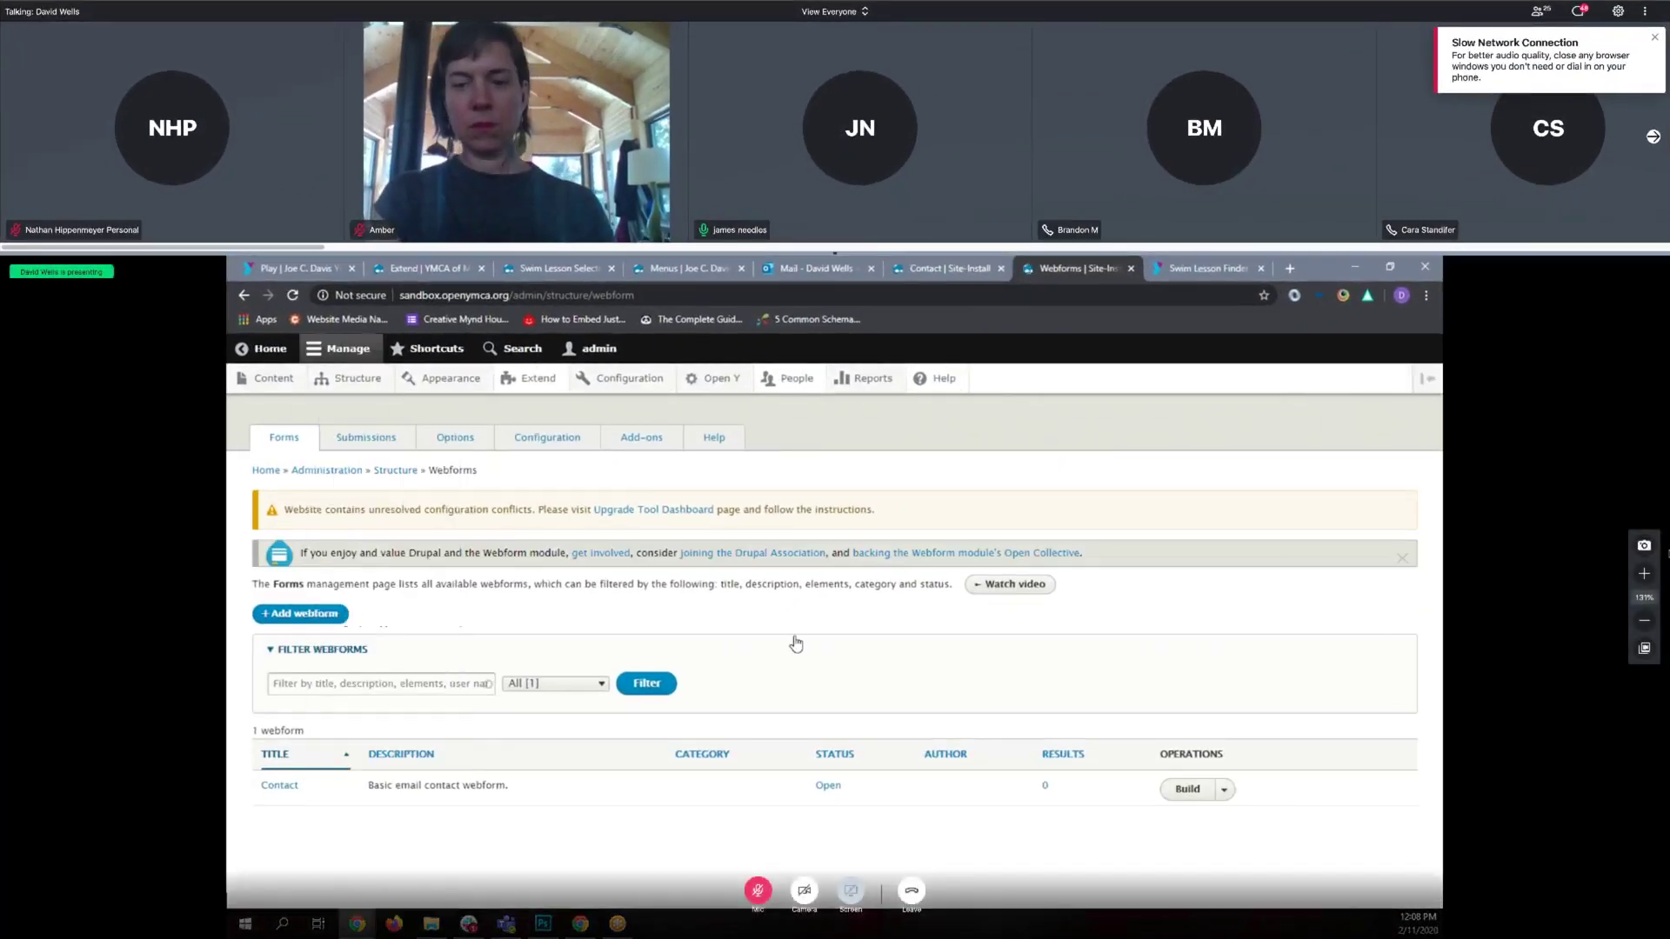
Add a new webform titled 'My Webform' and save it.
{"action": "left_click", "coordinate": [290, 615]}
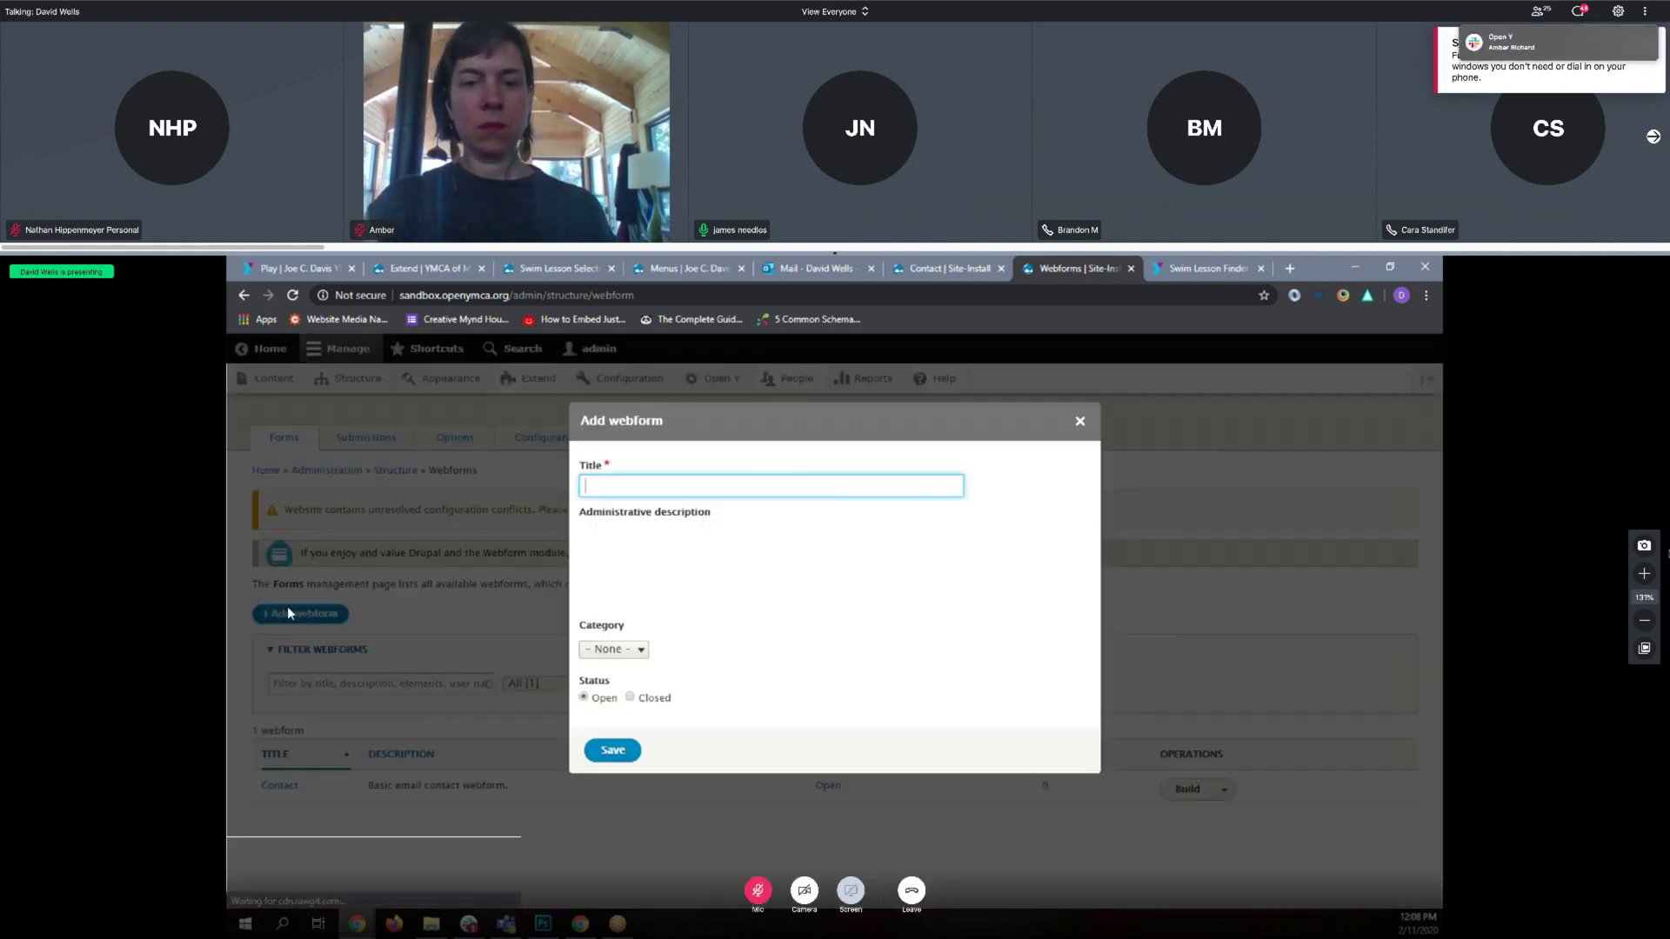
{"action": "type", "text": "My Web"}
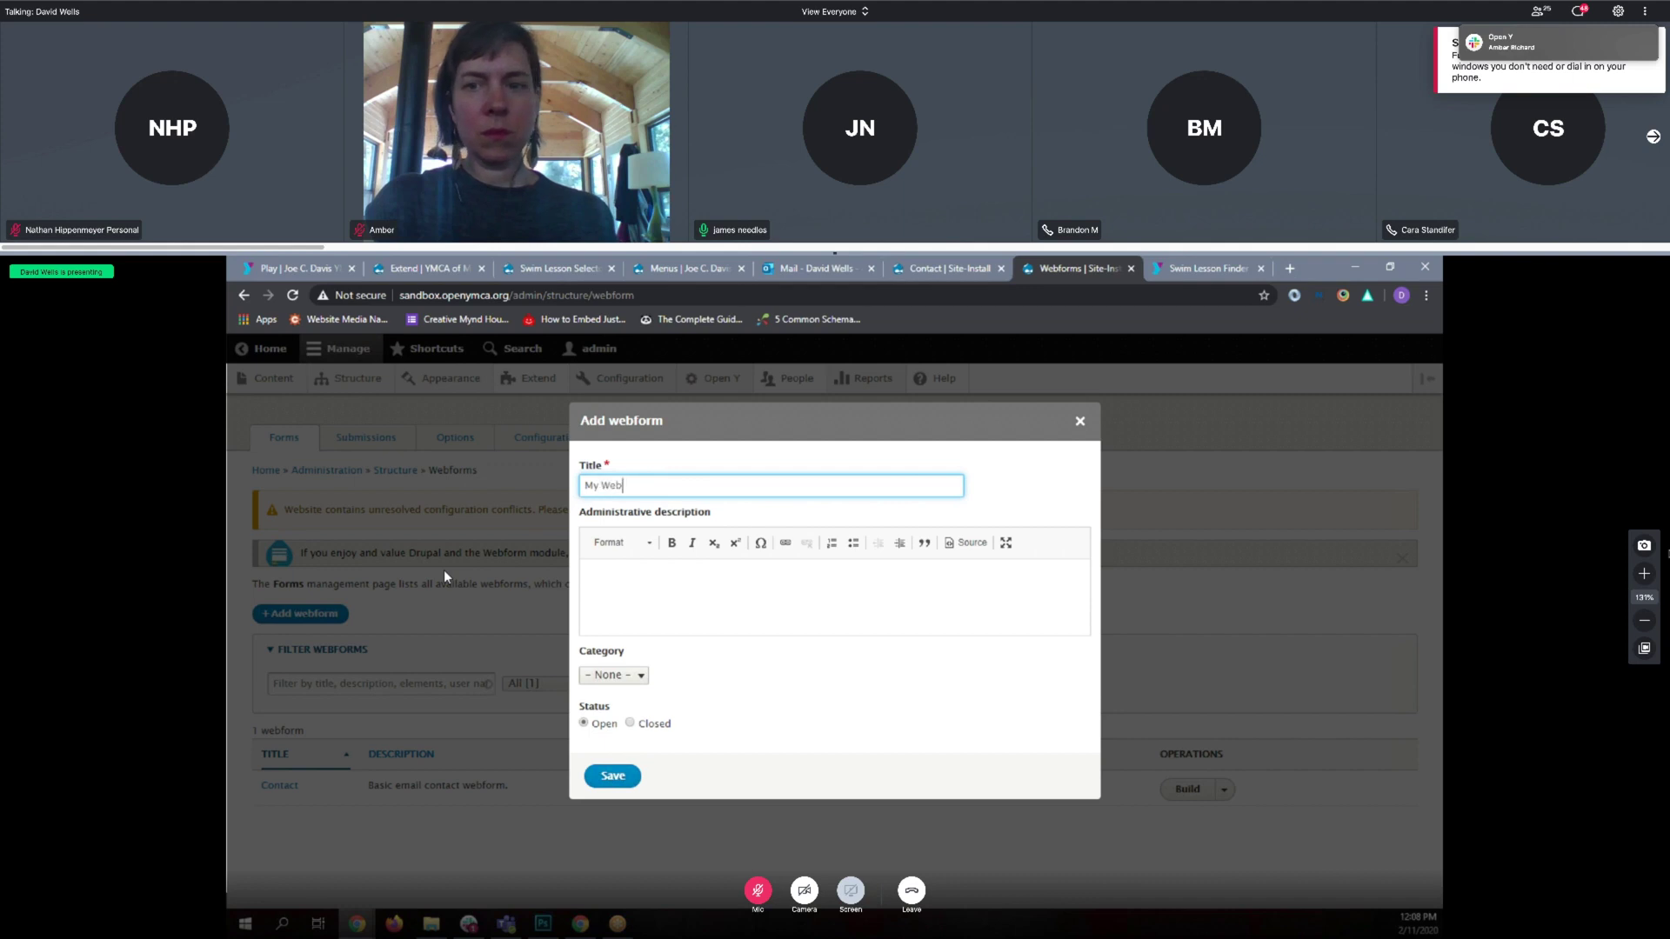
{"action": "type", "text": "form"}
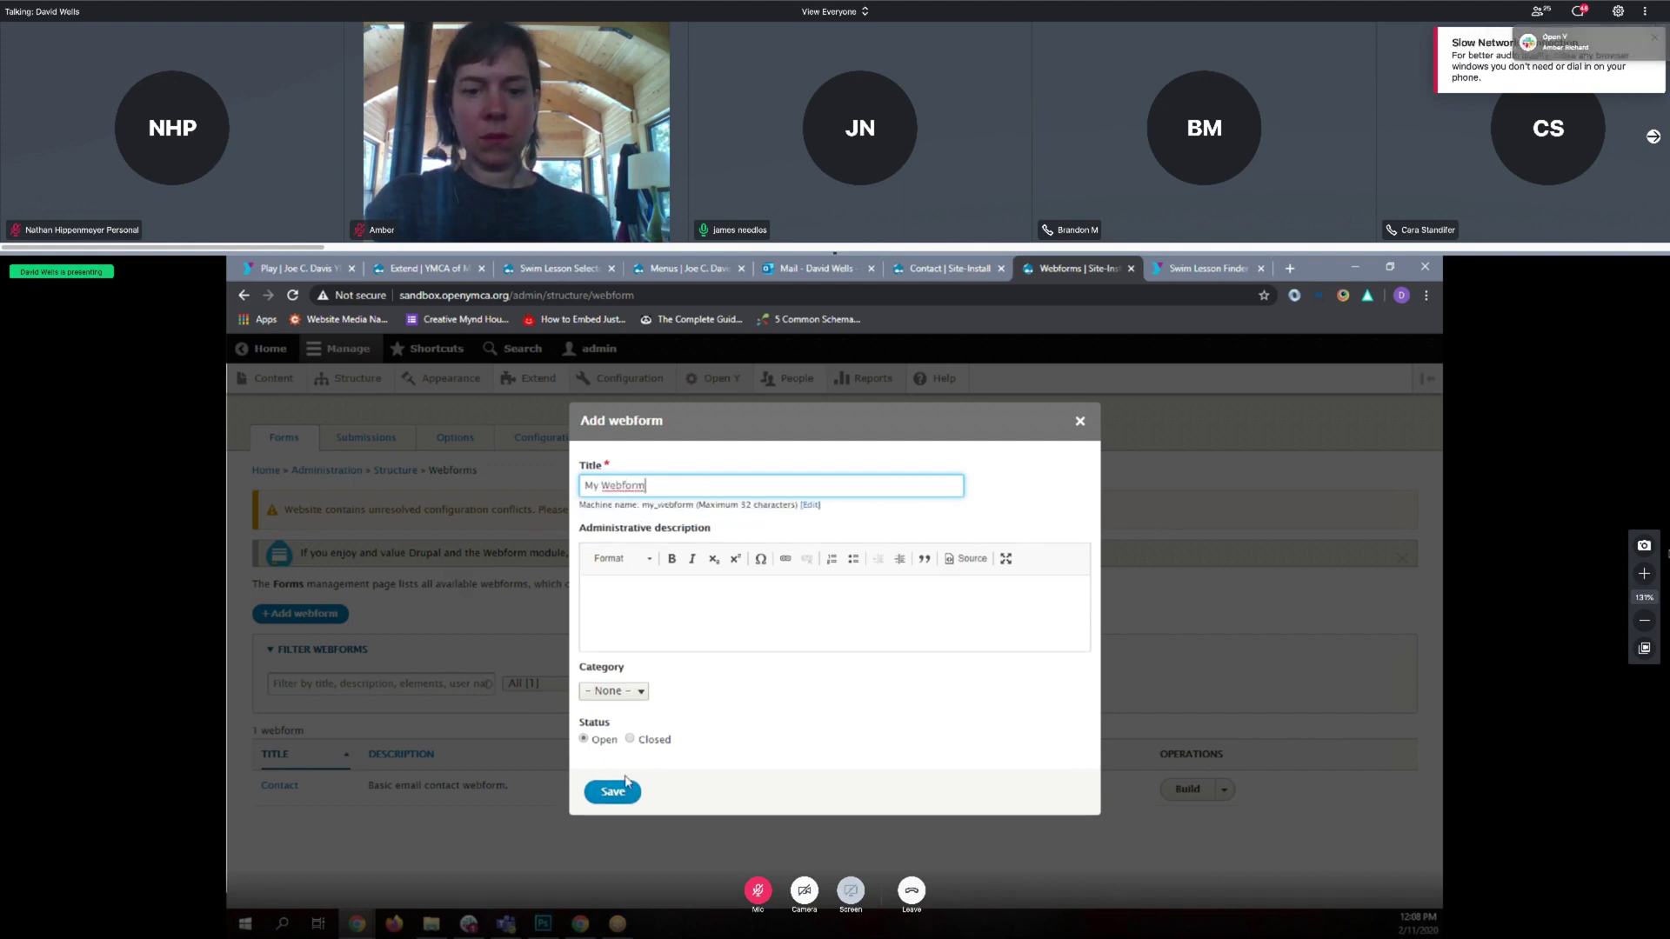
{"action": "left_click", "coordinate": [623, 782]}
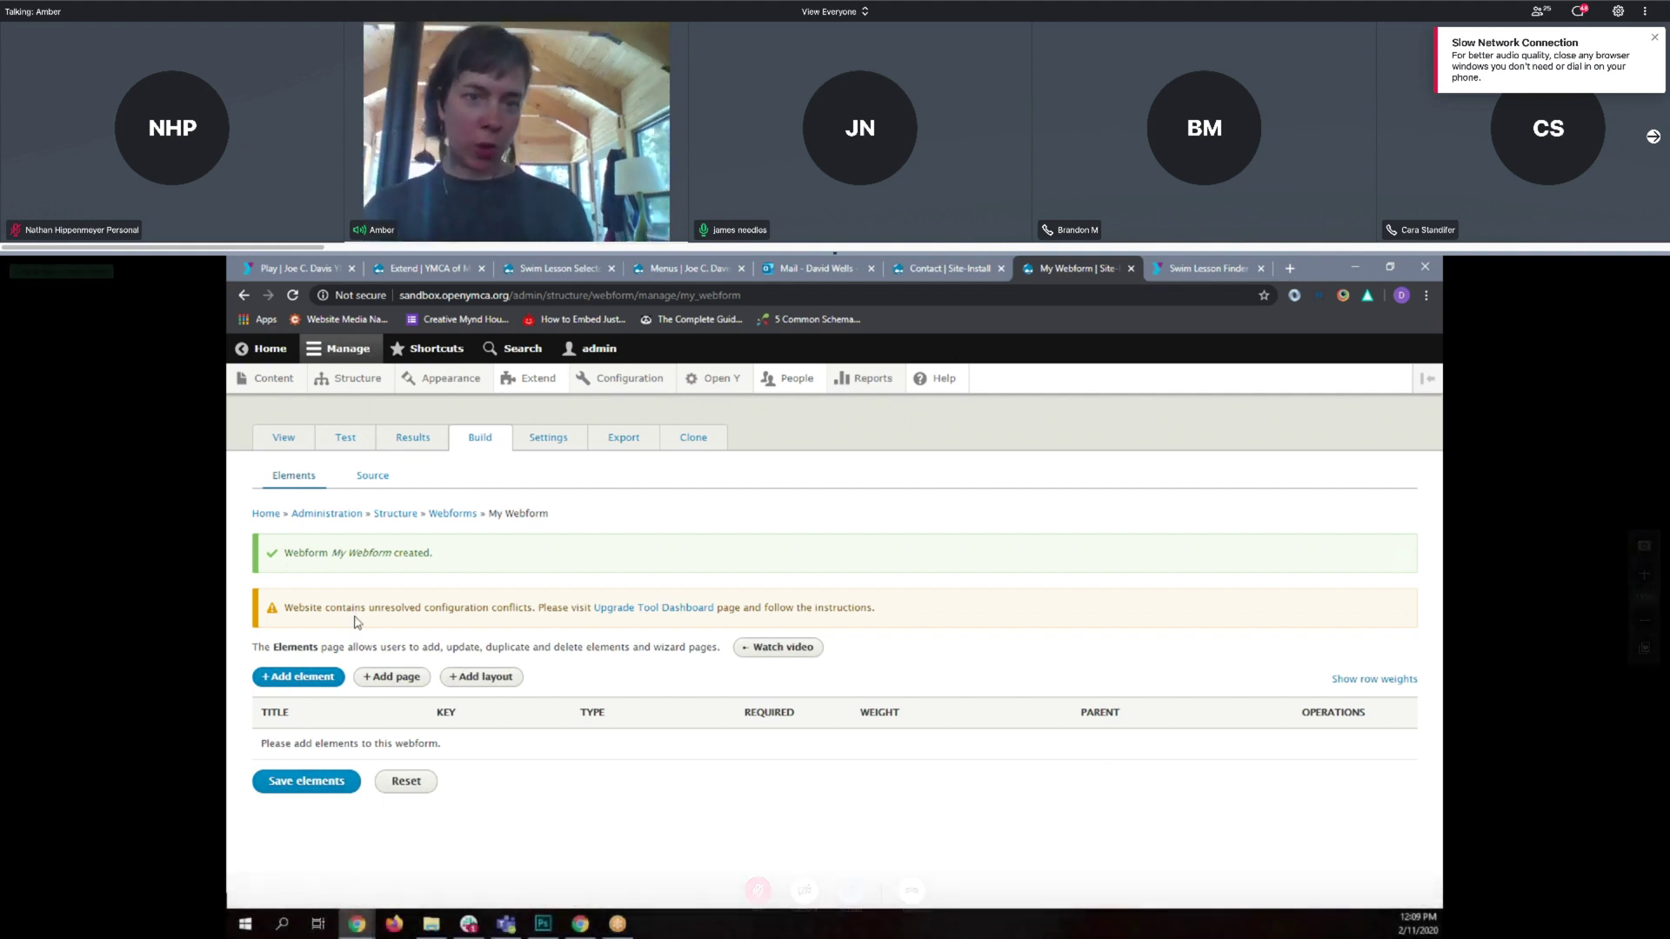
In a new tab, Google the Webform maintainer's name with 'webform' and open the top result.
{"action": "left_click", "coordinate": [1291, 268]}
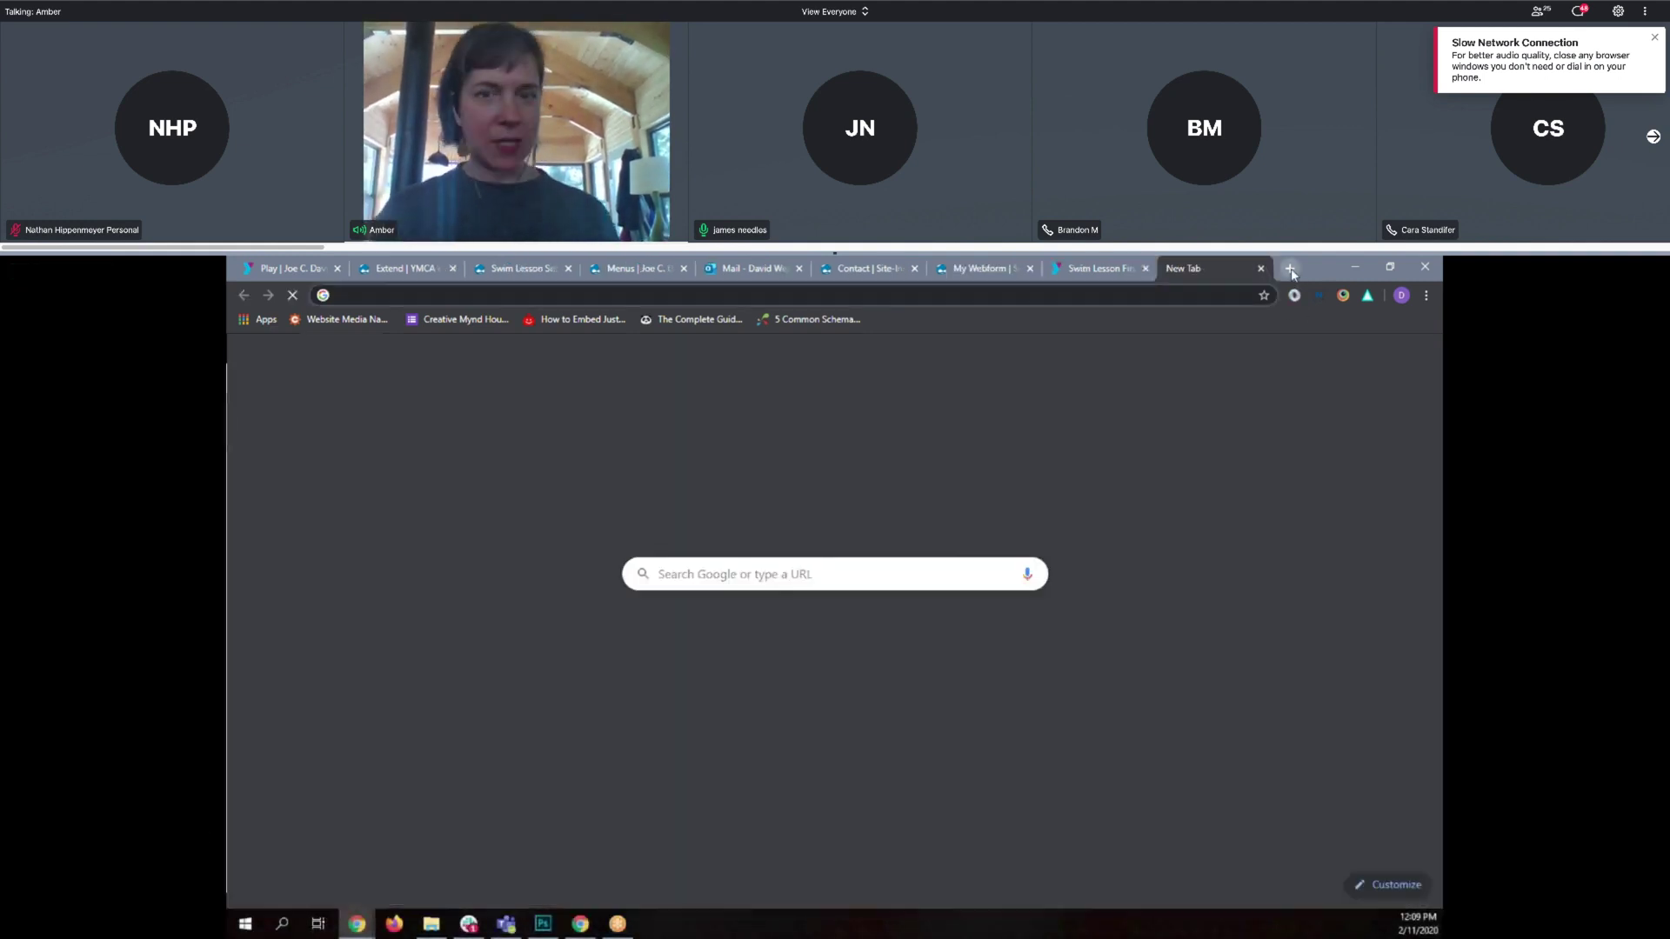
{"action": "type", "text": "jacob rockowi"}
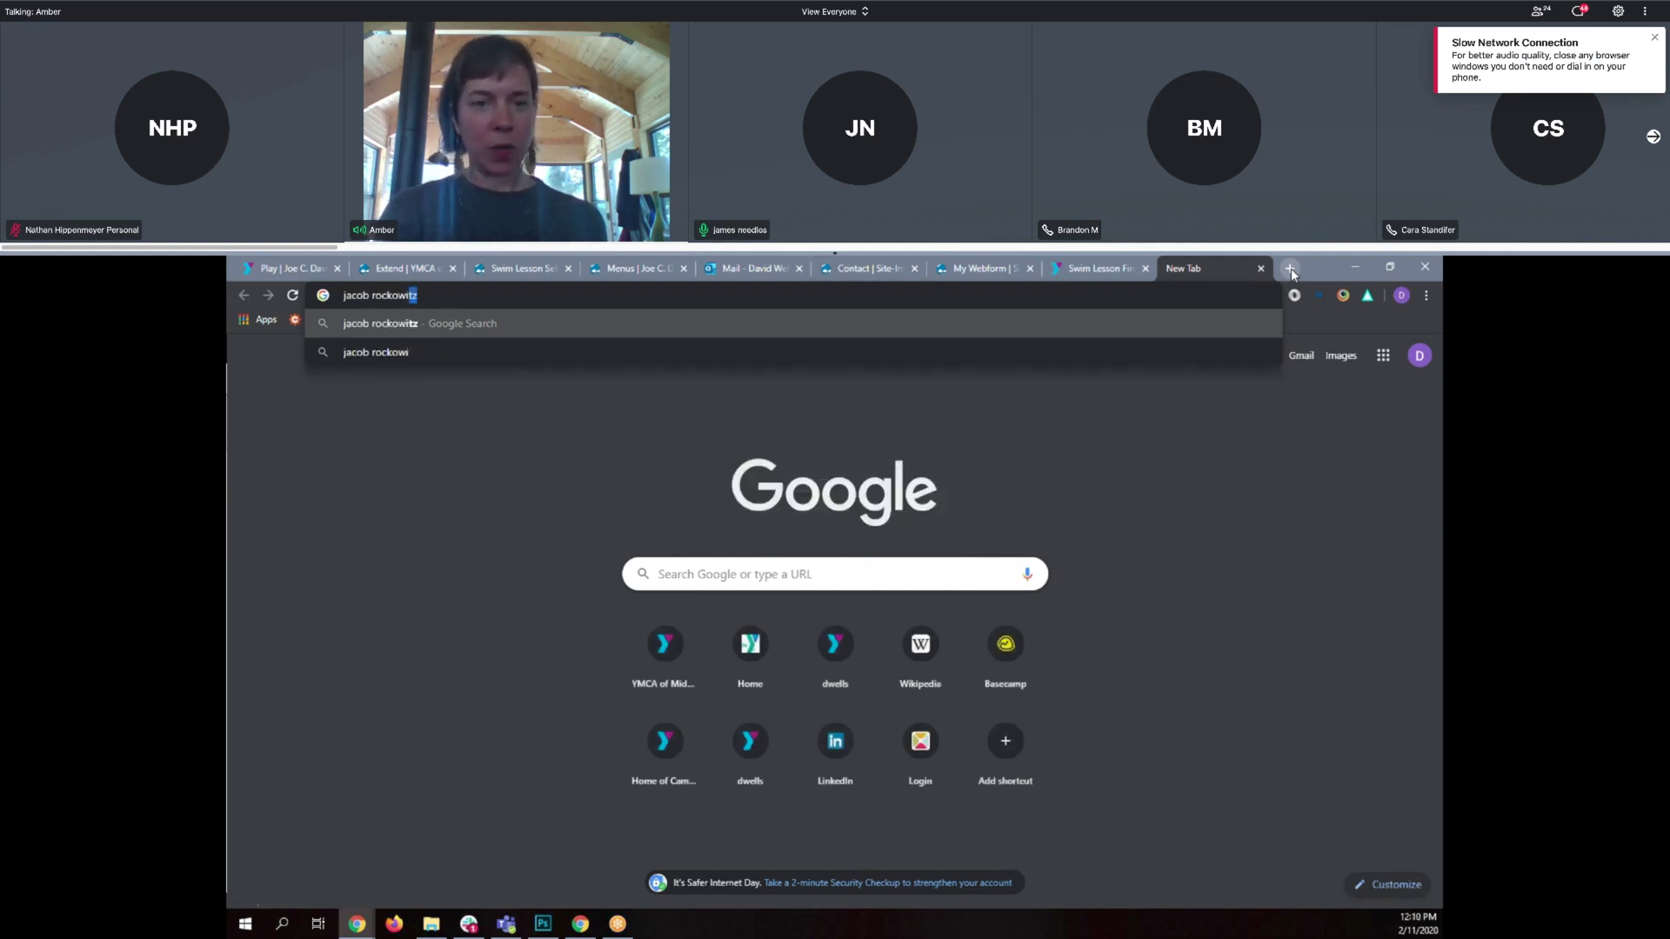
{"action": "type", "text": "tz"}
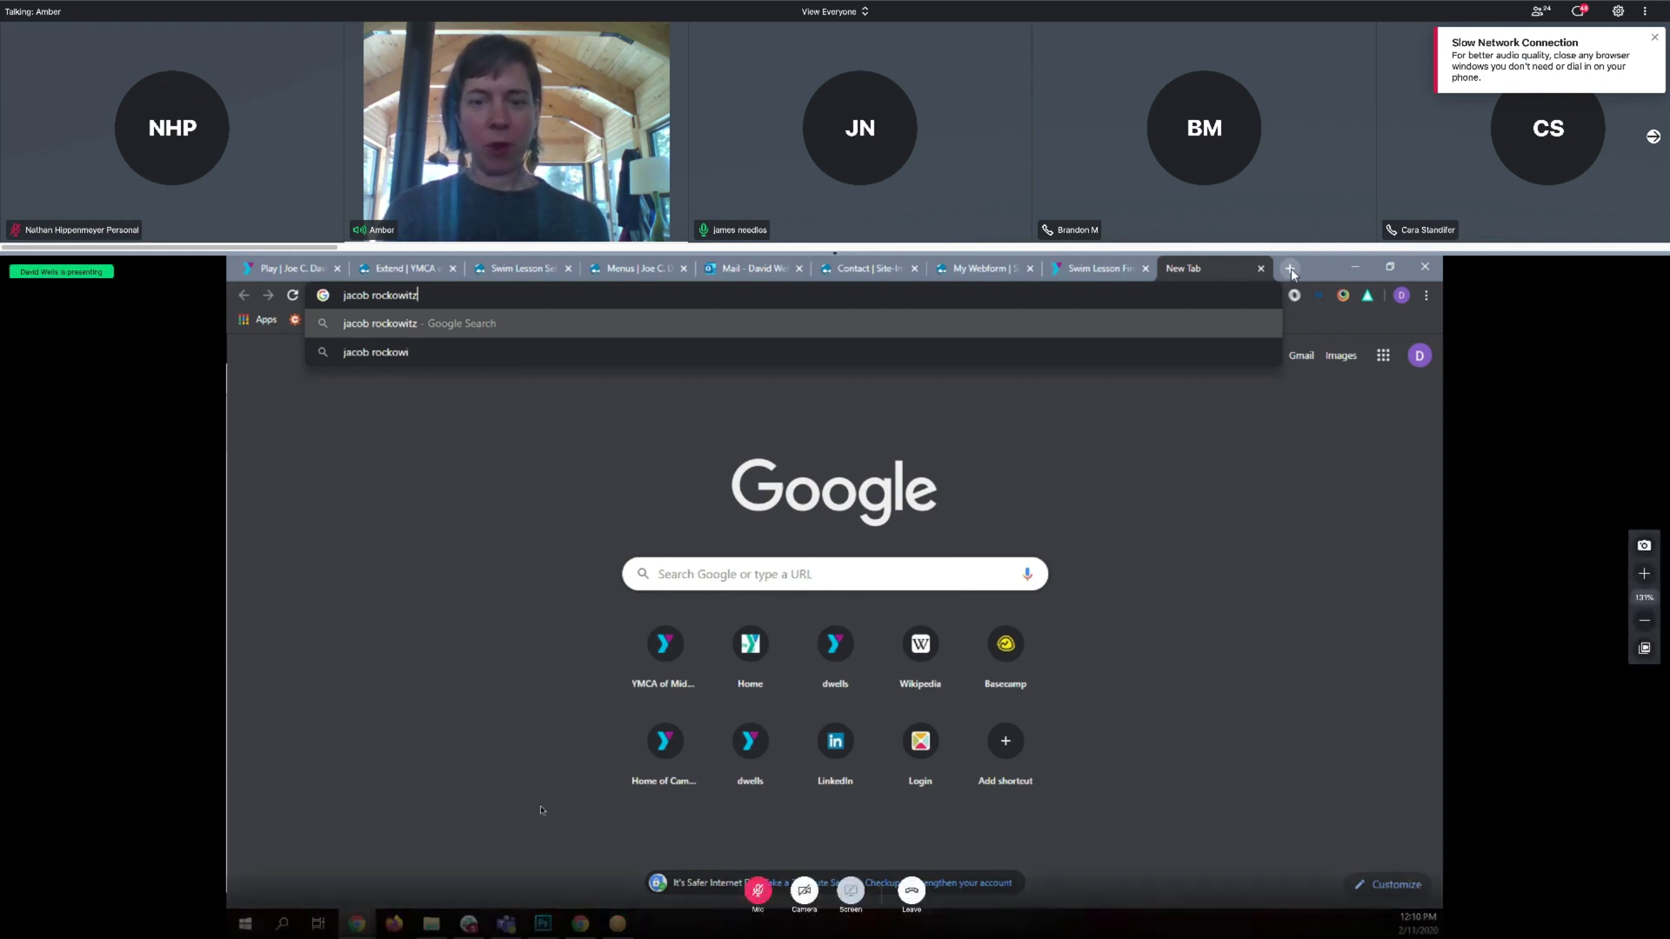
{"action": "left_click", "coordinate": [758, 889]}
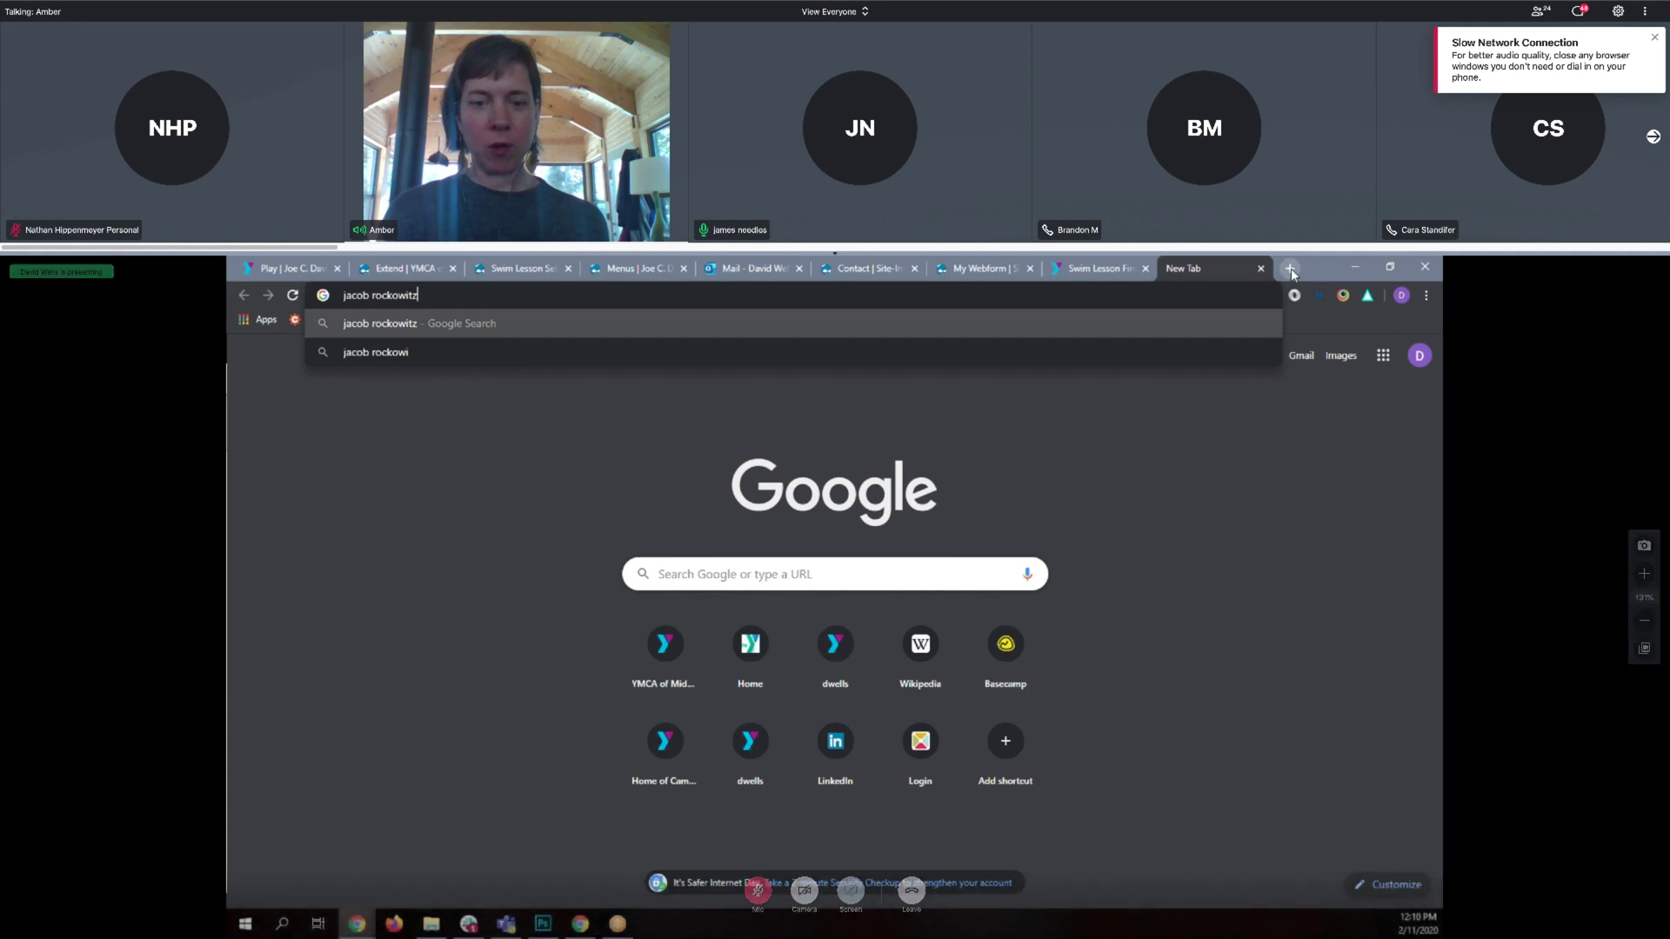
{"action": "left_click", "coordinate": [758, 889]}
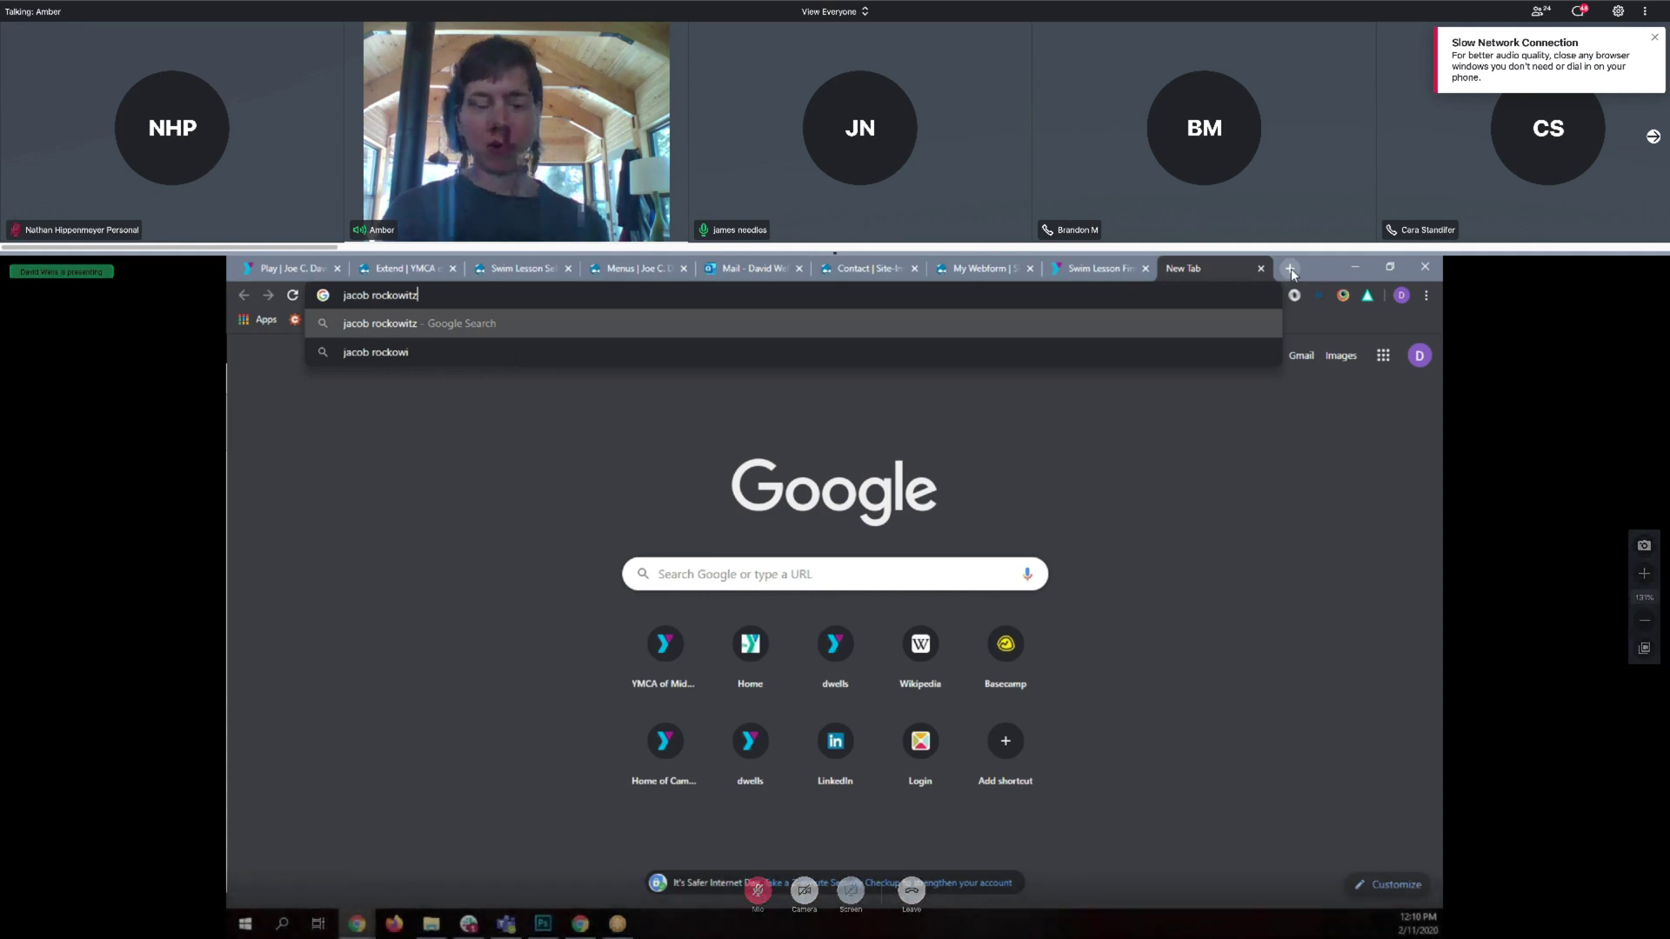
{"action": "type", "text": "web"}
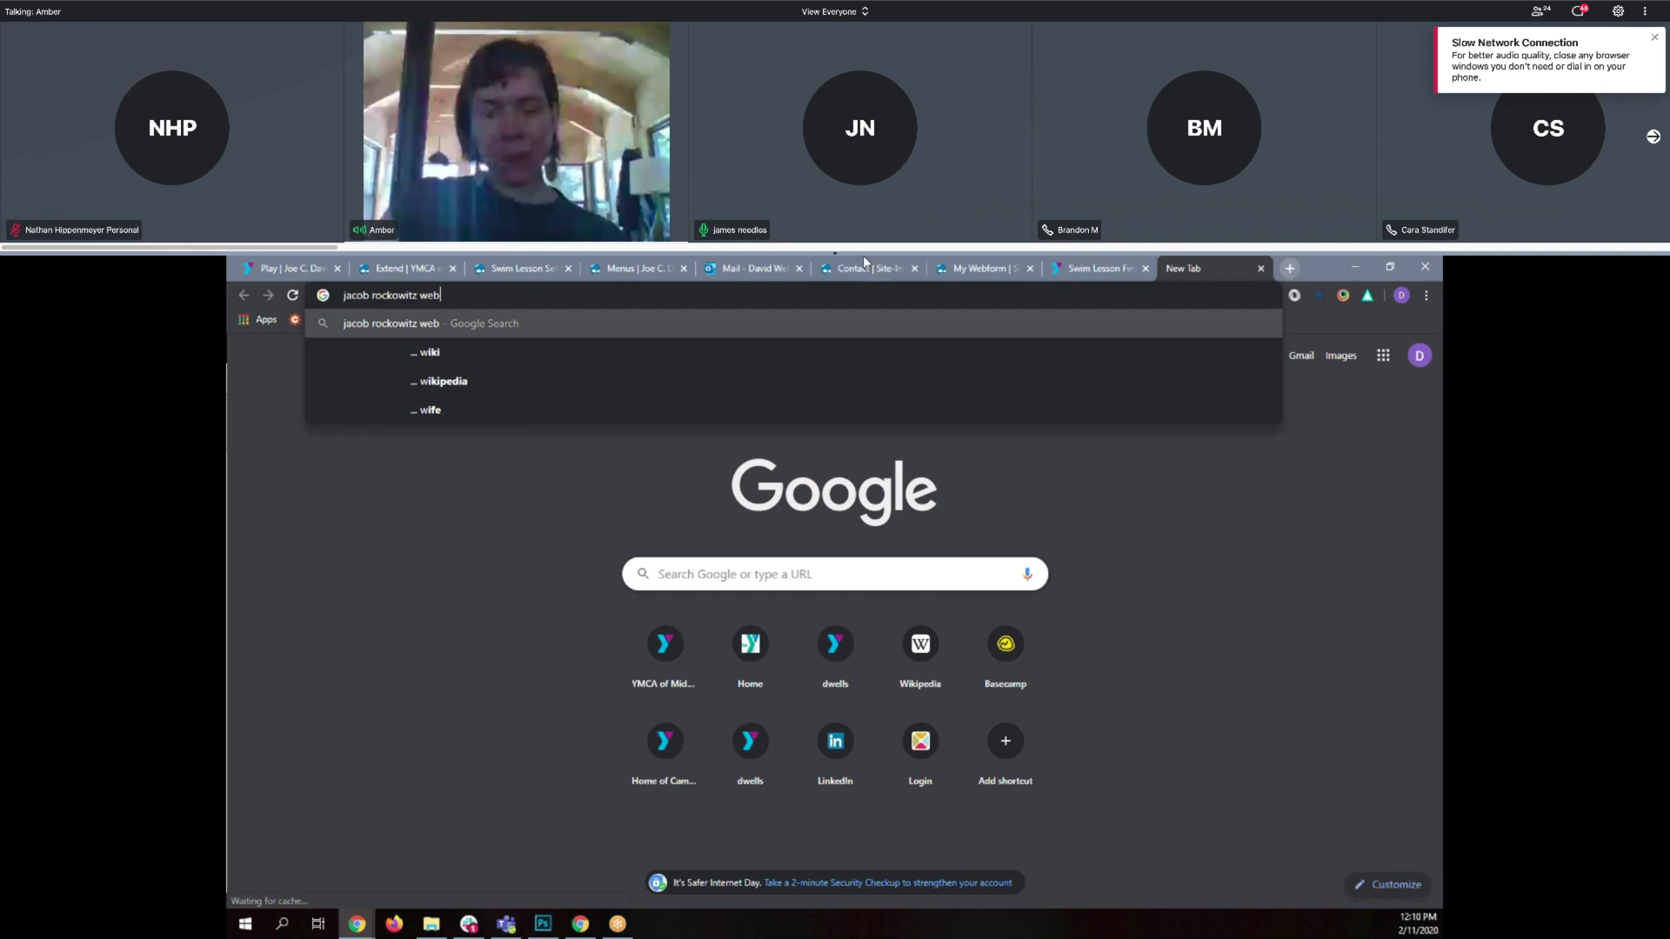
{"action": "type", "text": "form"}
{"action": "key", "text": "Return"}
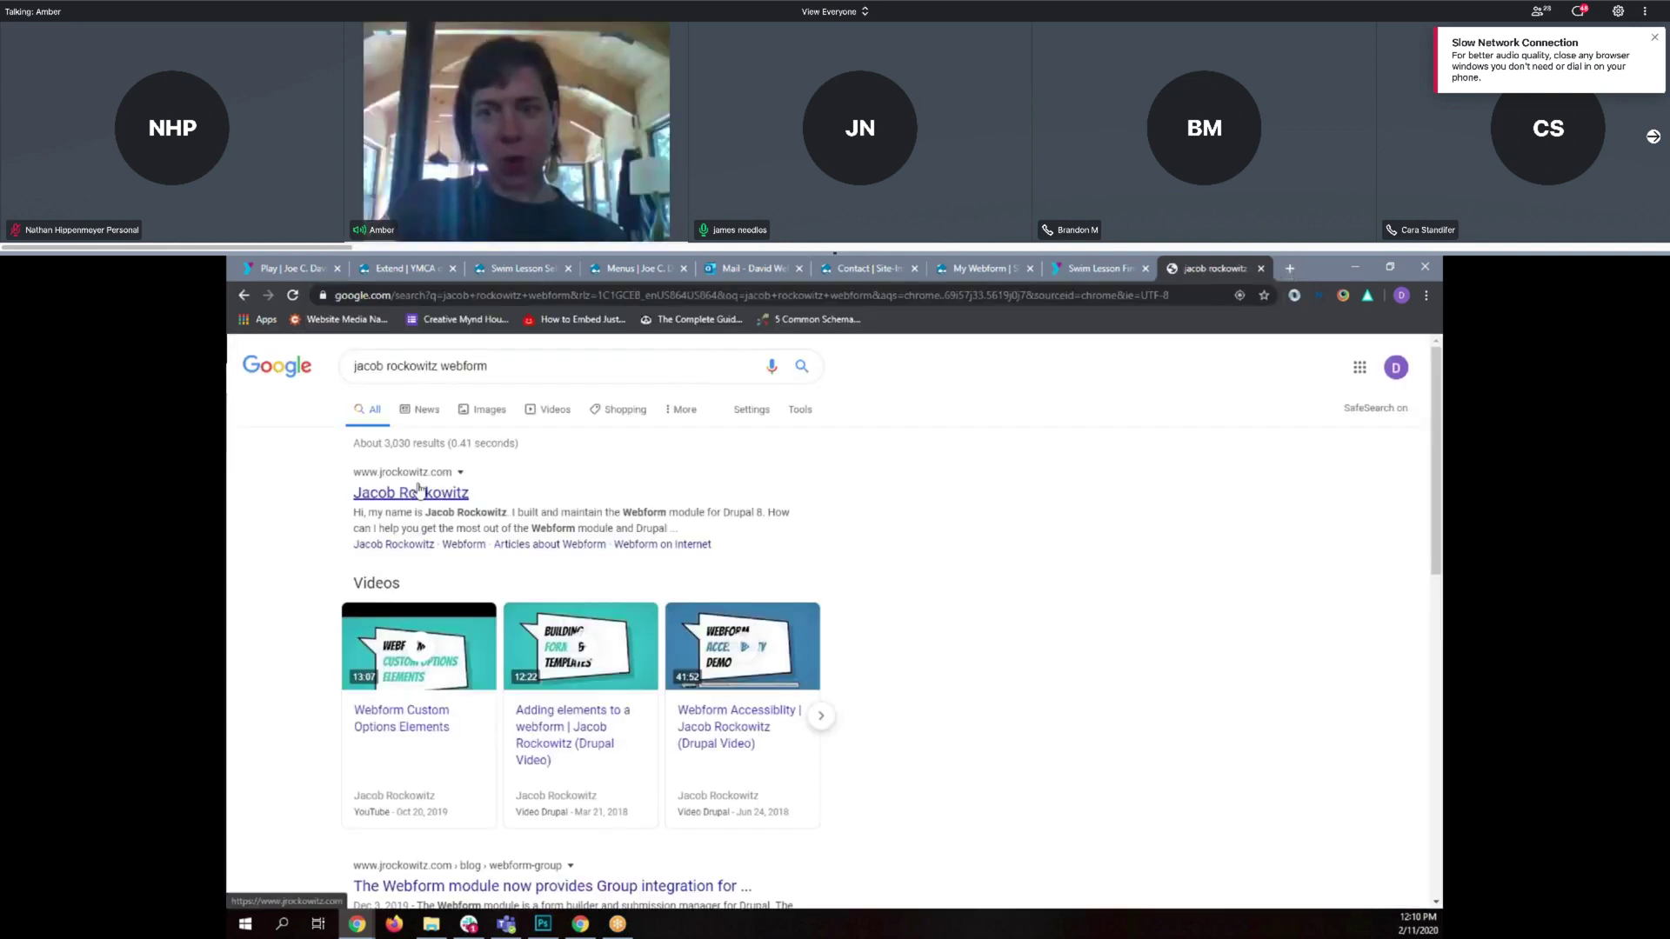
{"action": "left_click", "coordinate": [418, 492]}
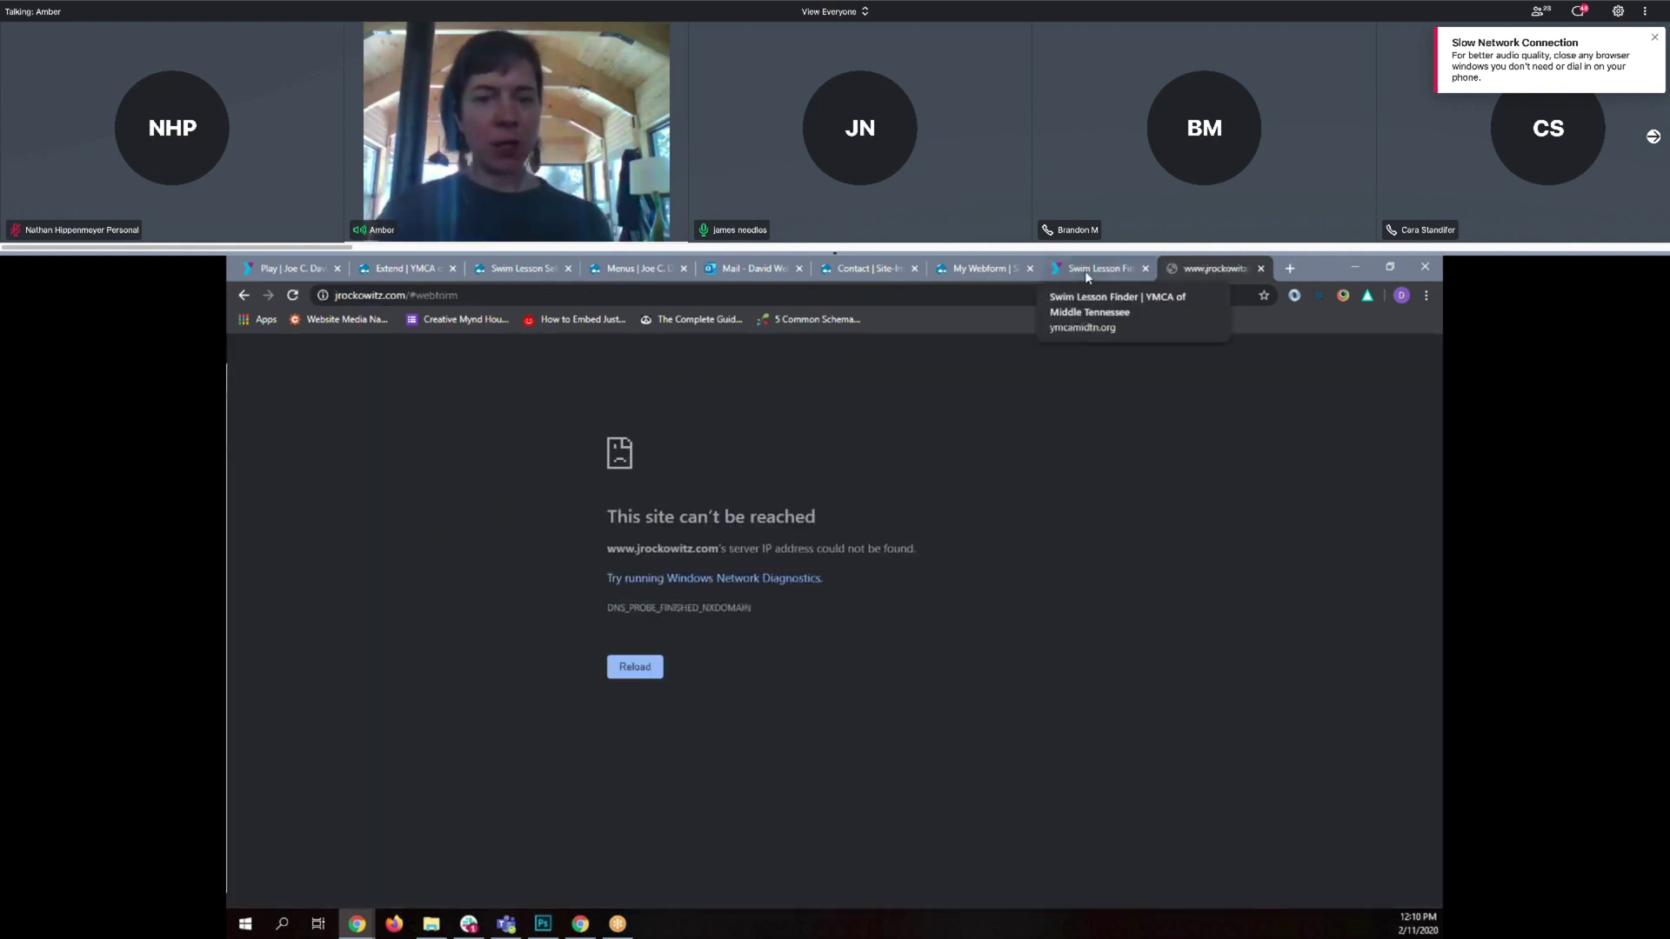
Switch to the Swim Lesson Finder tab and scroll to the Stage 1: Water Acclimation result.
{"action": "left_click", "coordinate": [1072, 277]}
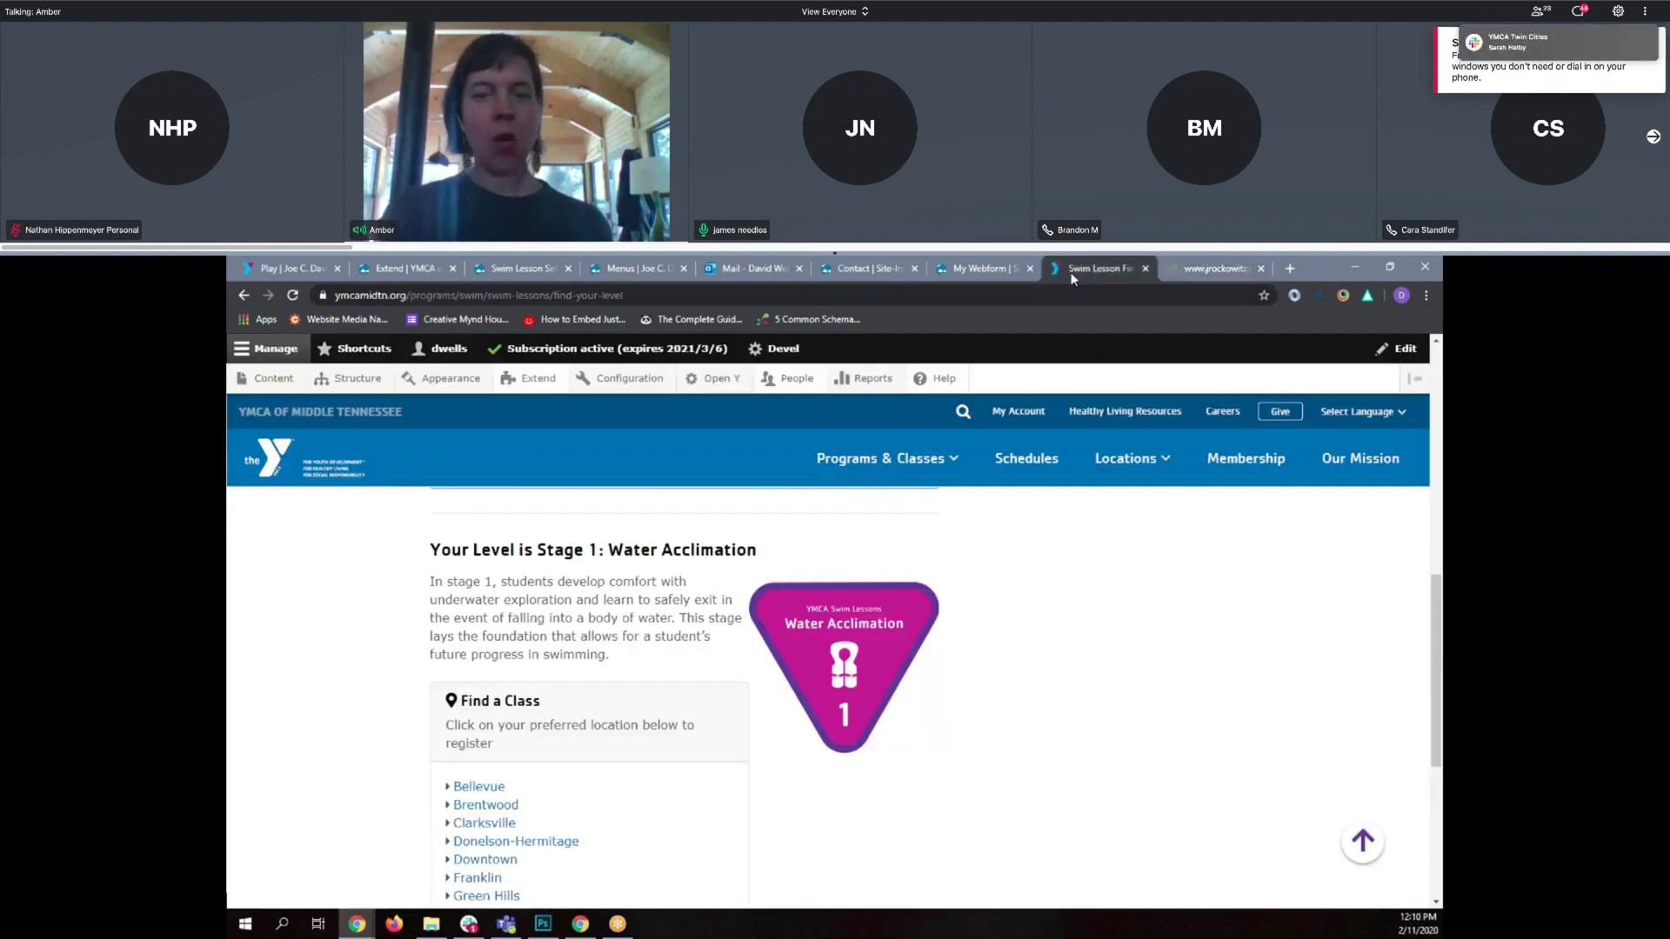
{"action": "scroll", "coordinate": [698, 843], "scroll_direction": "up", "scroll_amount": 3}
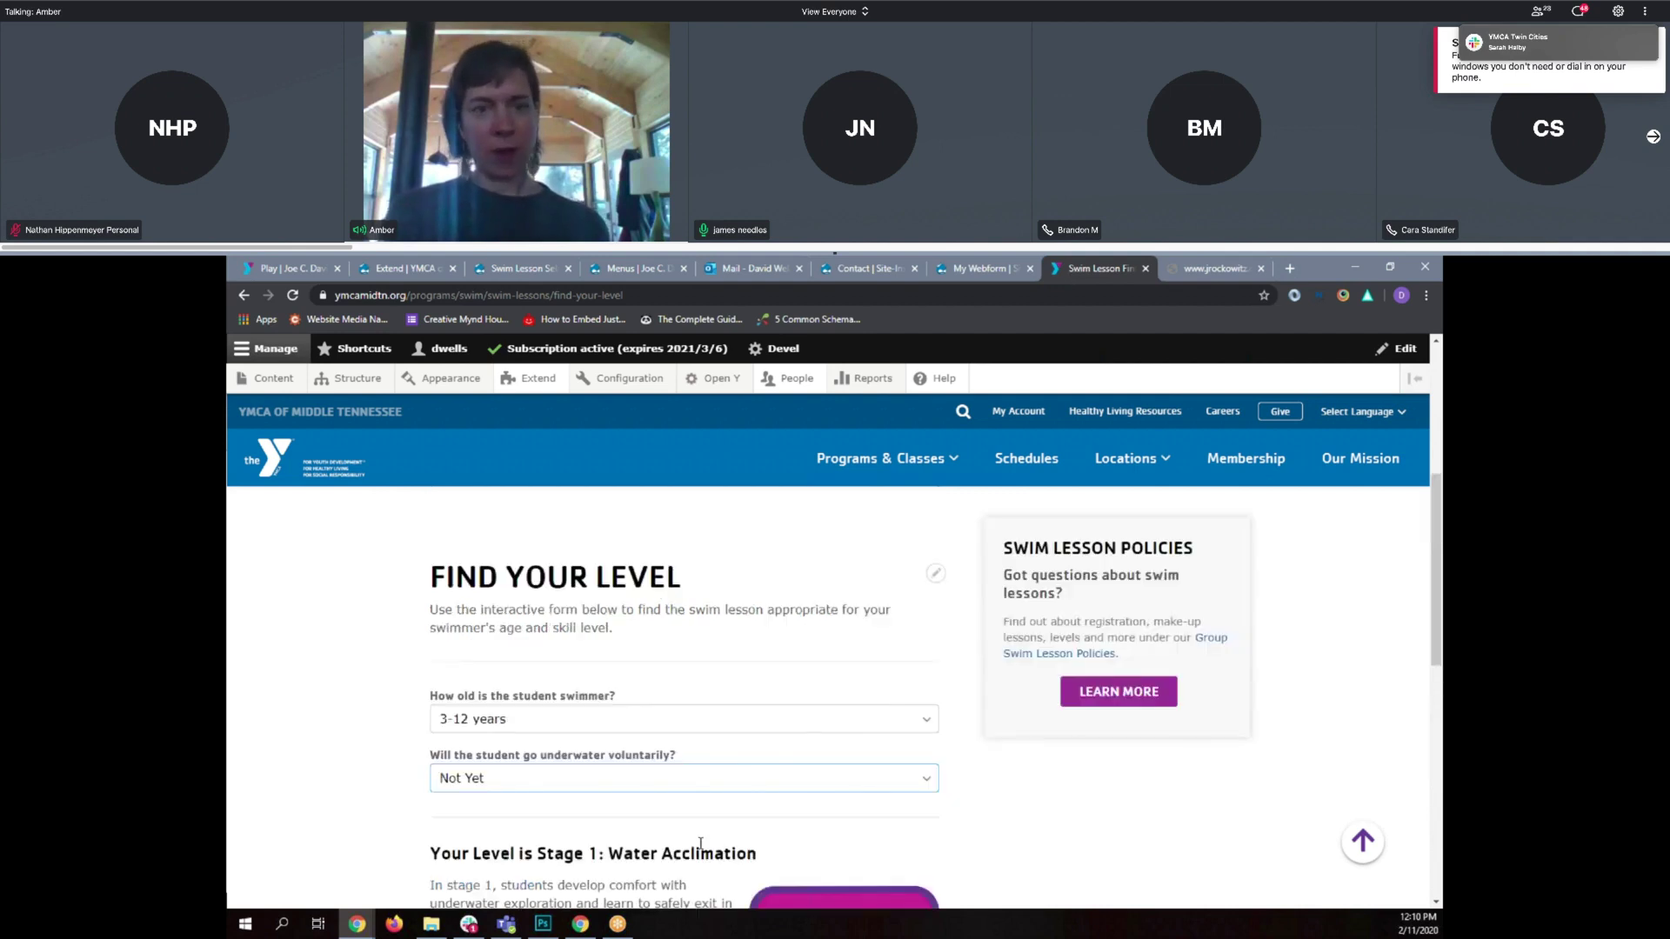
{"action": "scroll", "coordinate": [700, 843], "scroll_direction": "down", "scroll_amount": 2}
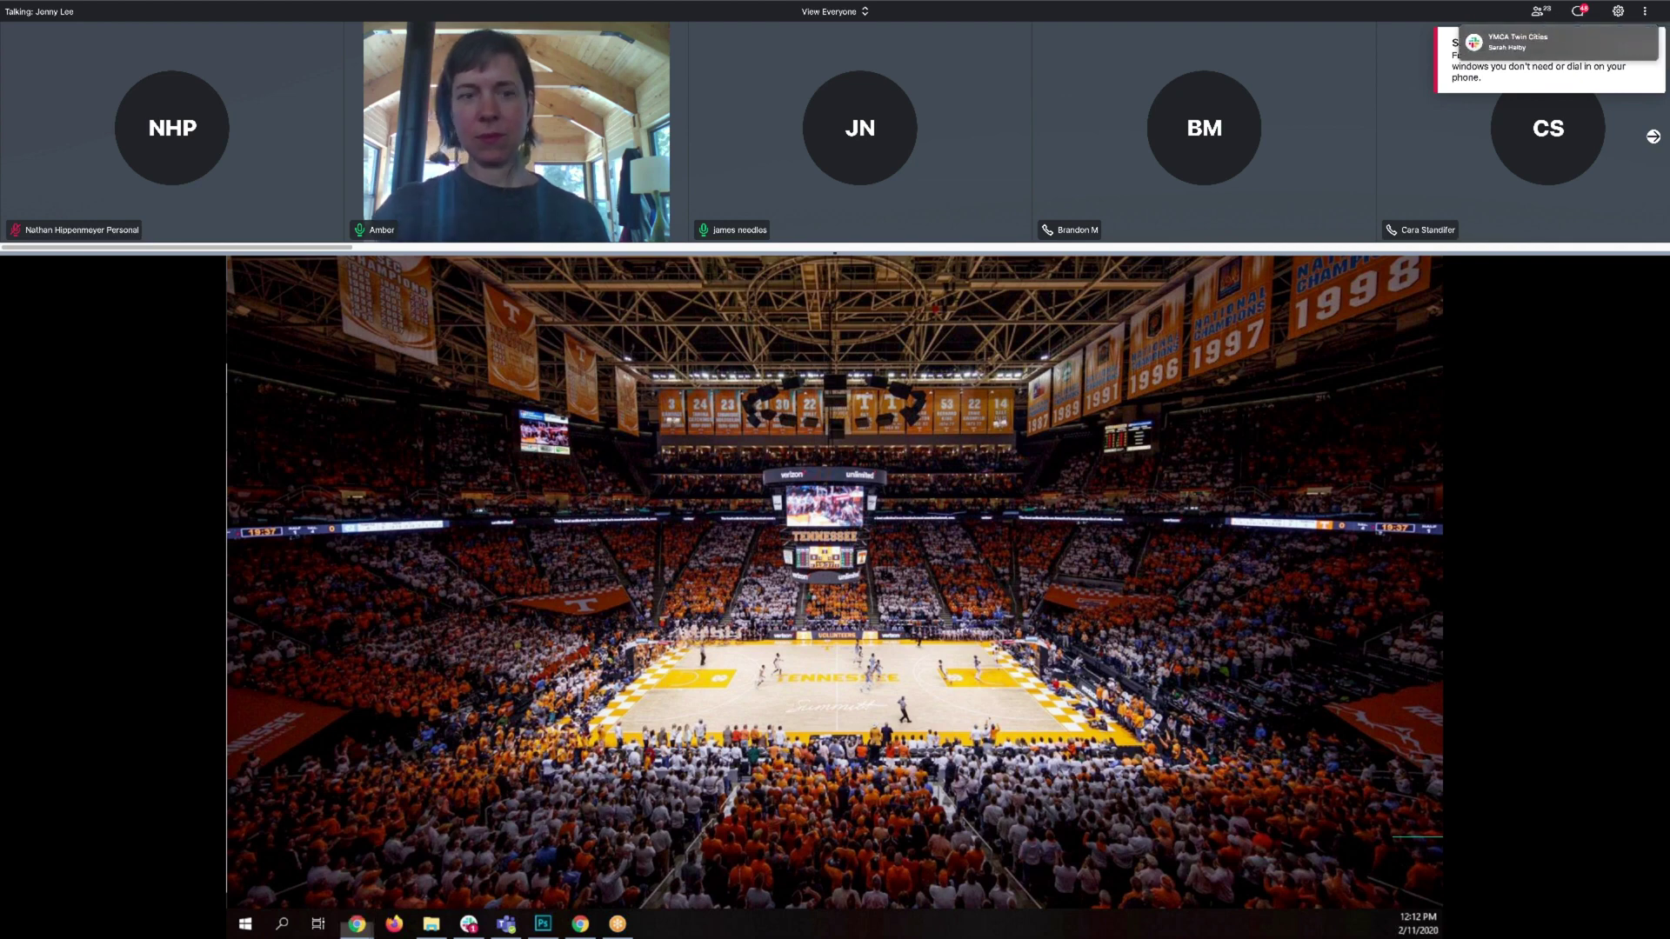
Switch the shared screen from the arena photo back to the Chrome swim-lesson page.
{"action": "key", "text": "alt+Tab"}
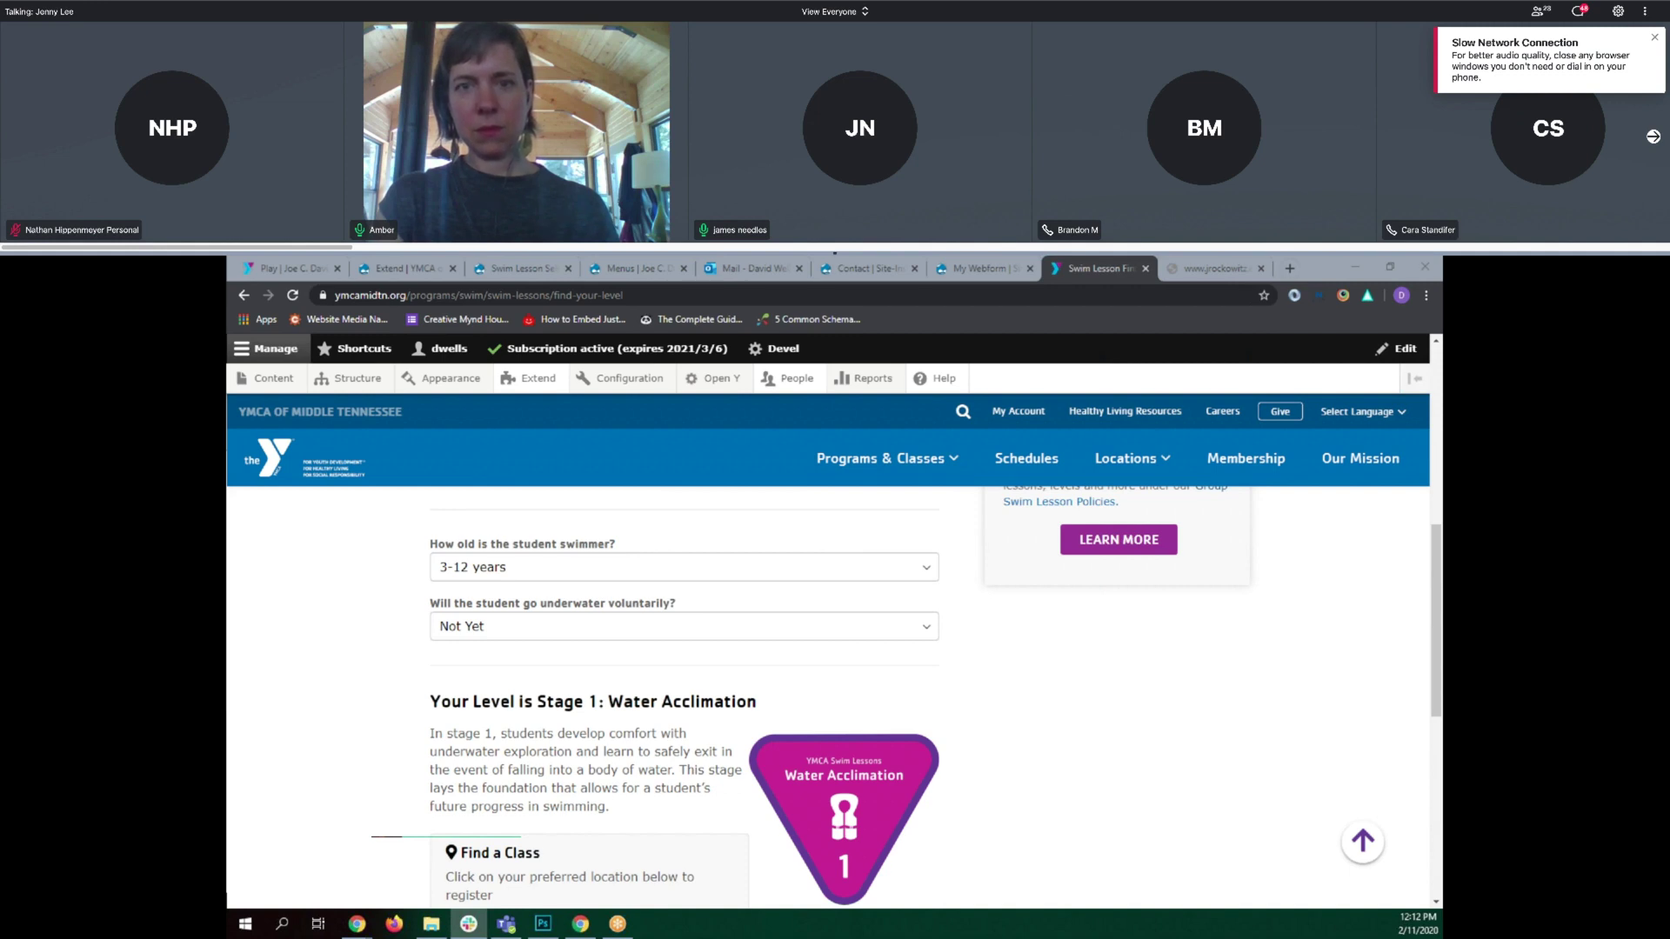
Bring Chrome forward, then switch focus as Lenovo Solution Center's hardware scan appears.
{"action": "key", "text": "alt+Tab"}
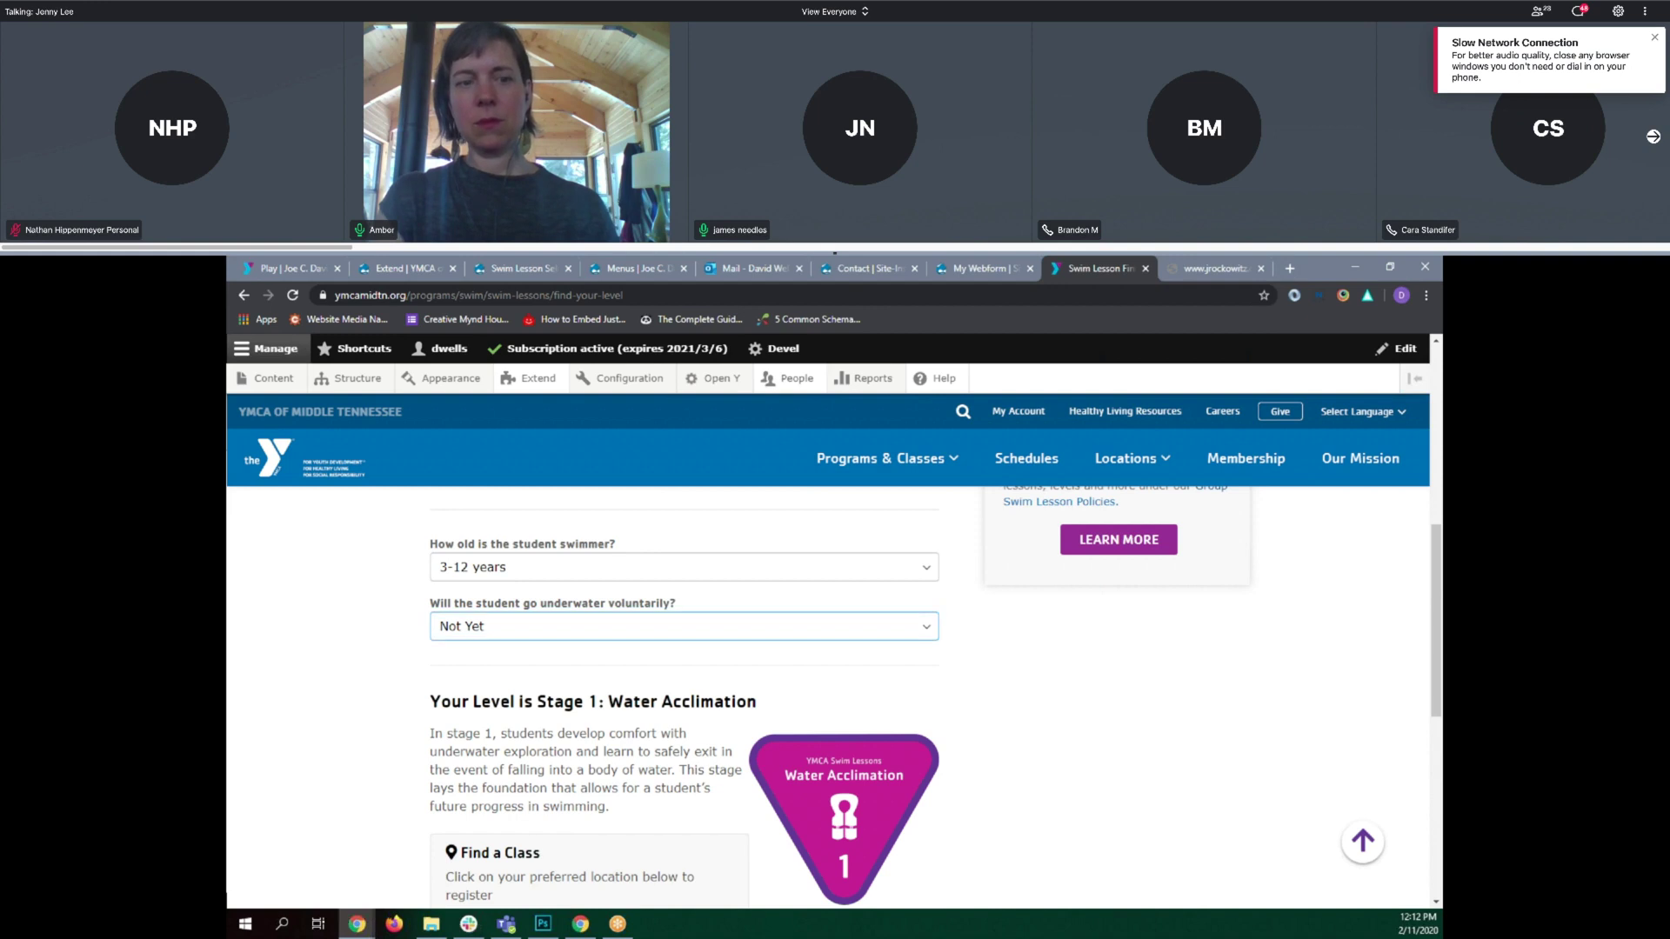
{"action": "key", "text": "alt+Tab"}
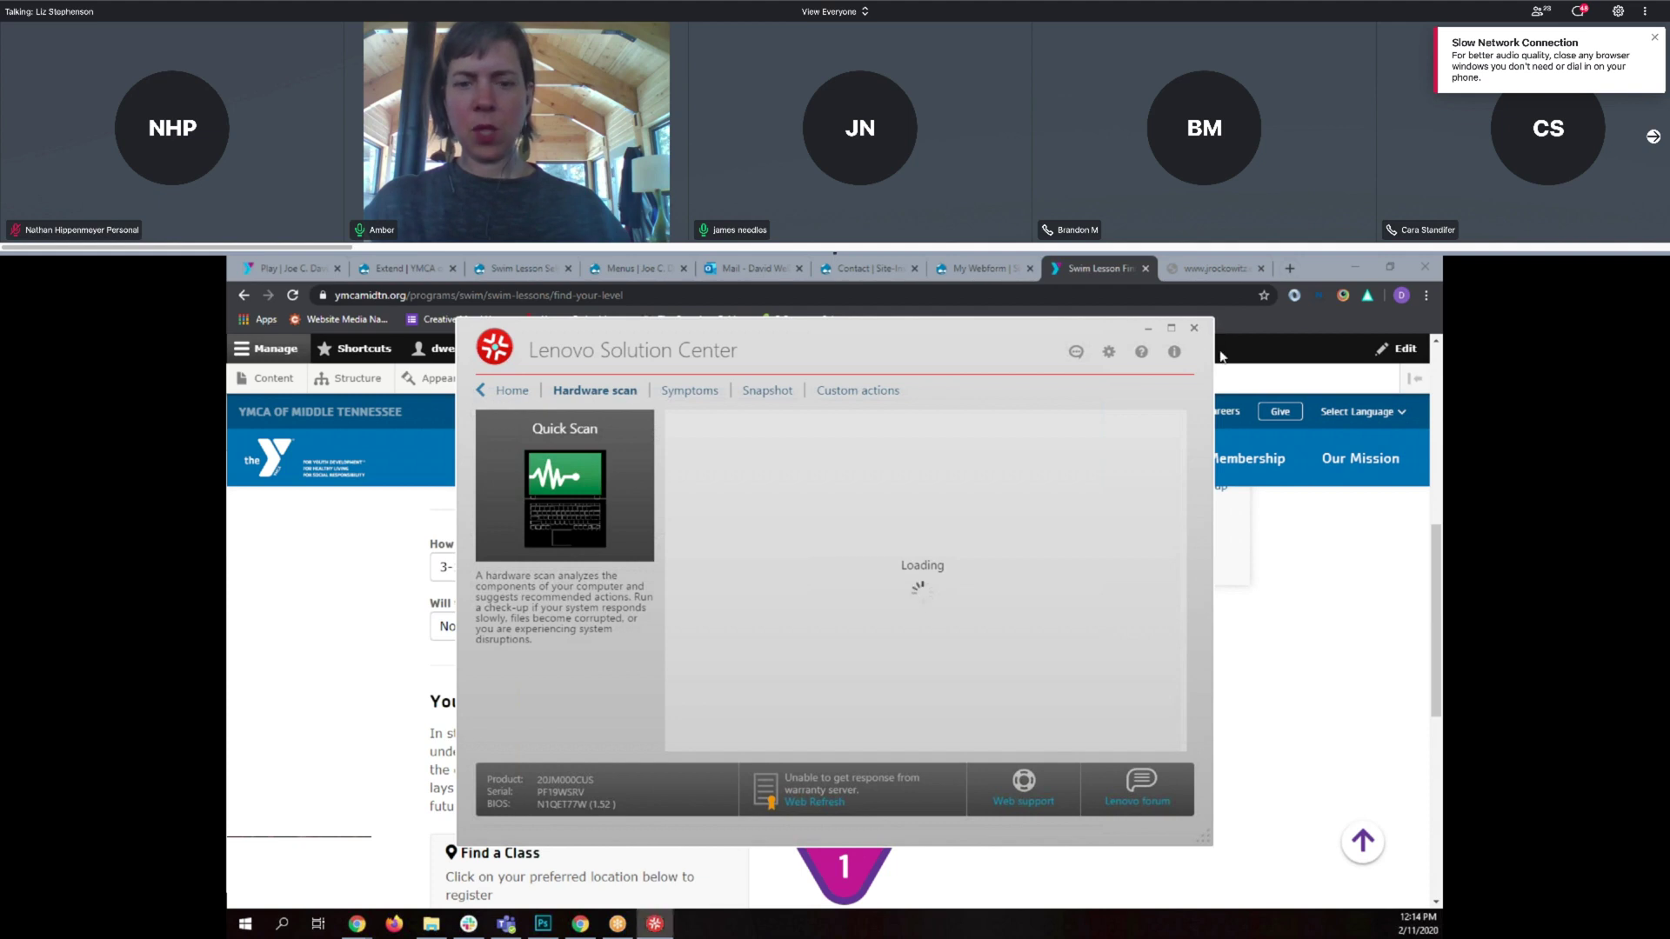
Close the Lenovo Solution Center window to reveal the Stage 1 result page again.
{"action": "left_click", "coordinate": [1194, 328]}
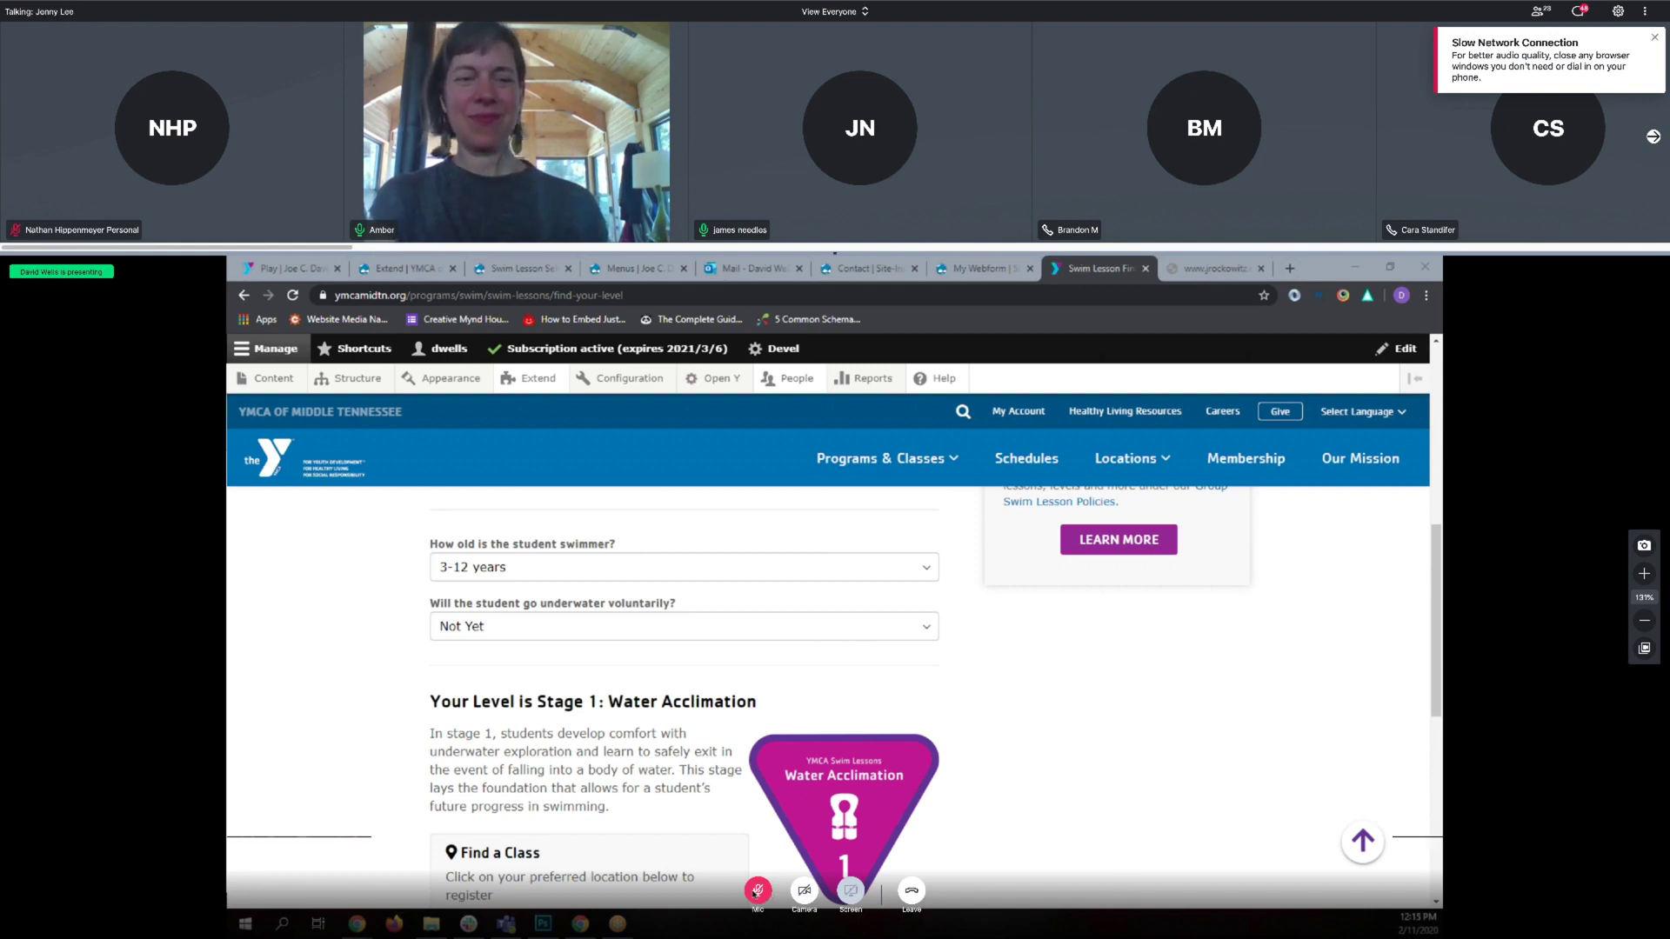
{"action": "key", "text": "XF86AudioRaiseVolume"}
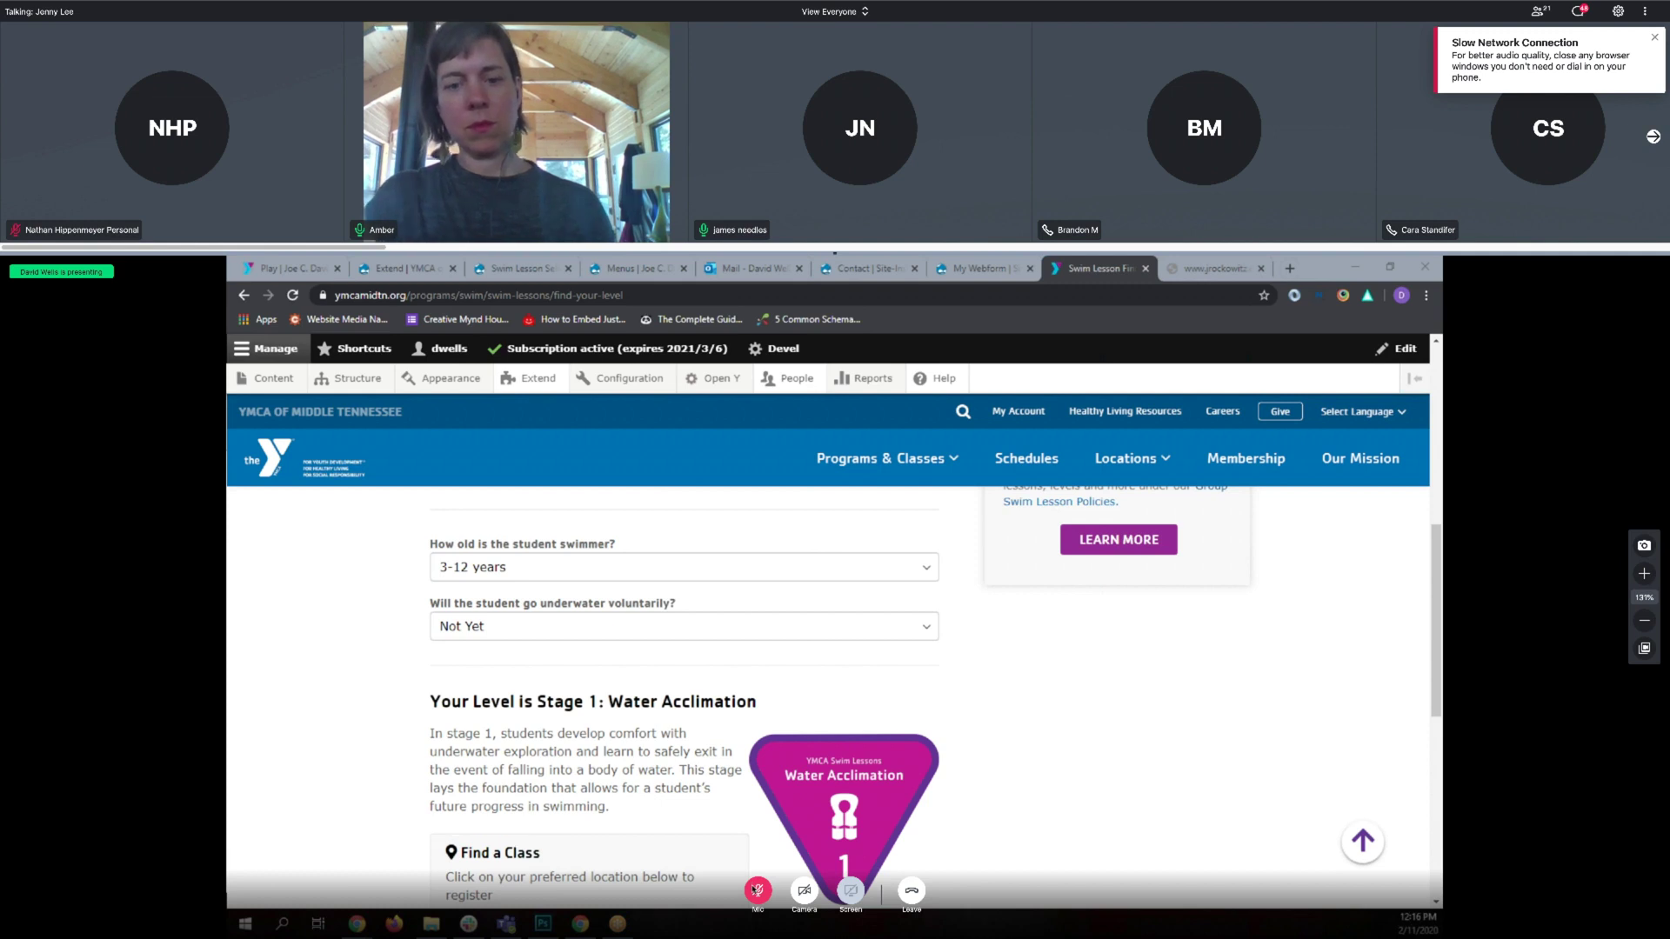
{"action": "left_click", "coordinate": [755, 891]}
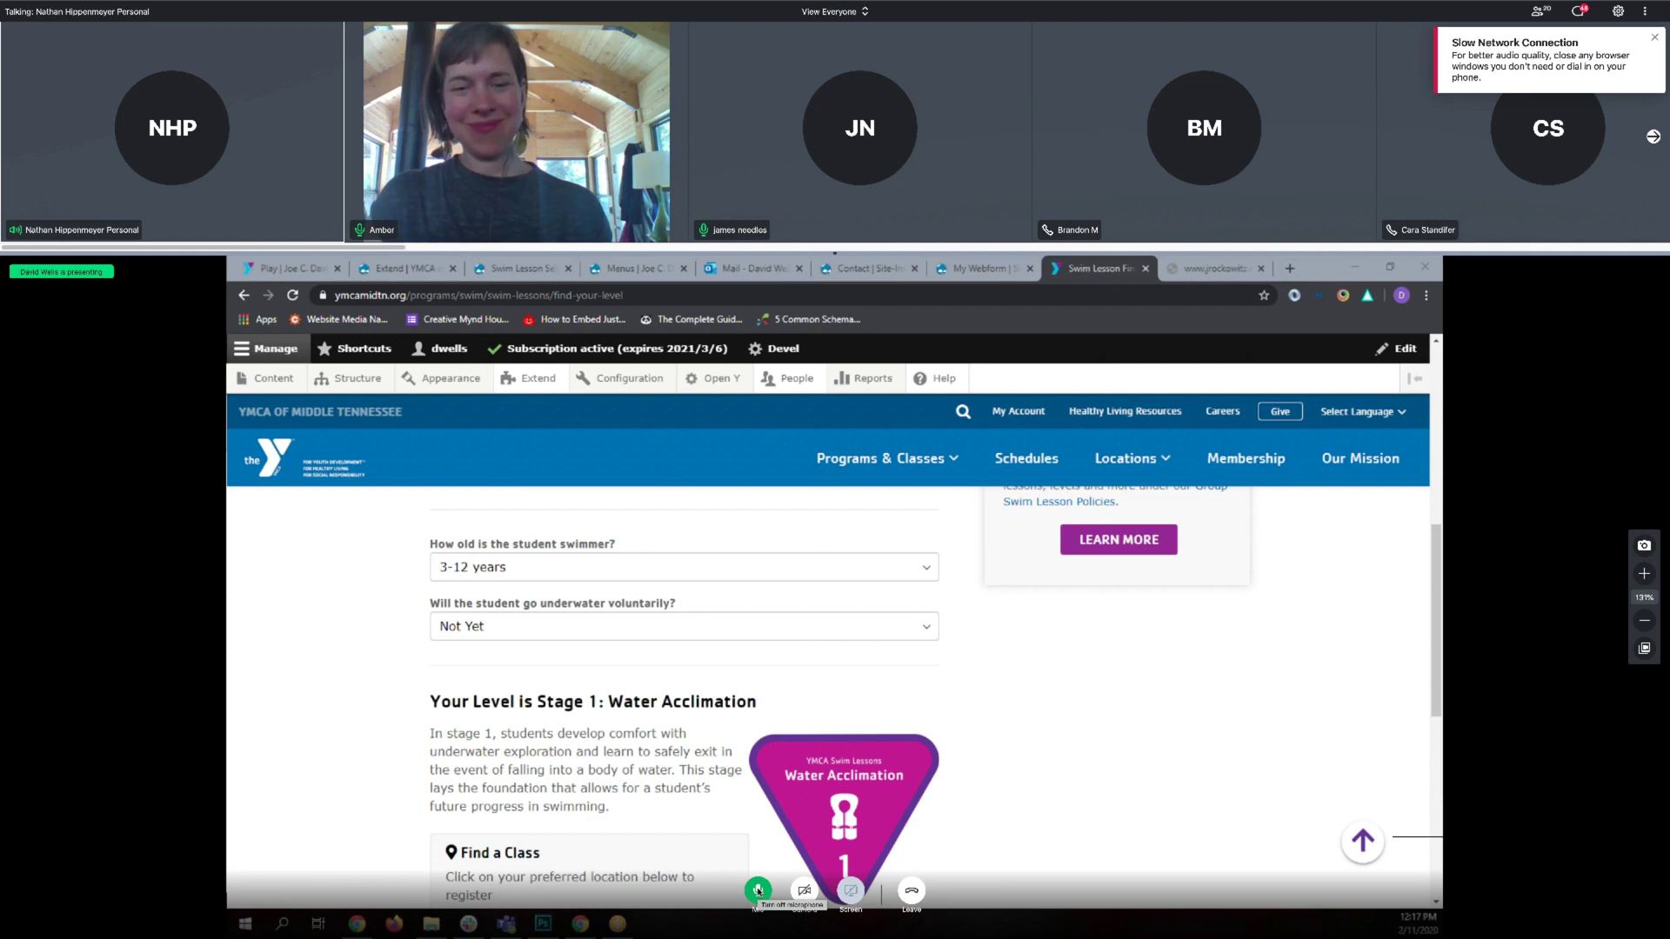
{"action": "left_click", "coordinate": [758, 890]}
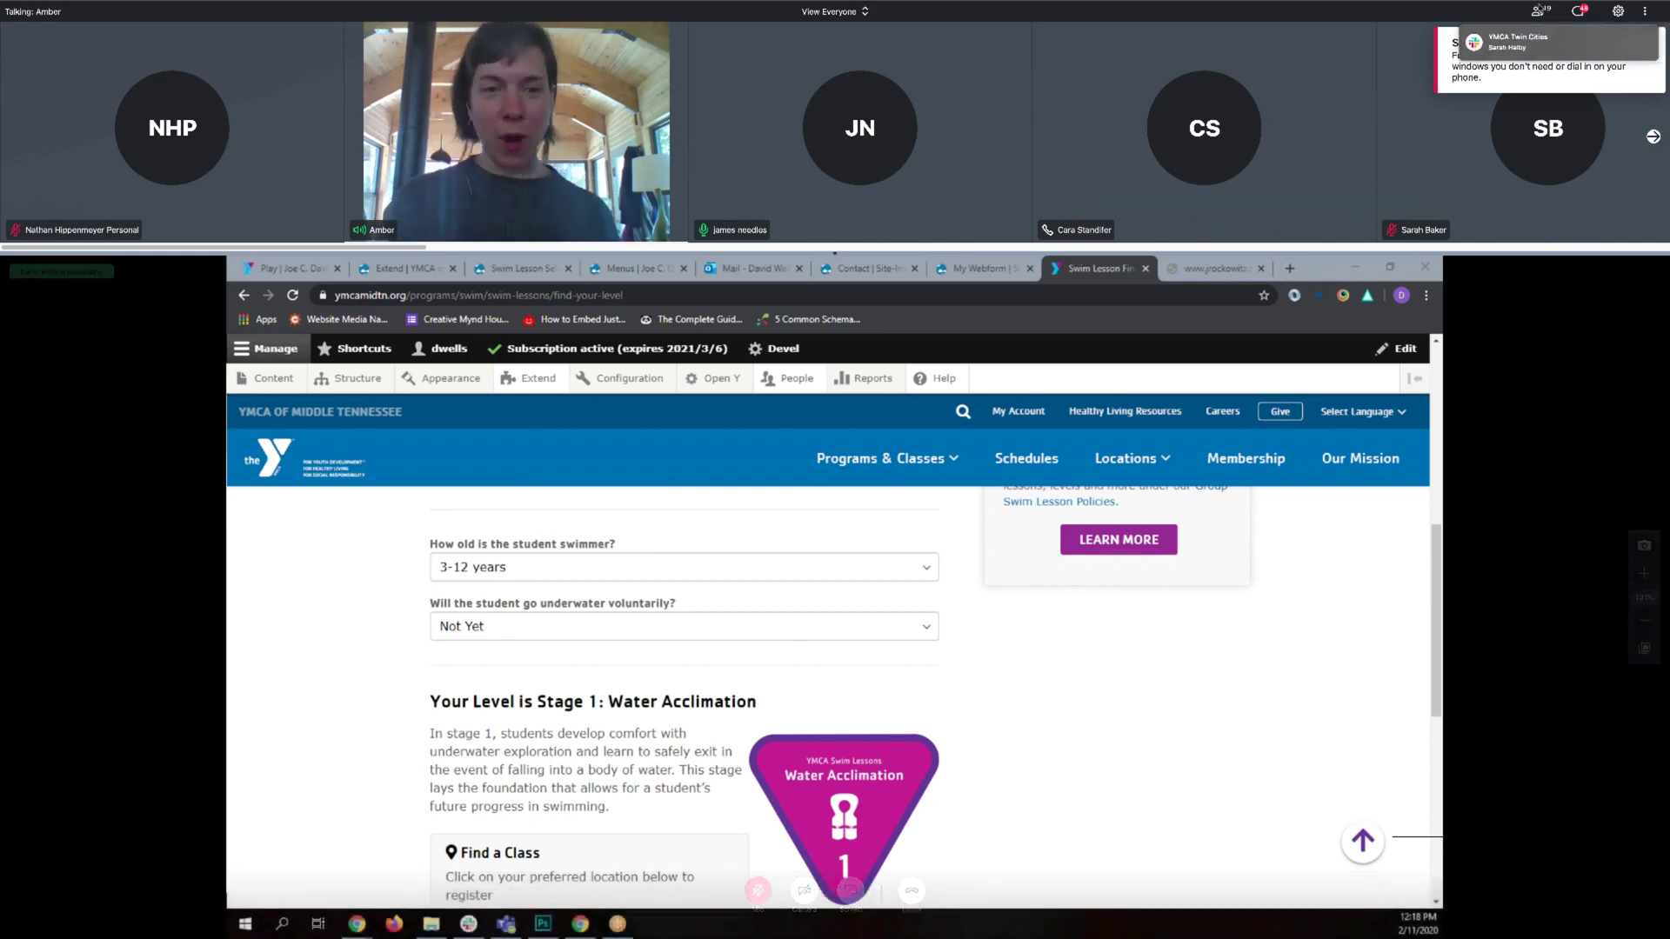
{"action": "left_click", "coordinate": [1540, 11]}
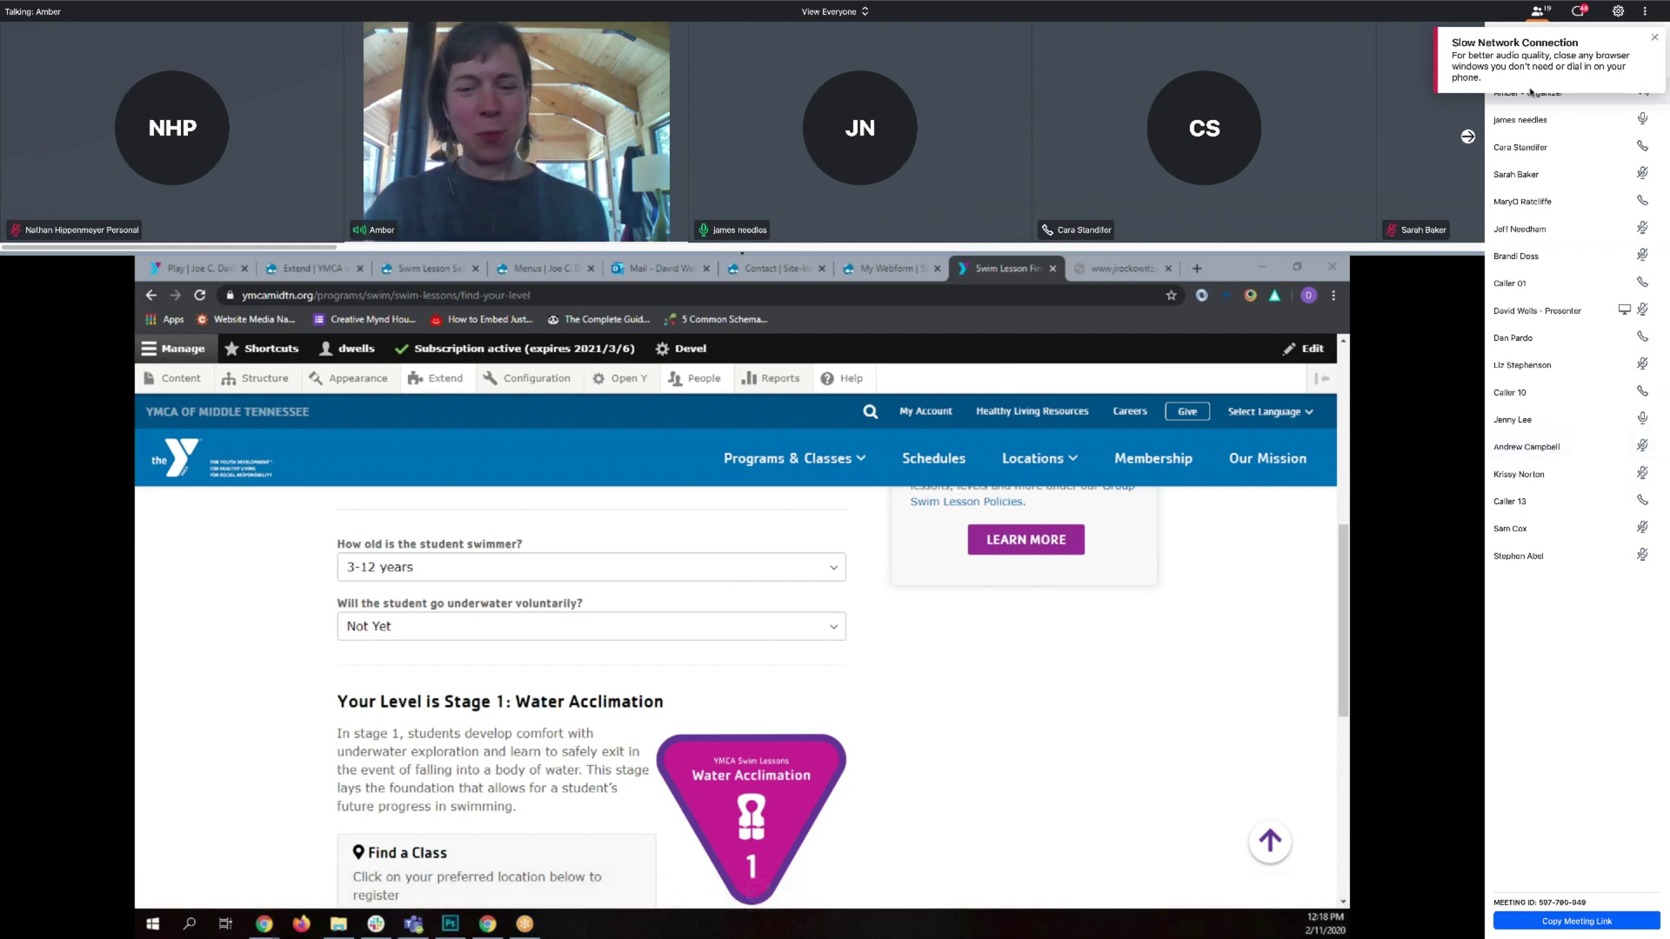
{"action": "left_click", "coordinate": [1655, 37]}
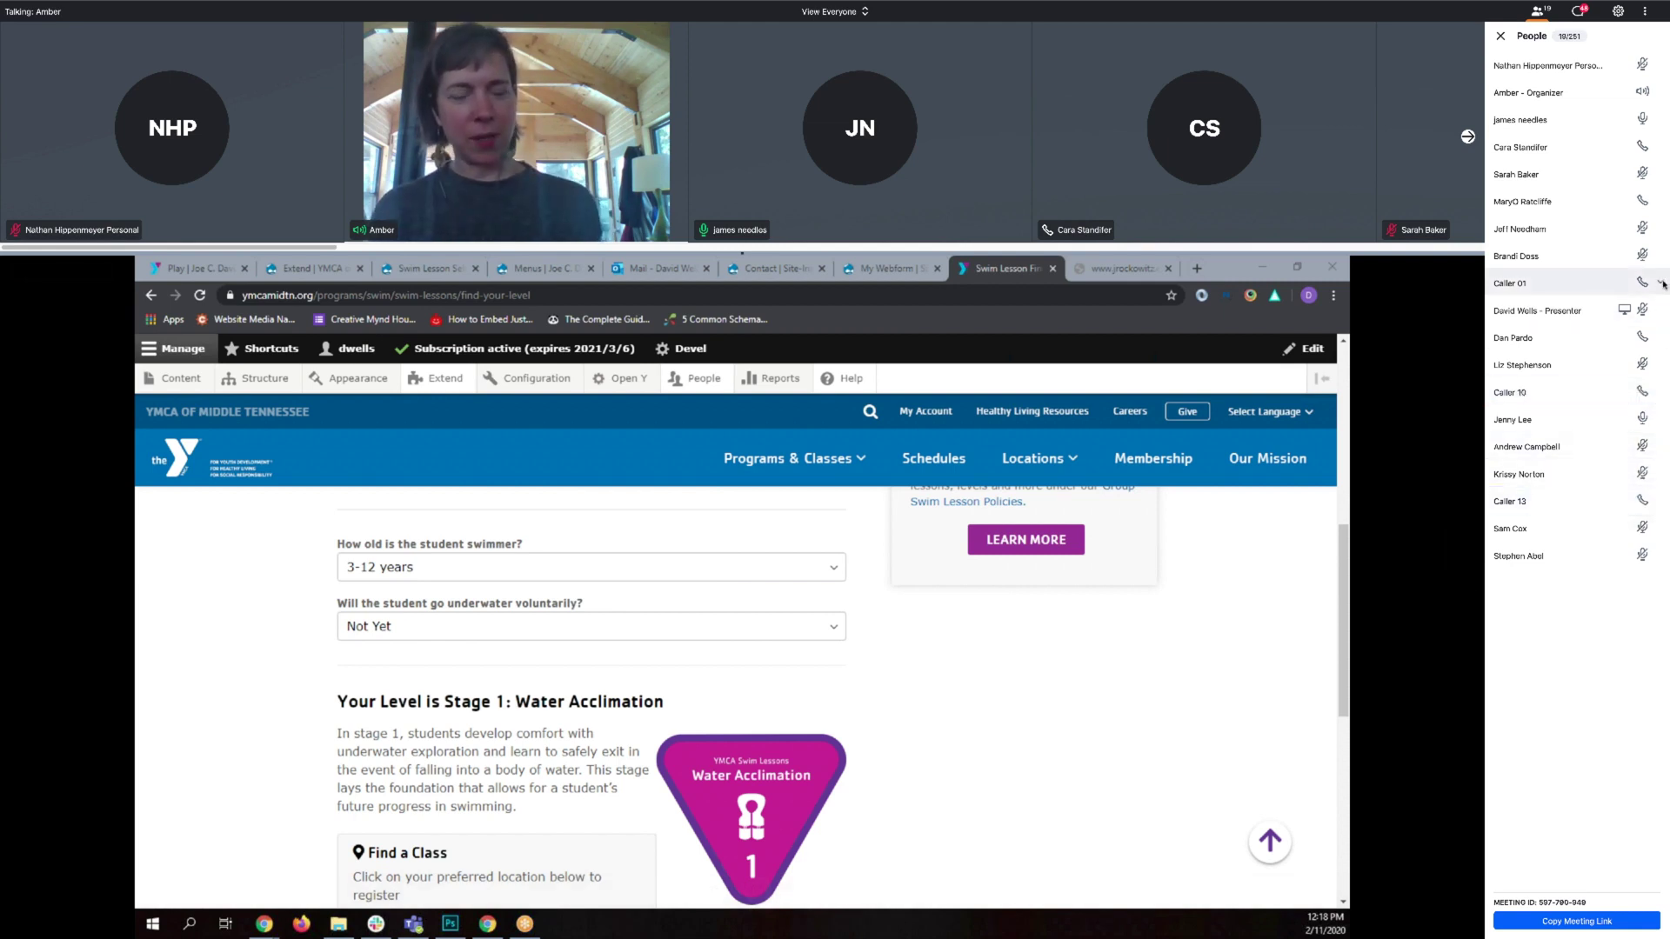
{"action": "left_click", "coordinate": [668, 893]}
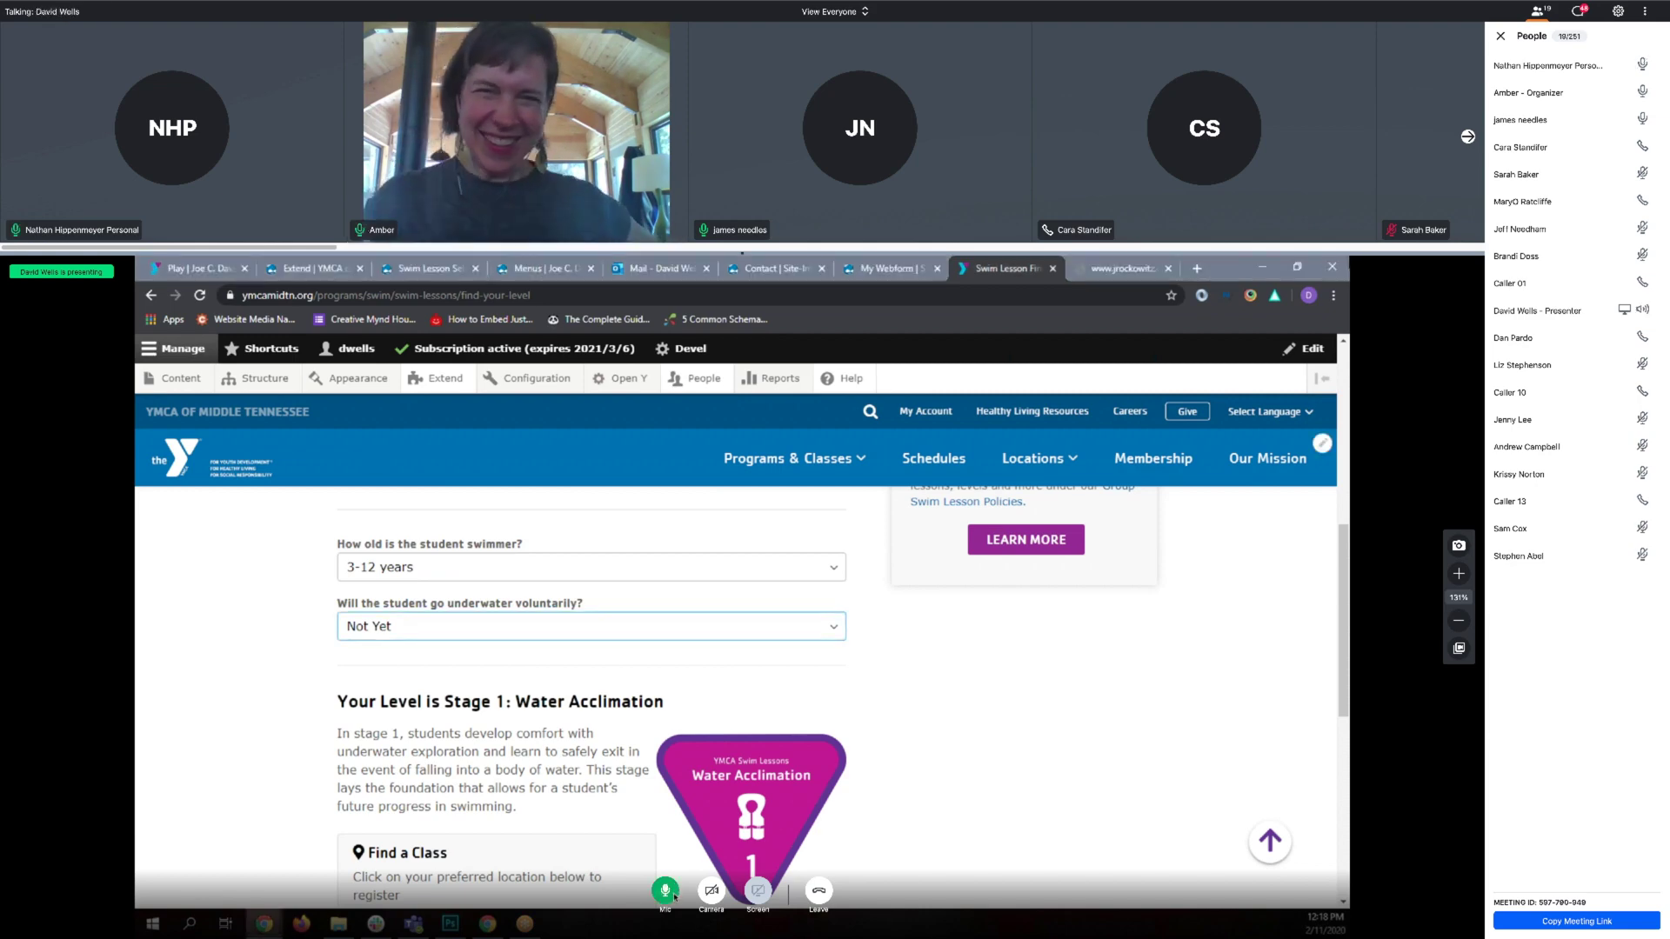
{"action": "left_click", "coordinate": [667, 893]}
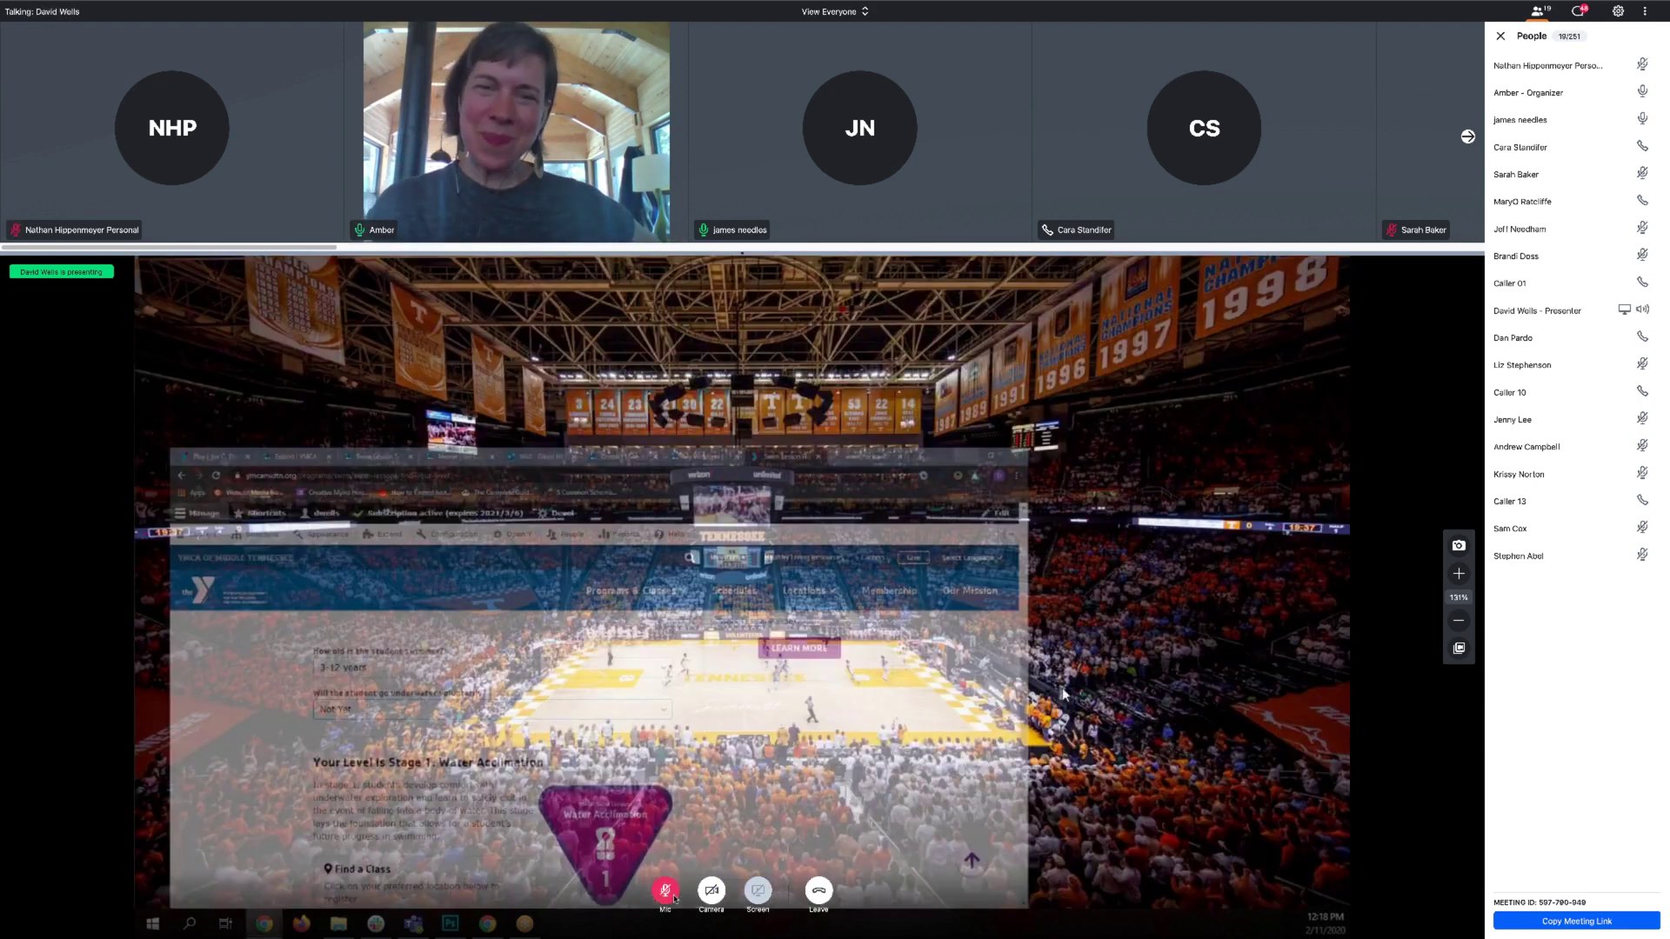
{"action": "left_click", "coordinate": [674, 897]}
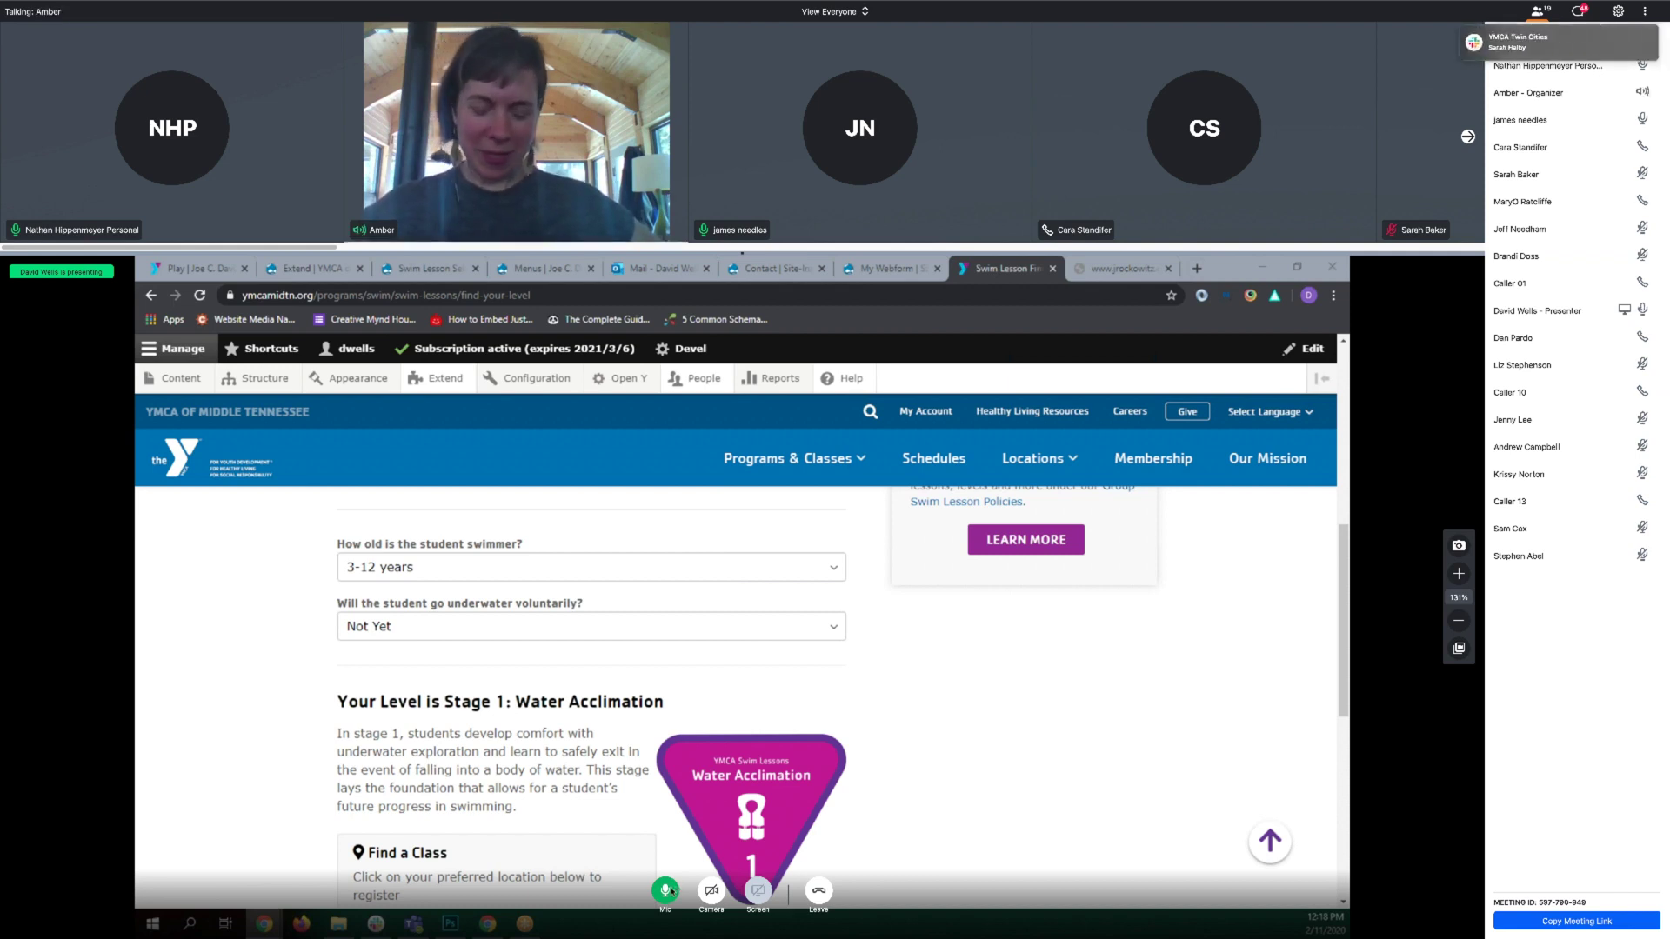
Mute the microphone in the meeting.
{"action": "left_click", "coordinate": [666, 890]}
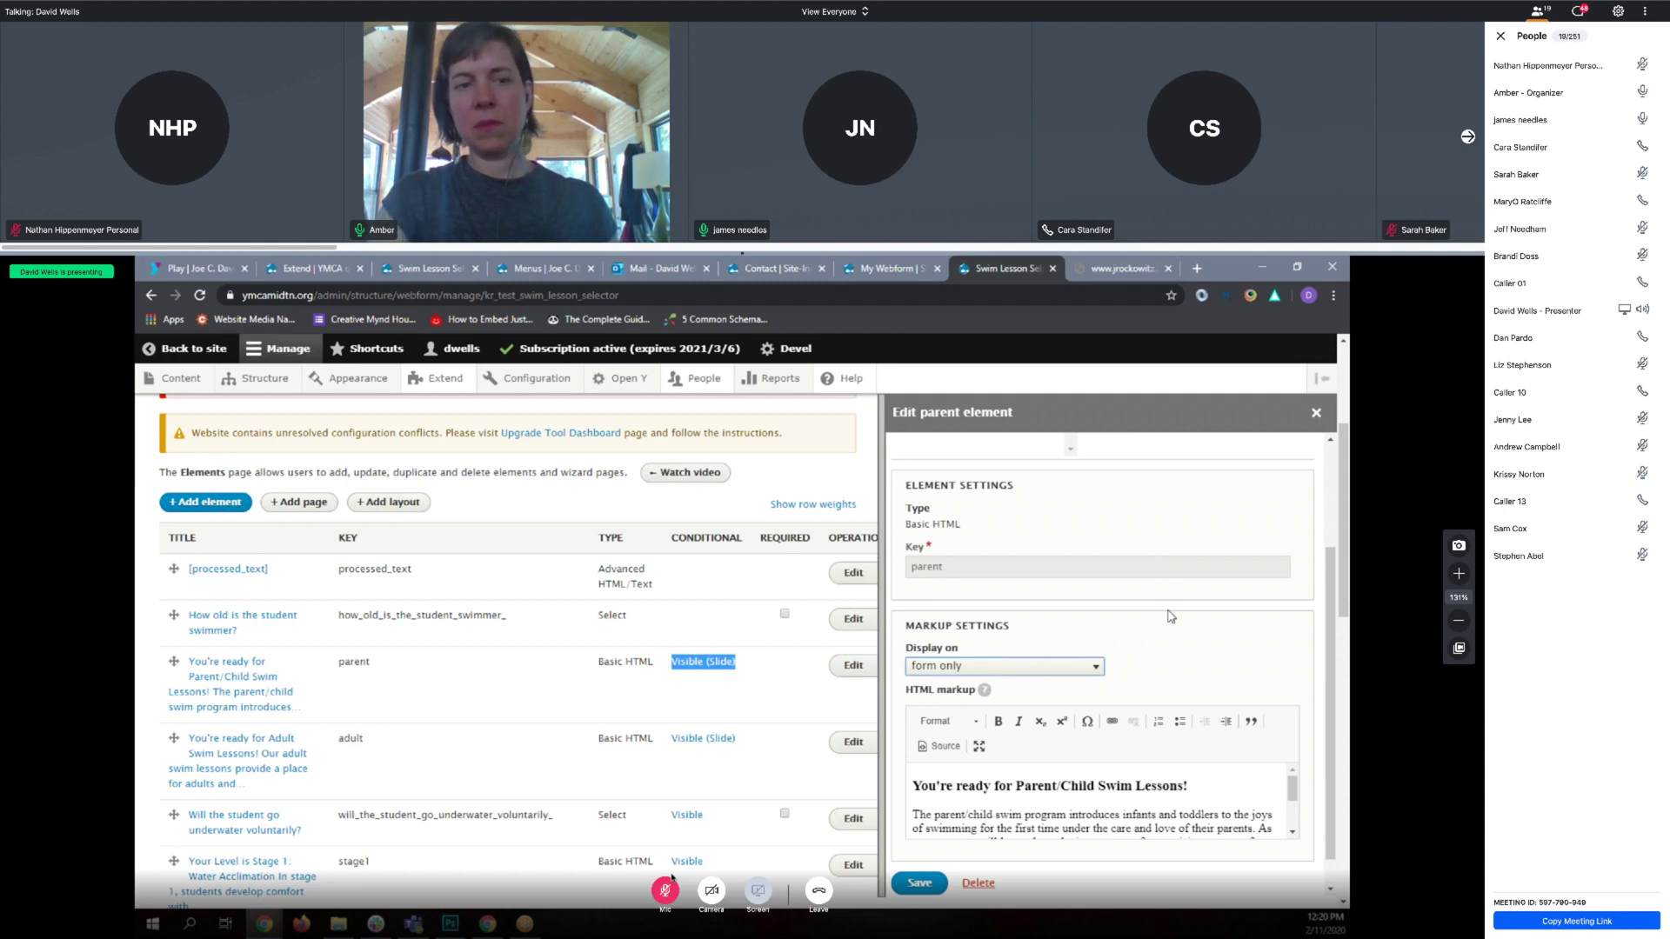
{"action": "scroll", "coordinate": [1170, 617], "scroll_direction": "up", "scroll_amount": 2}
{"action": "left_click", "coordinate": [1023, 465]}
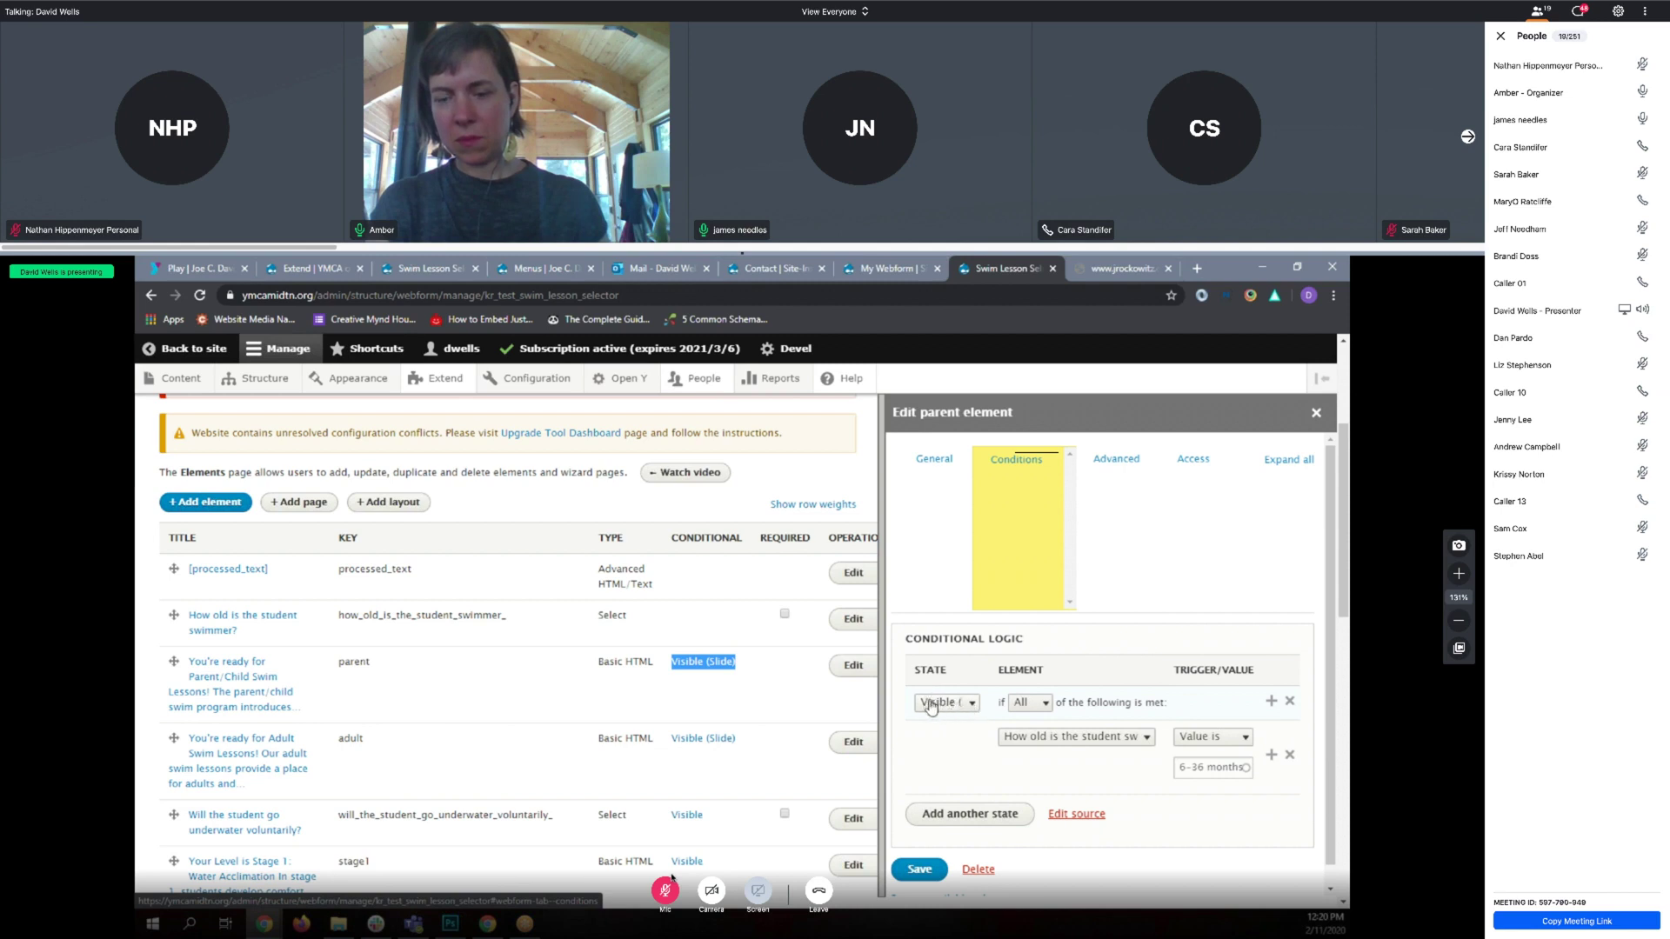
{"action": "left_click", "coordinate": [944, 703]}
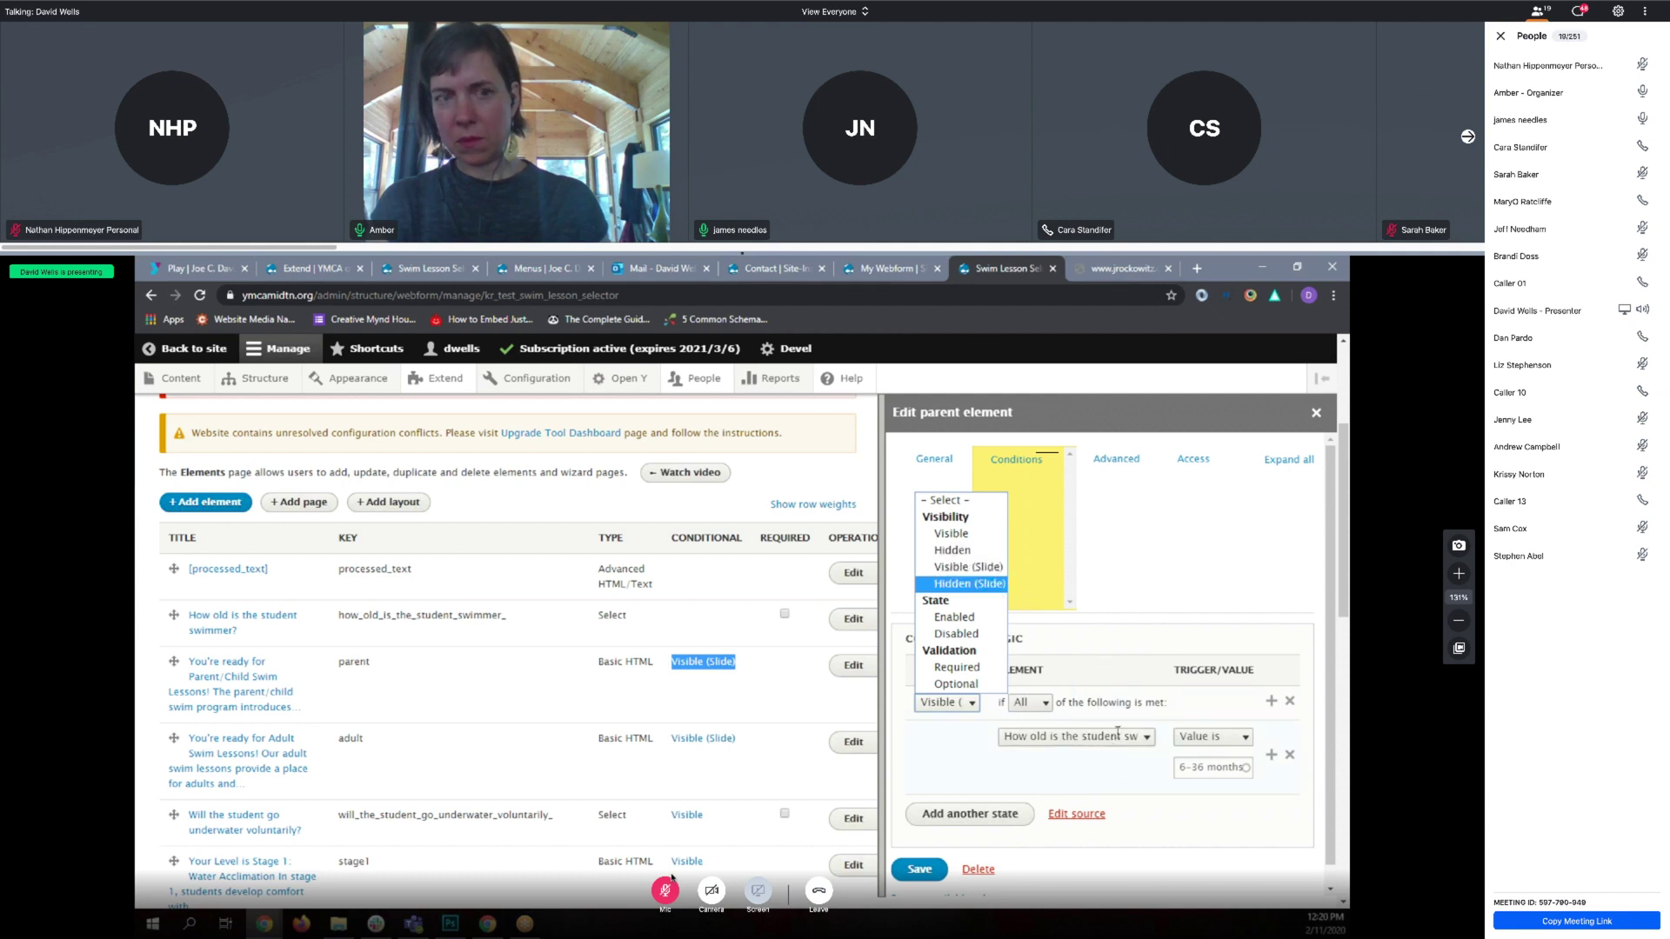
{"action": "left_click", "coordinate": [1316, 416]}
{"action": "left_click", "coordinate": [1317, 415]}
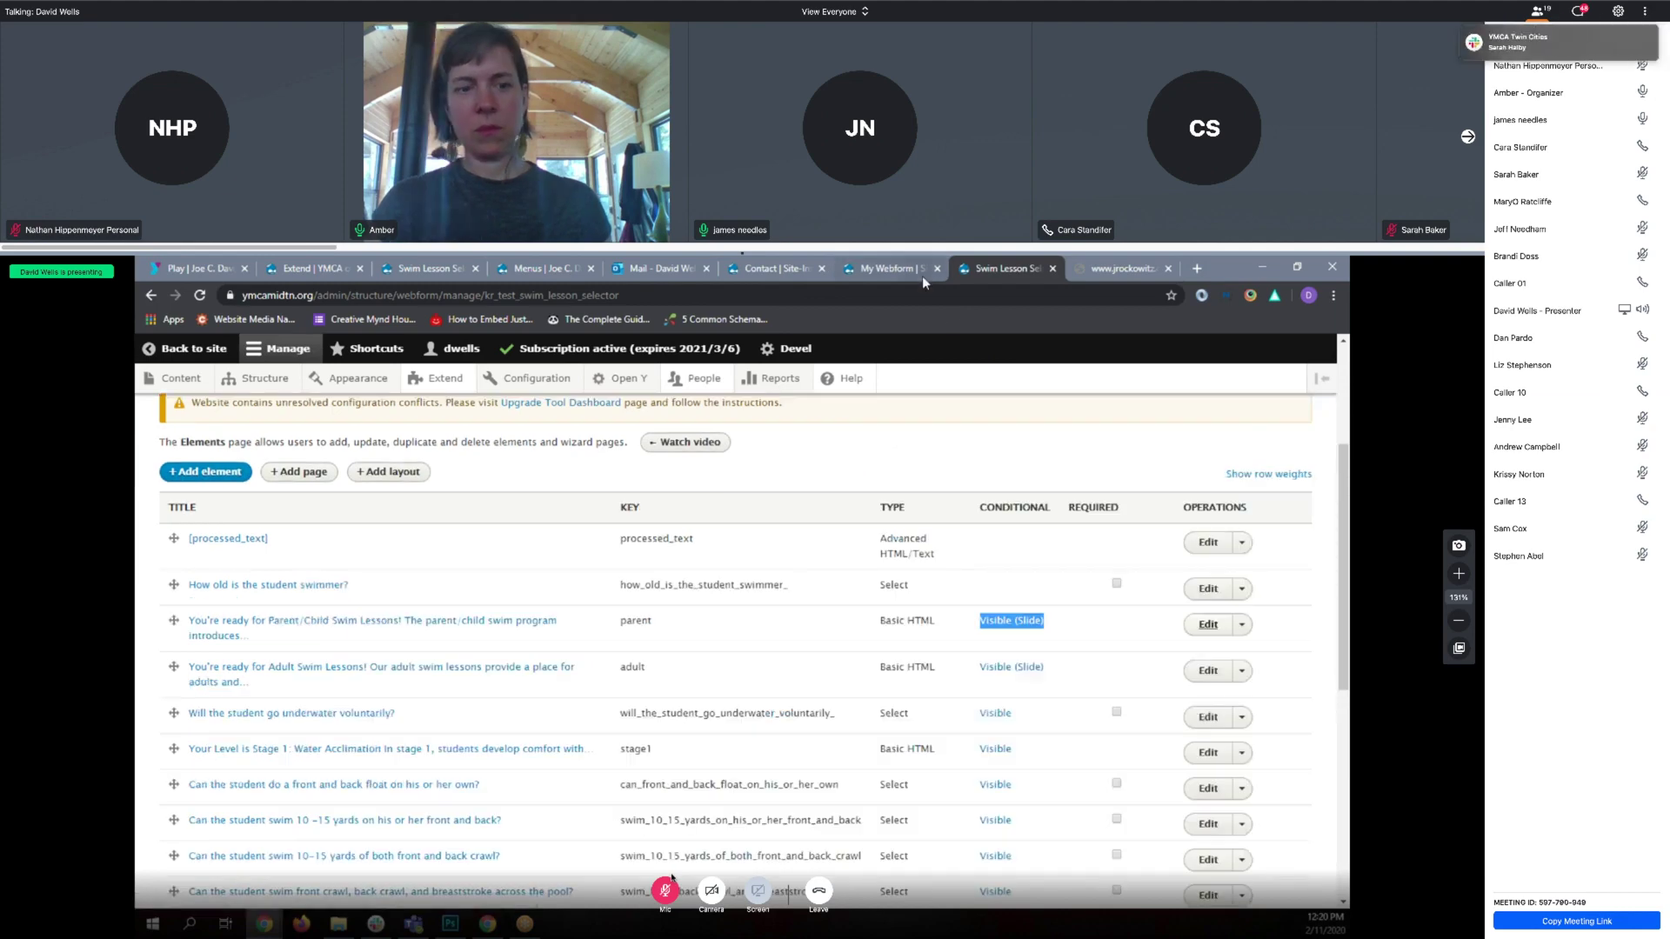
Move between tabs back to the Swim Lesson Finder page and scroll down to its form.
{"action": "left_click", "coordinate": [922, 275]}
{"action": "left_click", "coordinate": [1011, 272]}
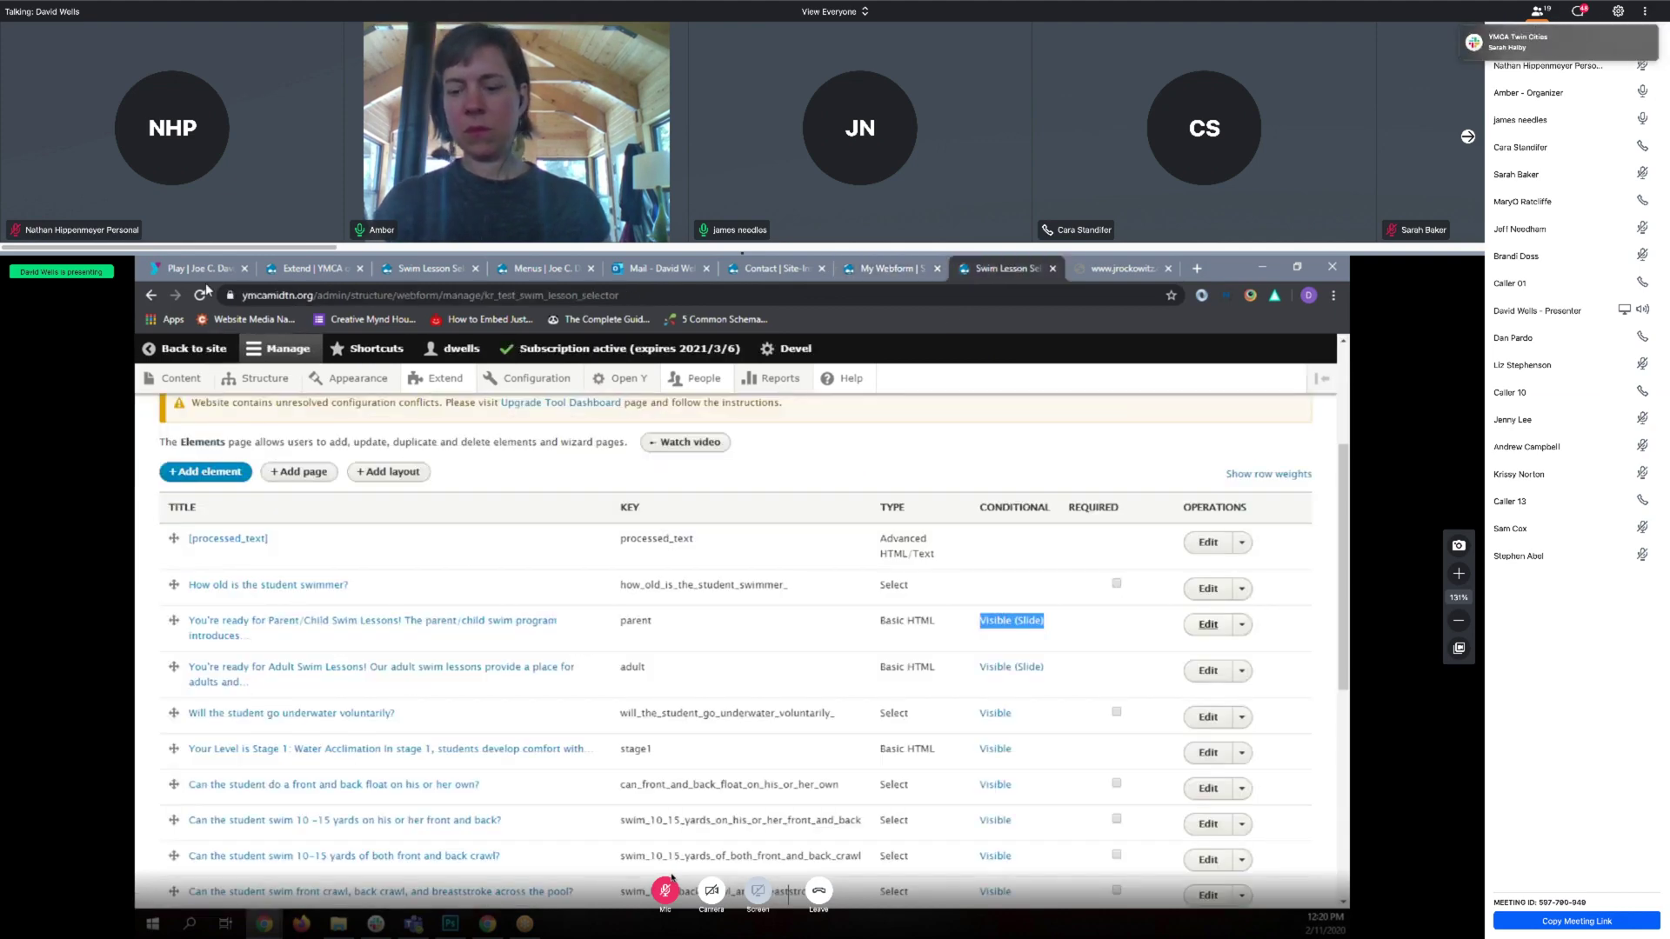
{"action": "left_click", "coordinate": [152, 296]}
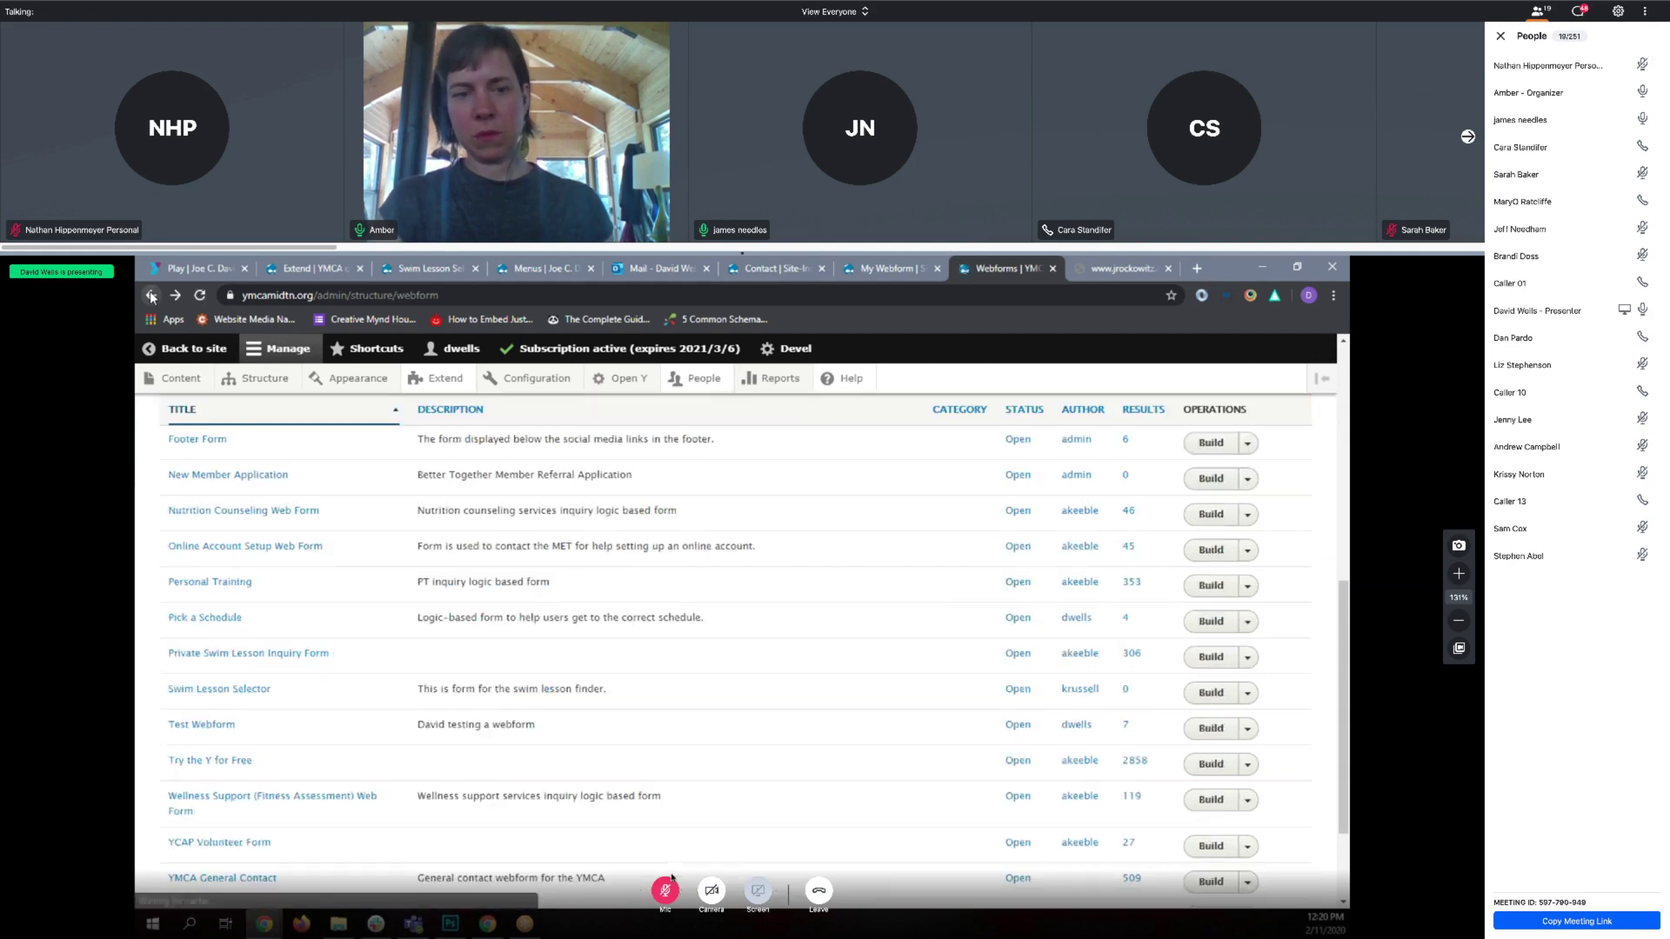
{"action": "left_click", "coordinate": [152, 296]}
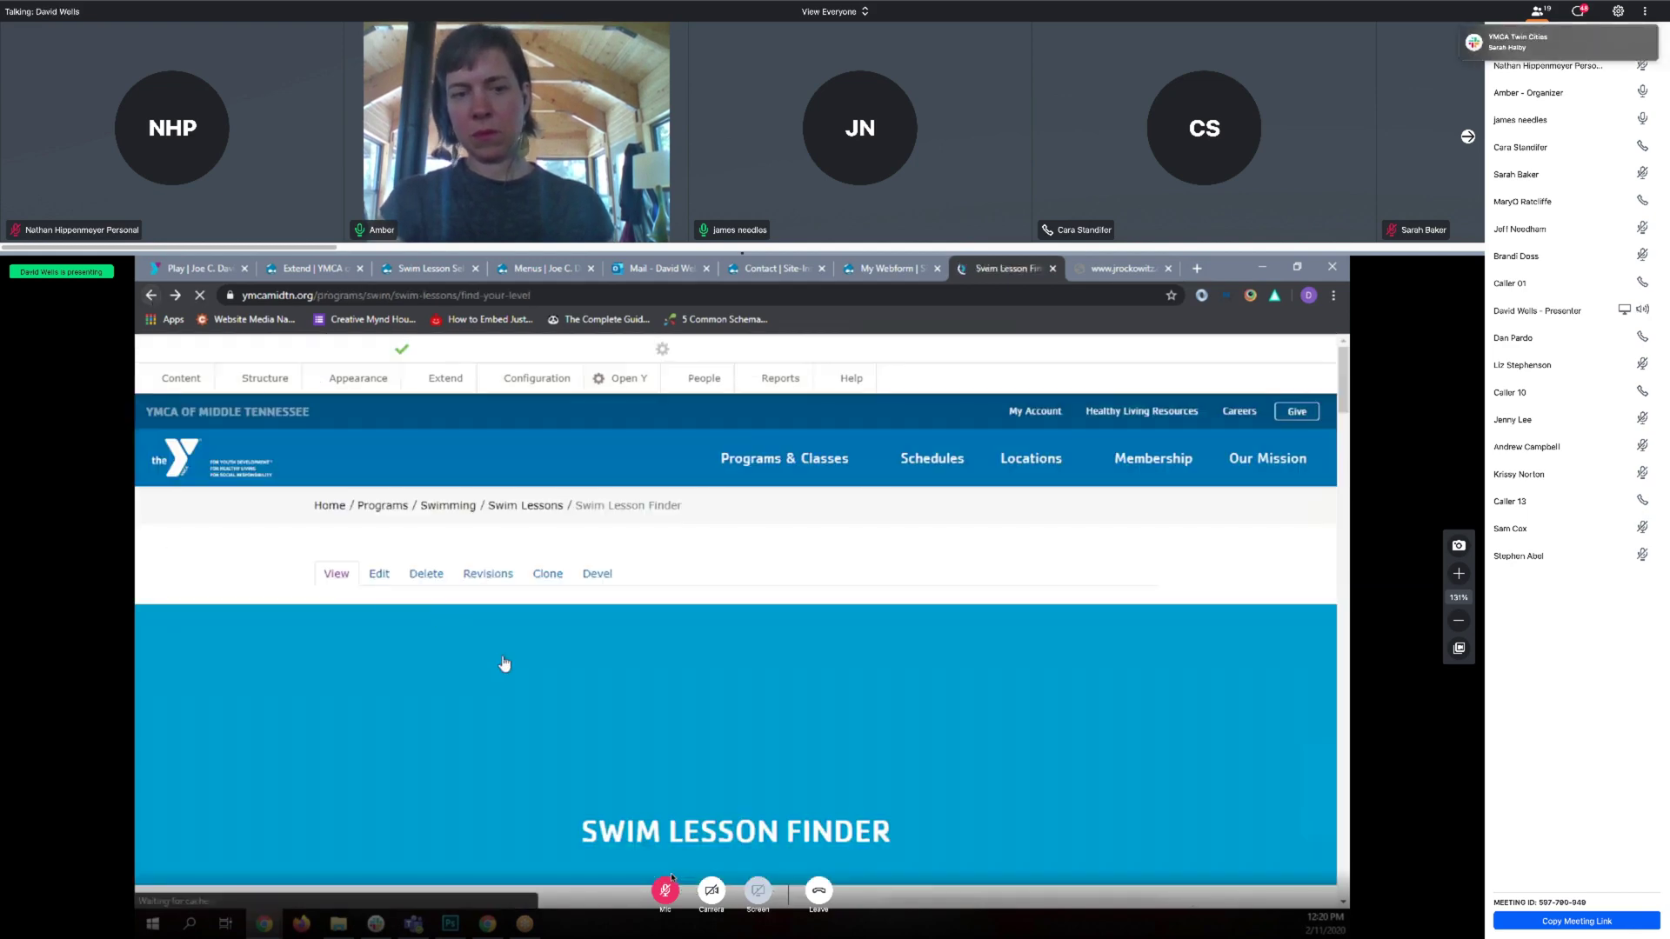
{"action": "scroll", "coordinate": [517, 642], "scroll_direction": "down", "scroll_amount": 3}
{"action": "scroll", "coordinate": [519, 642], "scroll_direction": "down", "scroll_amount": 3}
Pick 6-36 months as the swimmer's age to show the Parent/Child result, then return to Webforms.
{"action": "left_click", "coordinate": [505, 646]}
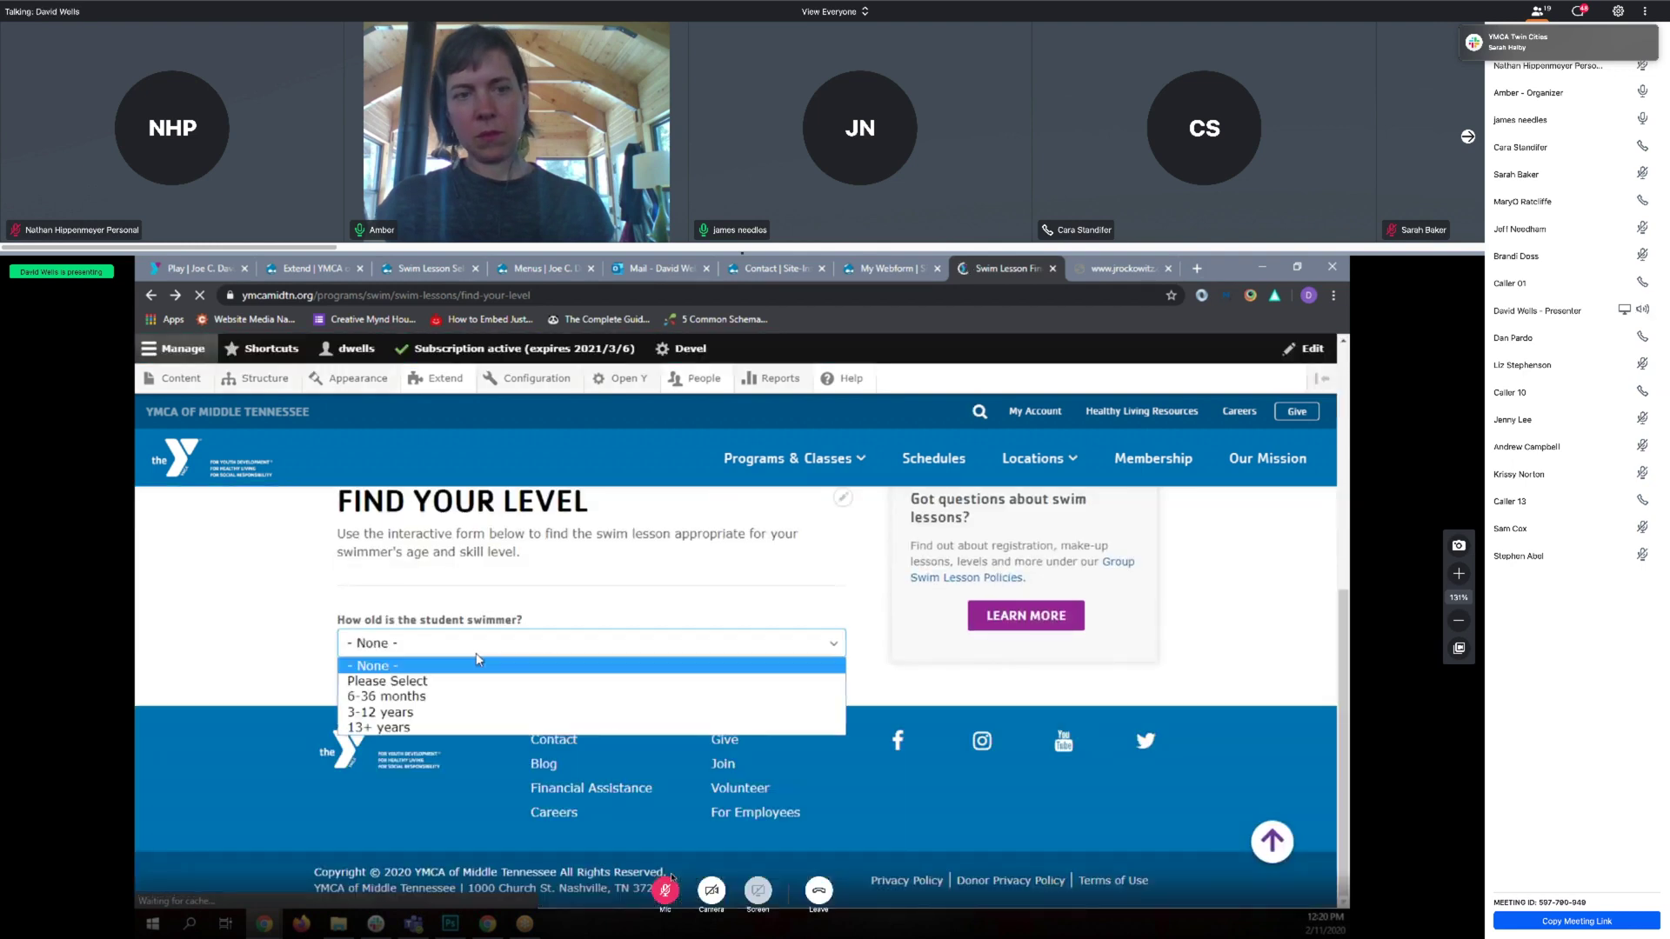
{"action": "left_click", "coordinate": [424, 696]}
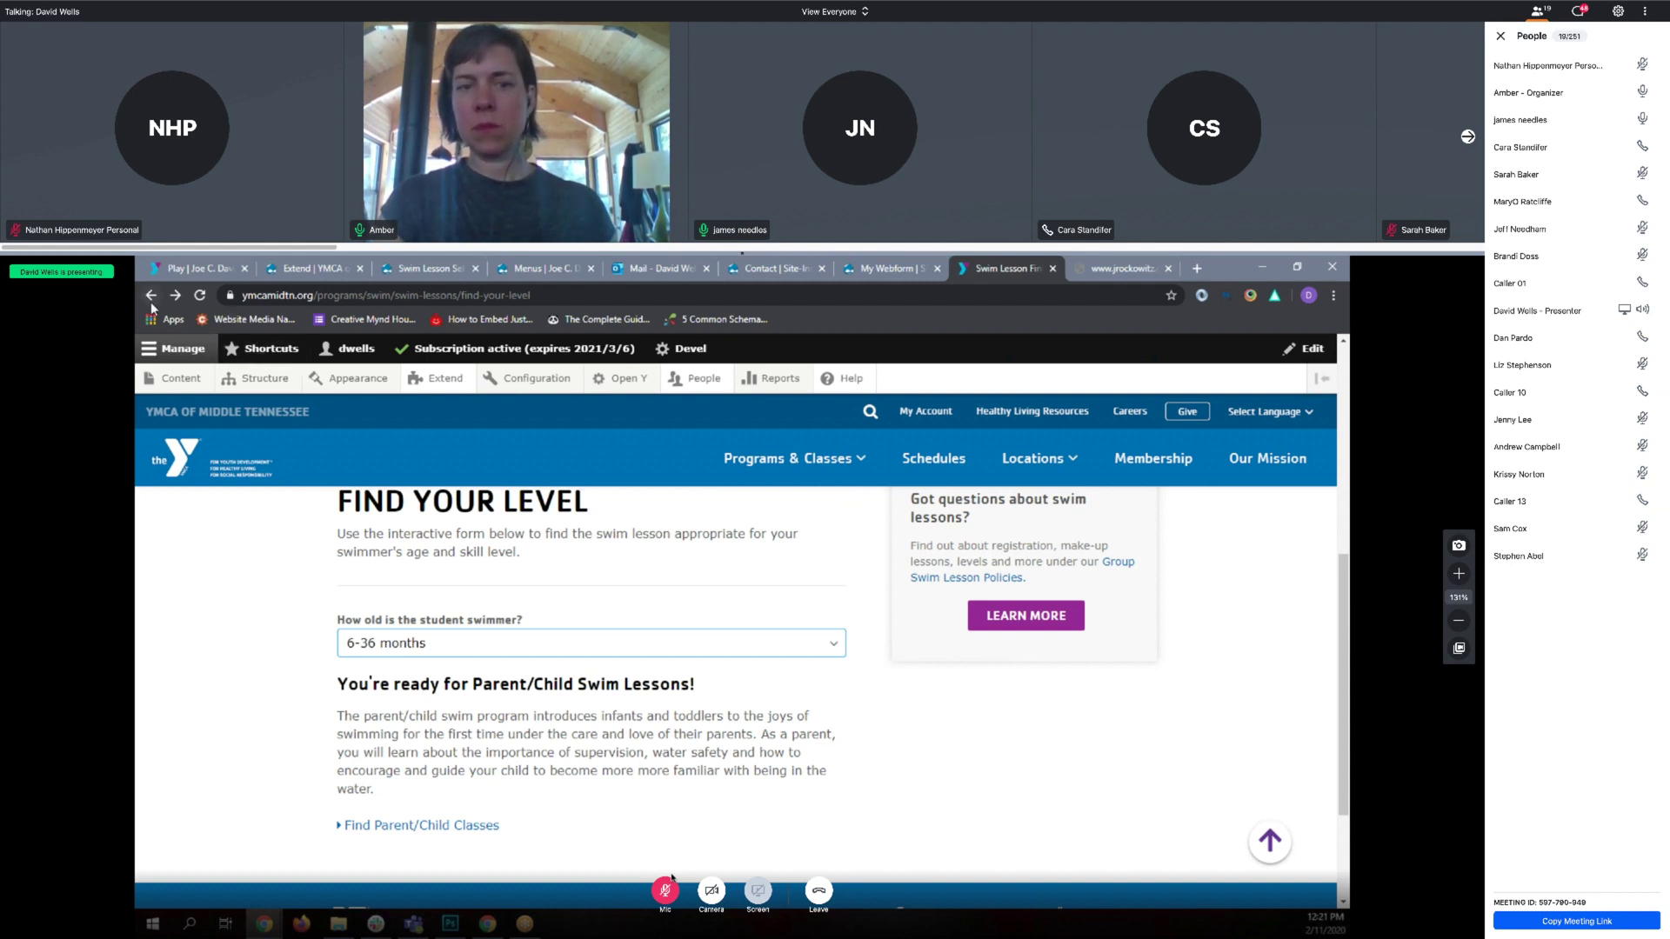
{"action": "left_click", "coordinate": [176, 296]}
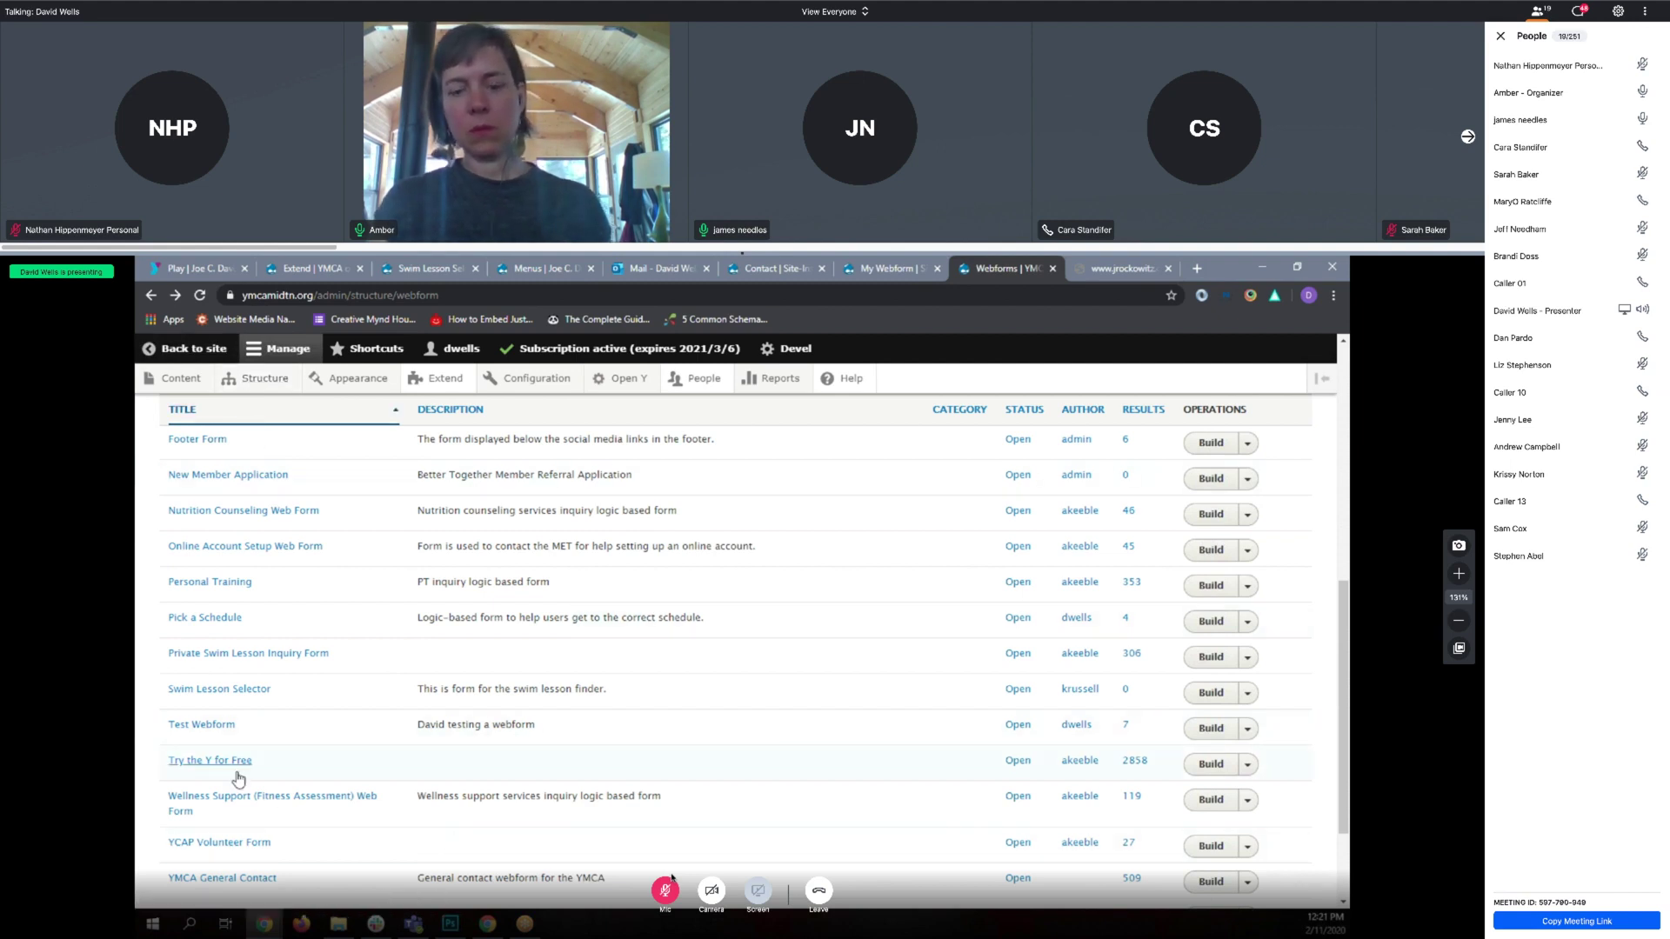
Open YMCA Member Referral Application in the builder, review its new-member and referring-member fields, then go to Settings.
{"action": "scroll", "coordinate": [252, 788], "scroll_direction": "down", "scroll_amount": 3}
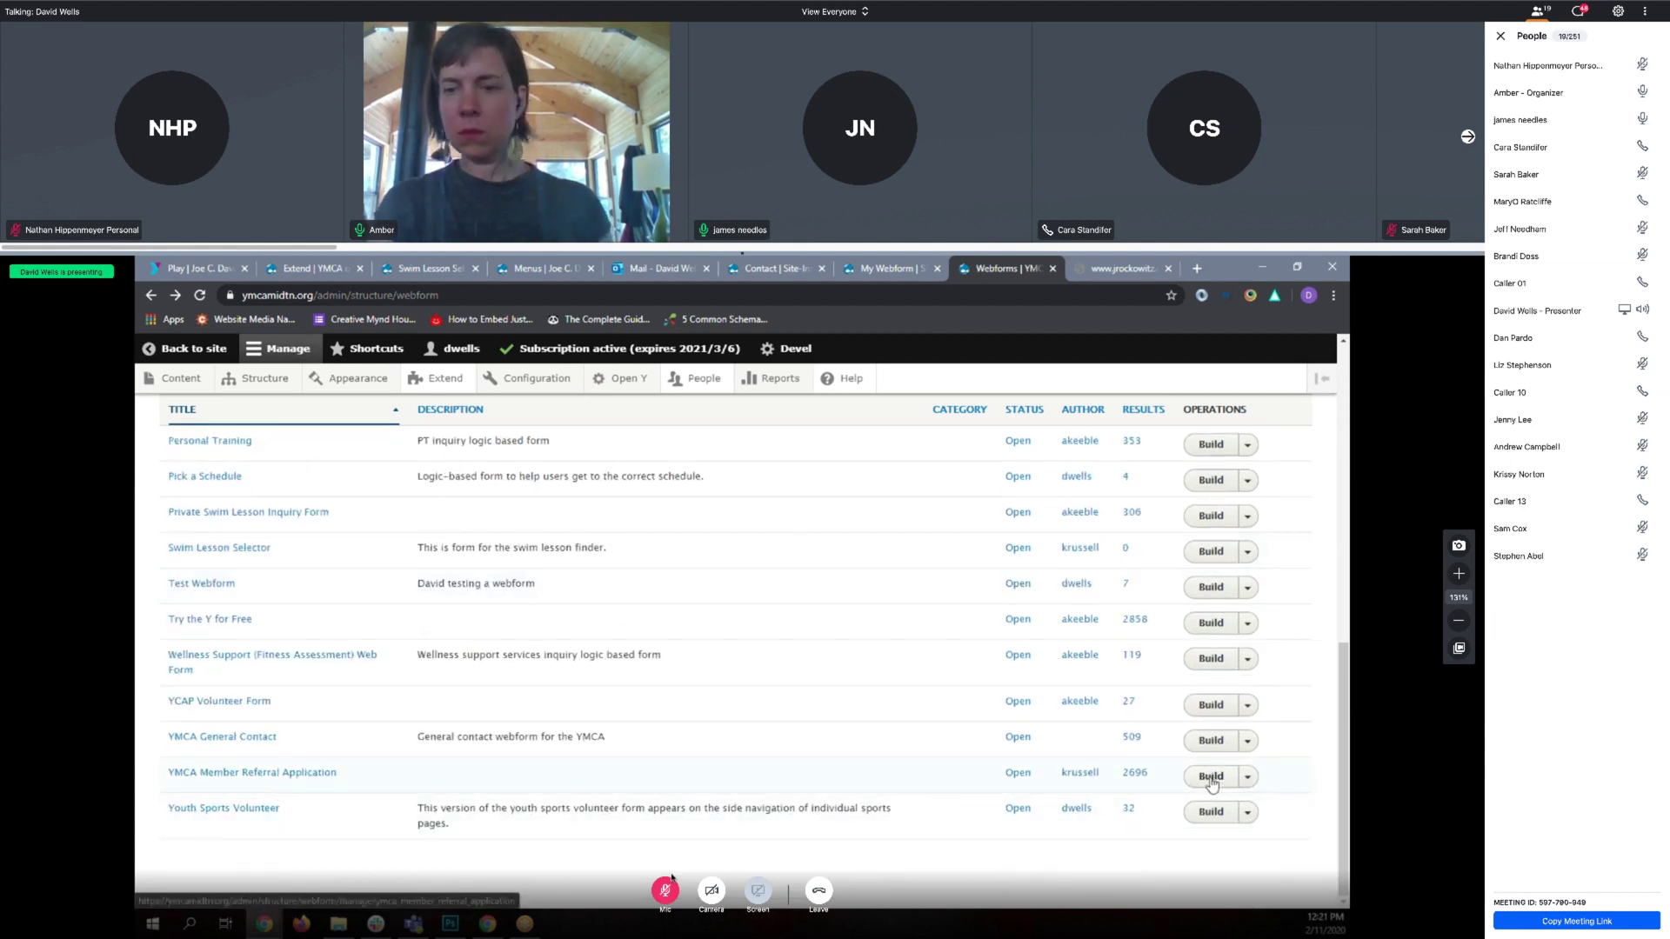
{"action": "left_click", "coordinate": [1211, 784]}
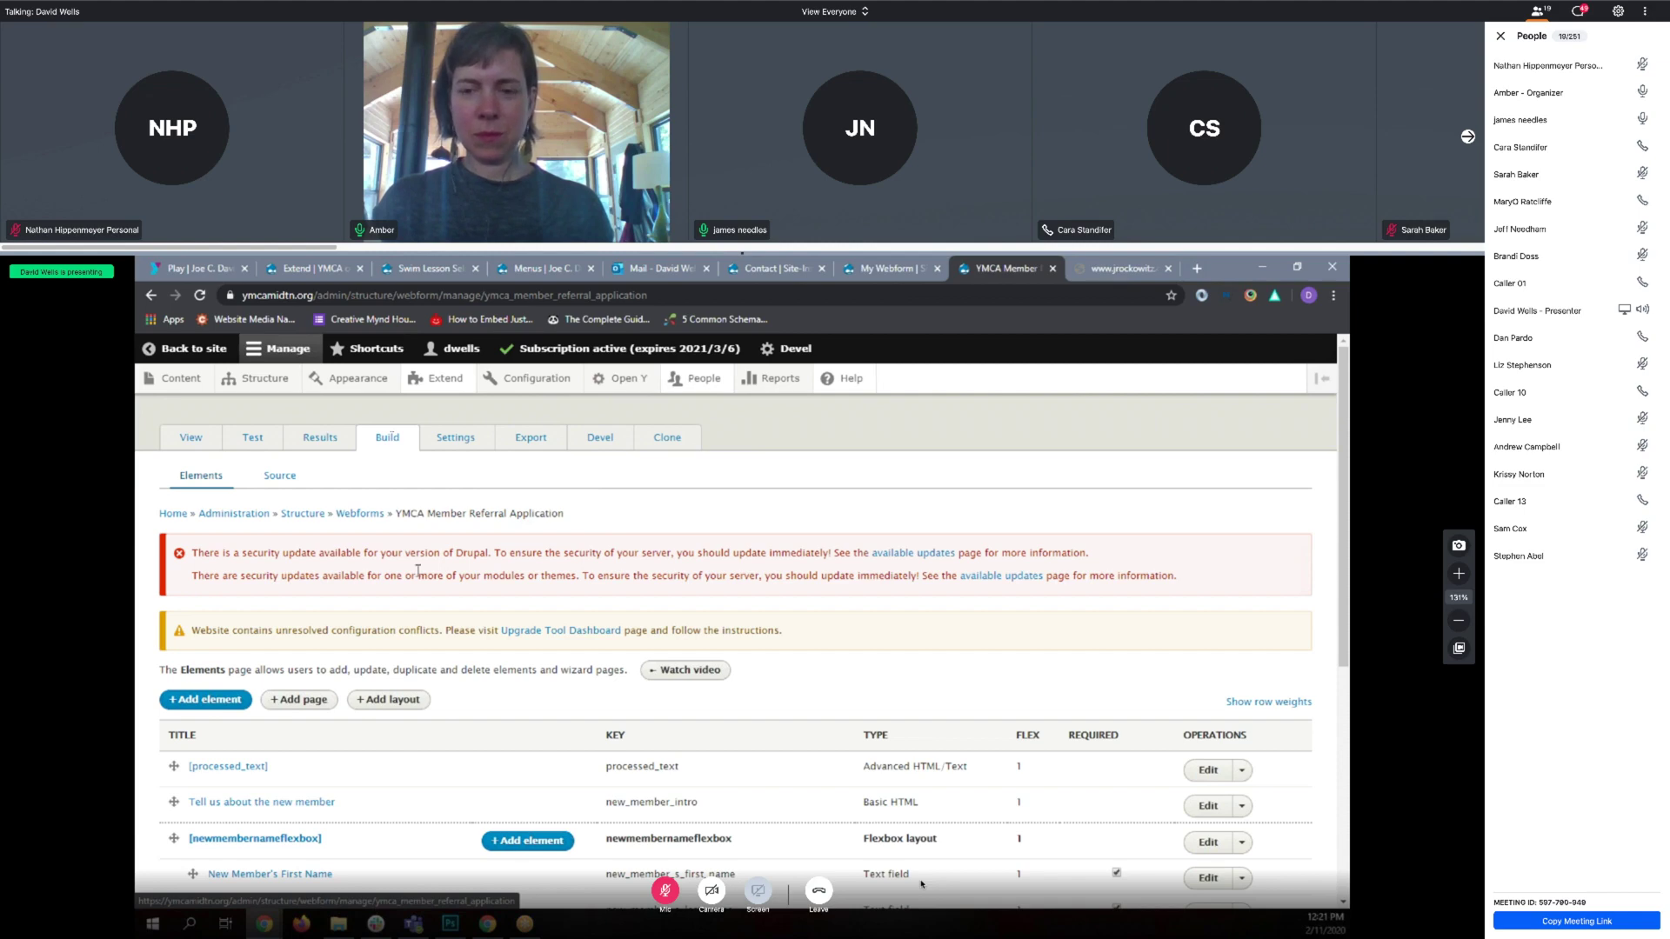
{"action": "scroll", "coordinate": [521, 574], "scroll_direction": "down", "scroll_amount": 4}
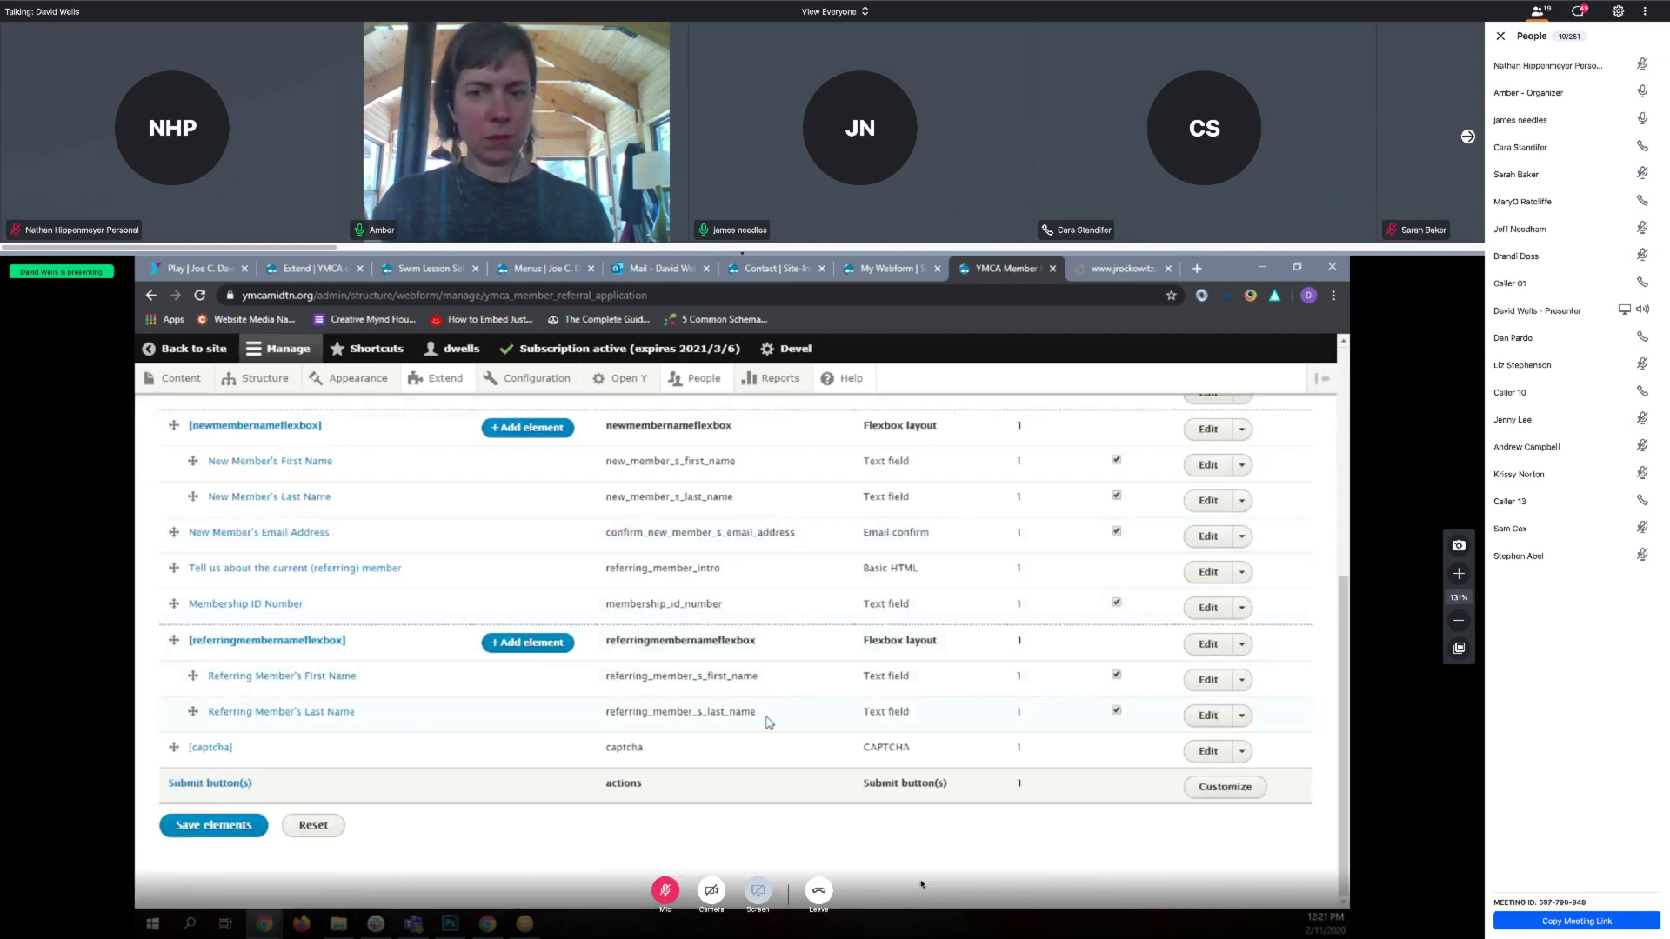
{"action": "scroll", "coordinate": [769, 722], "scroll_direction": "up", "scroll_amount": 2}
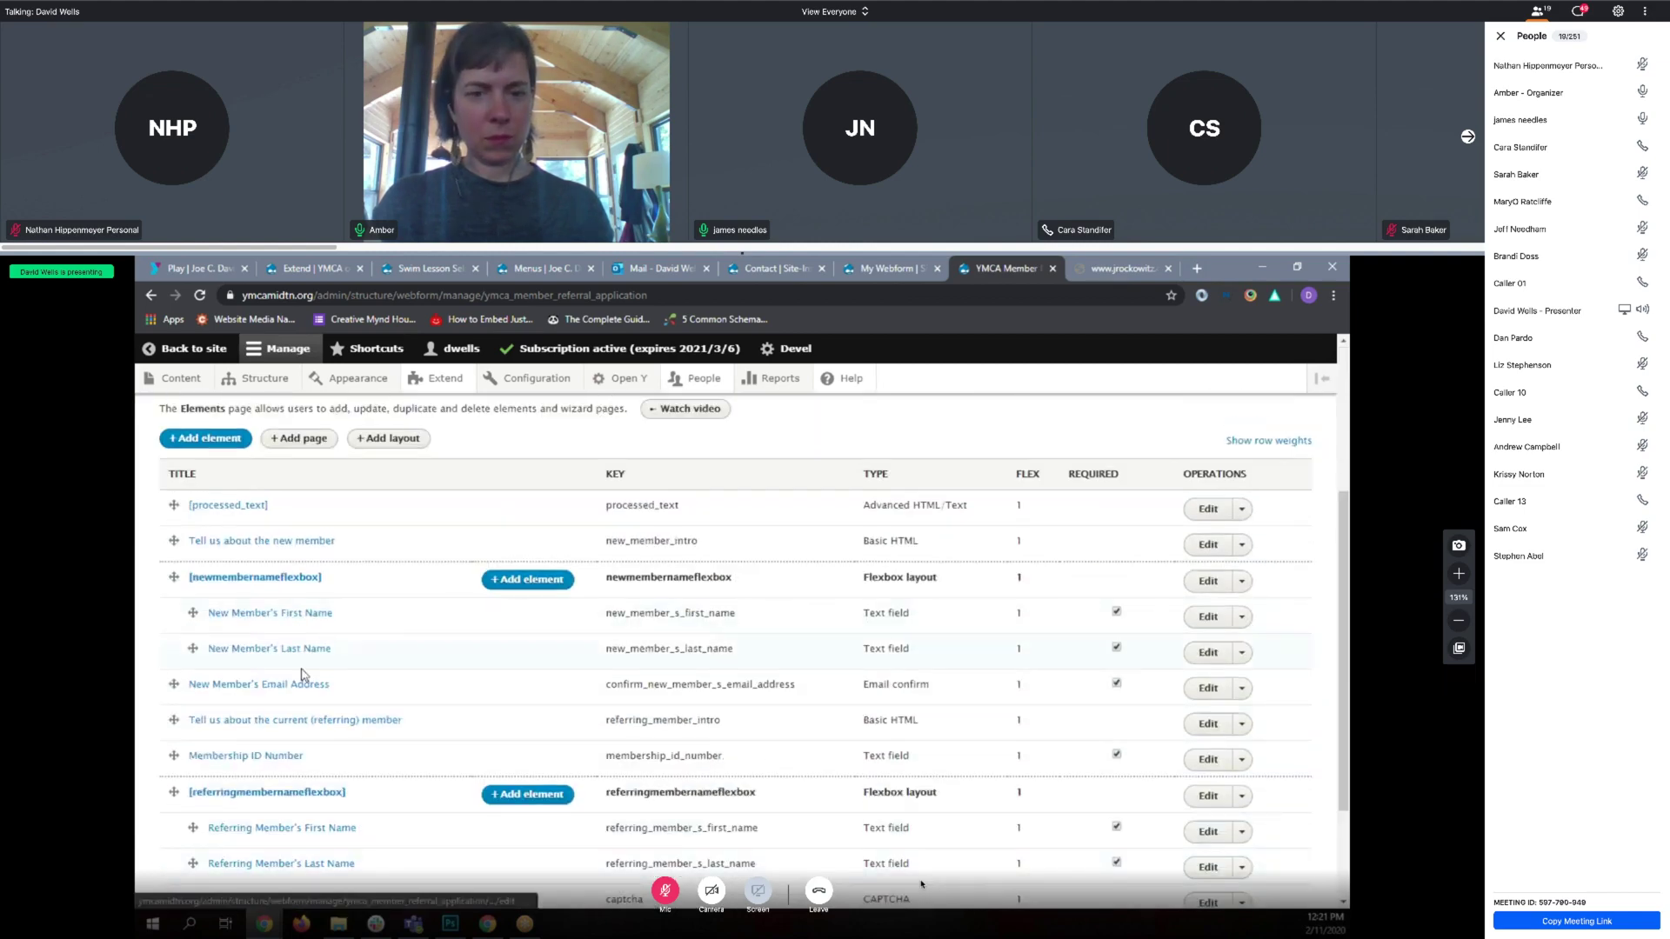
{"action": "scroll", "coordinate": [383, 725], "scroll_direction": "up", "scroll_amount": 3}
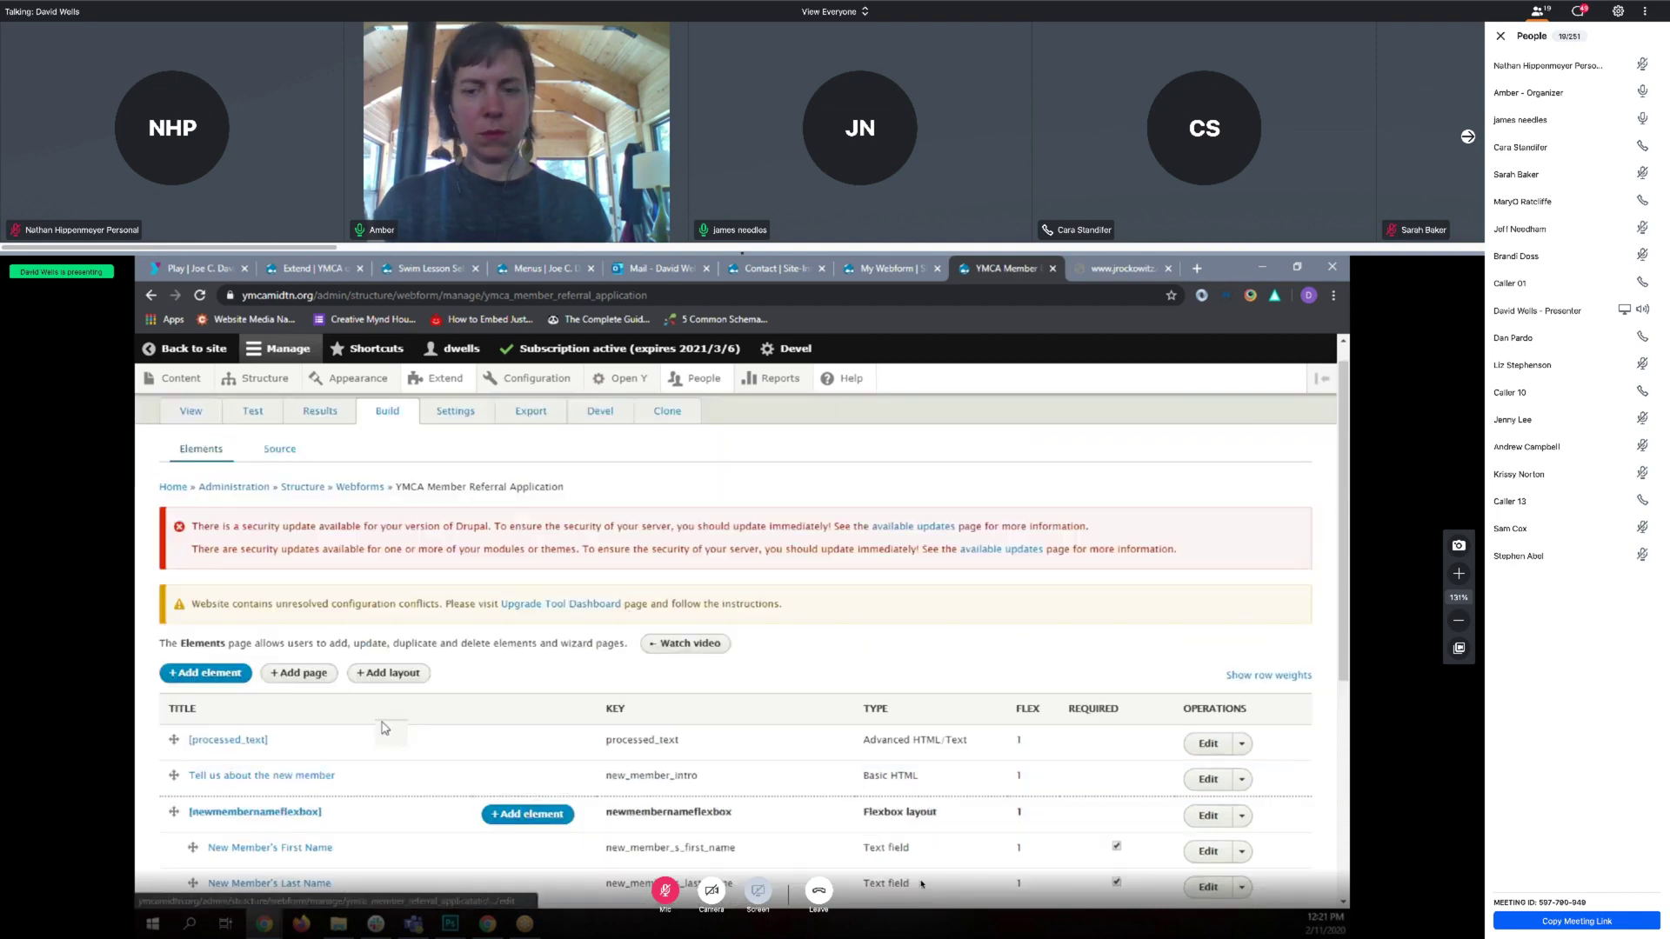
{"action": "scroll", "coordinate": [386, 728], "scroll_direction": "up", "scroll_amount": 1}
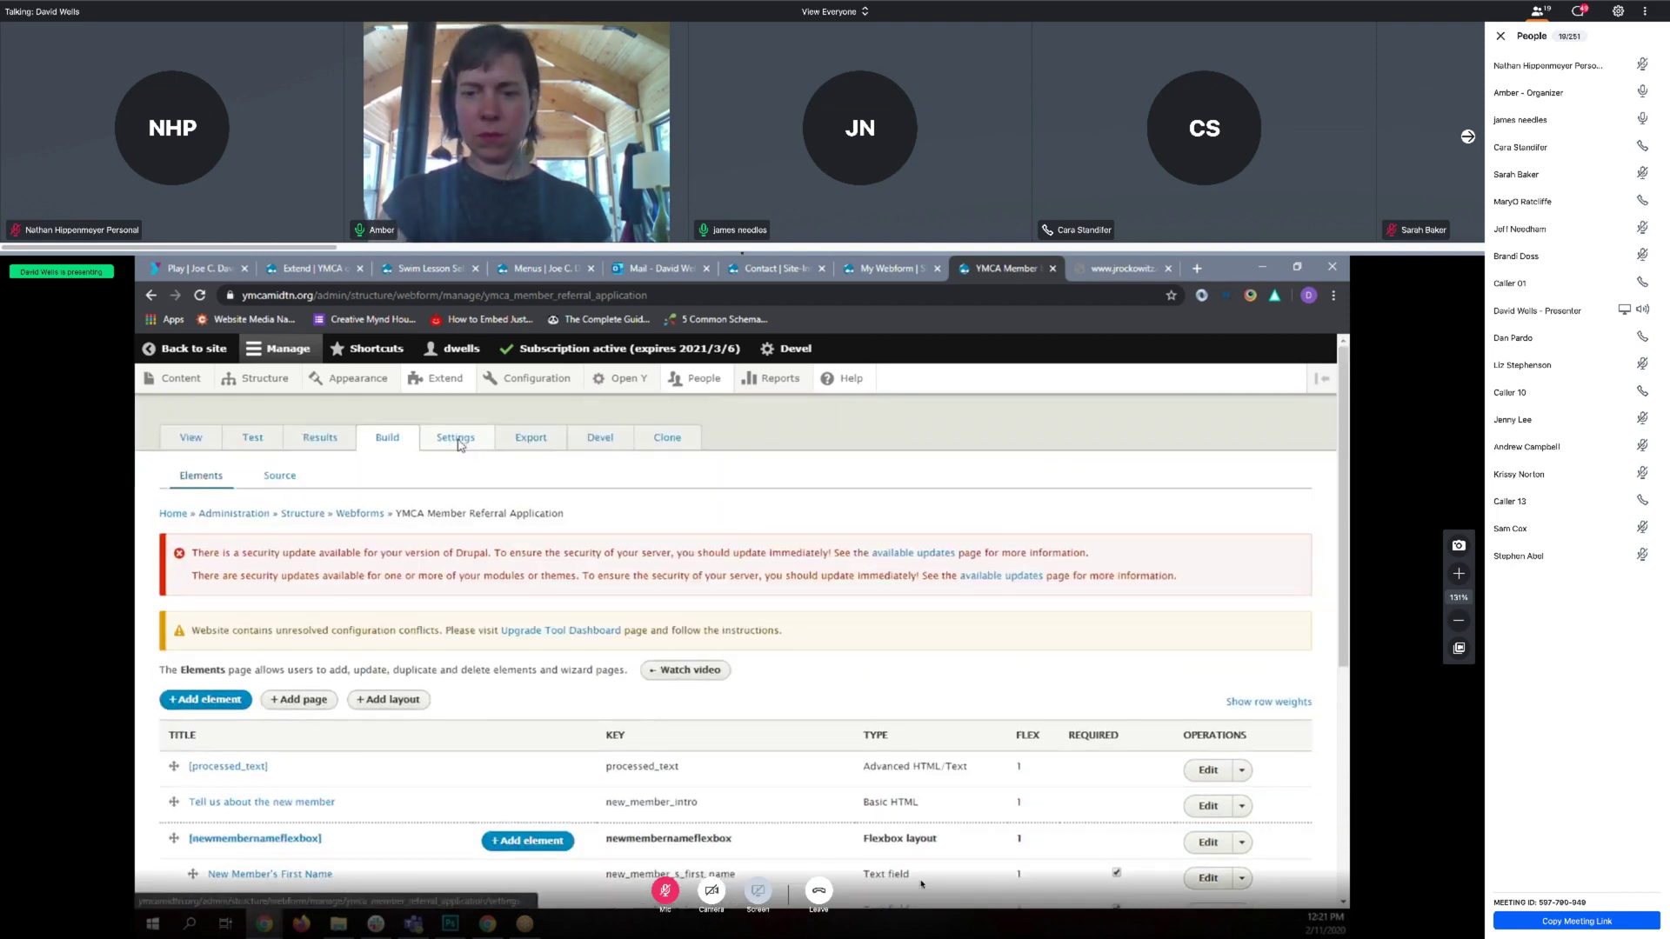
{"action": "scroll", "coordinate": [459, 445], "scroll_direction": "down", "scroll_amount": 4}
{"action": "scroll", "coordinate": [459, 446], "scroll_direction": "up", "scroll_amount": 4}
{"action": "scroll", "coordinate": [444, 445], "scroll_direction": "up", "scroll_amount": 1}
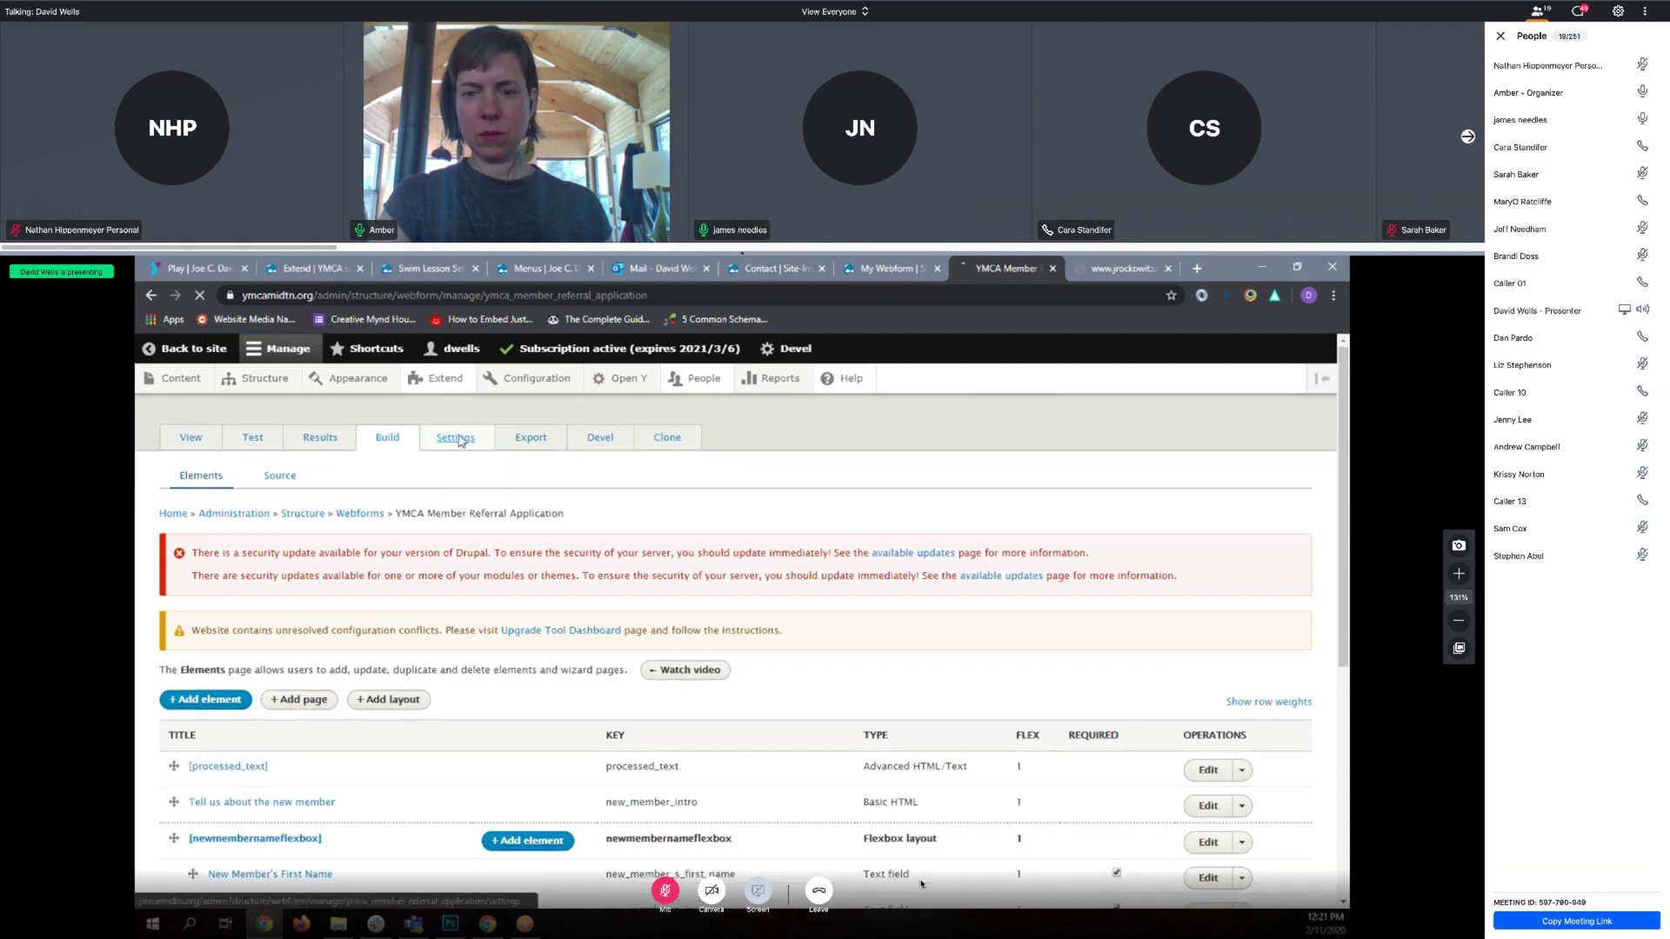
{"action": "left_click", "coordinate": [442, 444]}
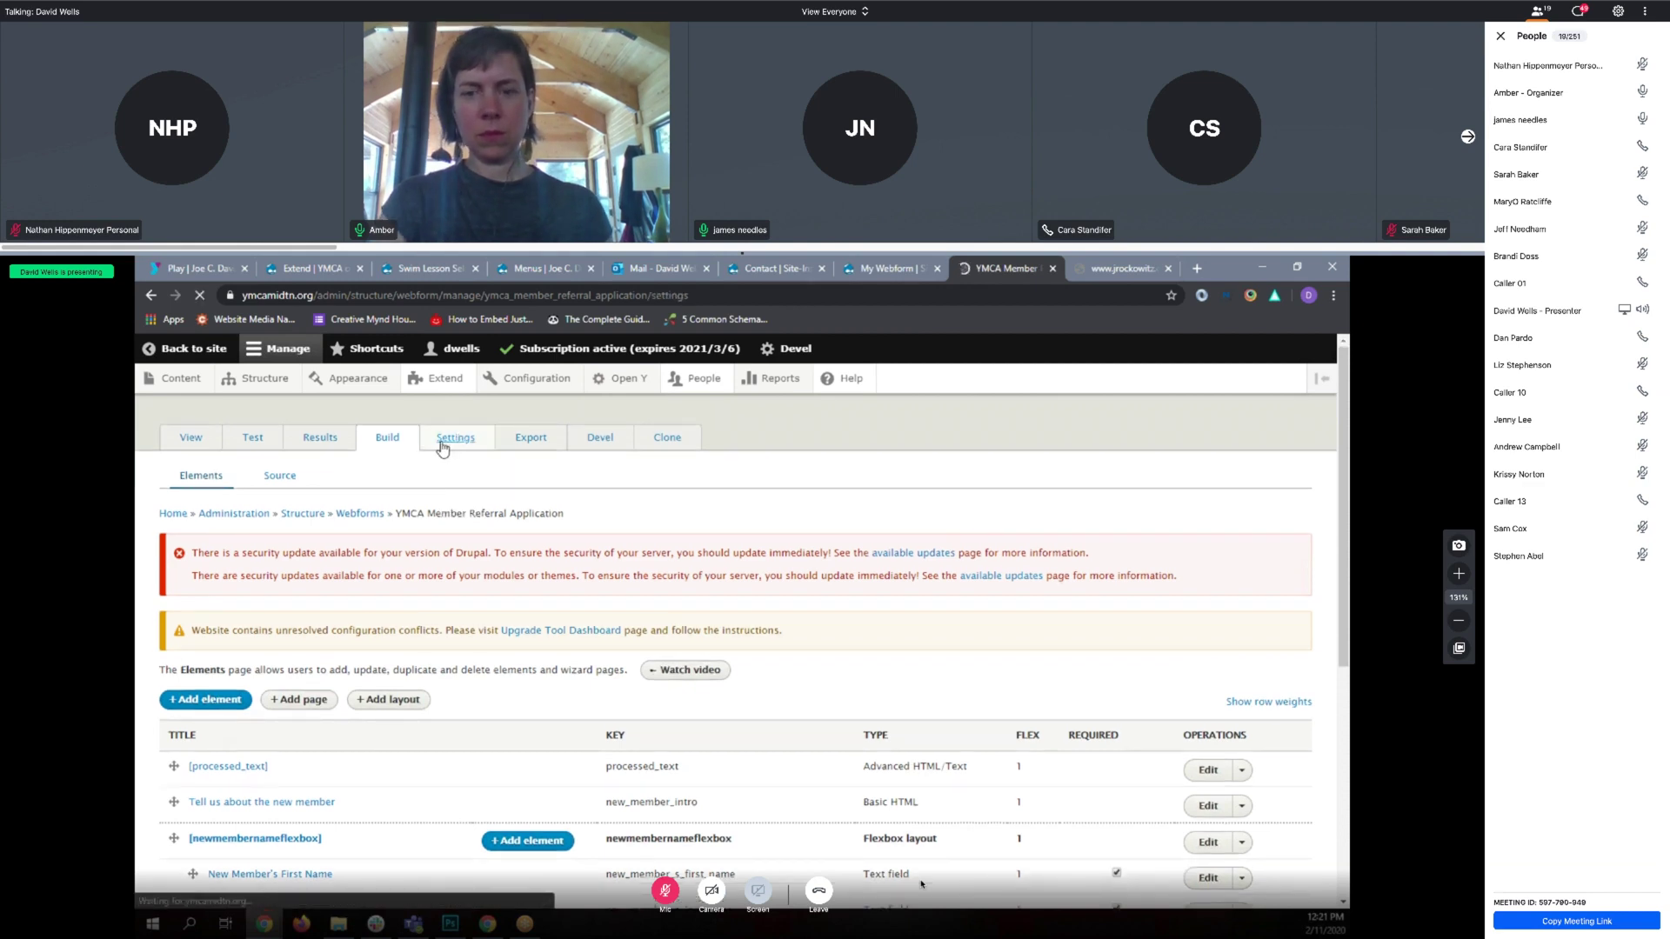
Show the referral form's Emails / Handlers settings, which list no handlers yet.
{"action": "left_click", "coordinate": [574, 477]}
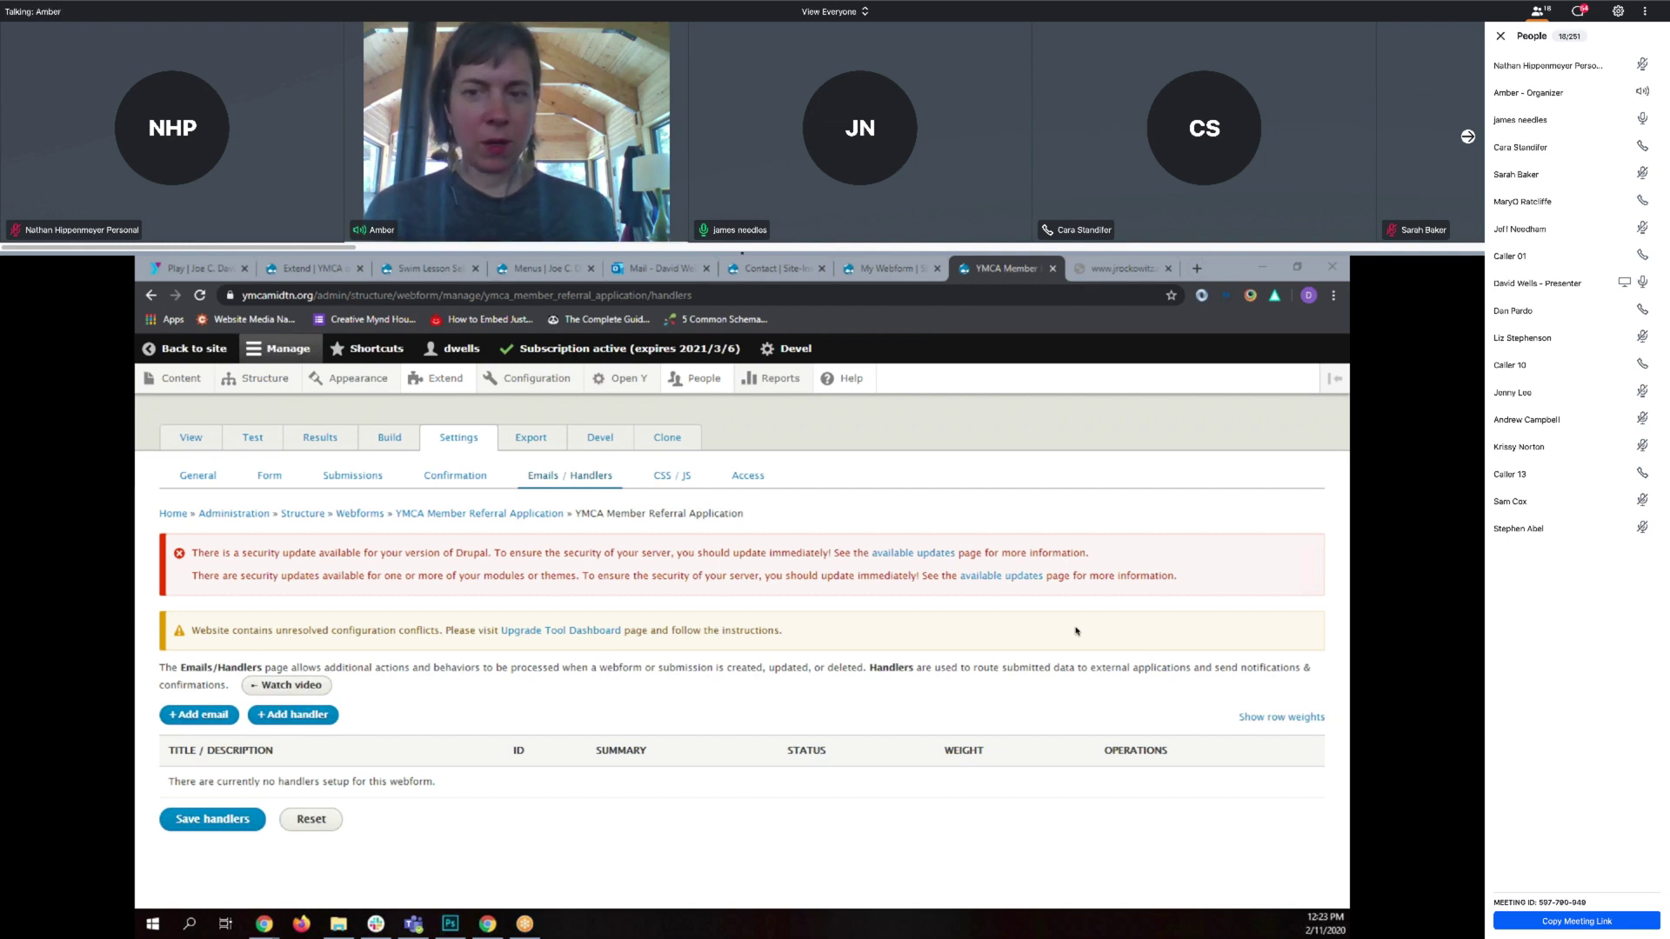
{"action": "mouse_move", "coordinate": [1436, 918]}
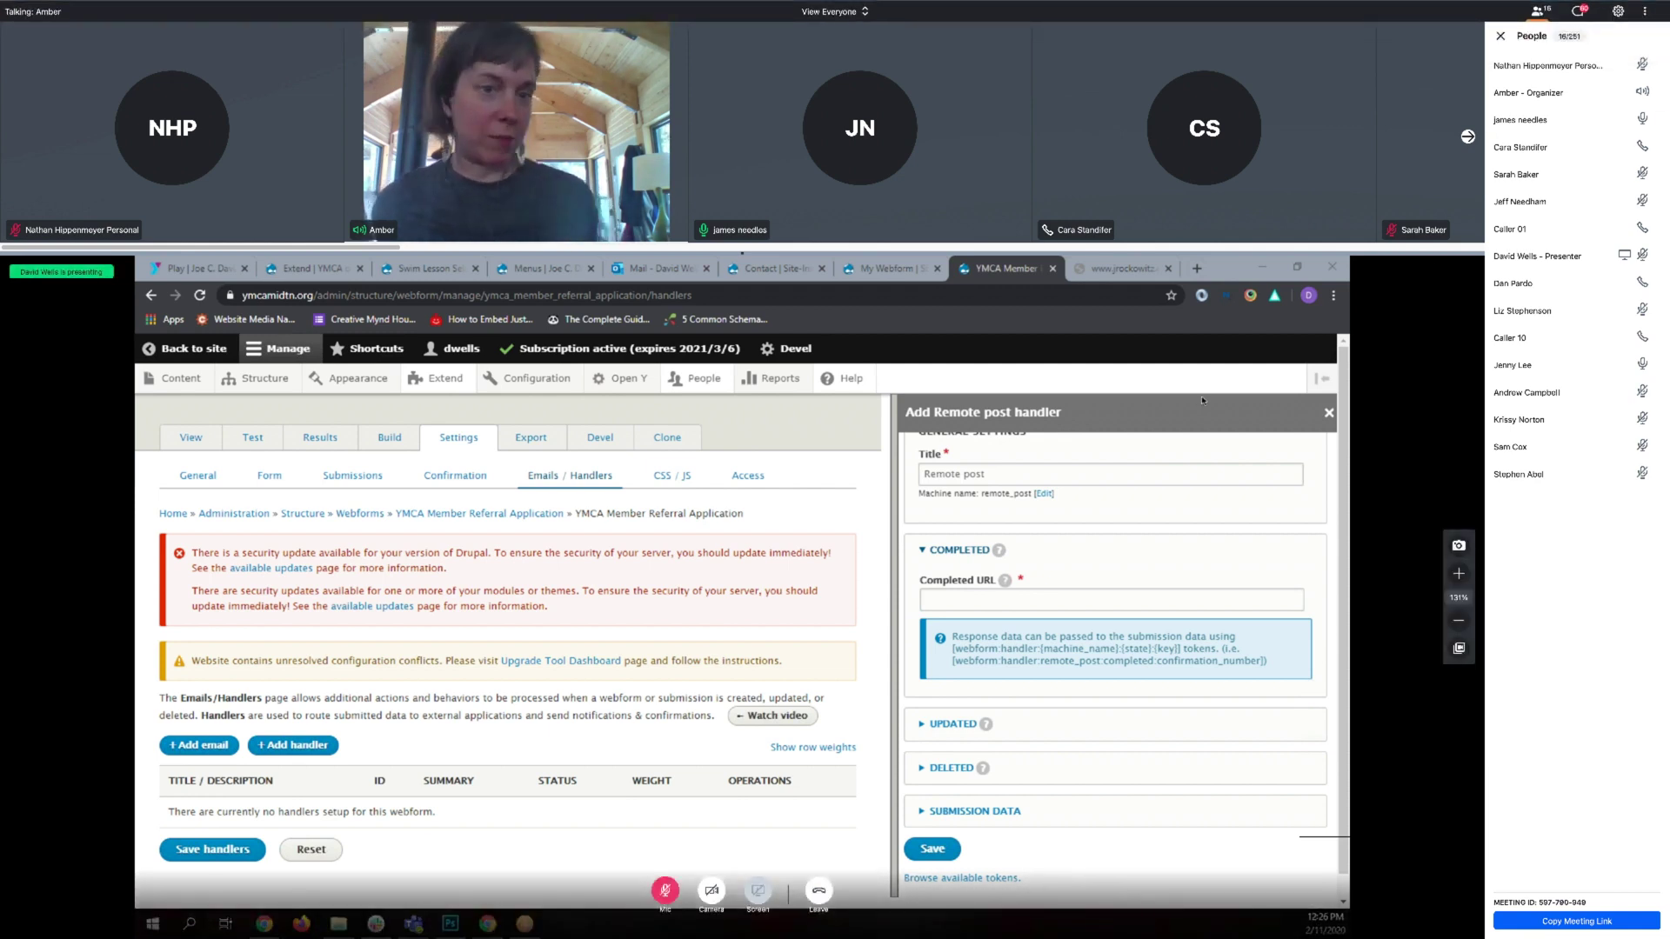
{"action": "left_click", "coordinate": [665, 892]}
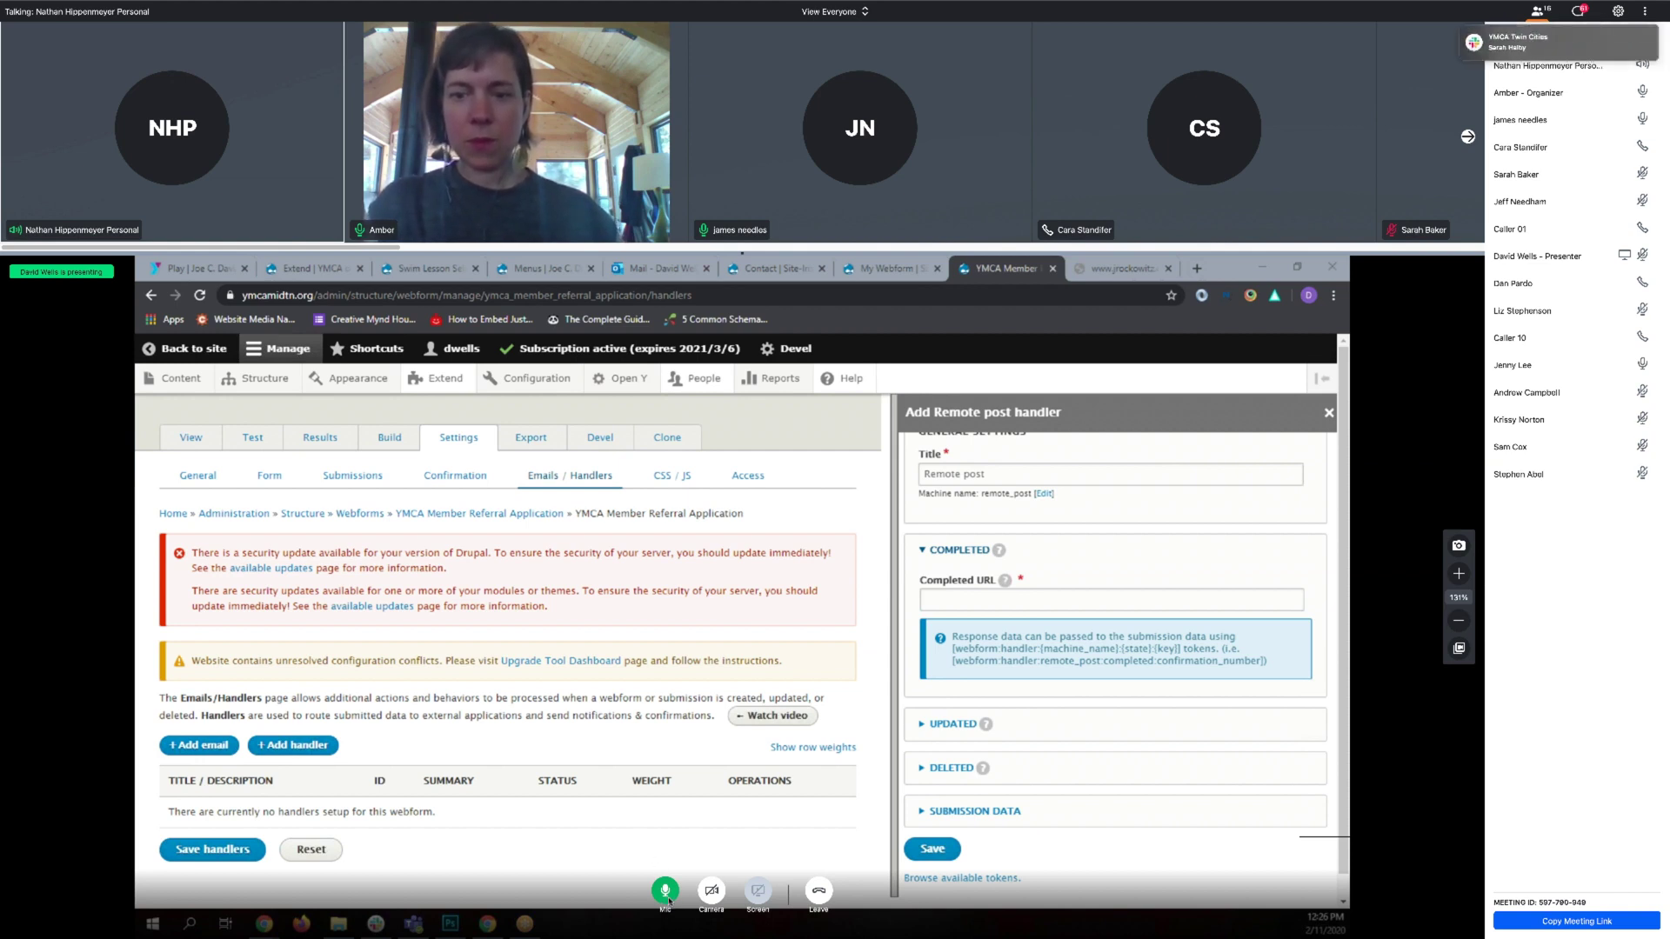
{"action": "left_click", "coordinate": [666, 896]}
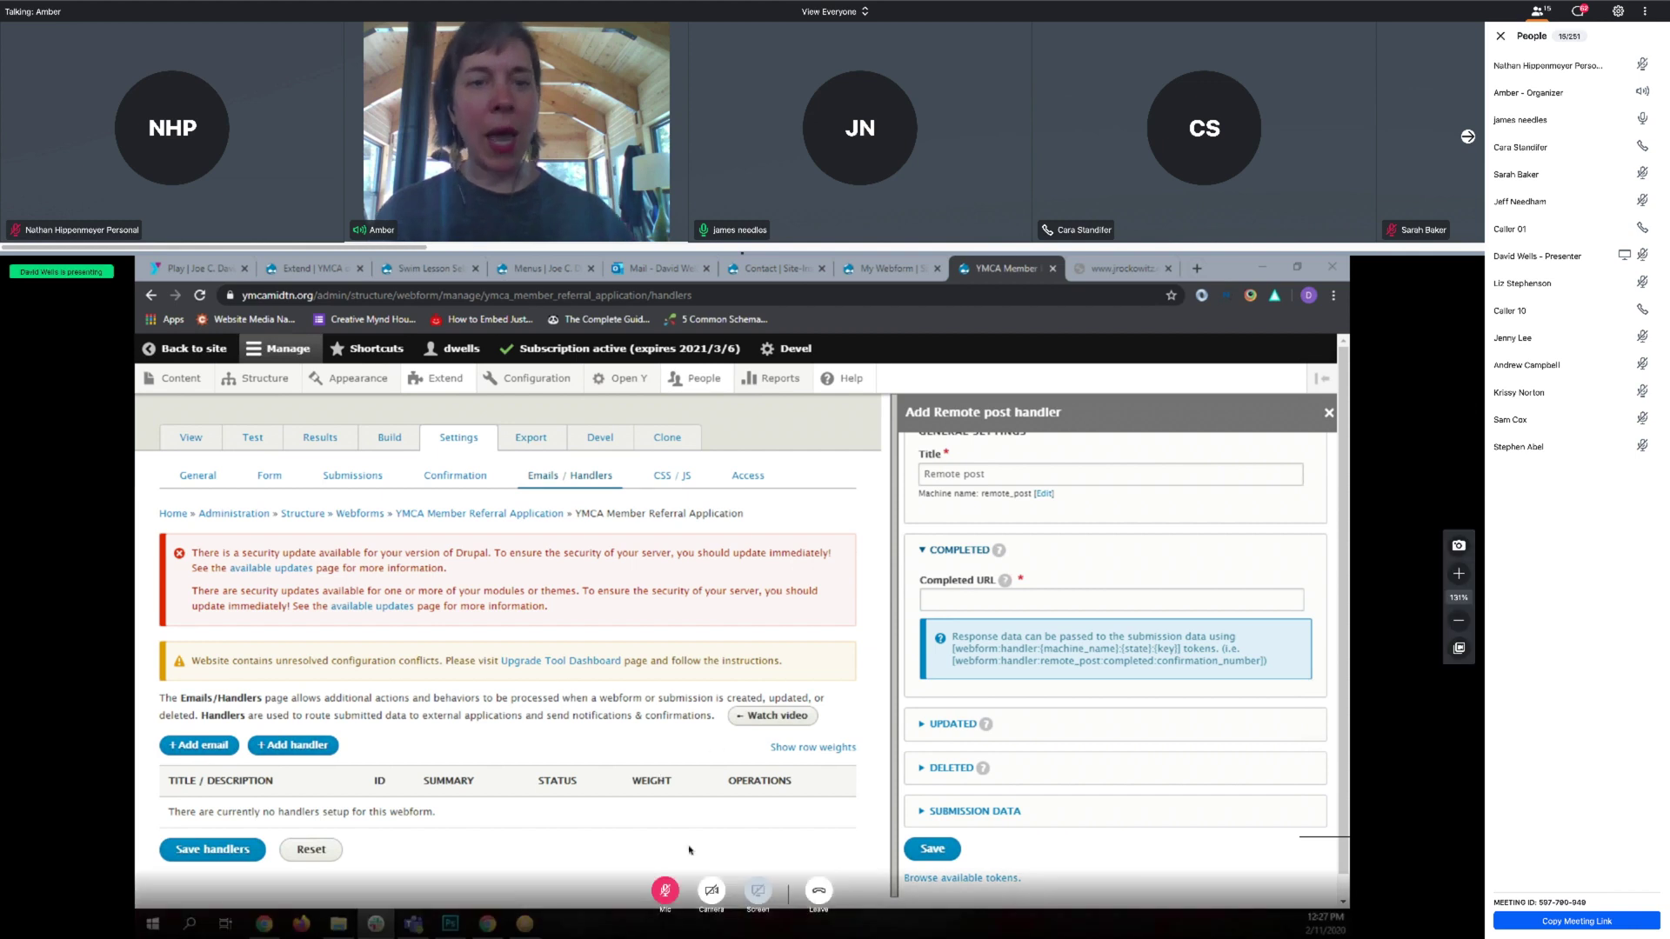
{"action": "left_click", "coordinate": [665, 896]}
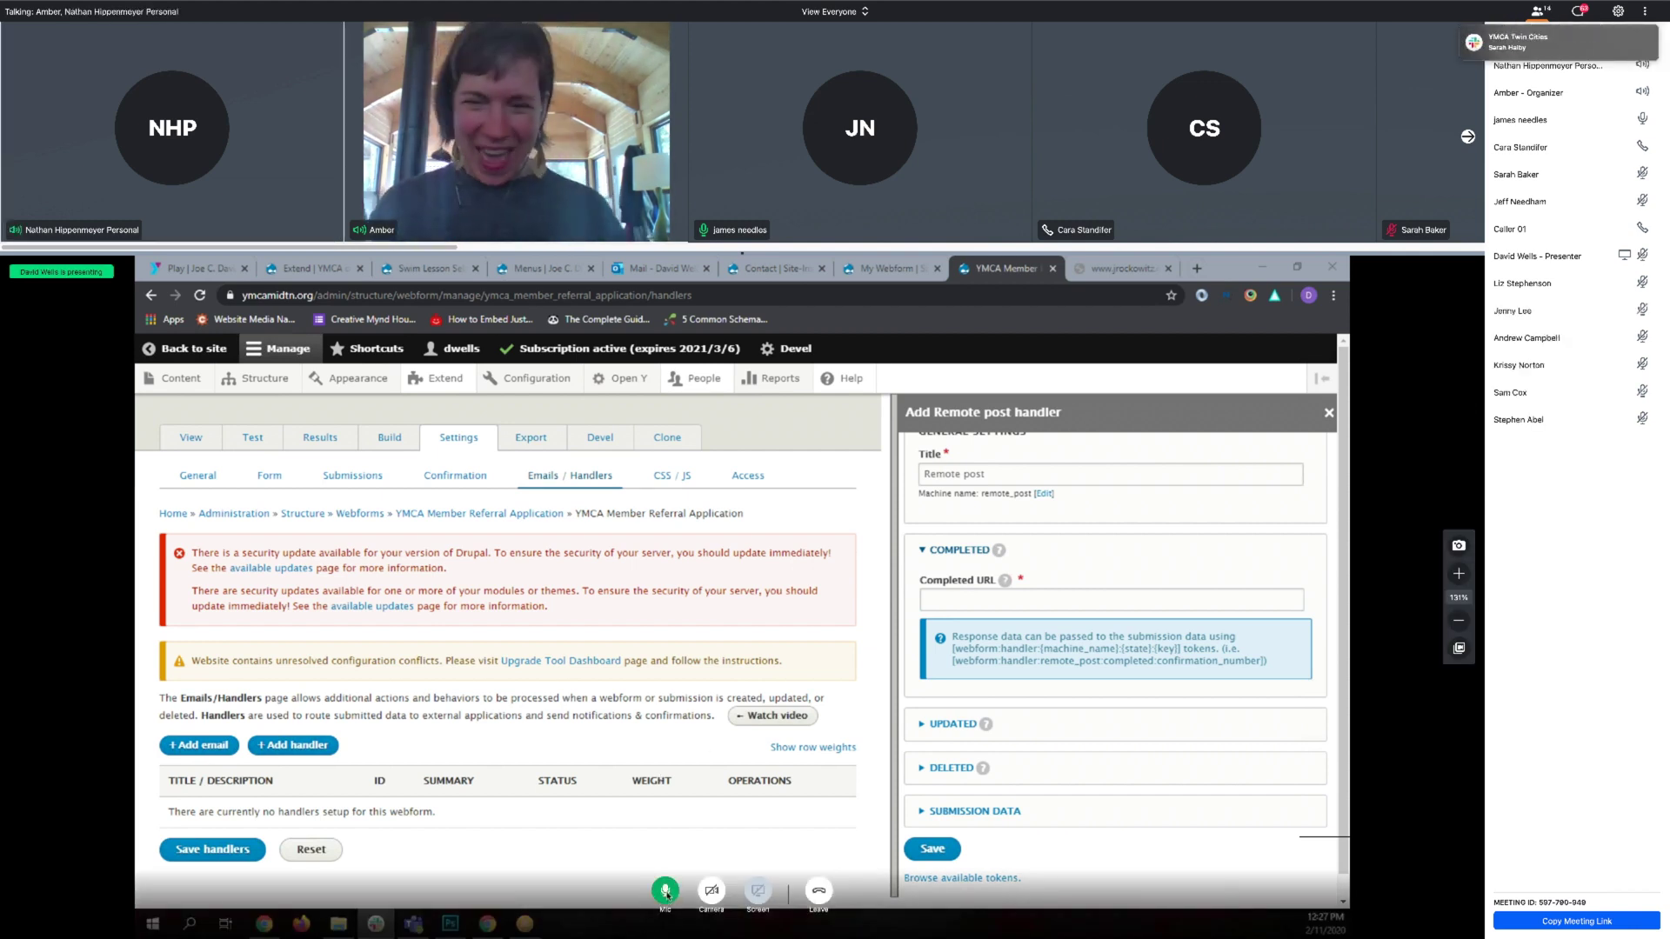
{"action": "left_click", "coordinate": [667, 895]}
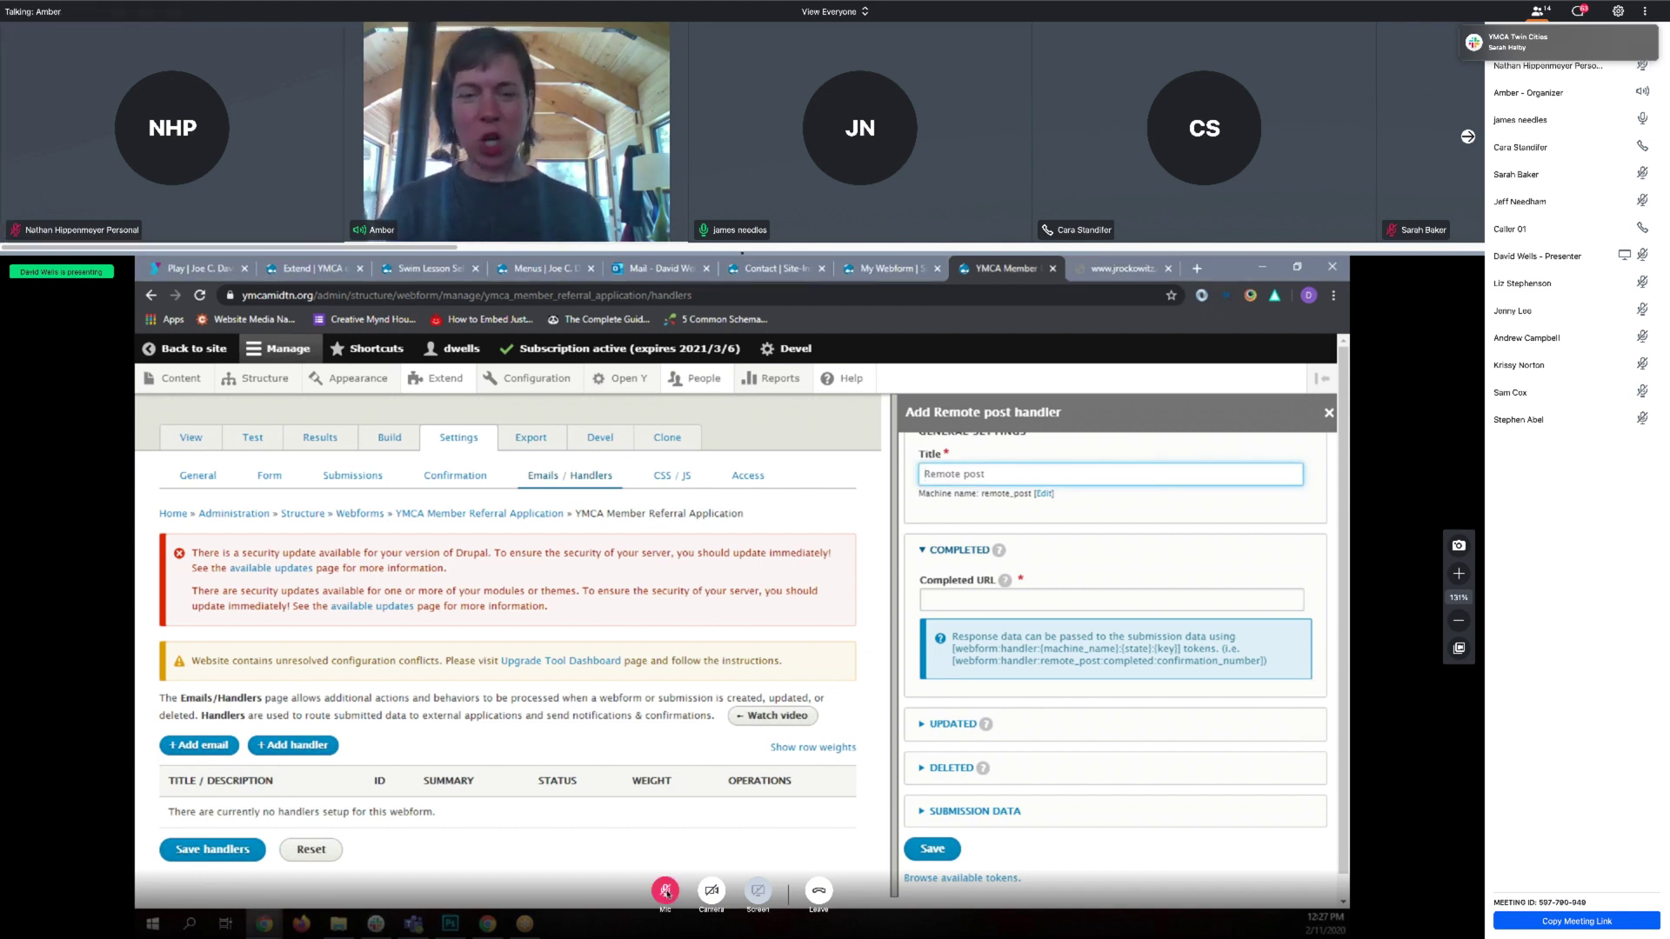
{"action": "left_click", "coordinate": [667, 894]}
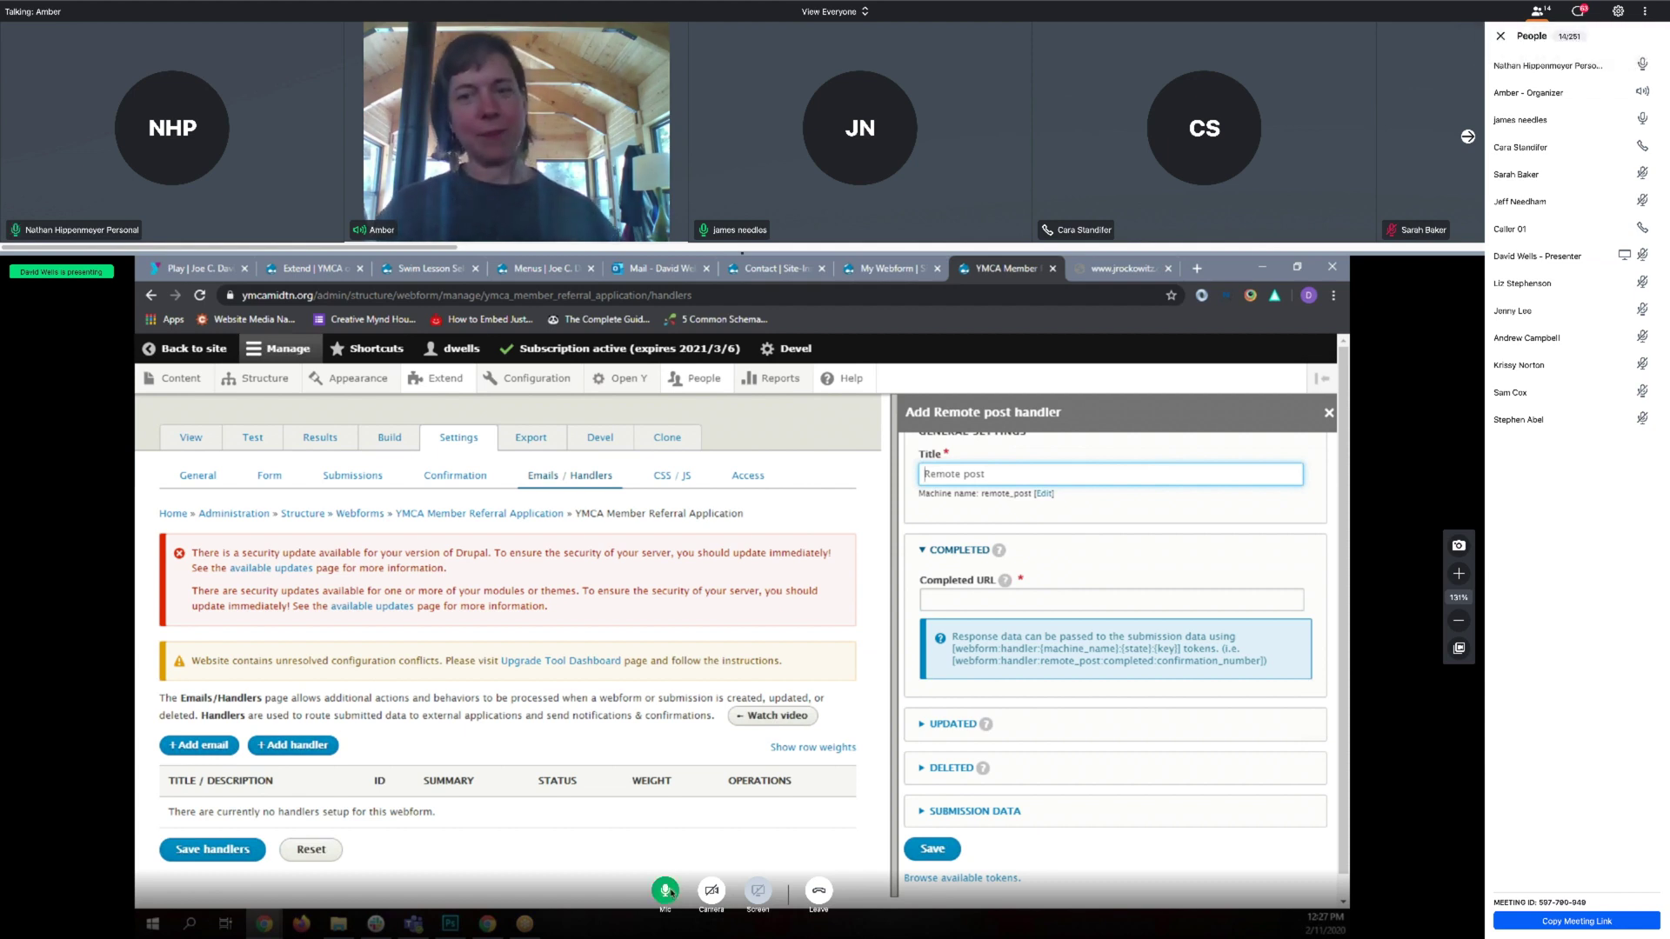
{"action": "left_click", "coordinate": [667, 893]}
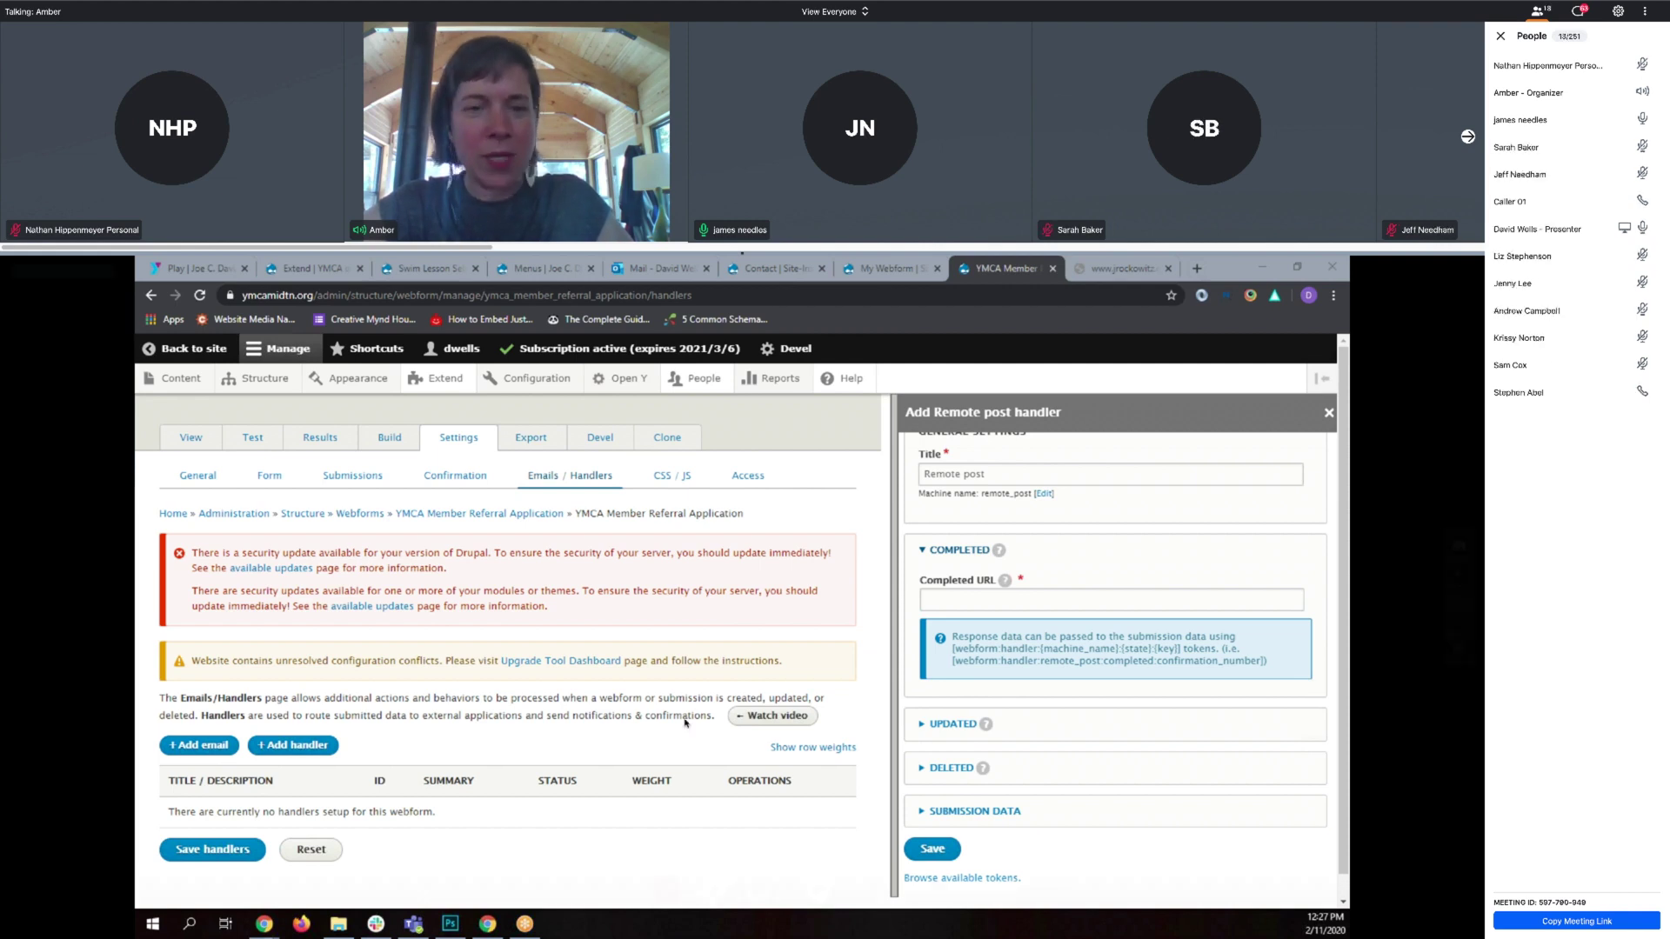
{"action": "left_click", "coordinate": [664, 892]}
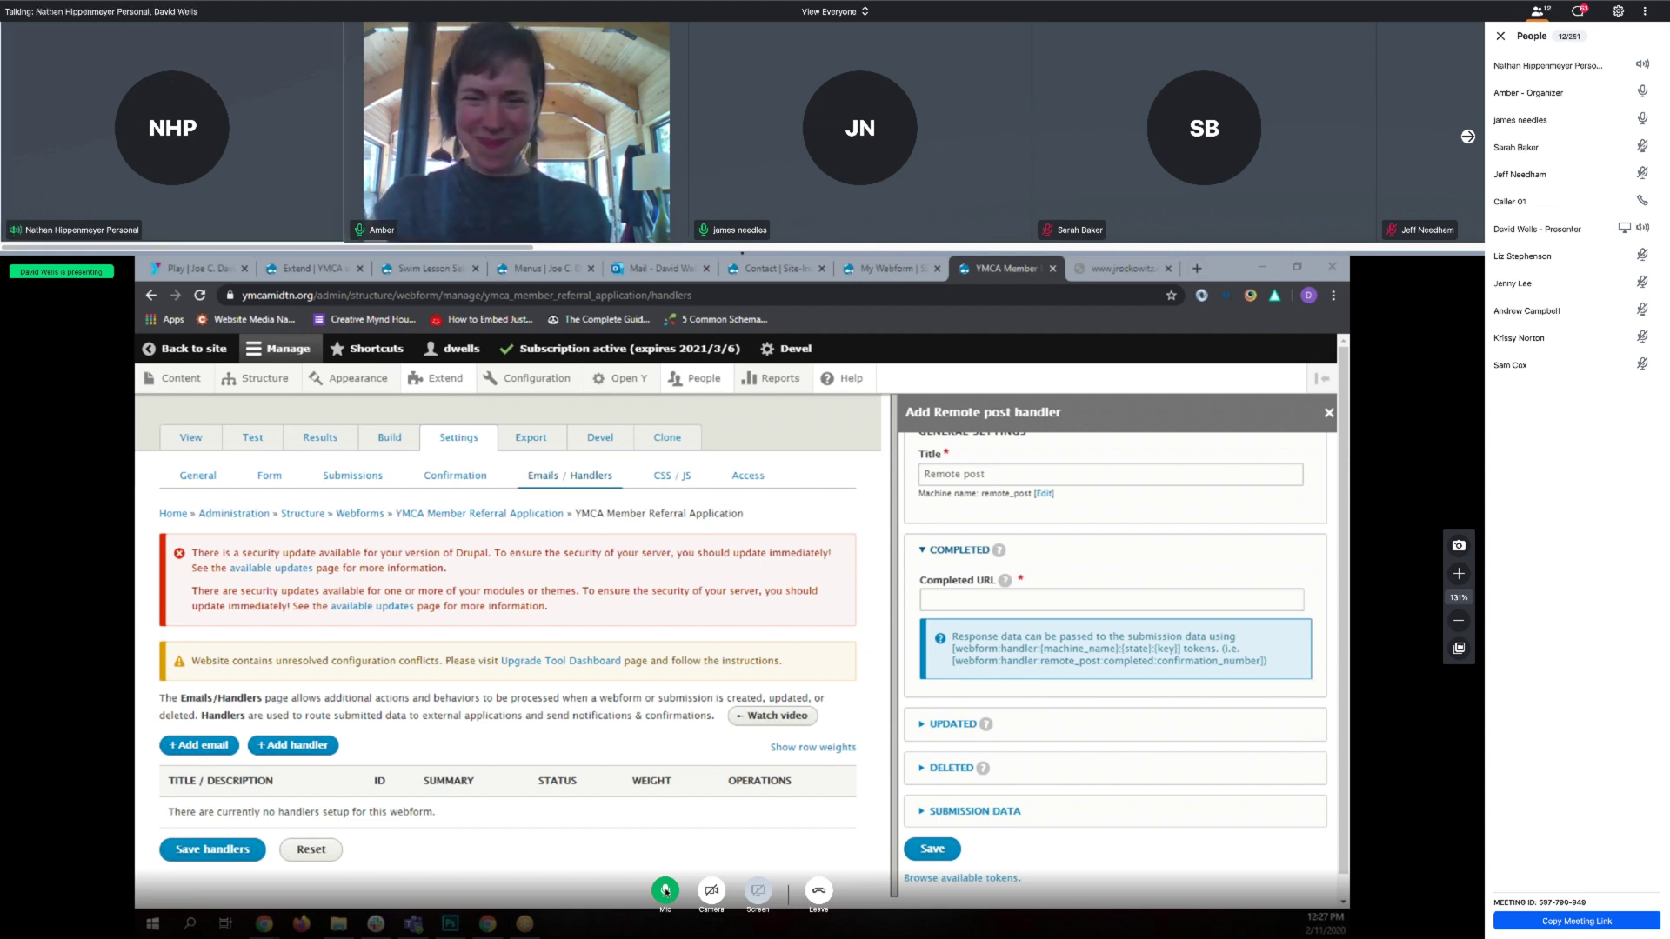
{"action": "left_click", "coordinate": [665, 890]}
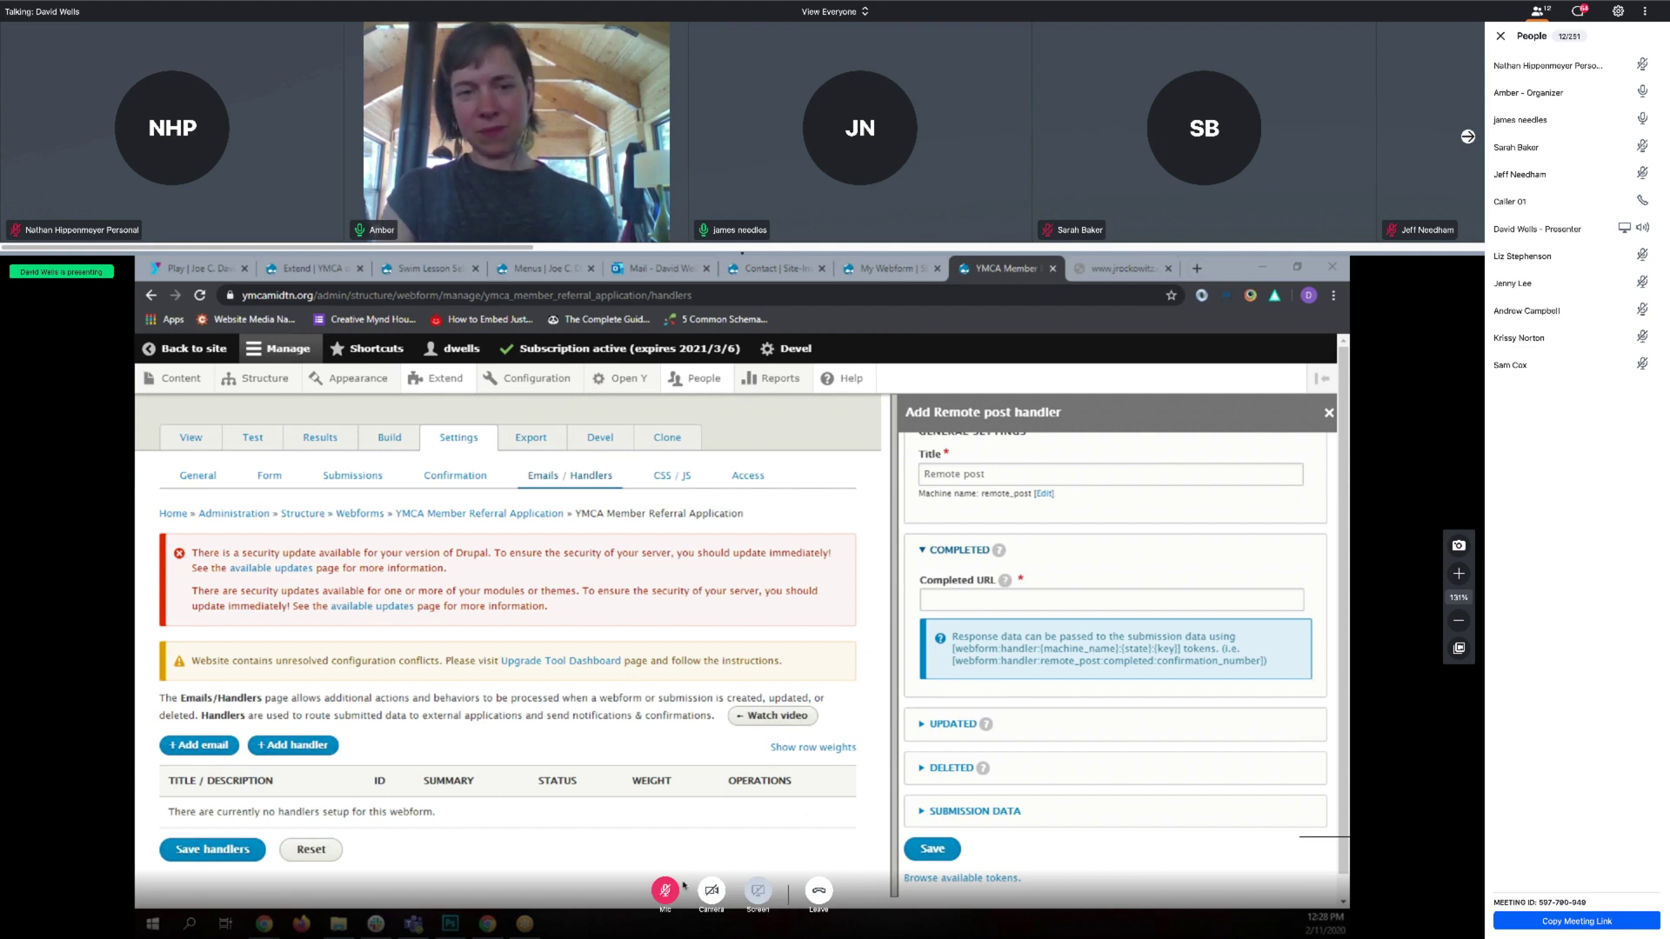
{"action": "left_click", "coordinate": [664, 889]}
{"action": "left_click", "coordinate": [664, 890]}
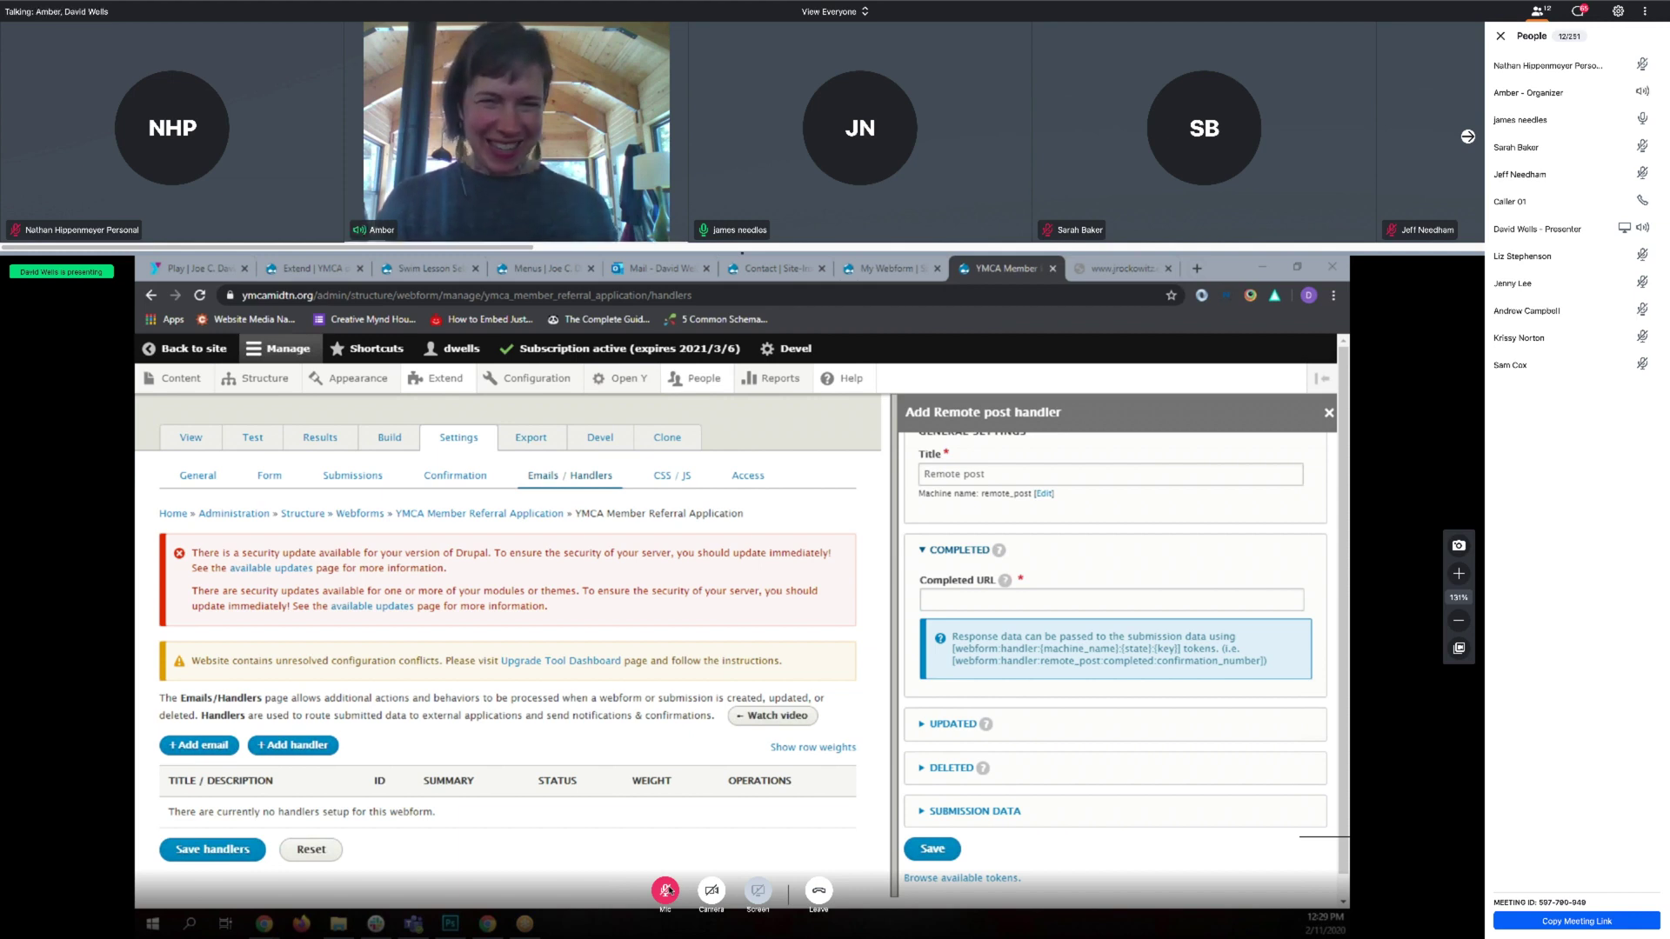
{"action": "left_click", "coordinate": [667, 890]}
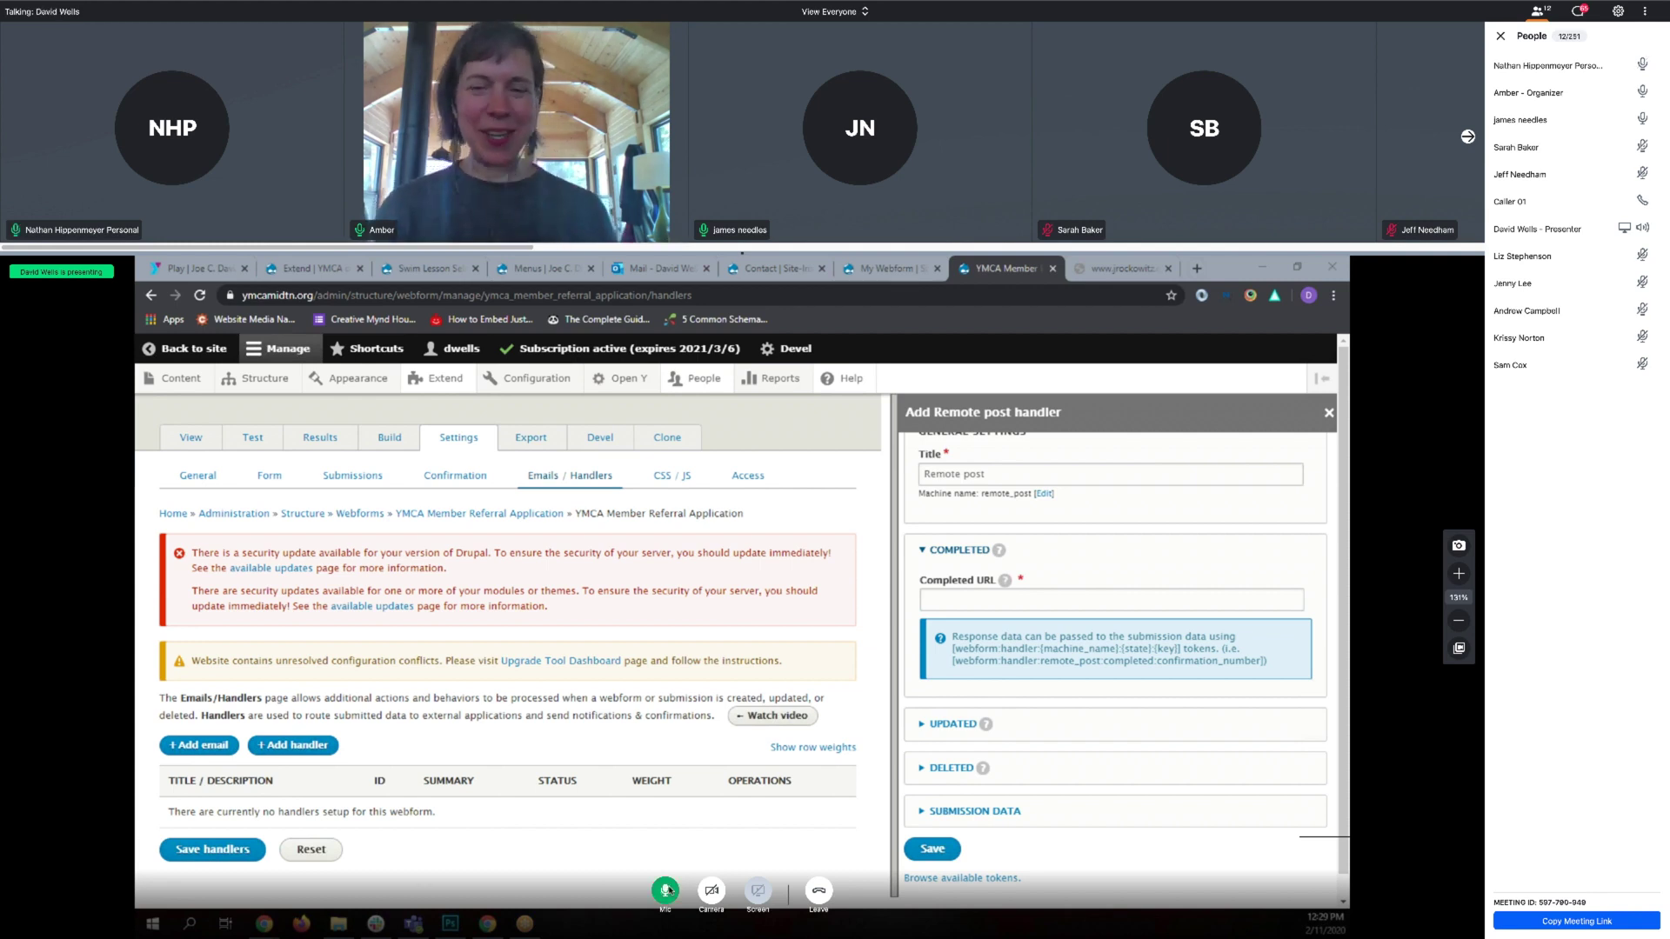
{"action": "left_click", "coordinate": [667, 890]}
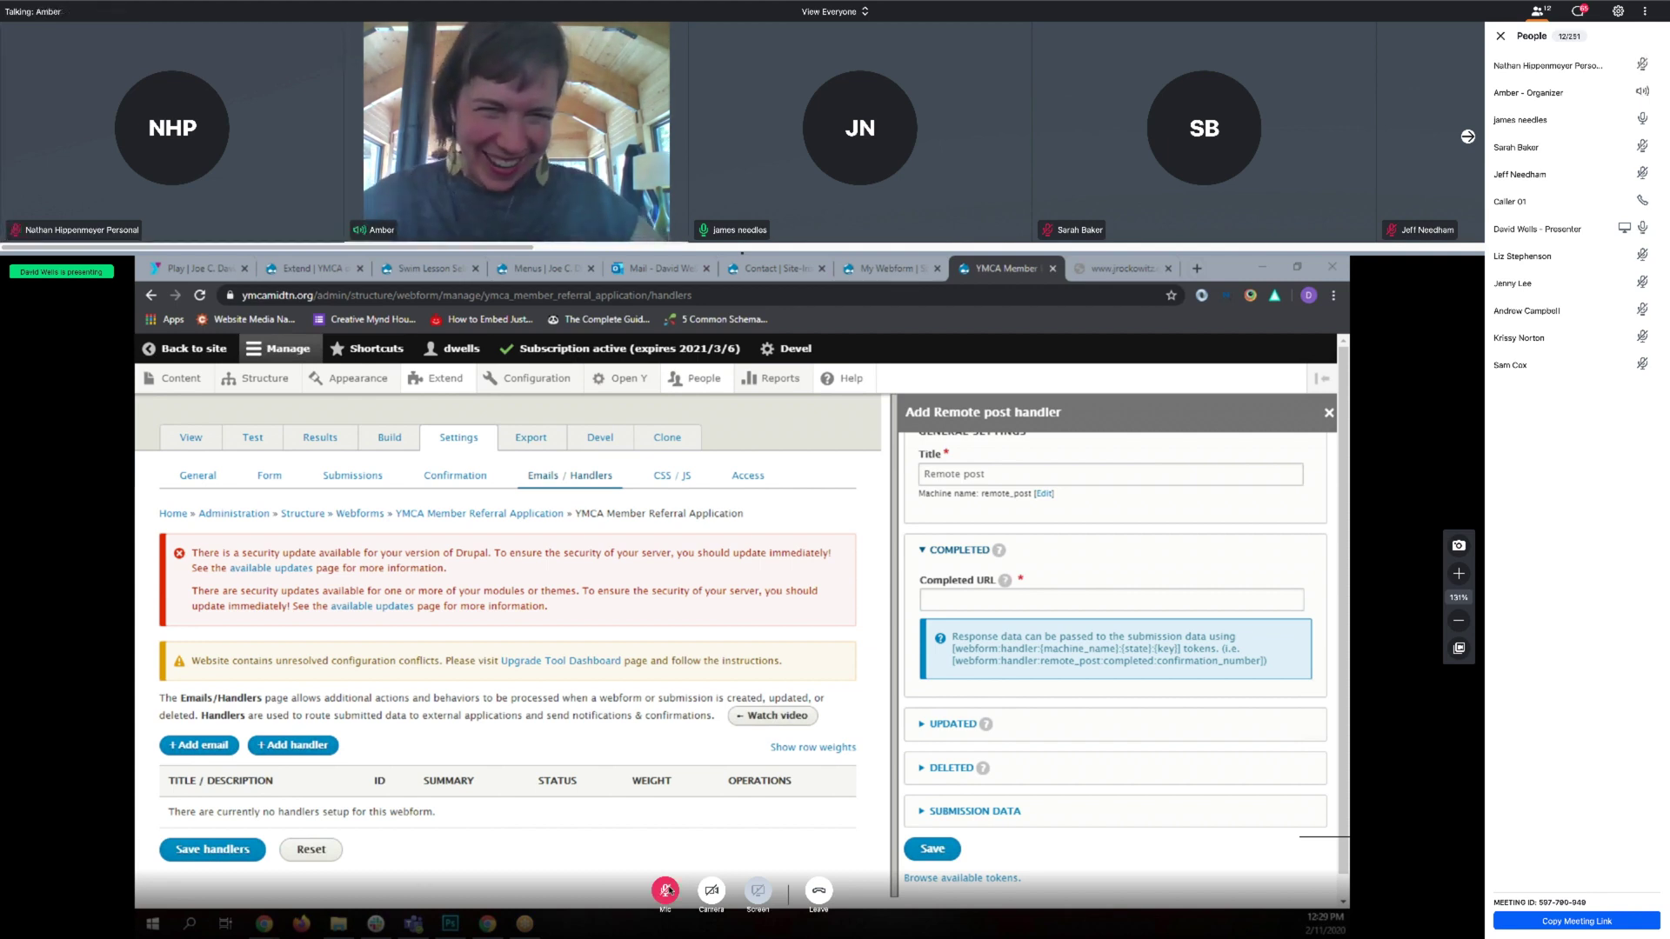
{"action": "left_click", "coordinate": [667, 890]}
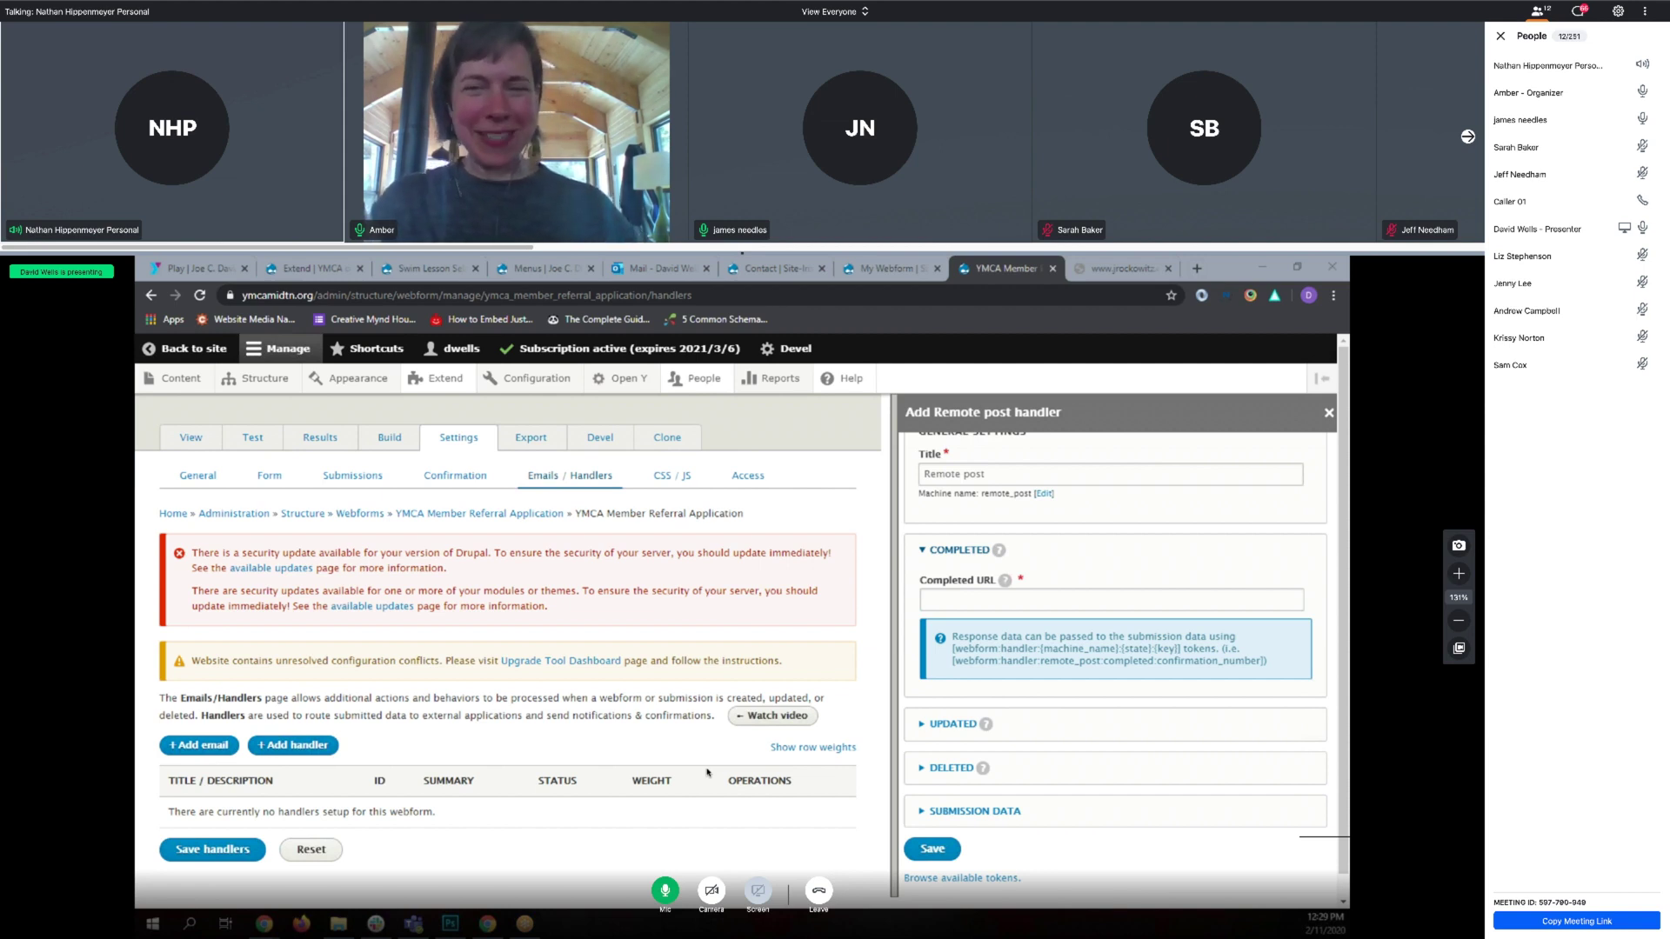
{"action": "left_click", "coordinate": [666, 890]}
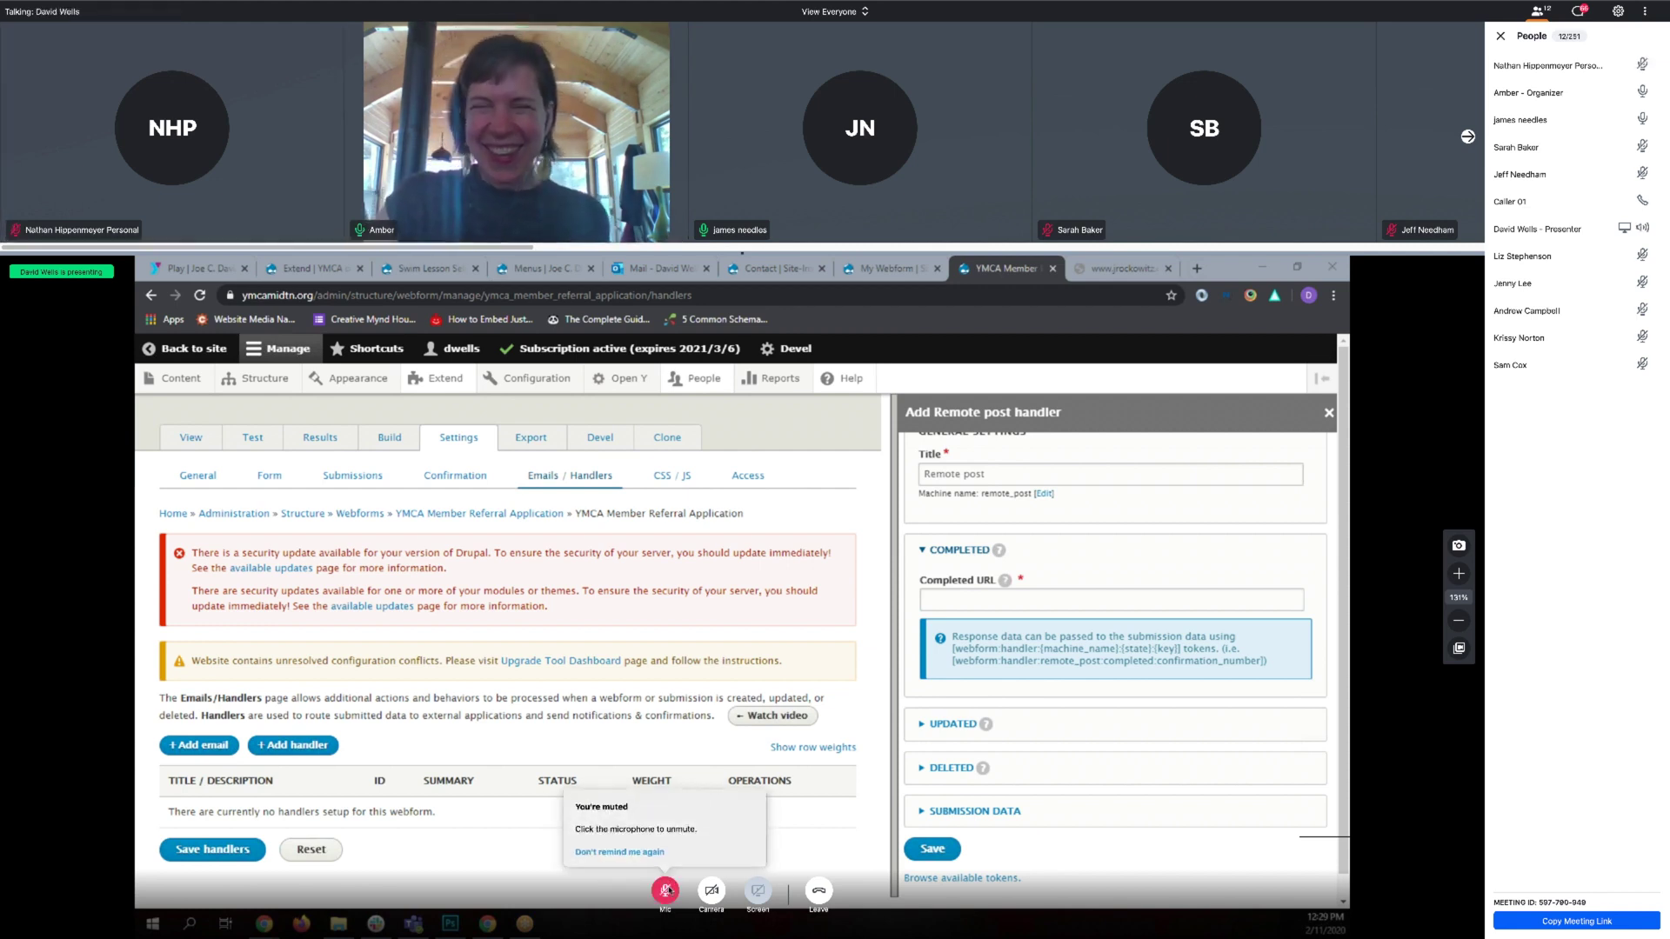
{"action": "left_click", "coordinate": [668, 889]}
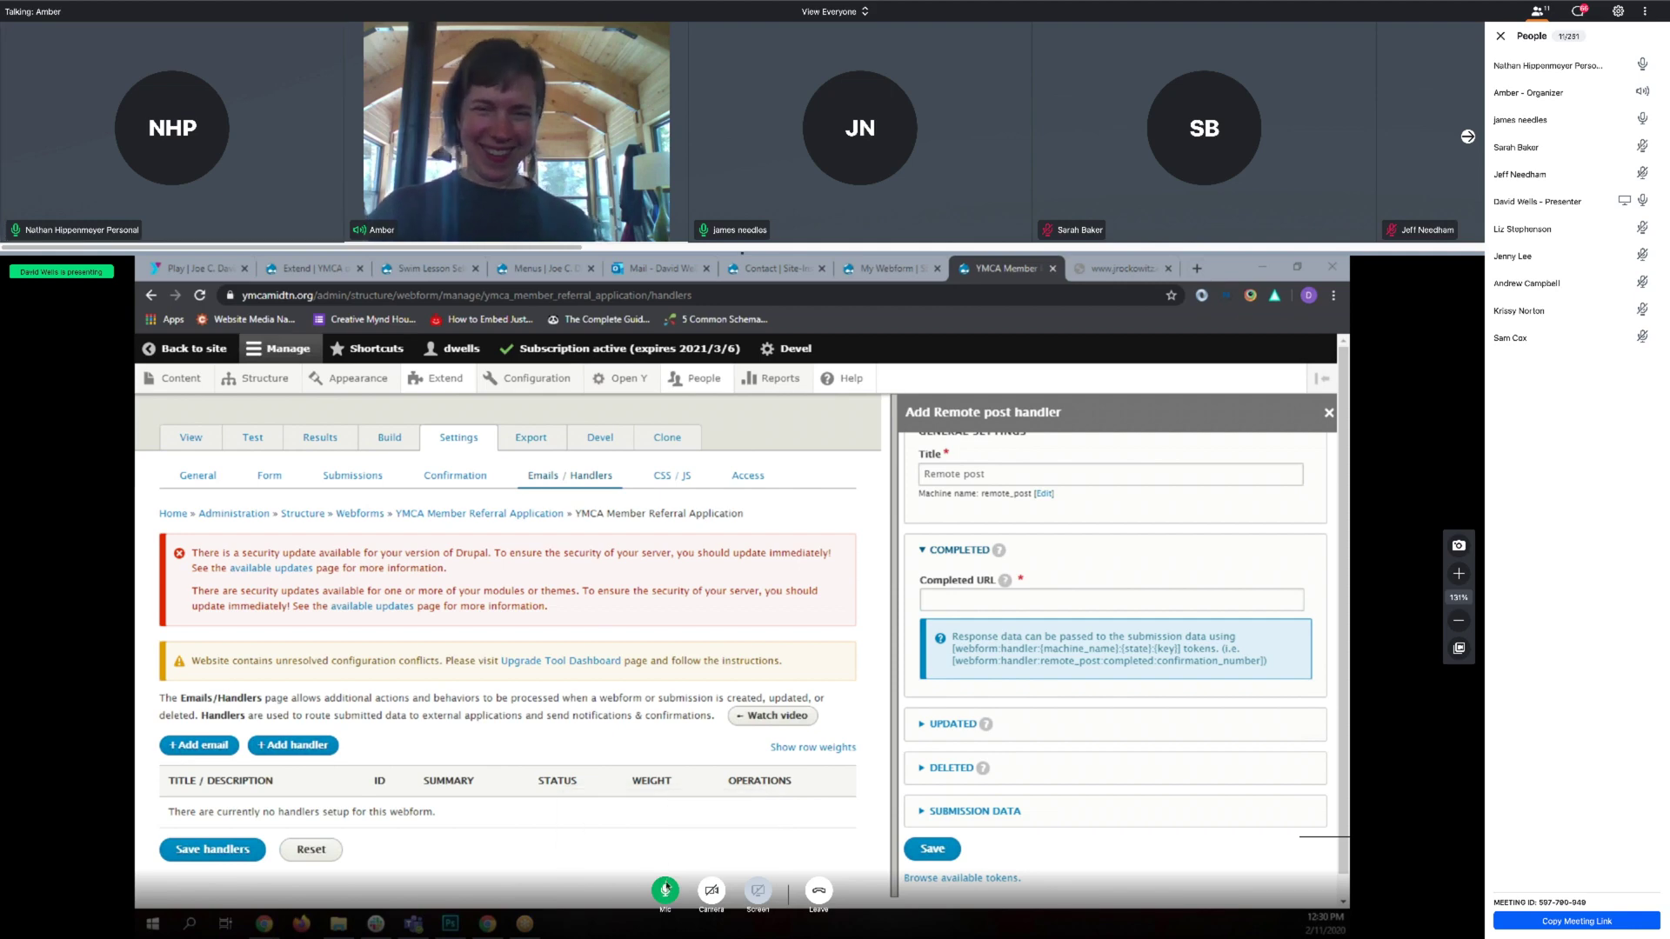
{"action": "left_click", "coordinate": [664, 891]}
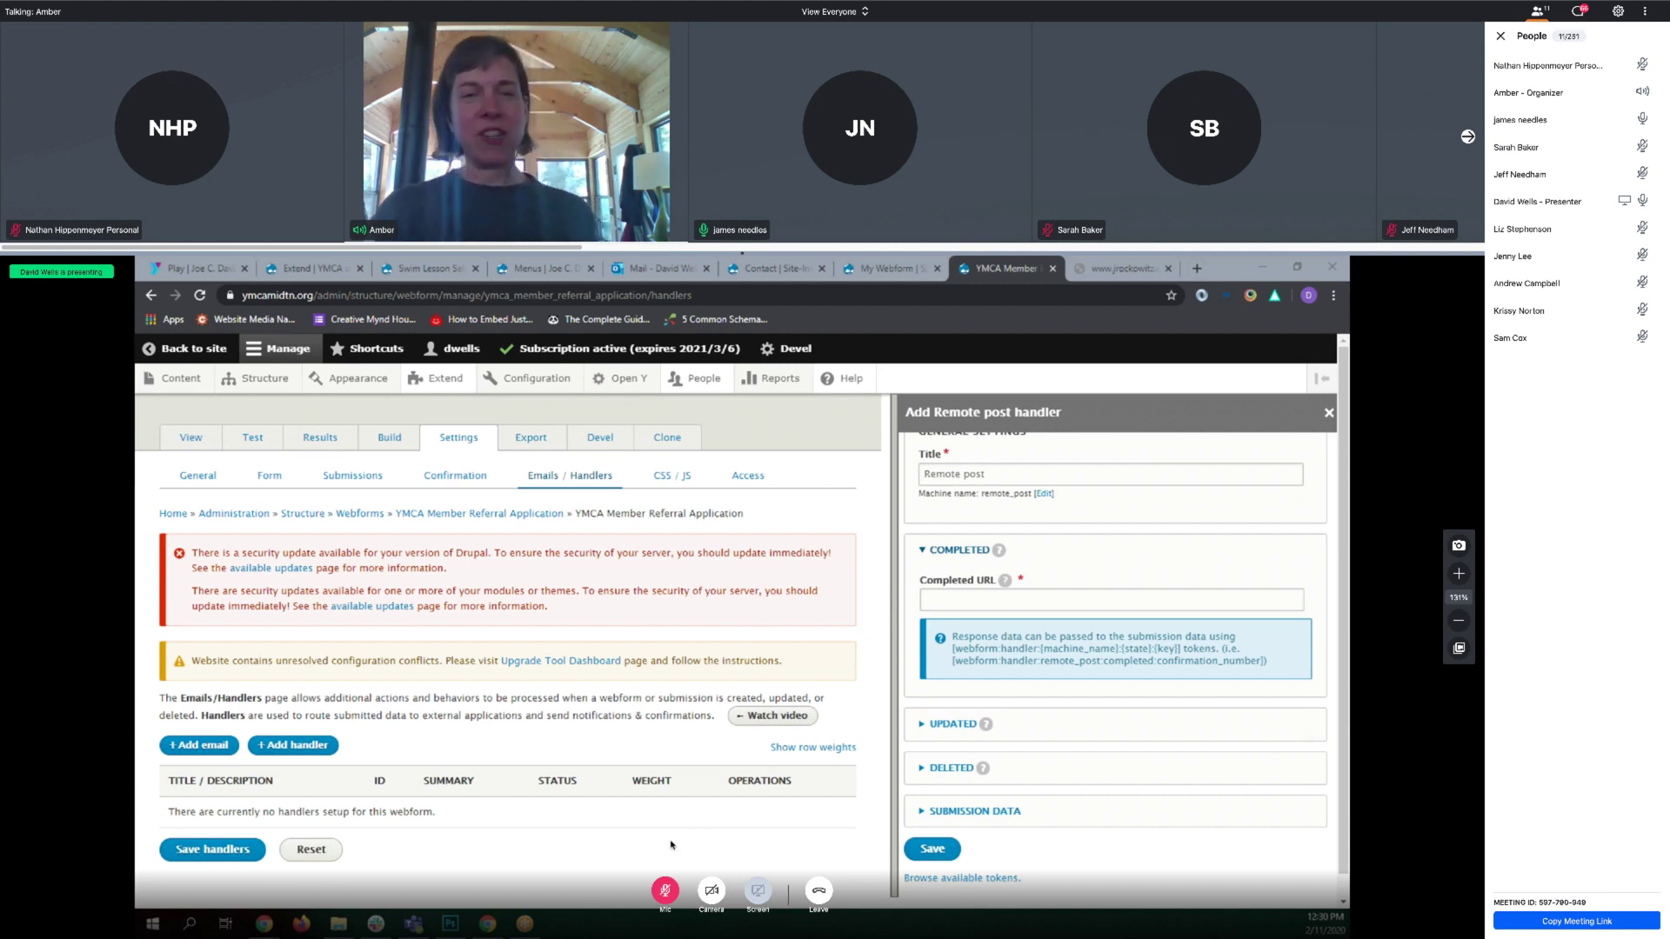
{"action": "left_click", "coordinate": [666, 892]}
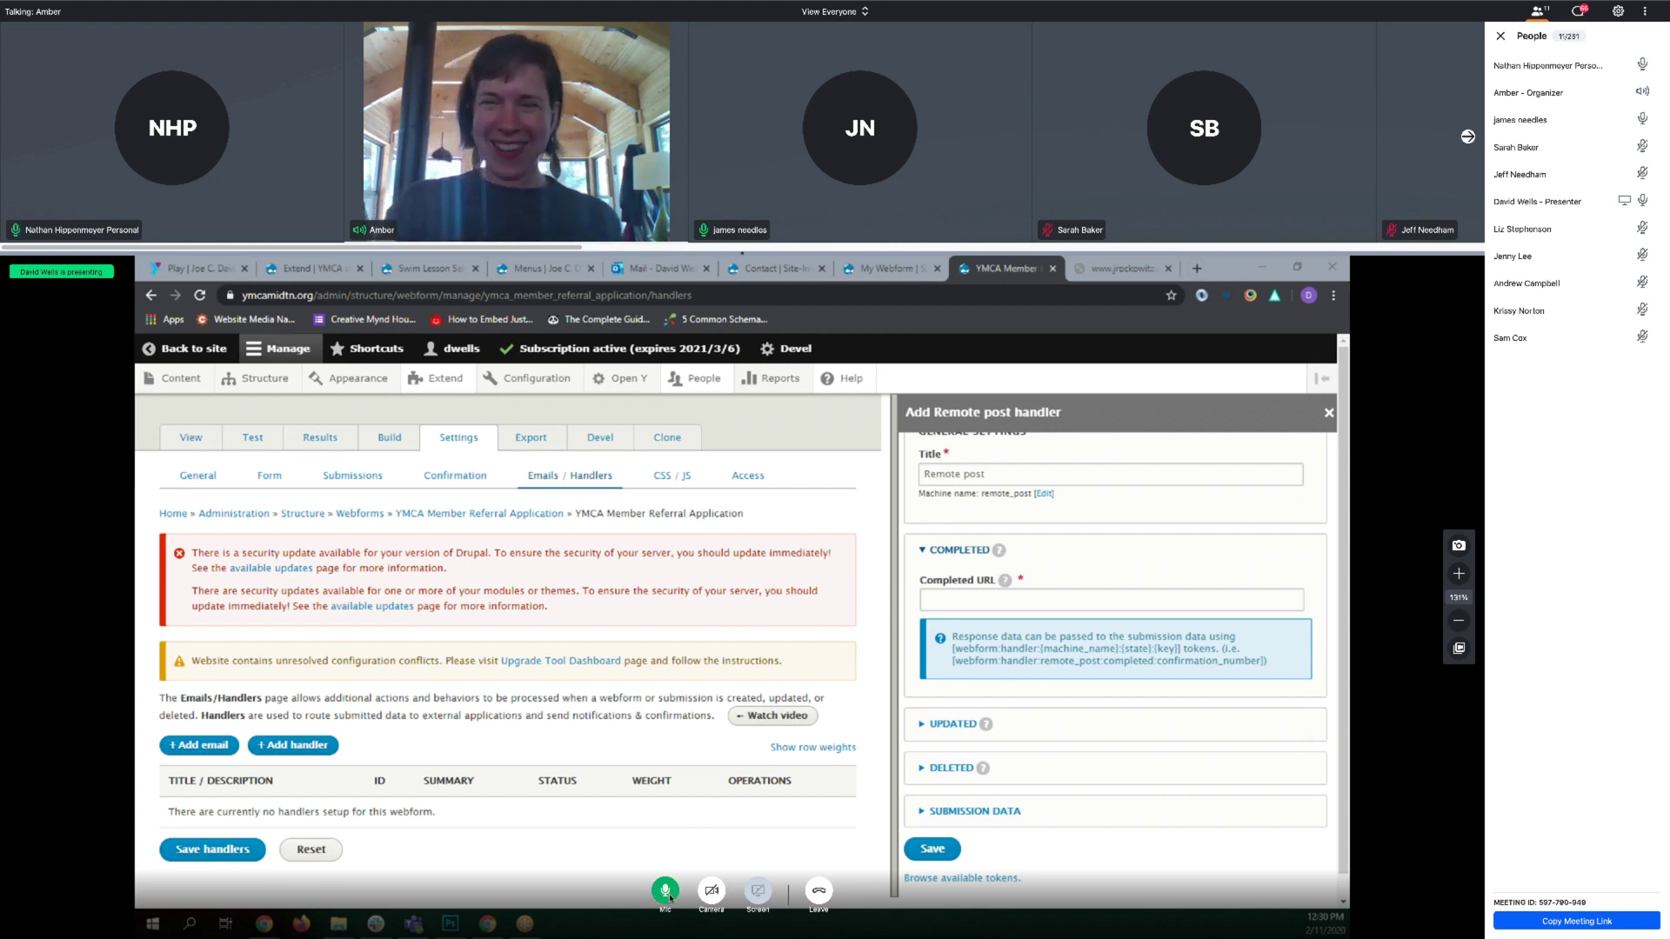
{"action": "left_click", "coordinate": [666, 892]}
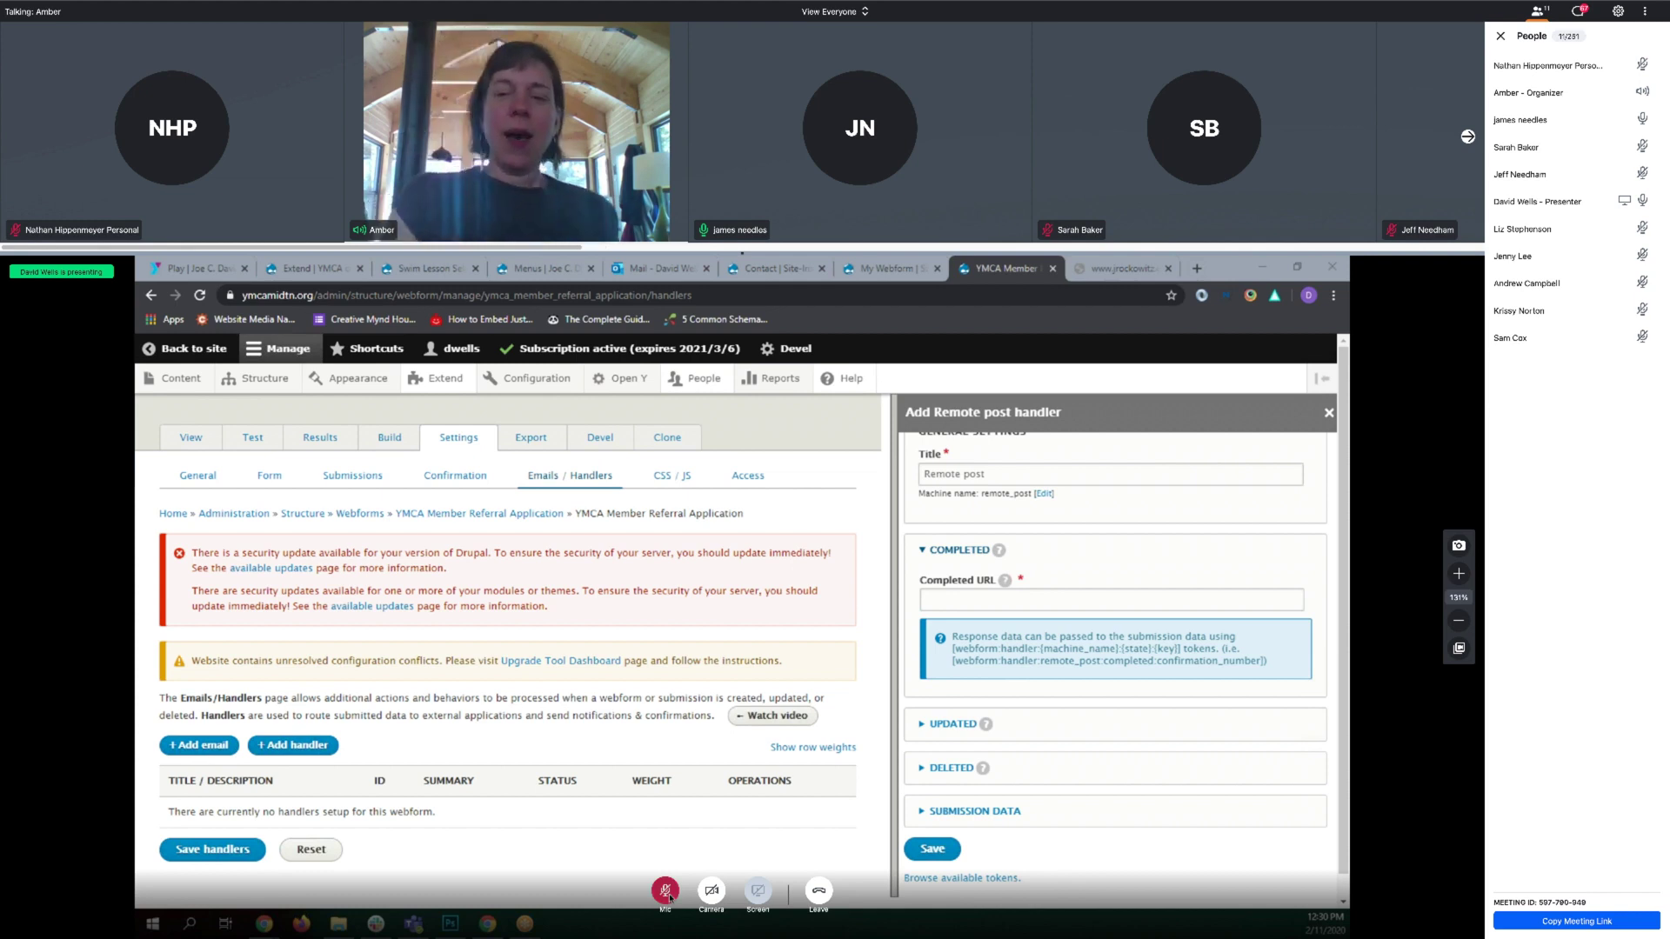
{"action": "left_click", "coordinate": [666, 892]}
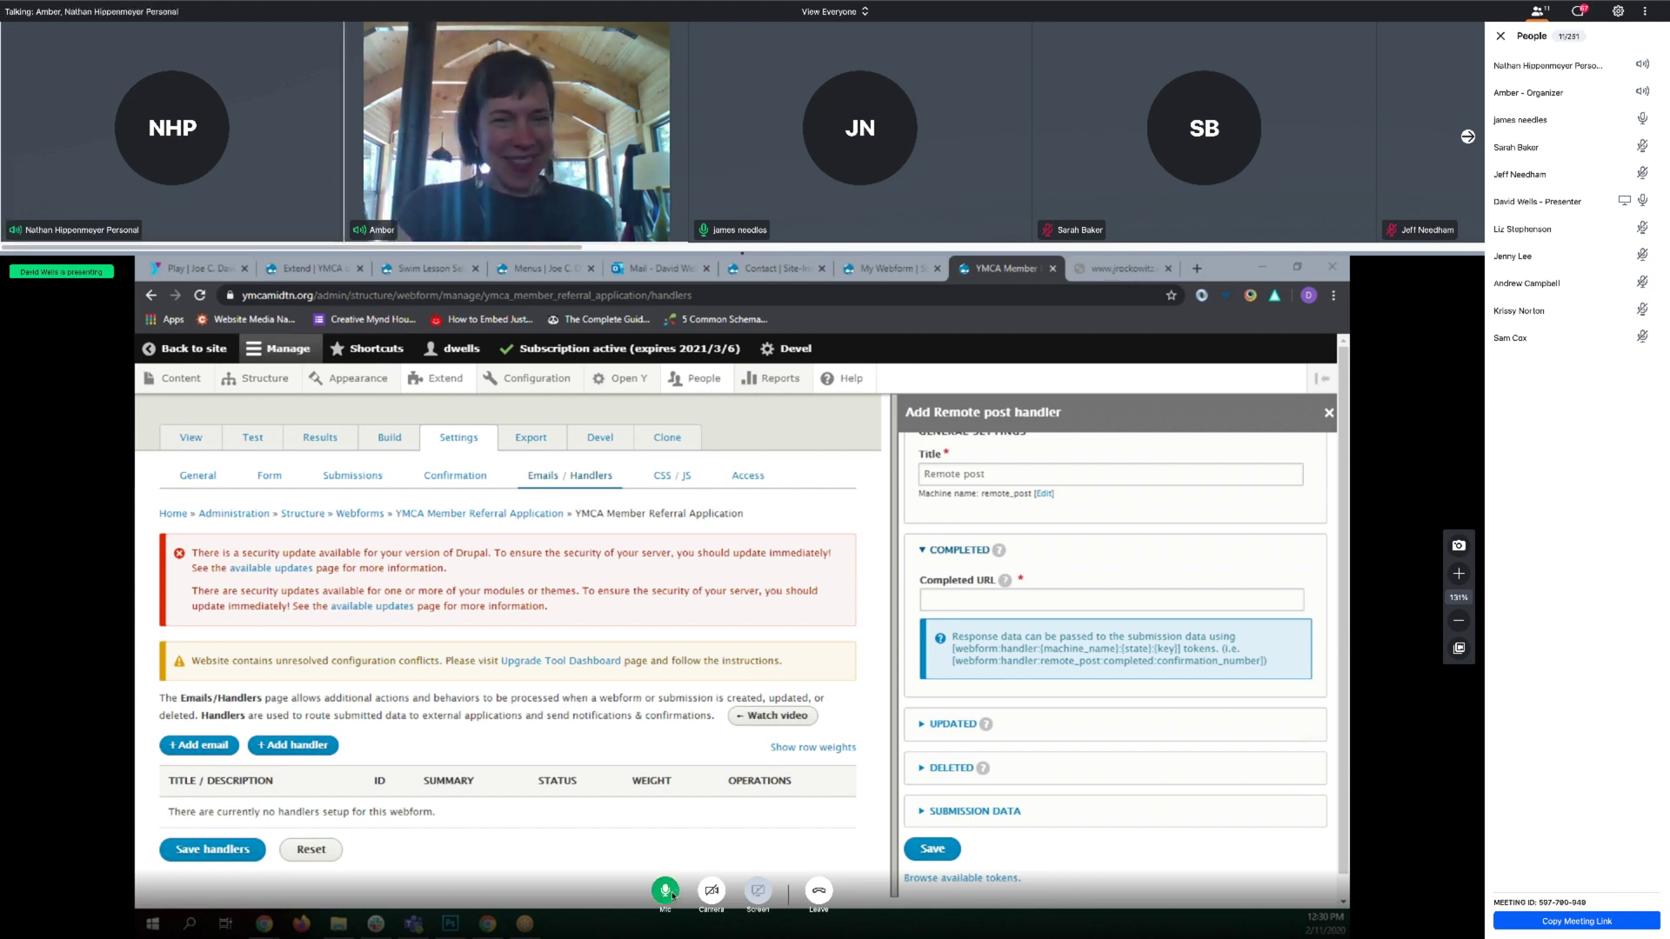
{"action": "left_click", "coordinate": [666, 892]}
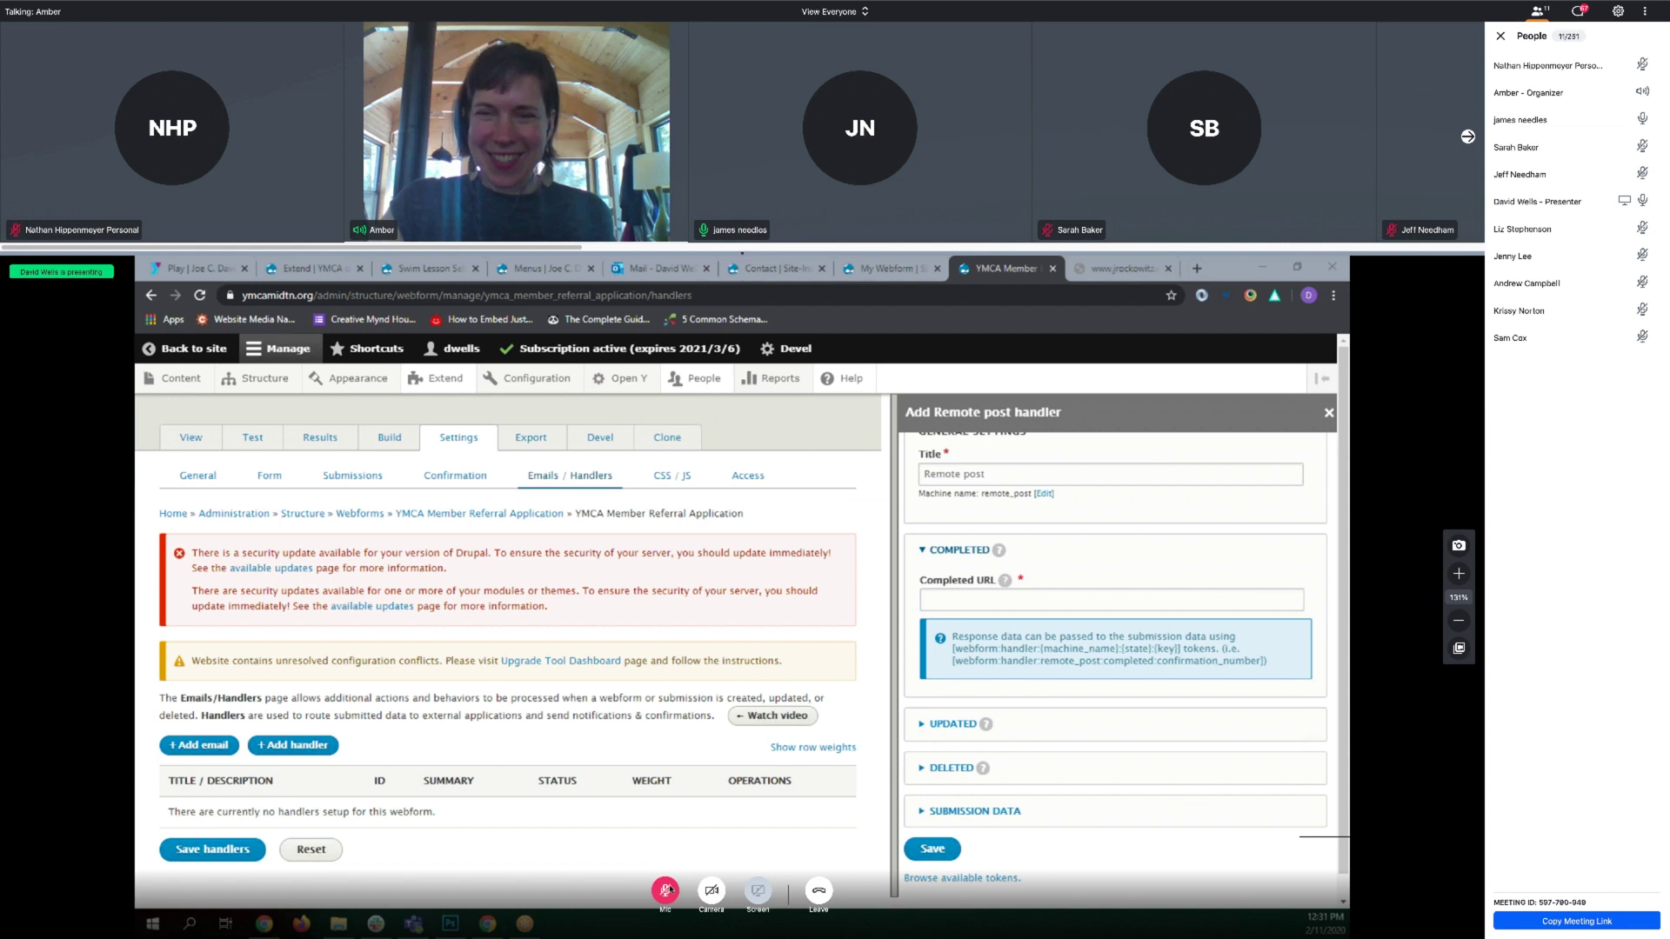
{"action": "left_click", "coordinate": [667, 891]}
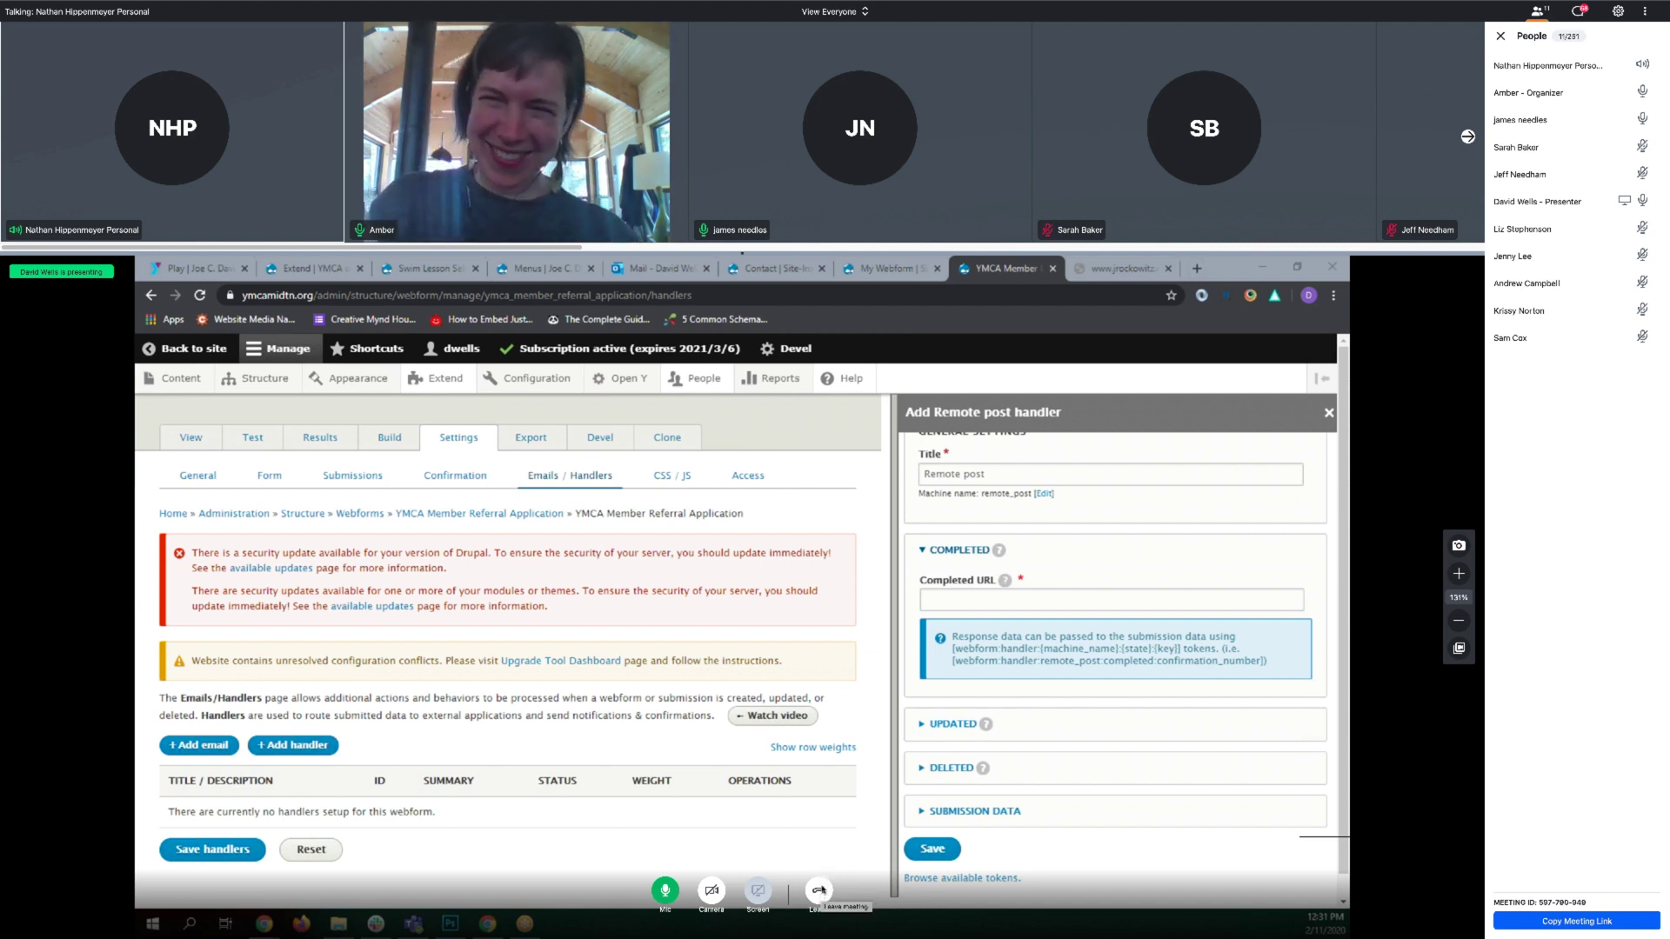
{"action": "left_click", "coordinate": [665, 890]}
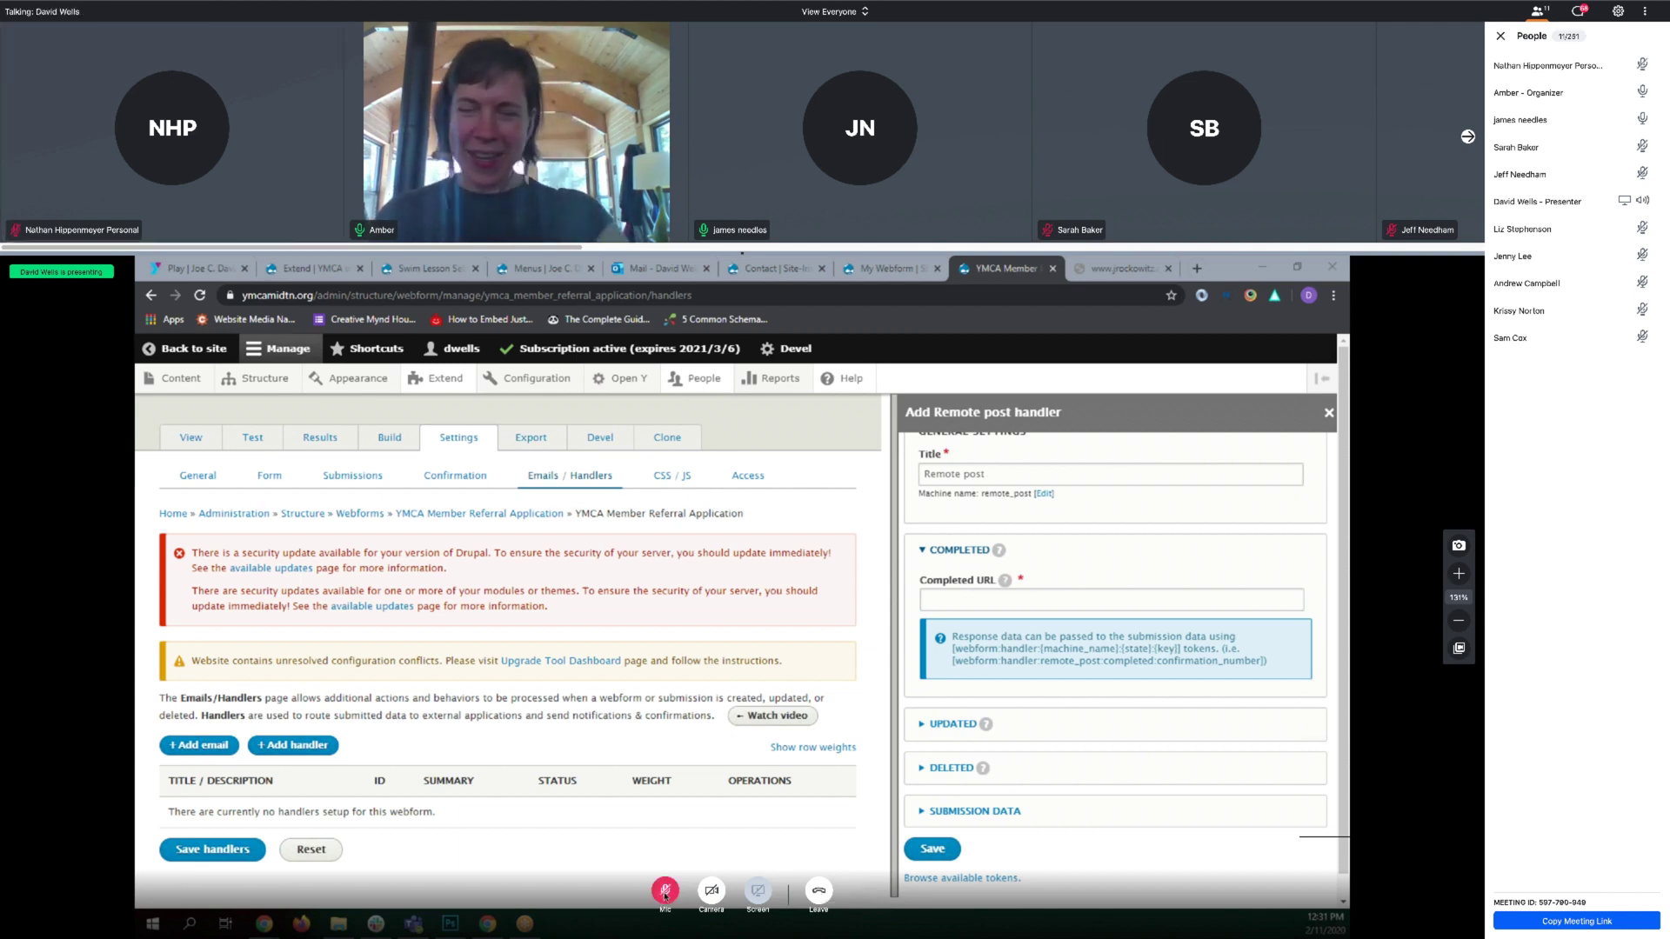
{"action": "left_click", "coordinate": [665, 893]}
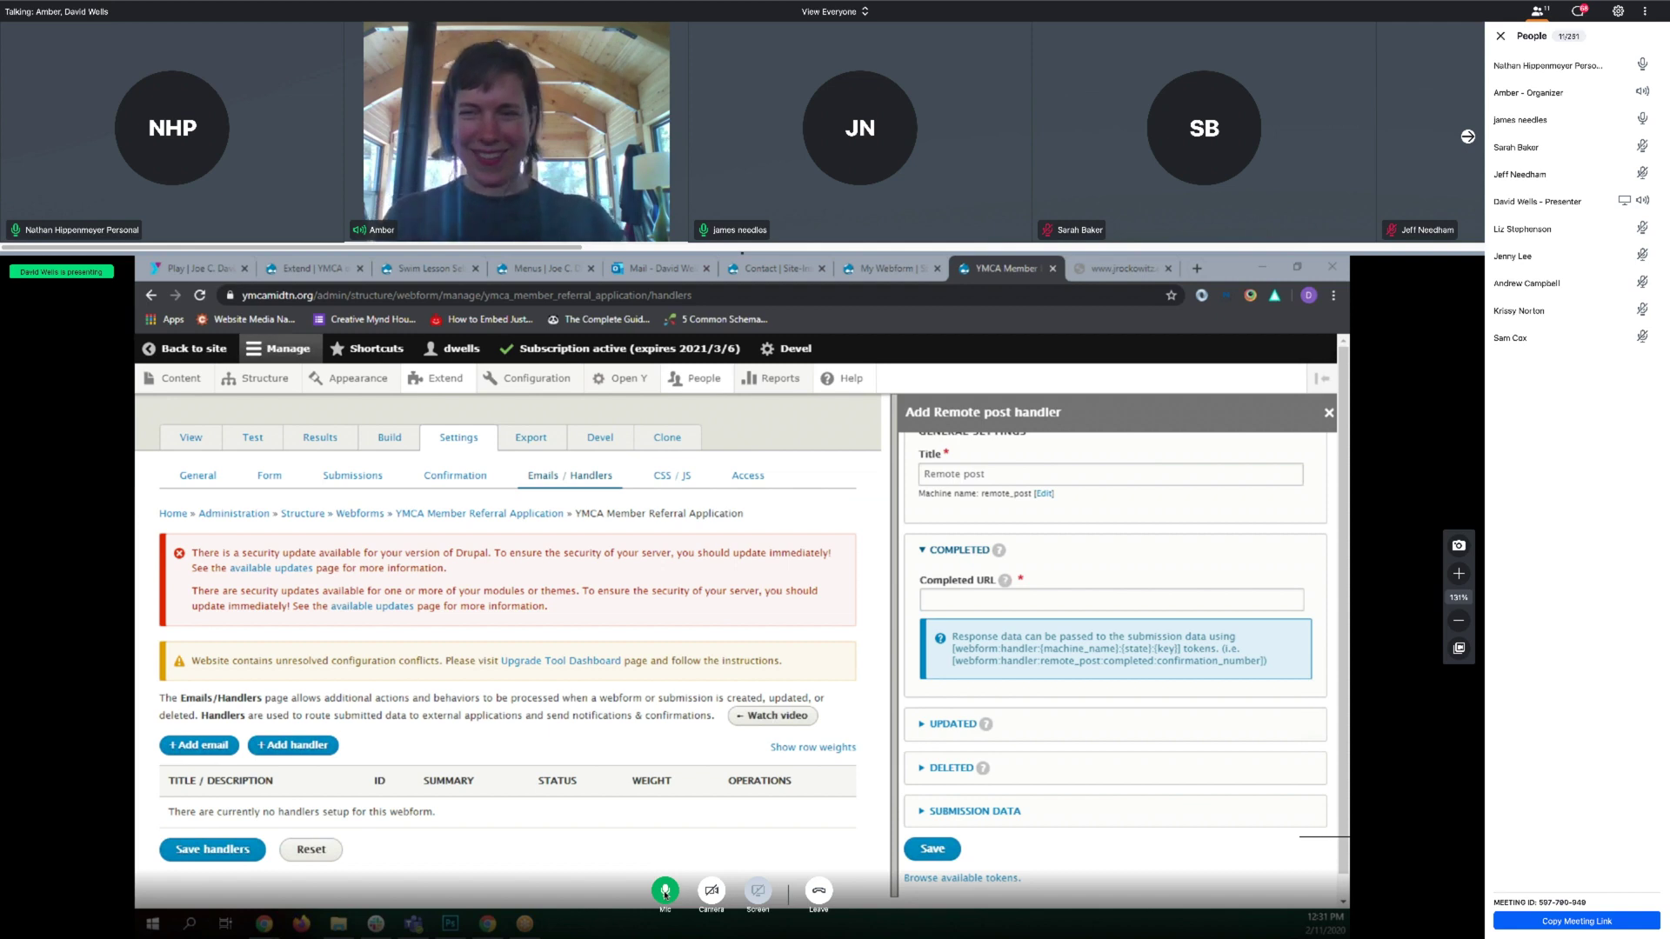
{"action": "left_click", "coordinate": [664, 890]}
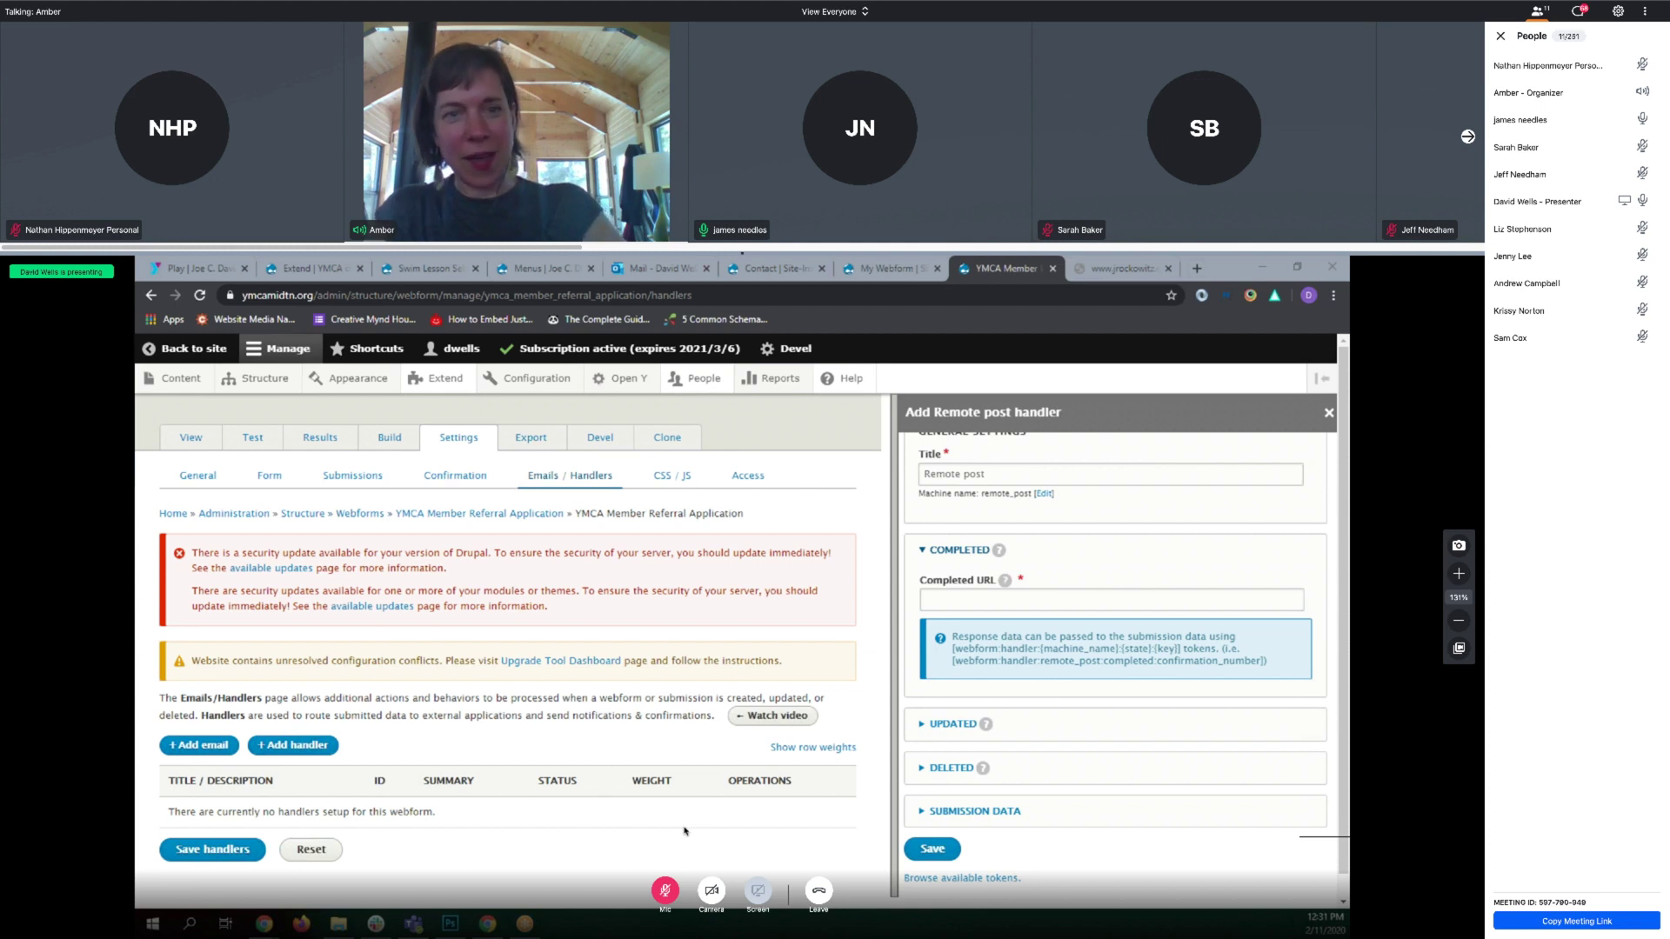
{"action": "left_click", "coordinate": [667, 891]}
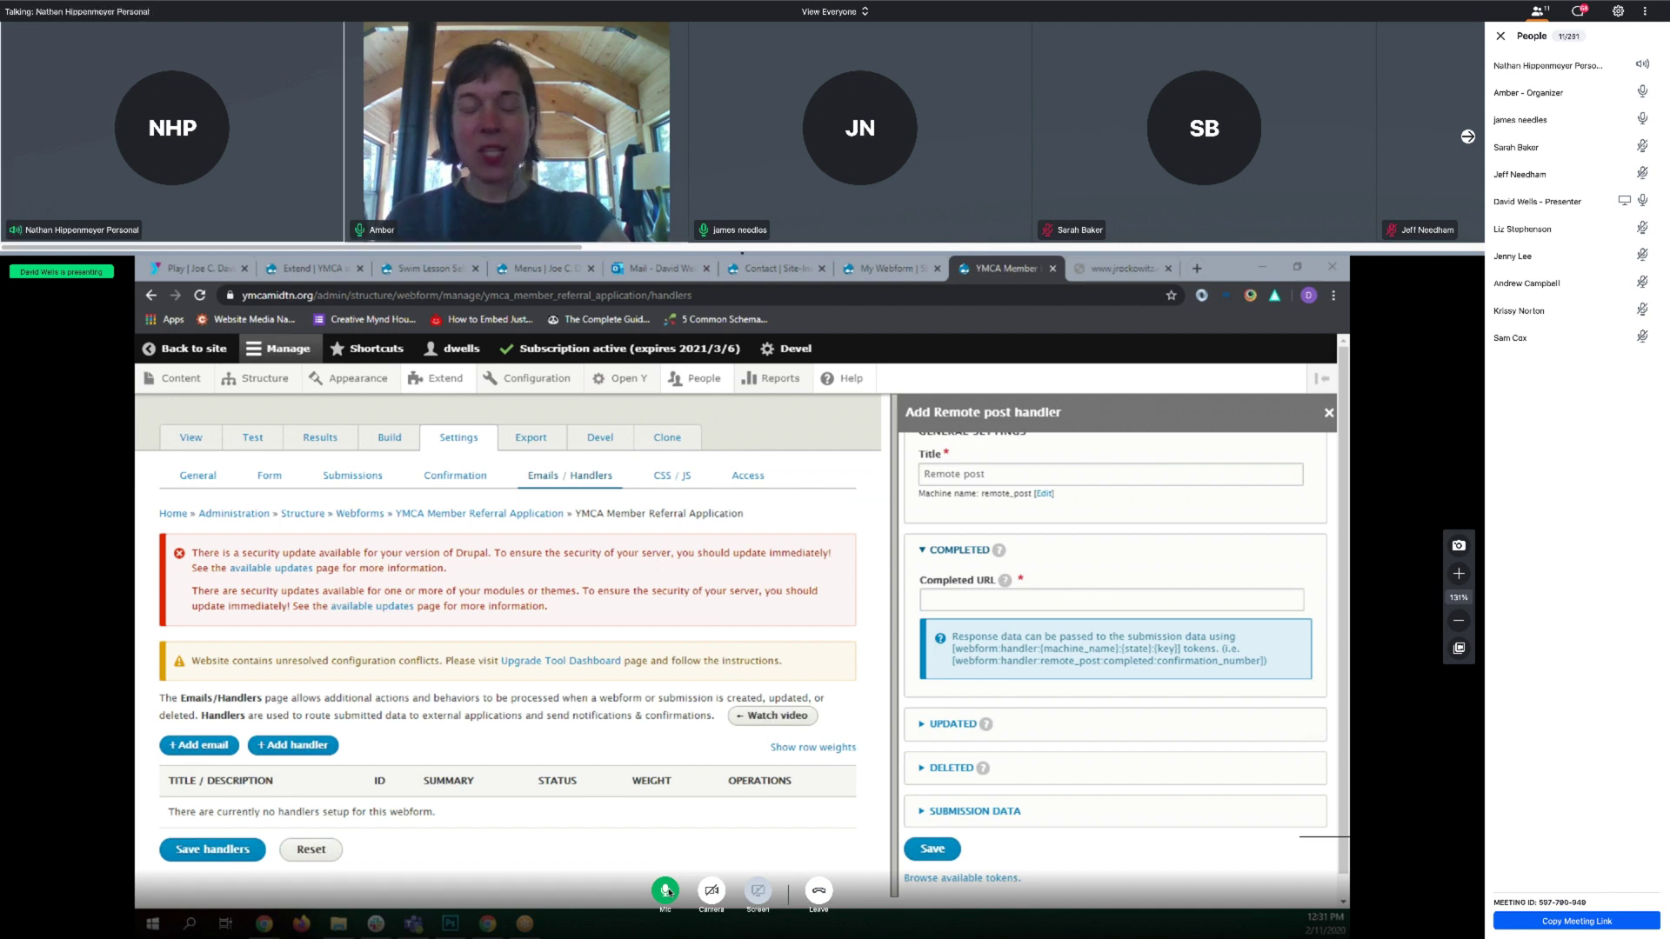
{"action": "left_click", "coordinate": [668, 896]}
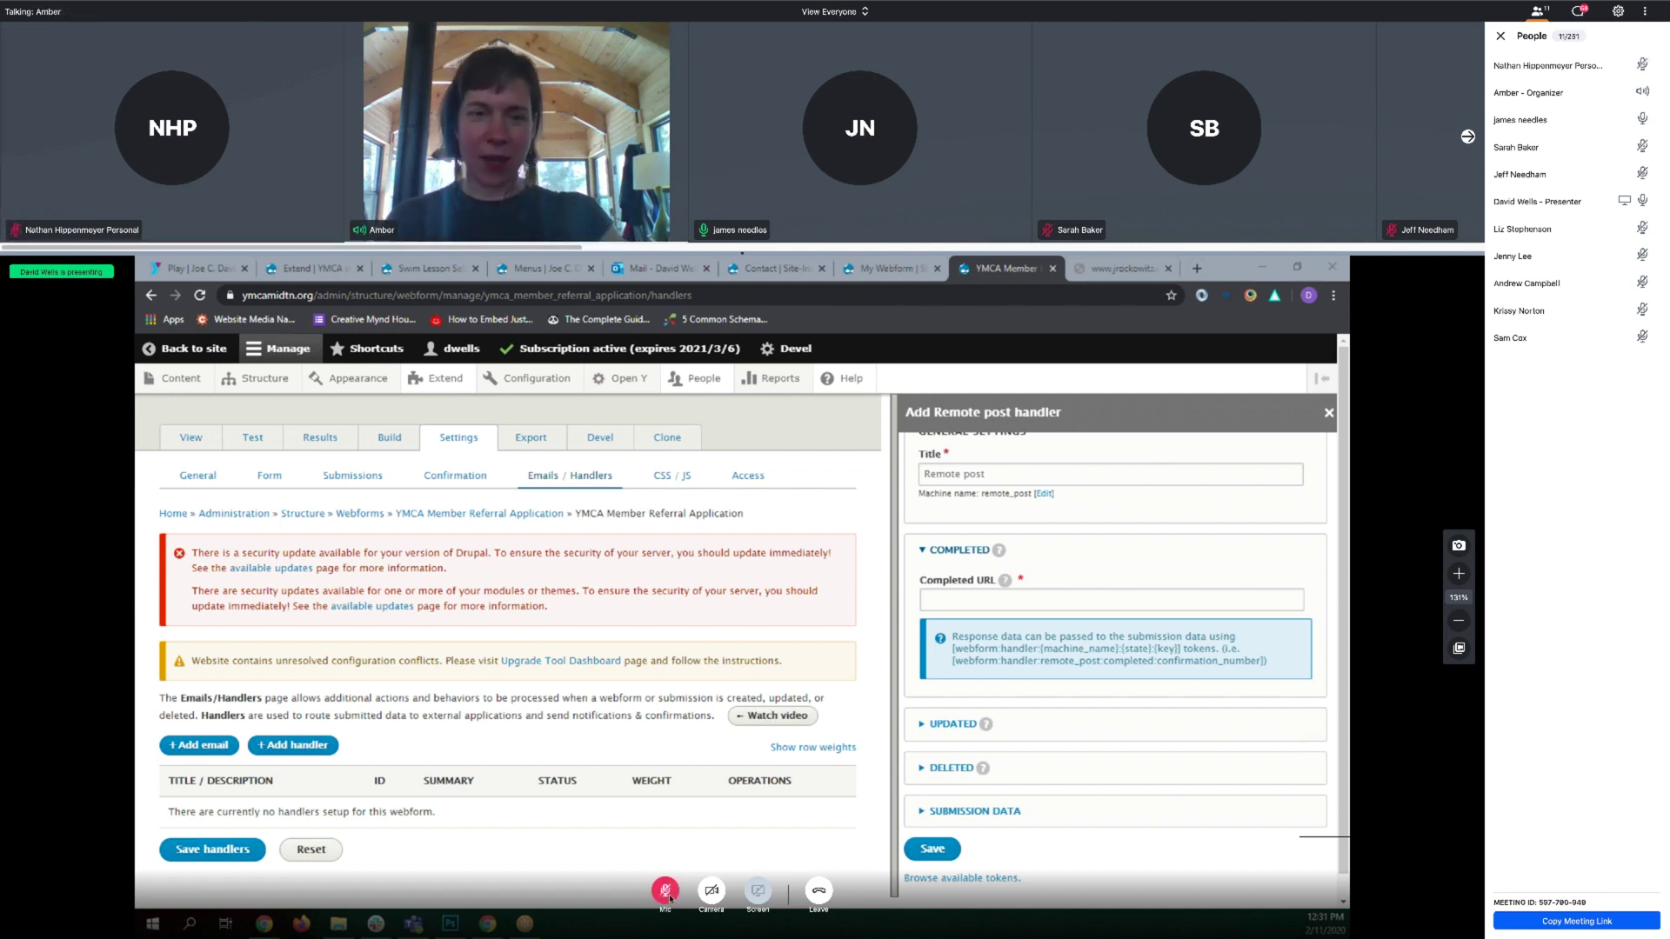
{"action": "left_click", "coordinate": [664, 891]}
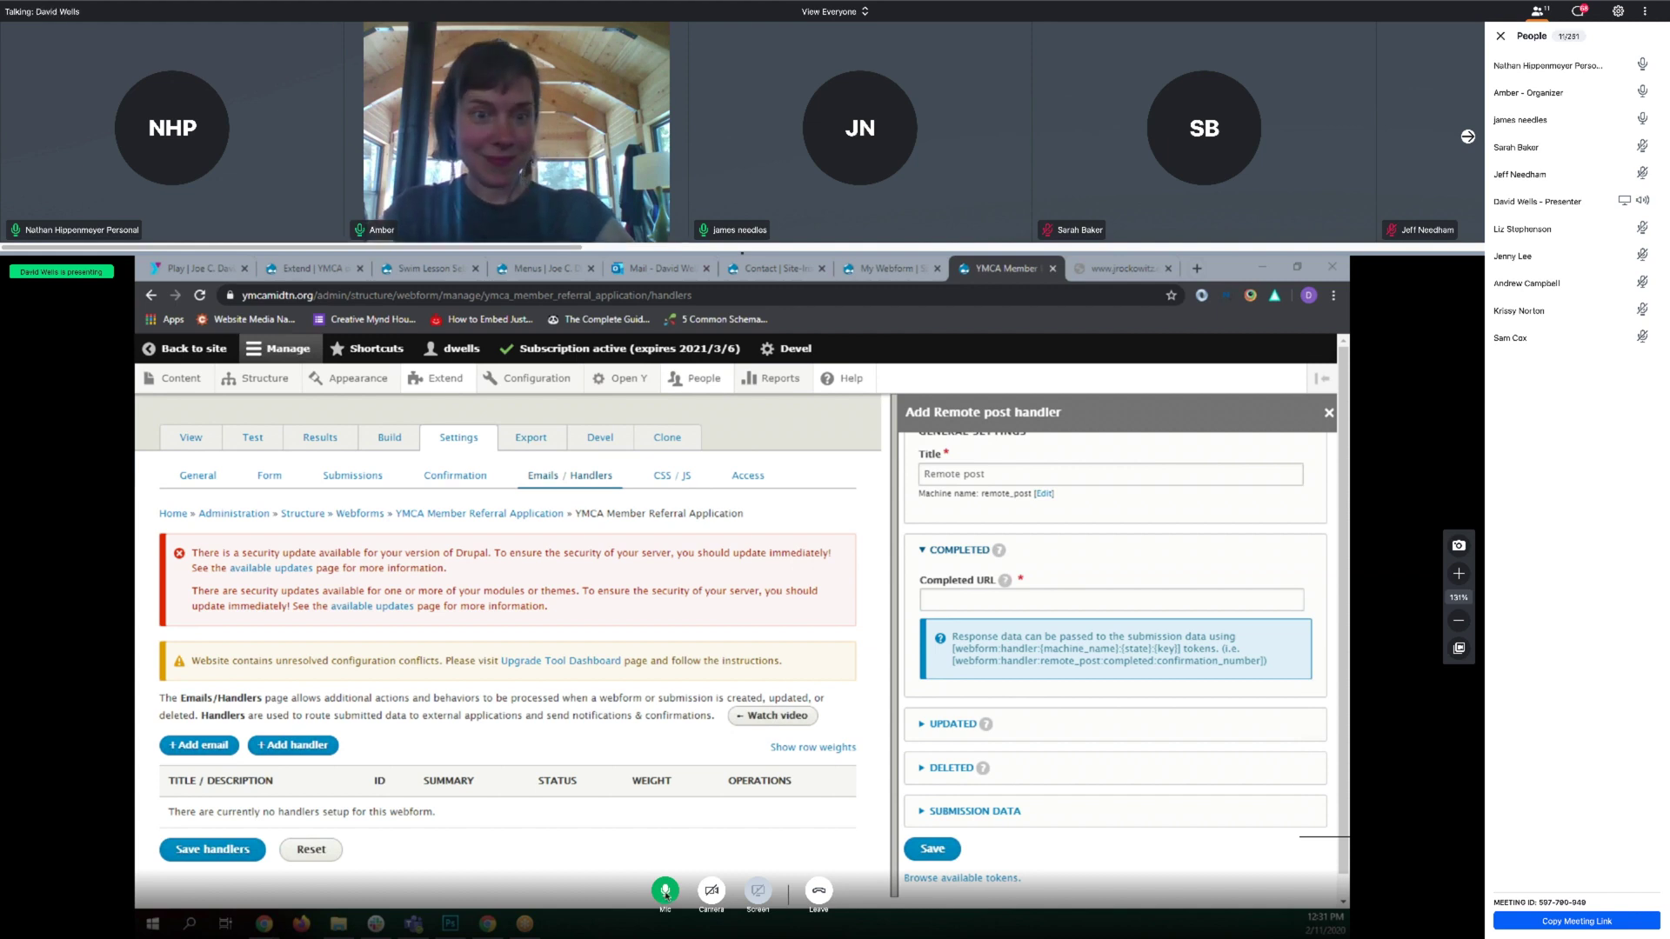
{"action": "left_click", "coordinate": [666, 893]}
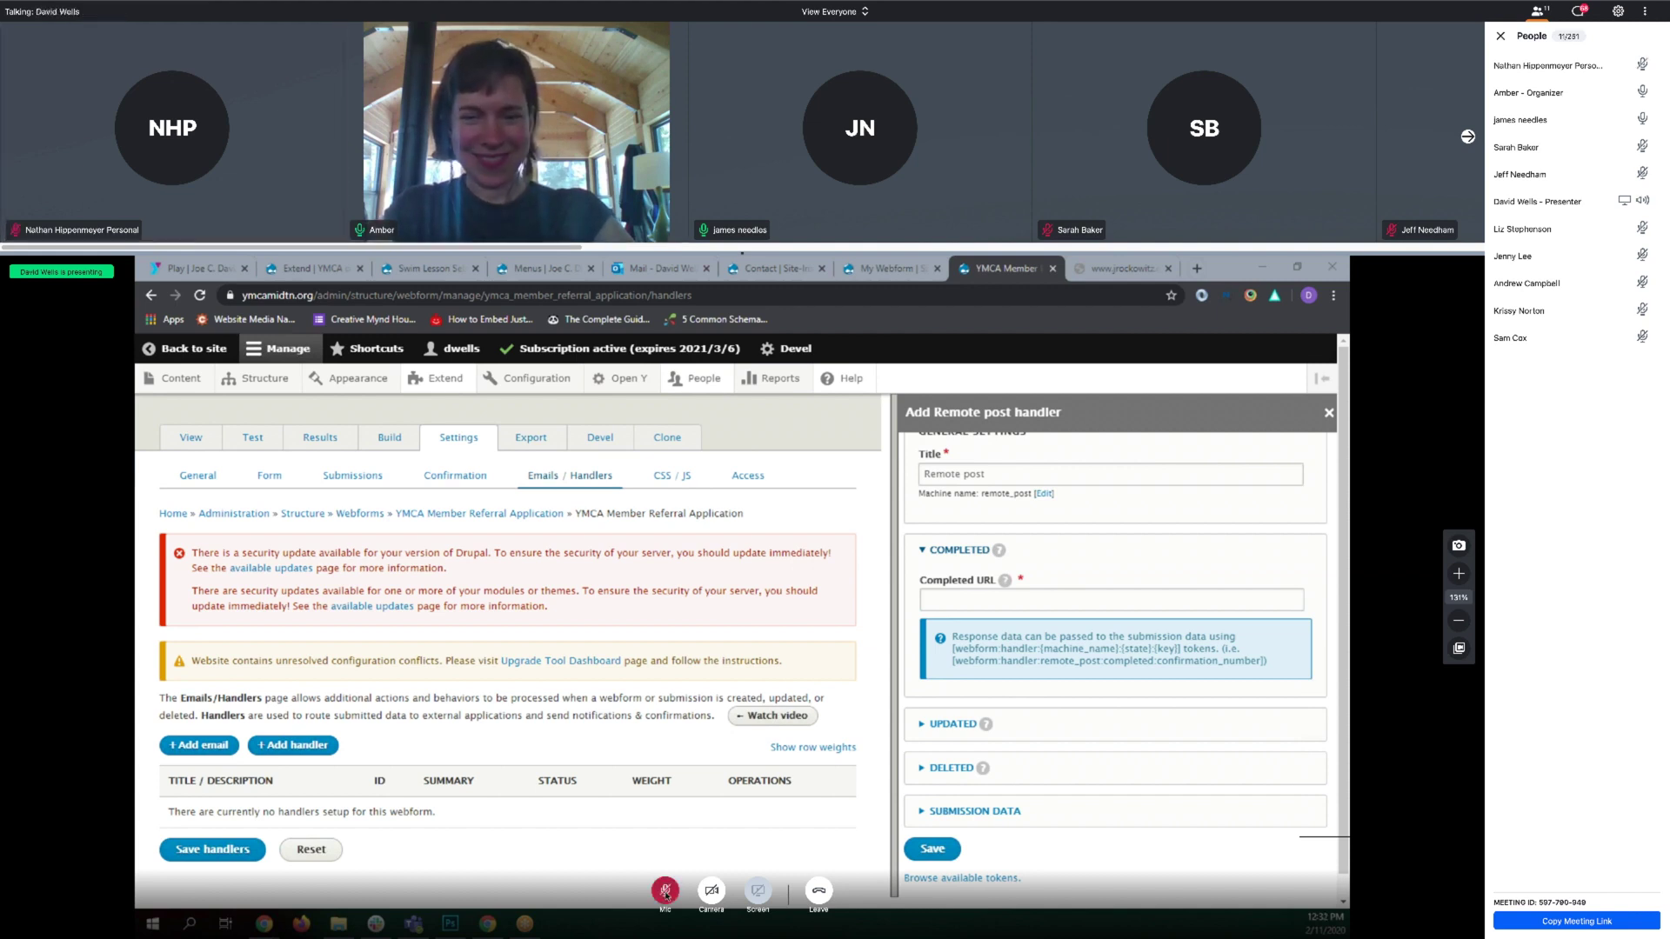
{"action": "left_click", "coordinate": [665, 893]}
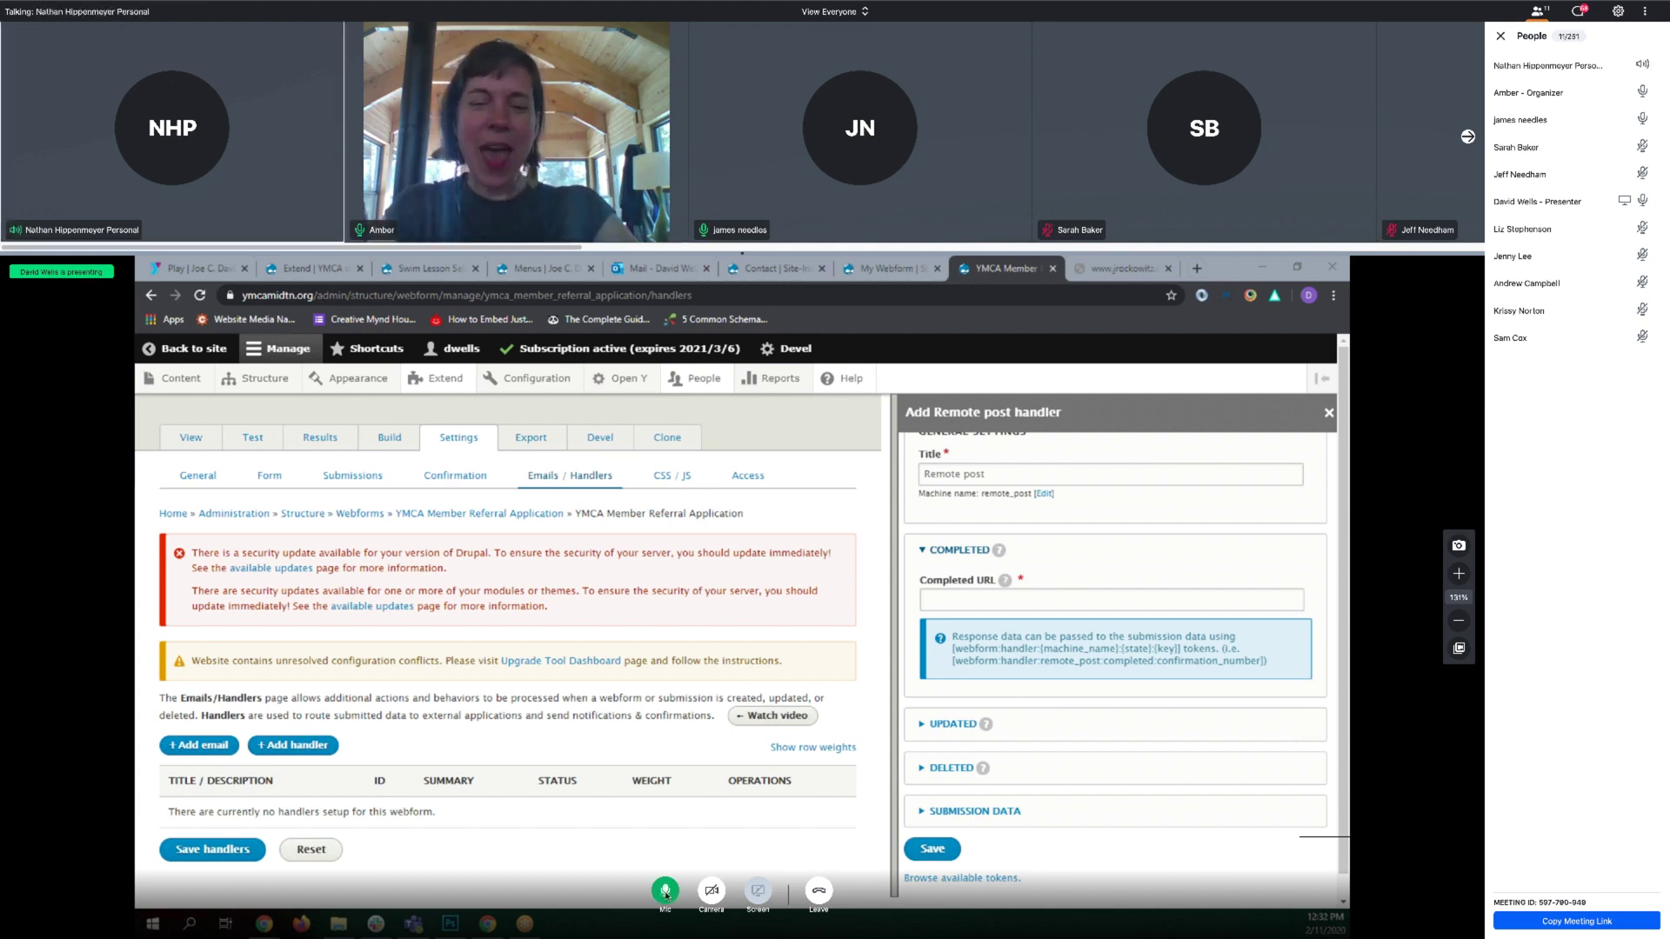
{"action": "left_click", "coordinate": [666, 894]}
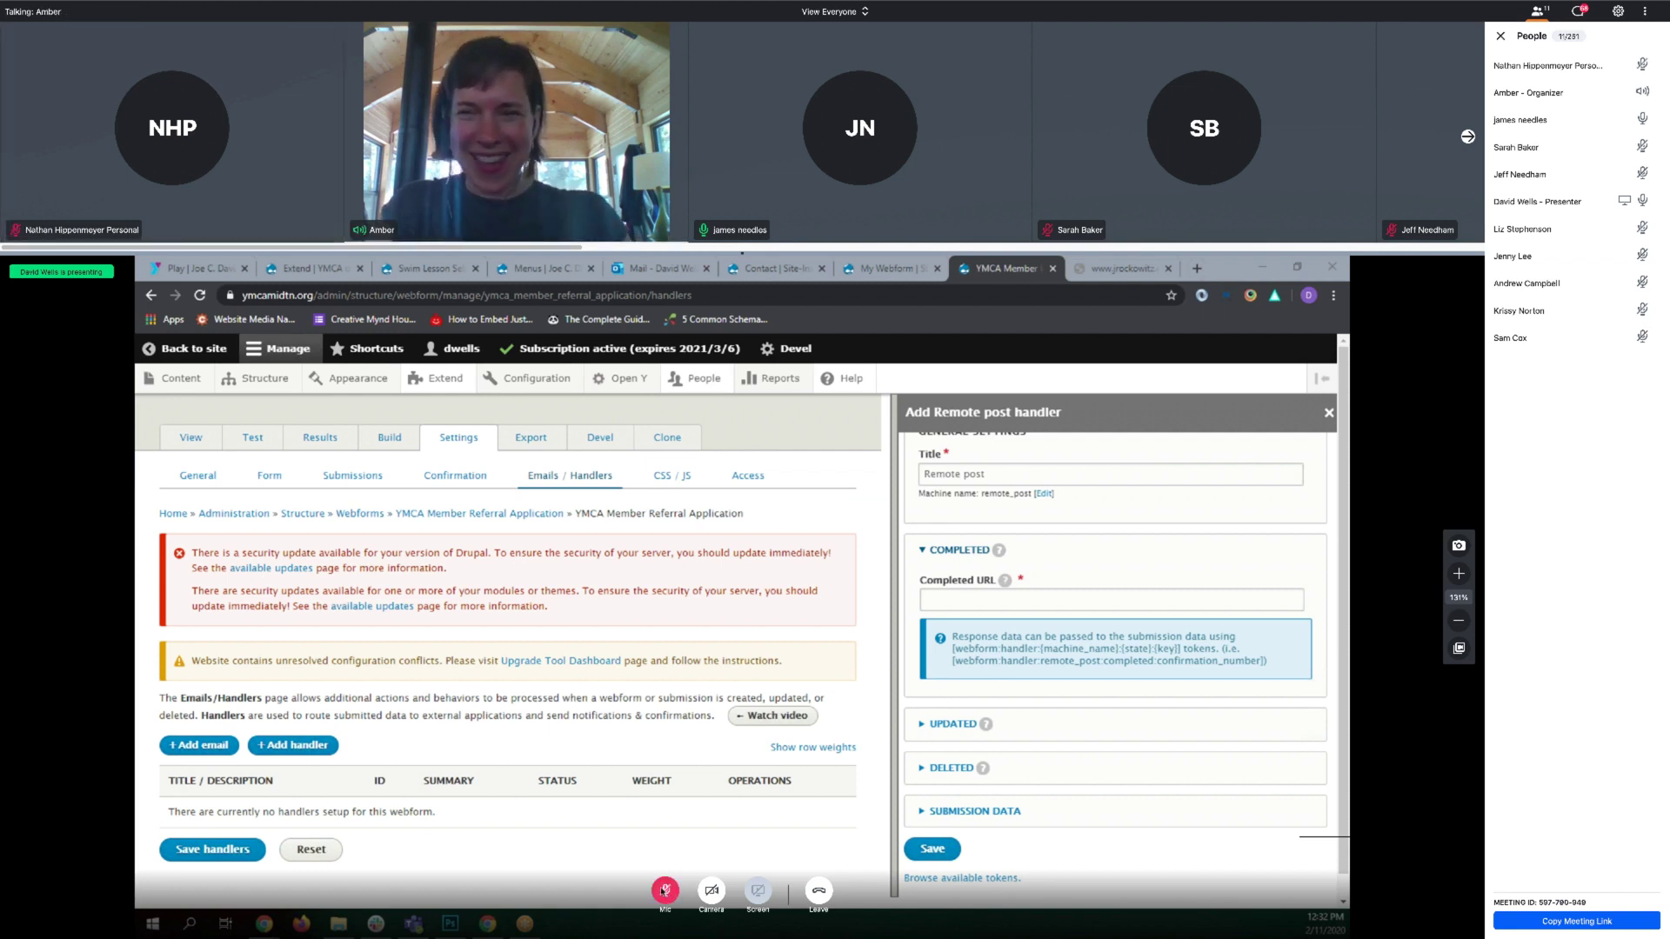
{"action": "left_click", "coordinate": [666, 893]}
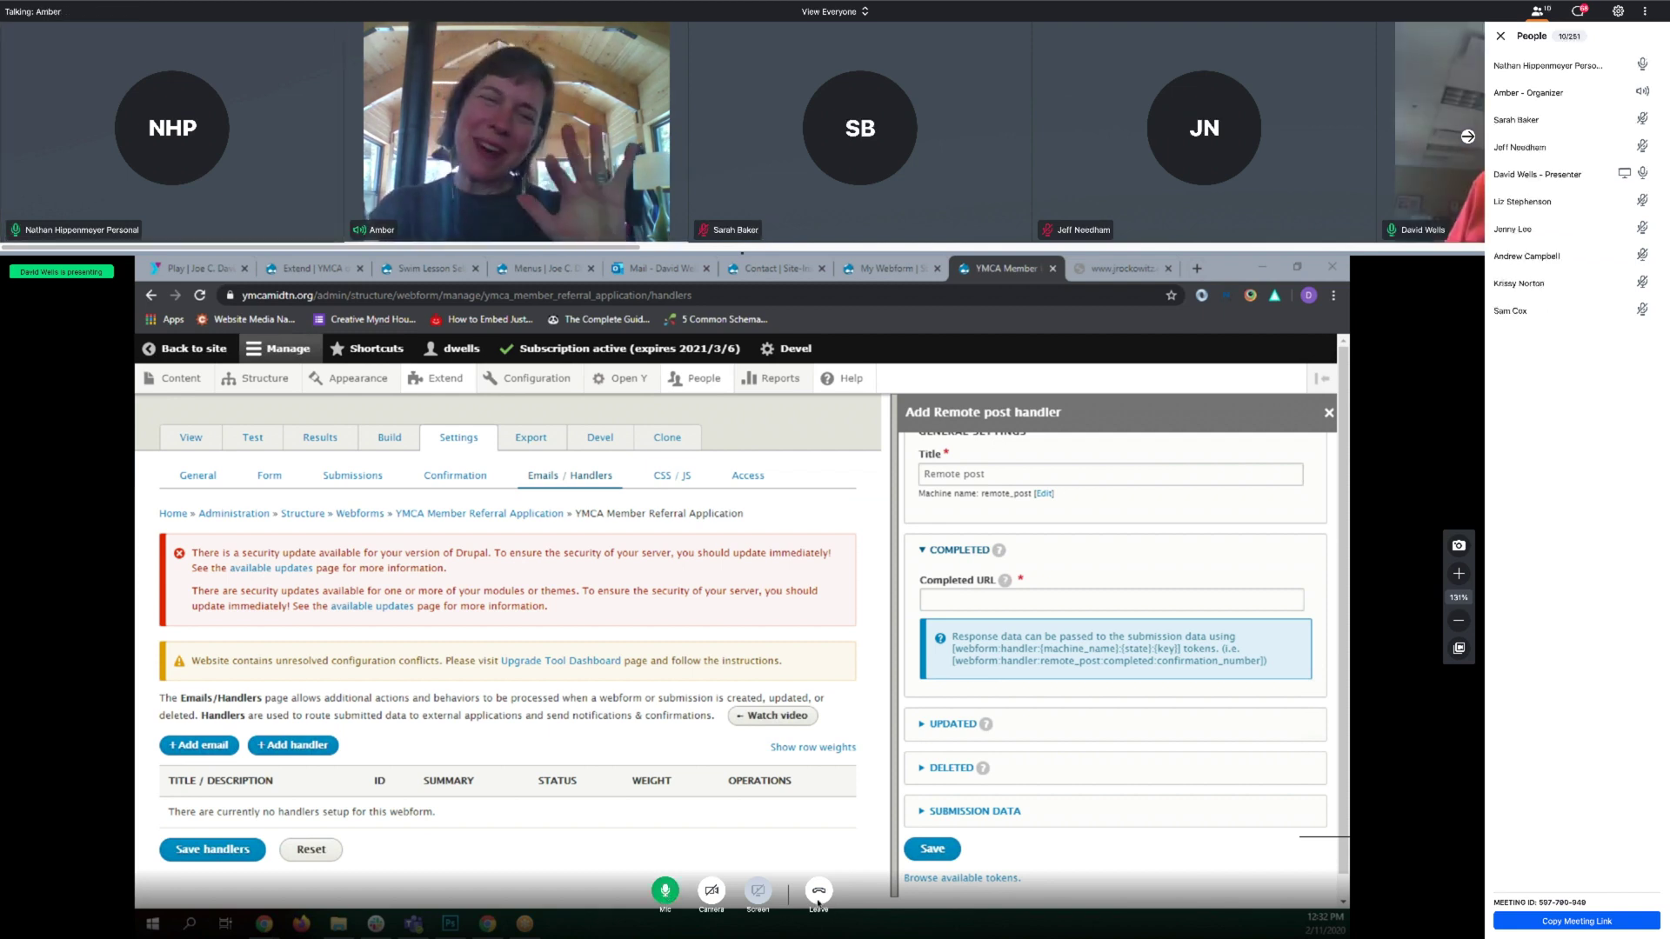